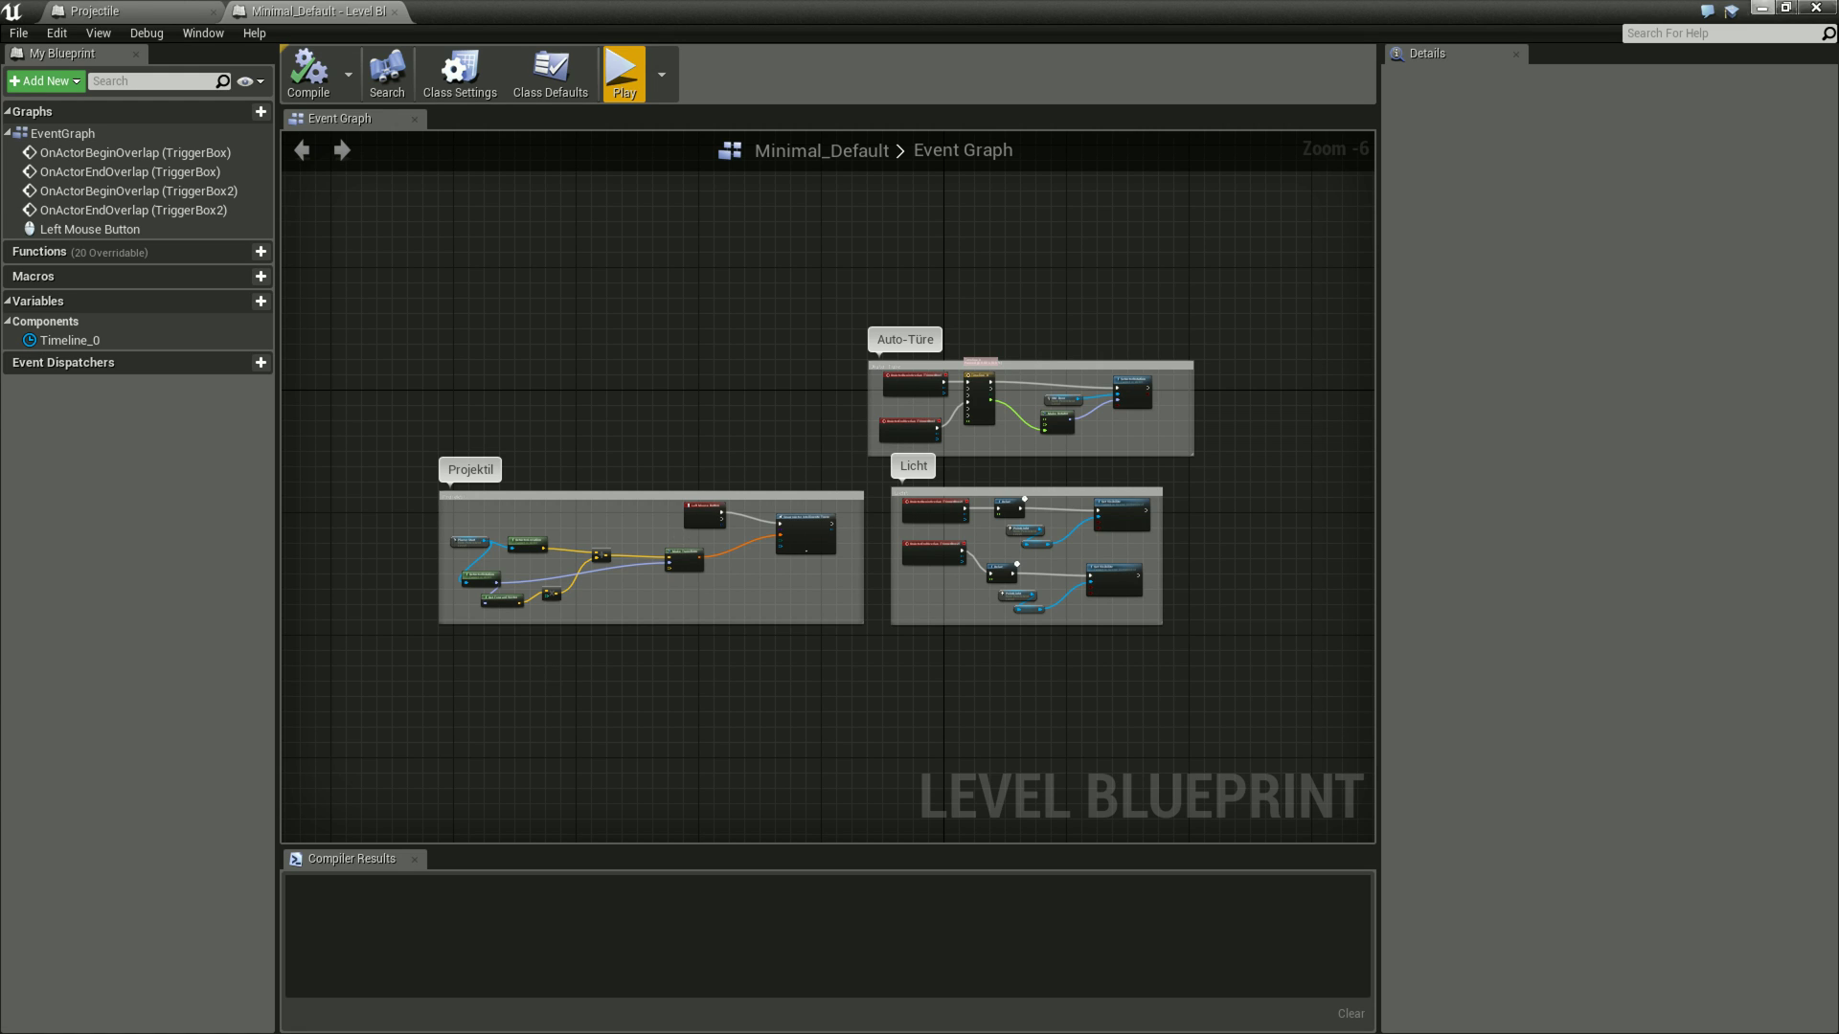
Close the Level Blueprint and fly the viewport camera closer to the room's door.
left_click(1814, 8)
mouse_move(854, 600)
right_mouse_down()
mouse_move(862, 731)
mouse_move(818, 739)
right_mouse_up()
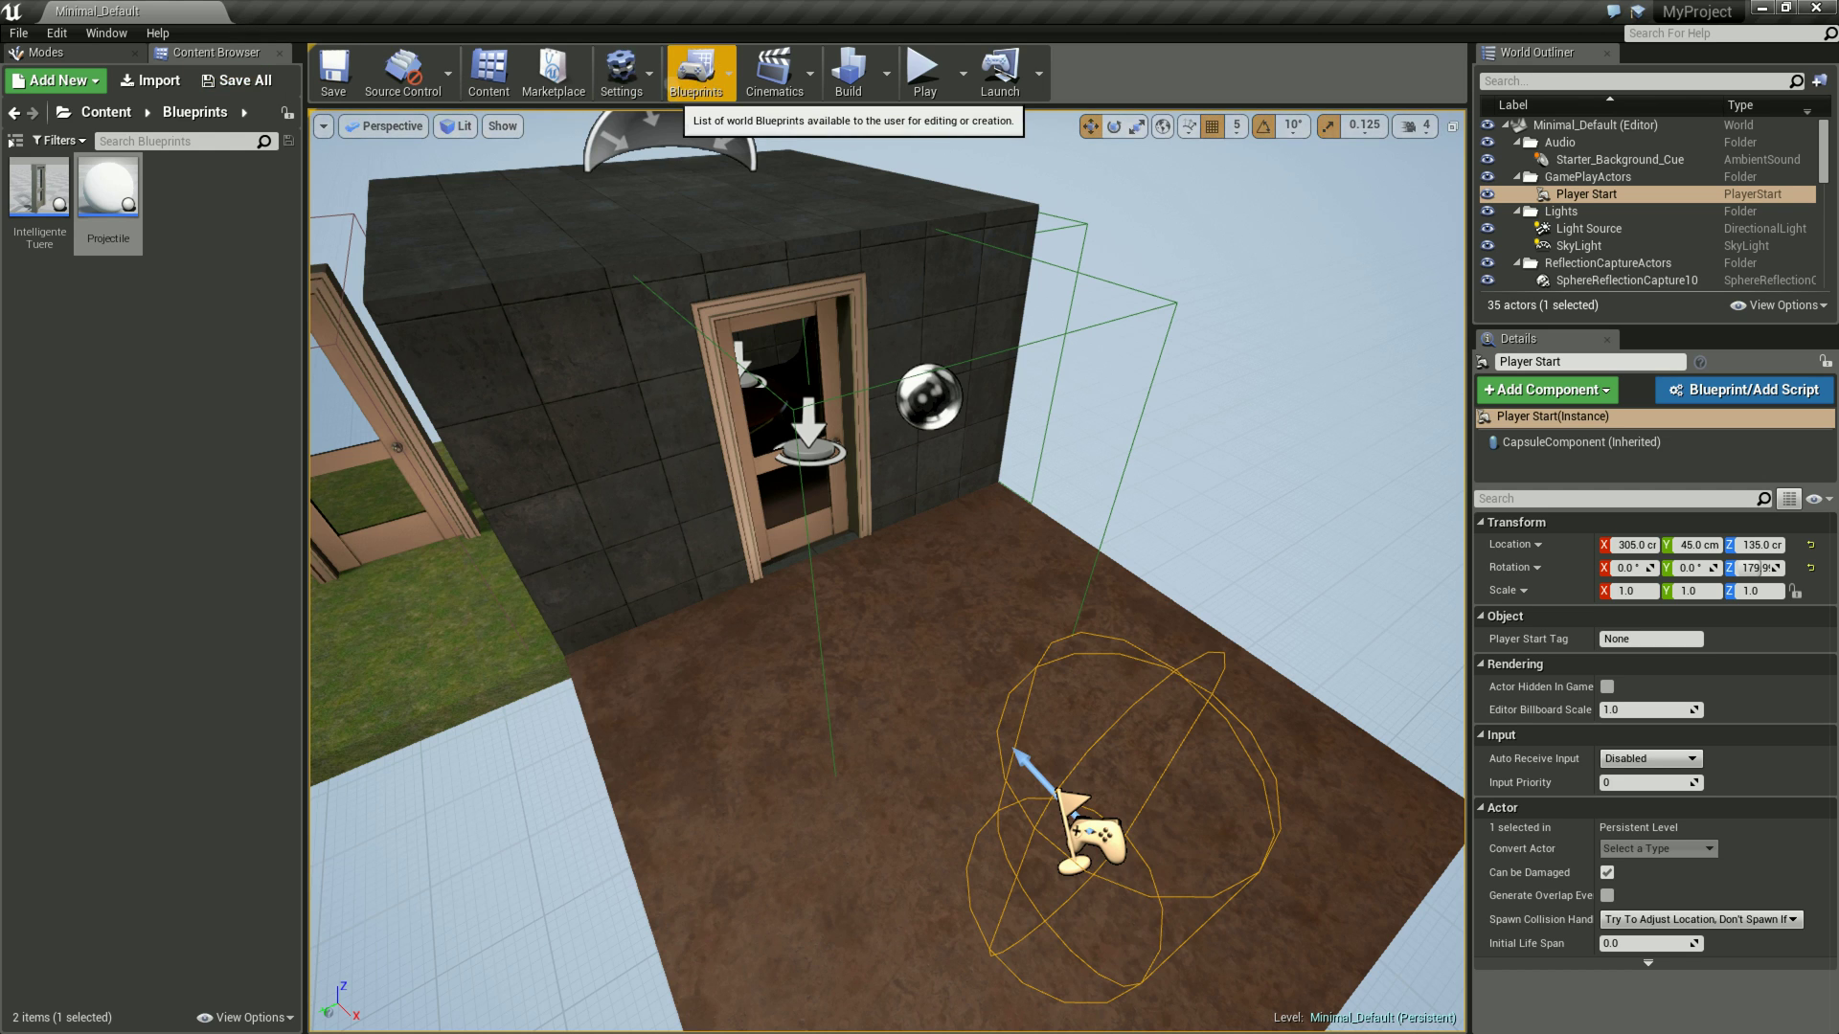
left_click(696, 72)
mouse_move(766, 279)
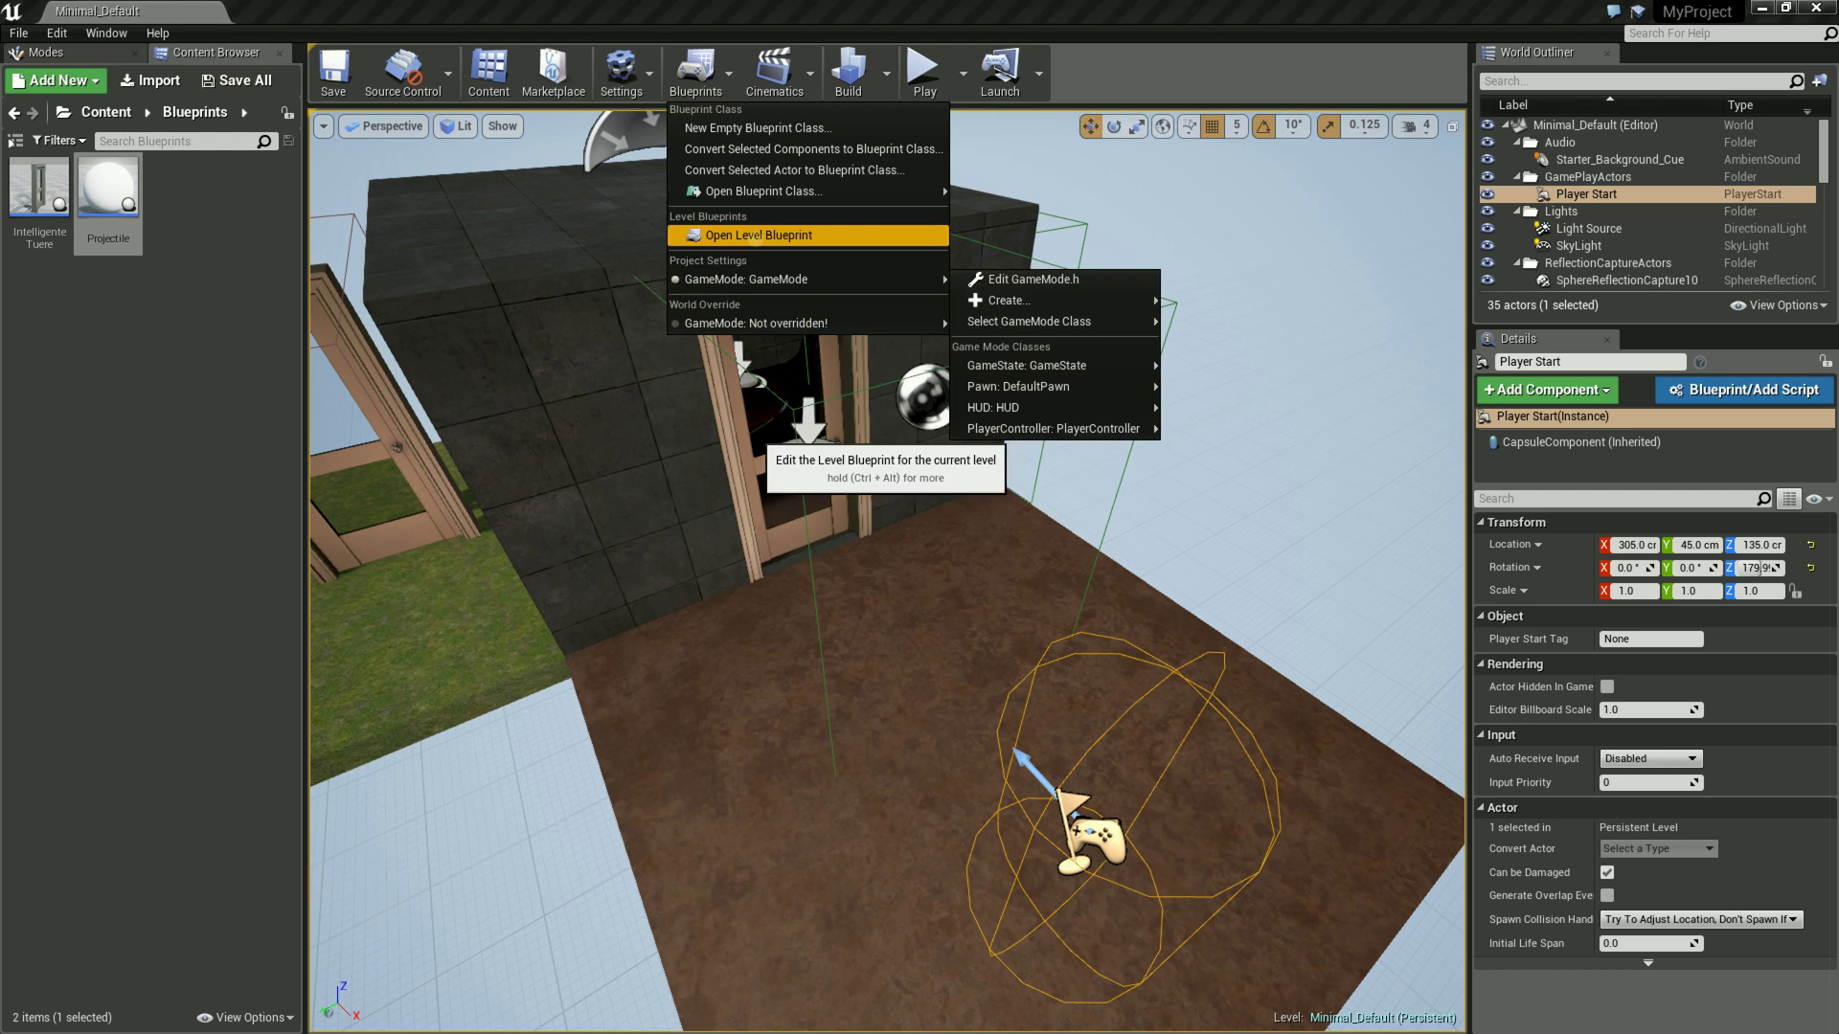
left_click(618, 601)
left_click(814, 584)
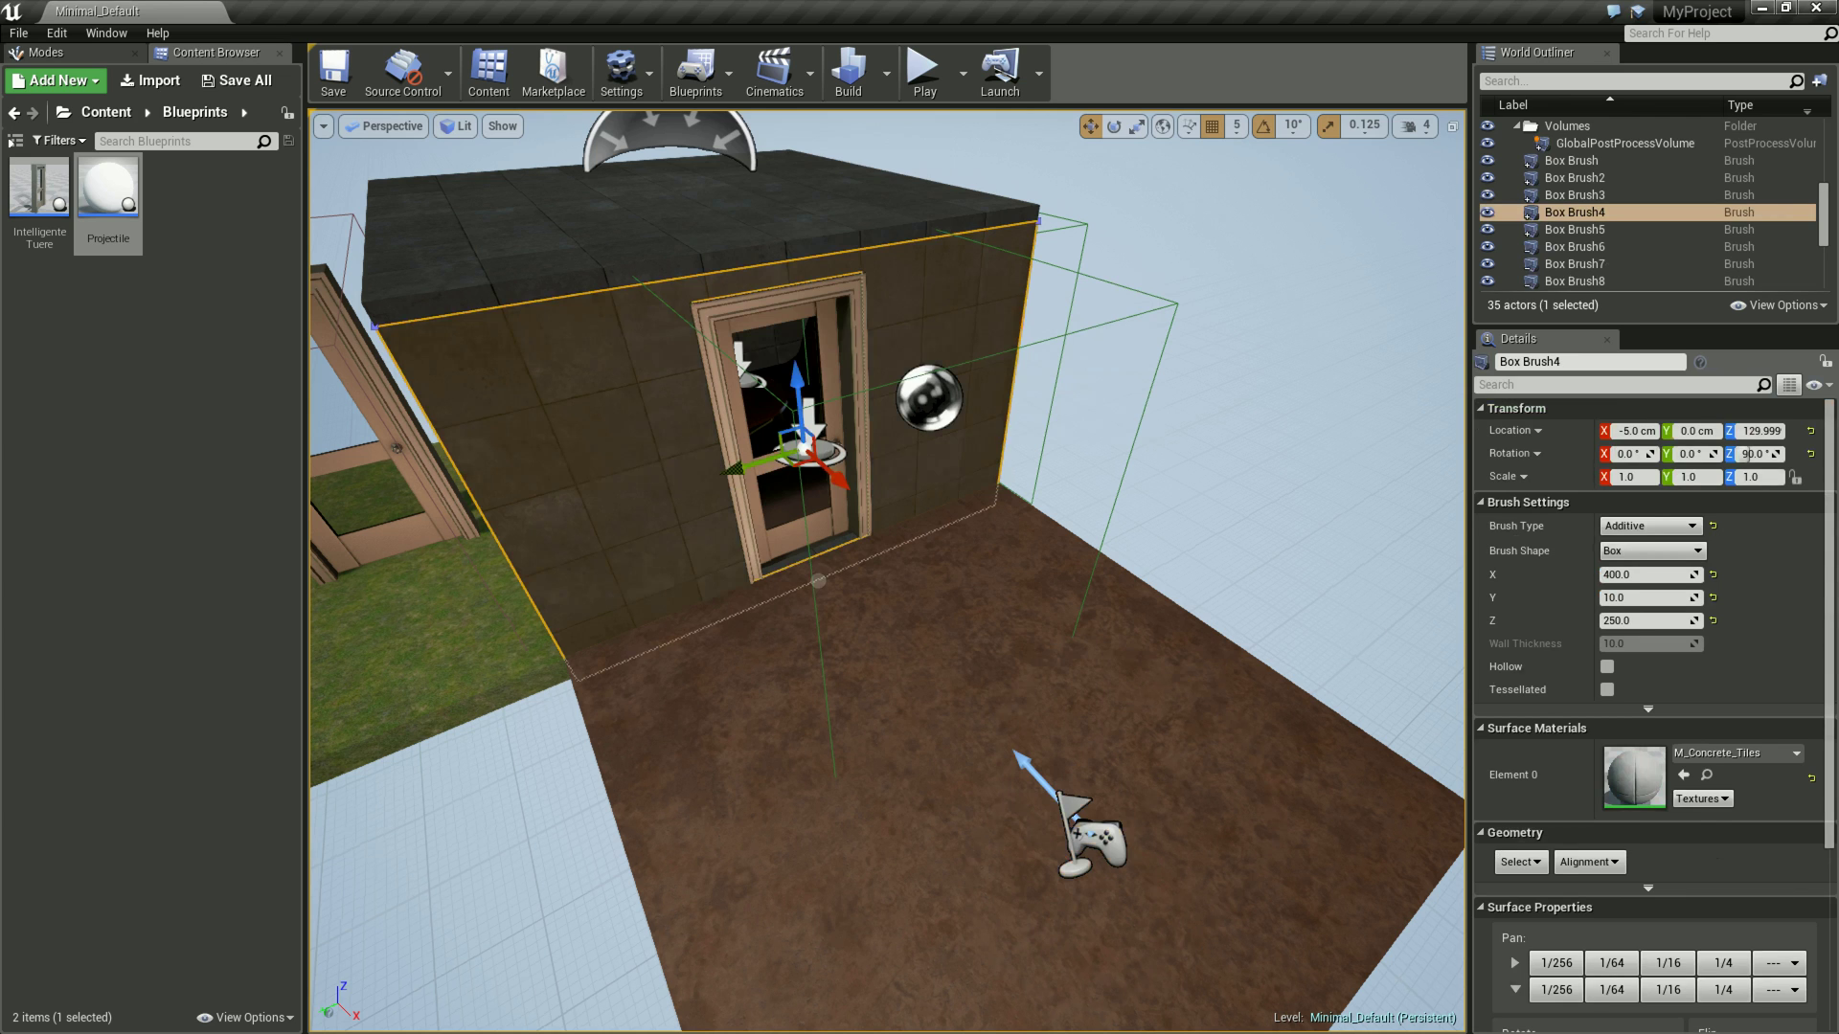
left_click(656, 791)
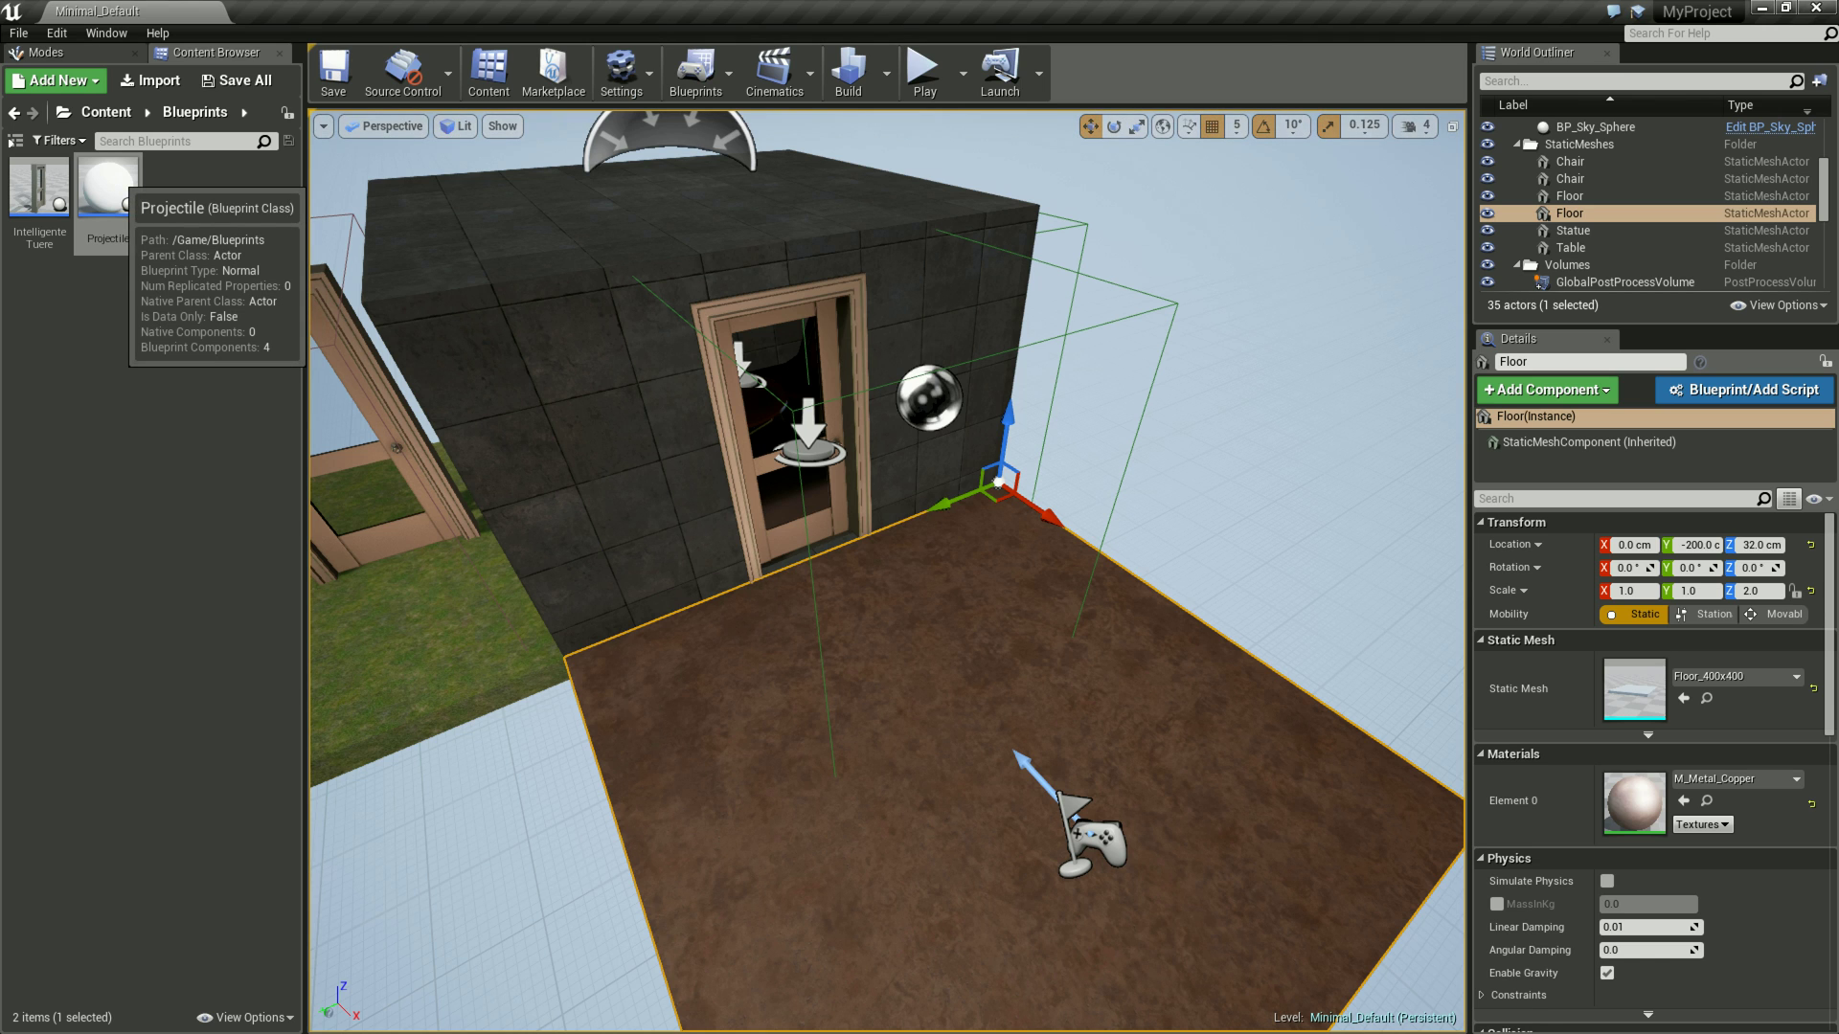
double_click(107, 186)
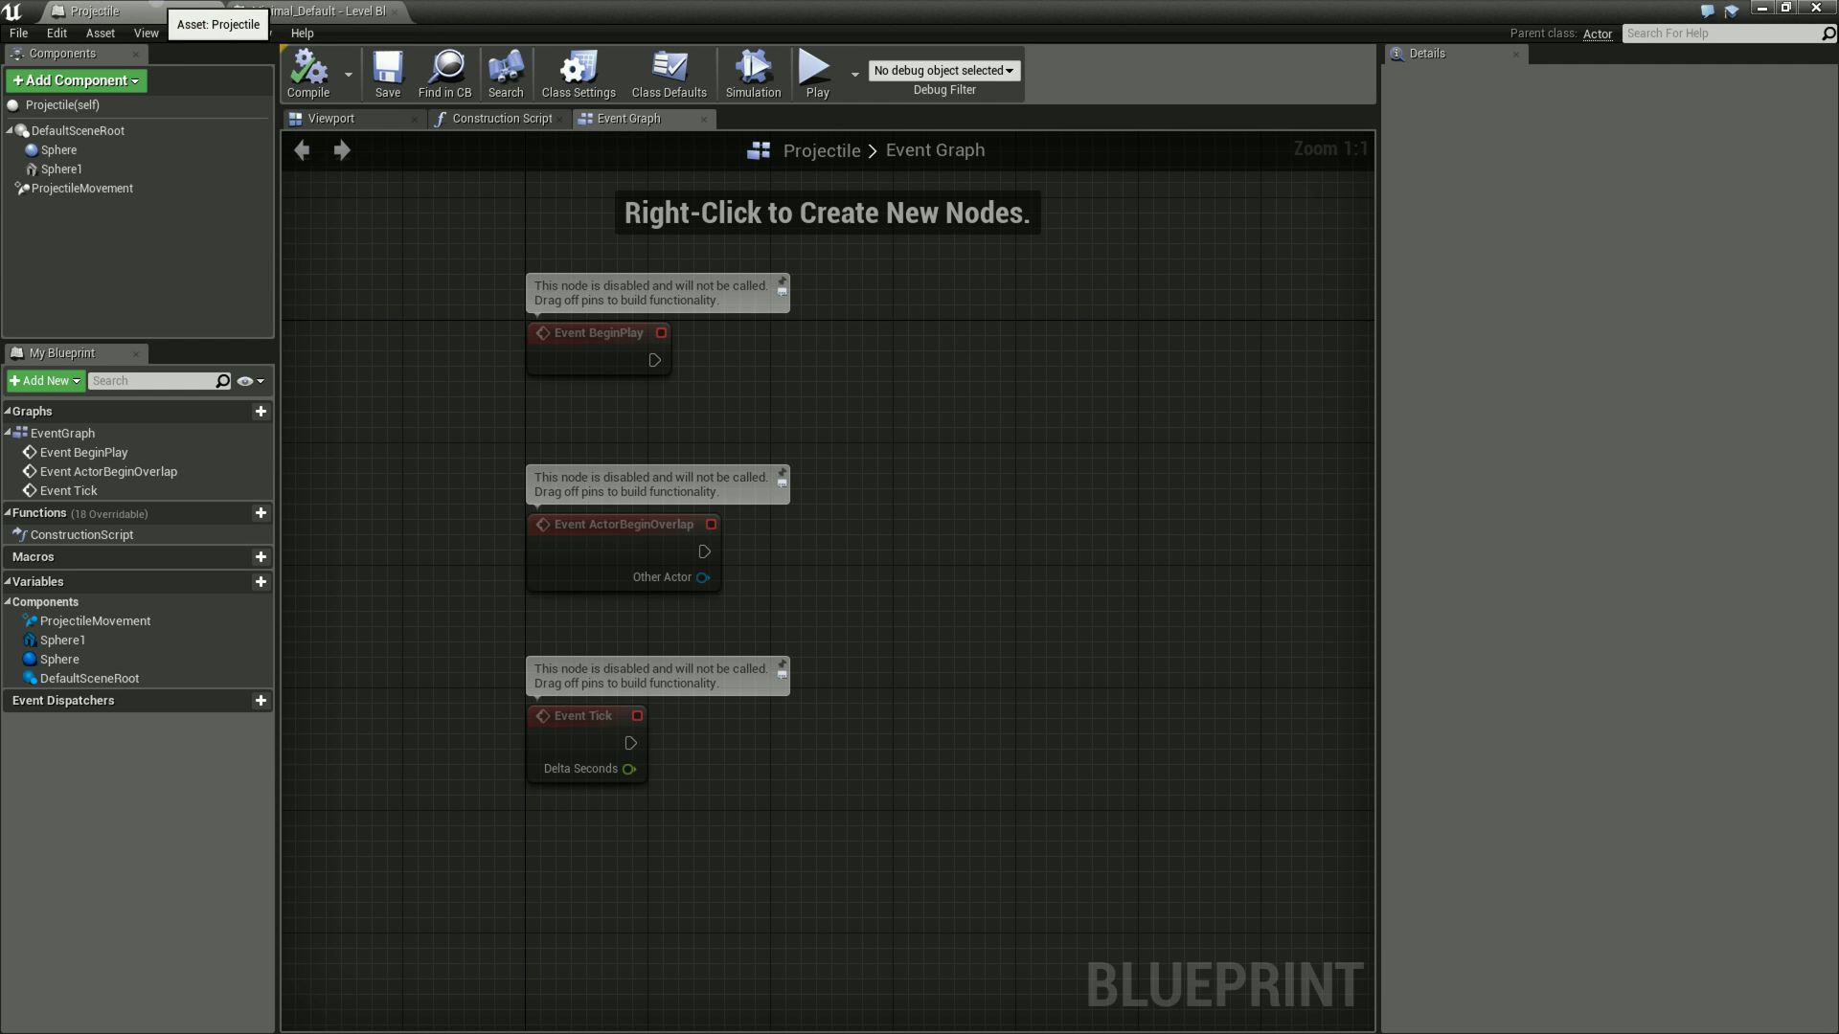
Inspect the Projectile blueprint's Viewport, Construction Script and Event Graph, then return to the Level Blueprint.
left_click(383, 118)
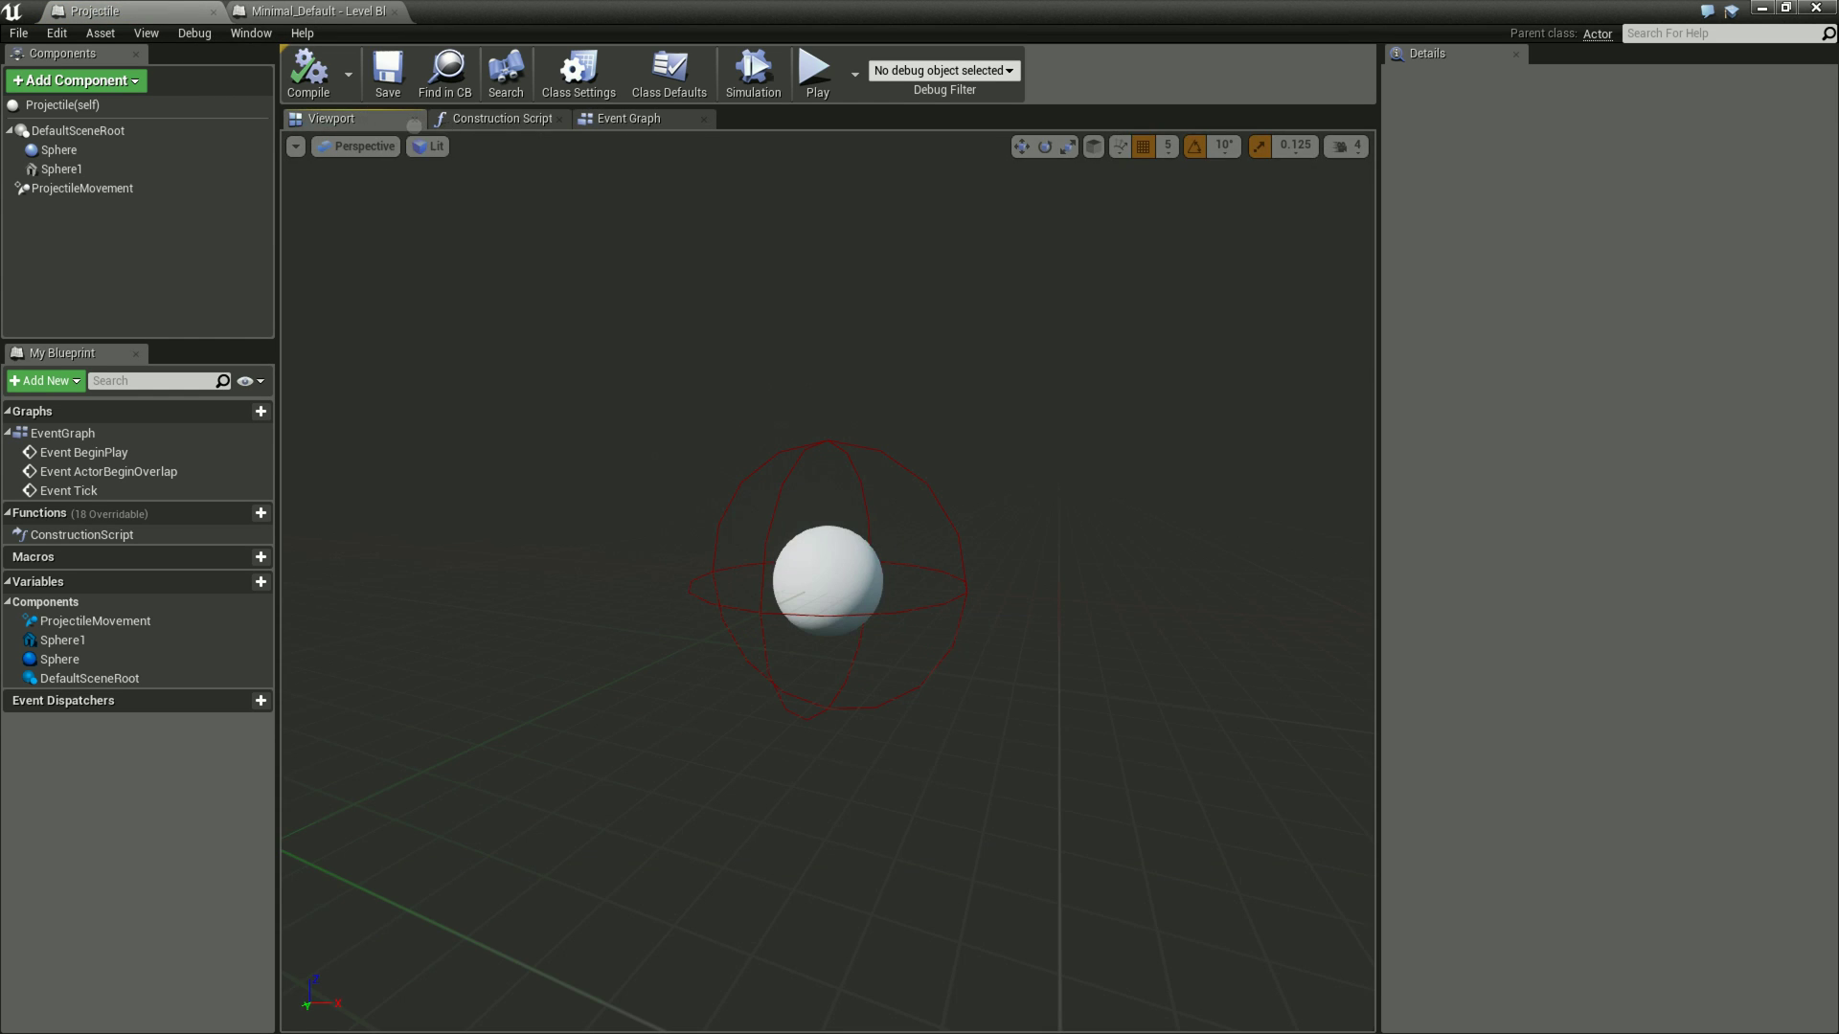
left_click(474, 121)
left_click(640, 119)
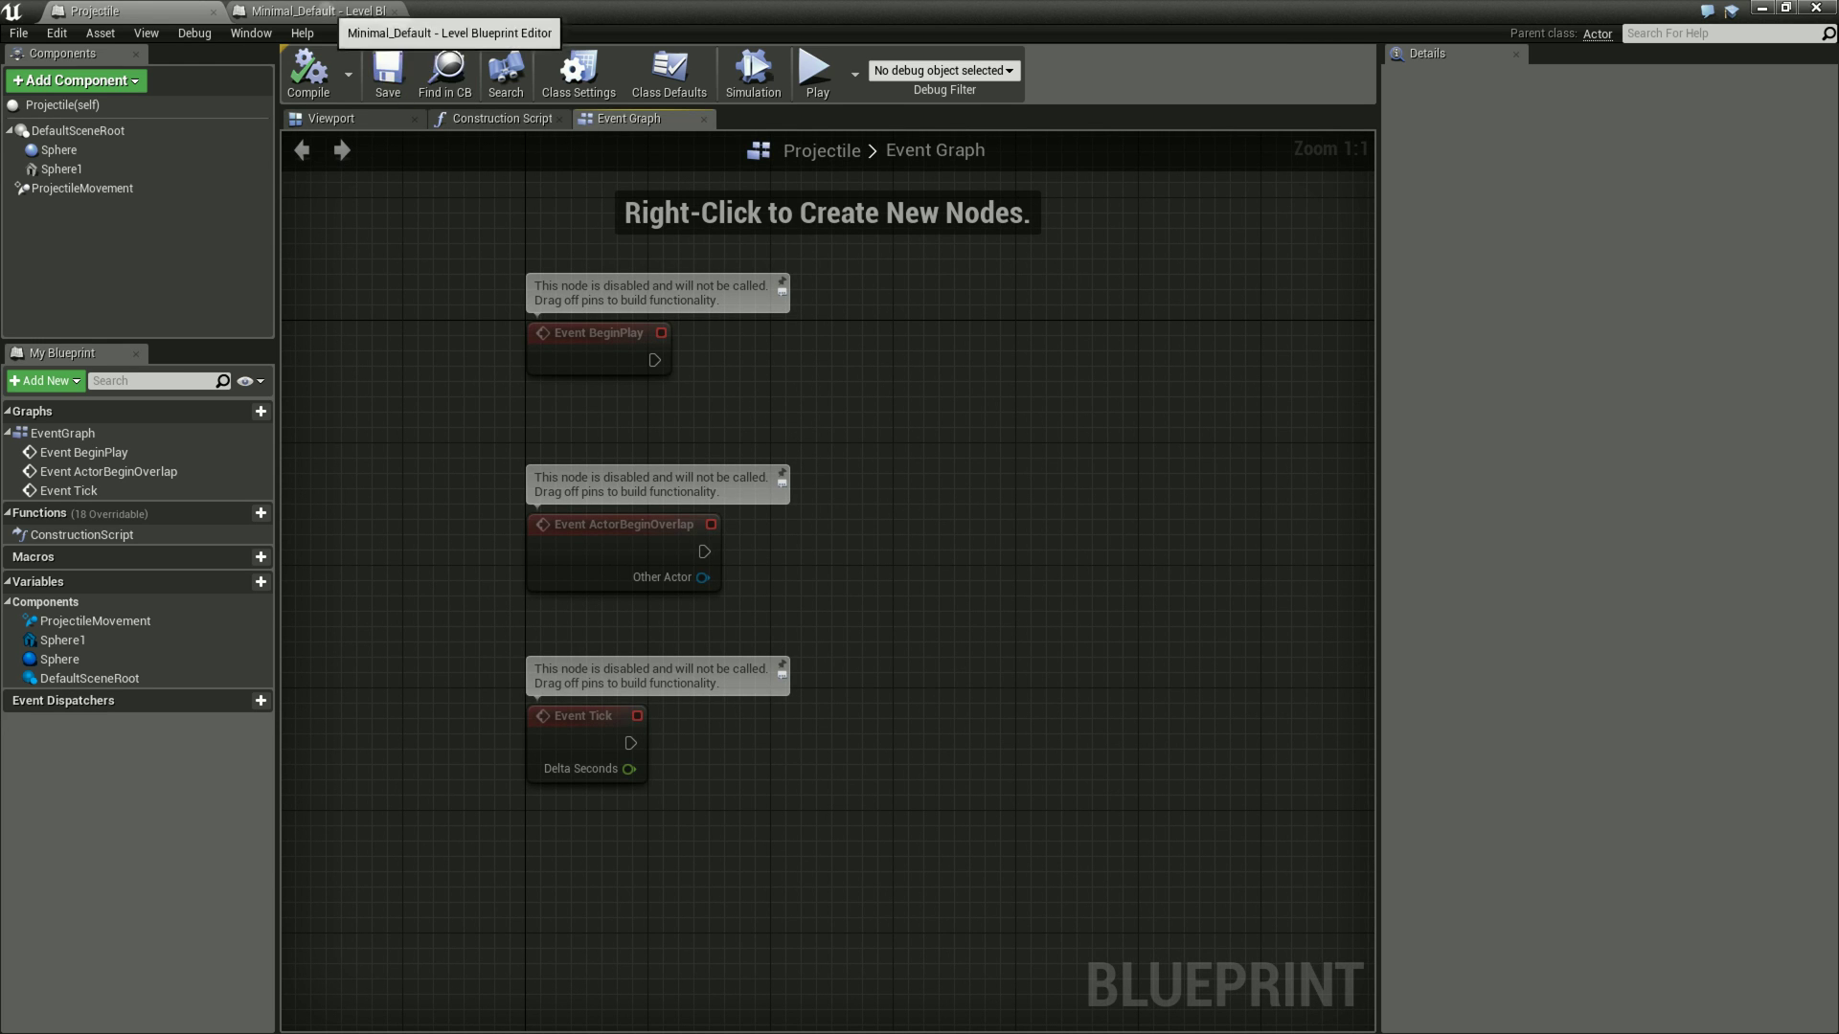
left_click(324, 11)
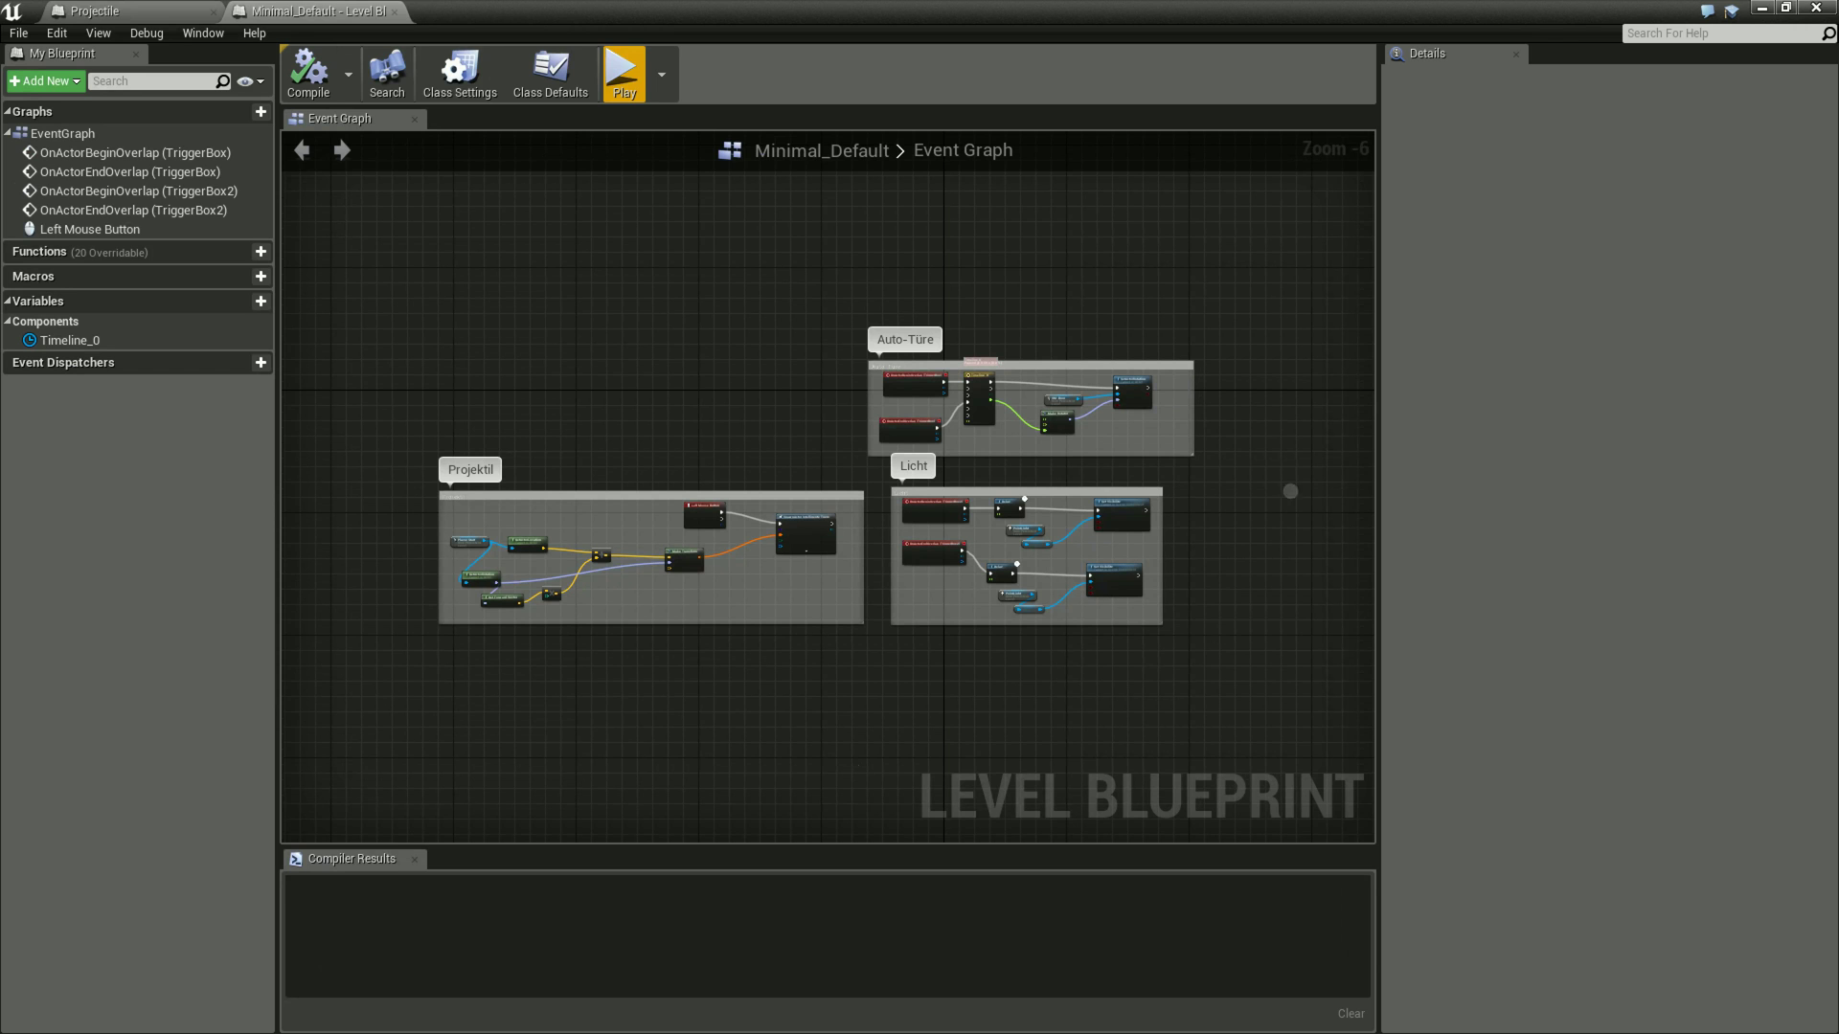
scroll(1055, 618, "up", 2)
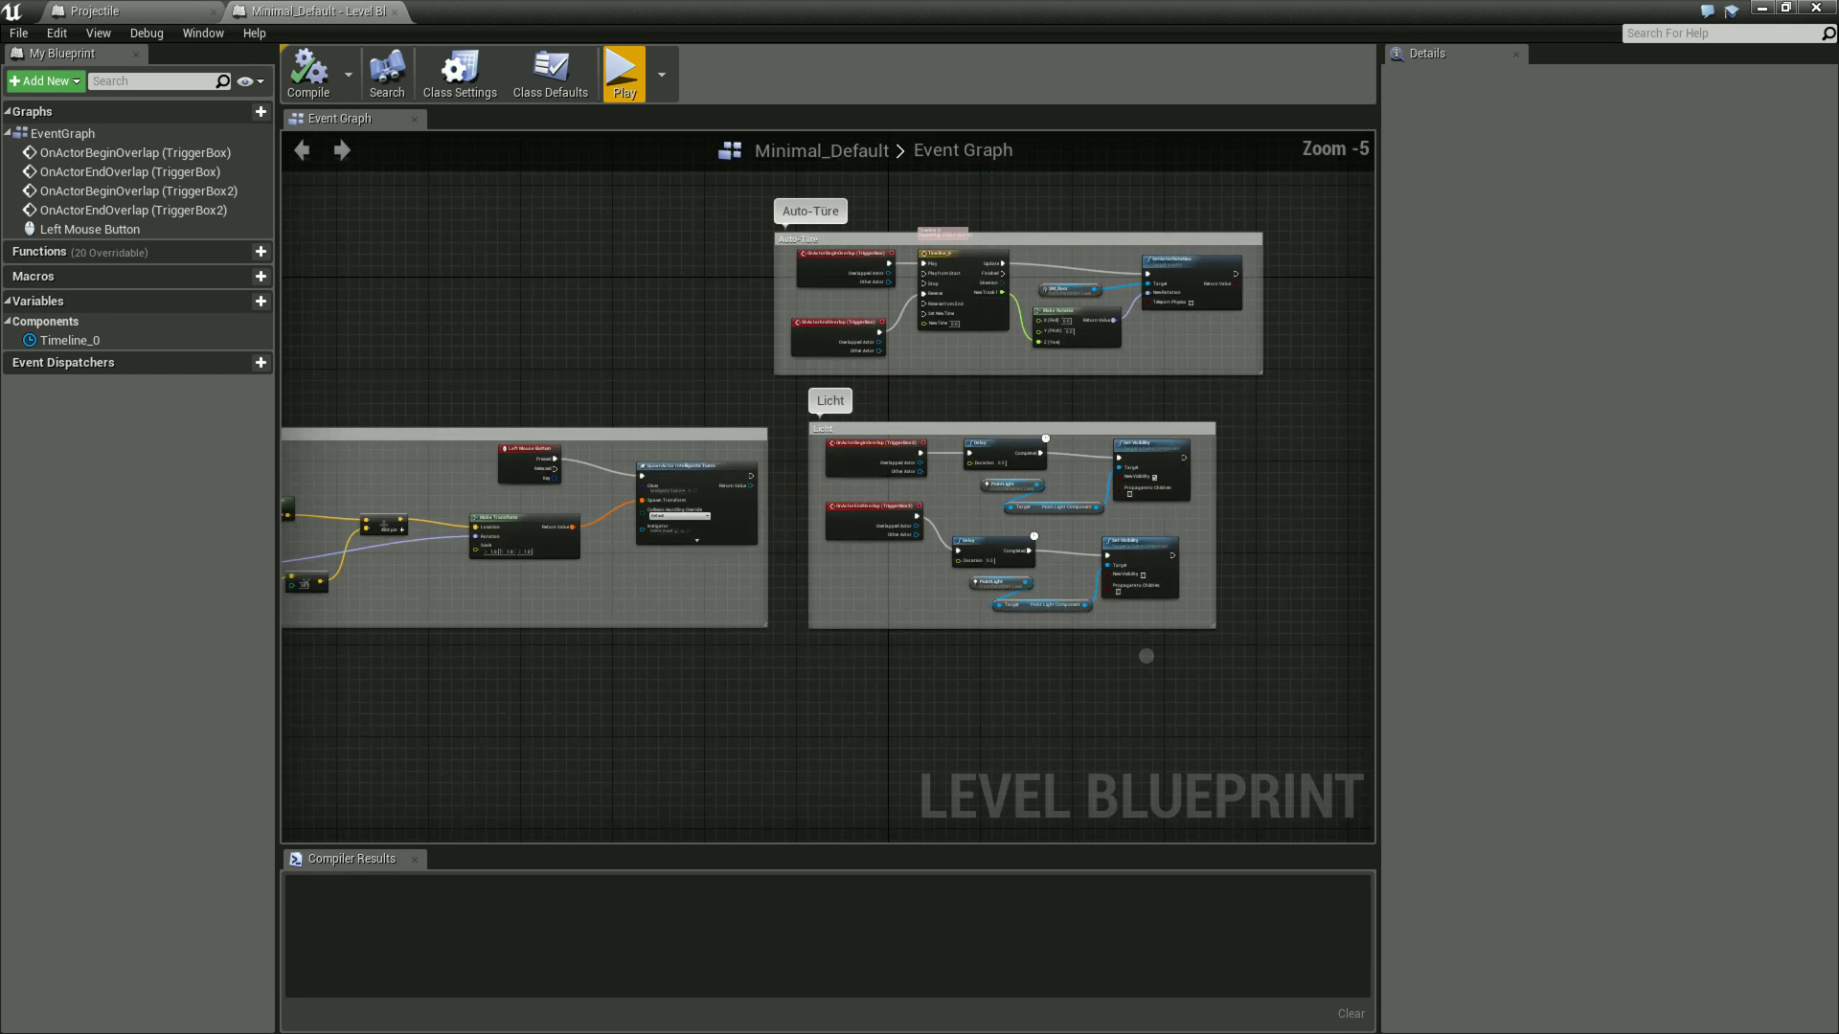
mouse_move(1162, 657)
right_mouse_down()
mouse_move(1227, 637)
mouse_move(1109, 644)
right_mouse_up()
scroll(986, 657, "up", 1)
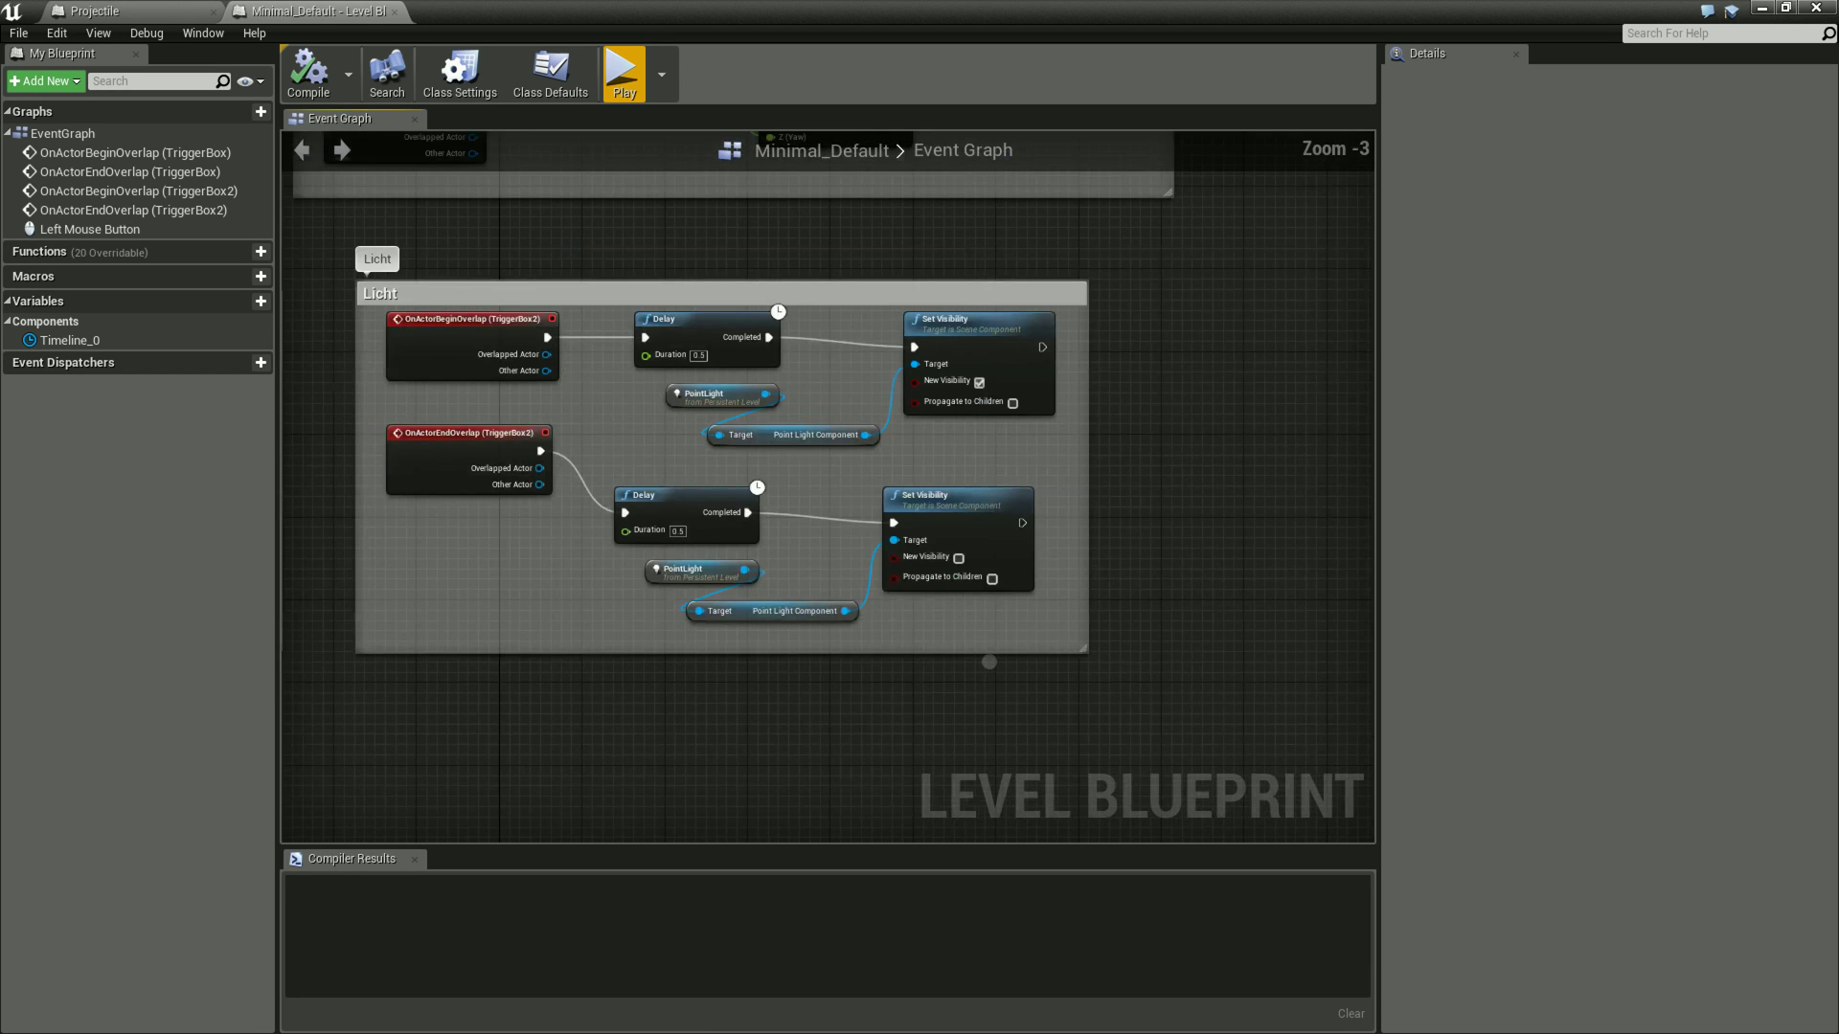
right_click_drag(987, 657, 998, 682)
right_click_drag(1199, 420, 1171, 642)
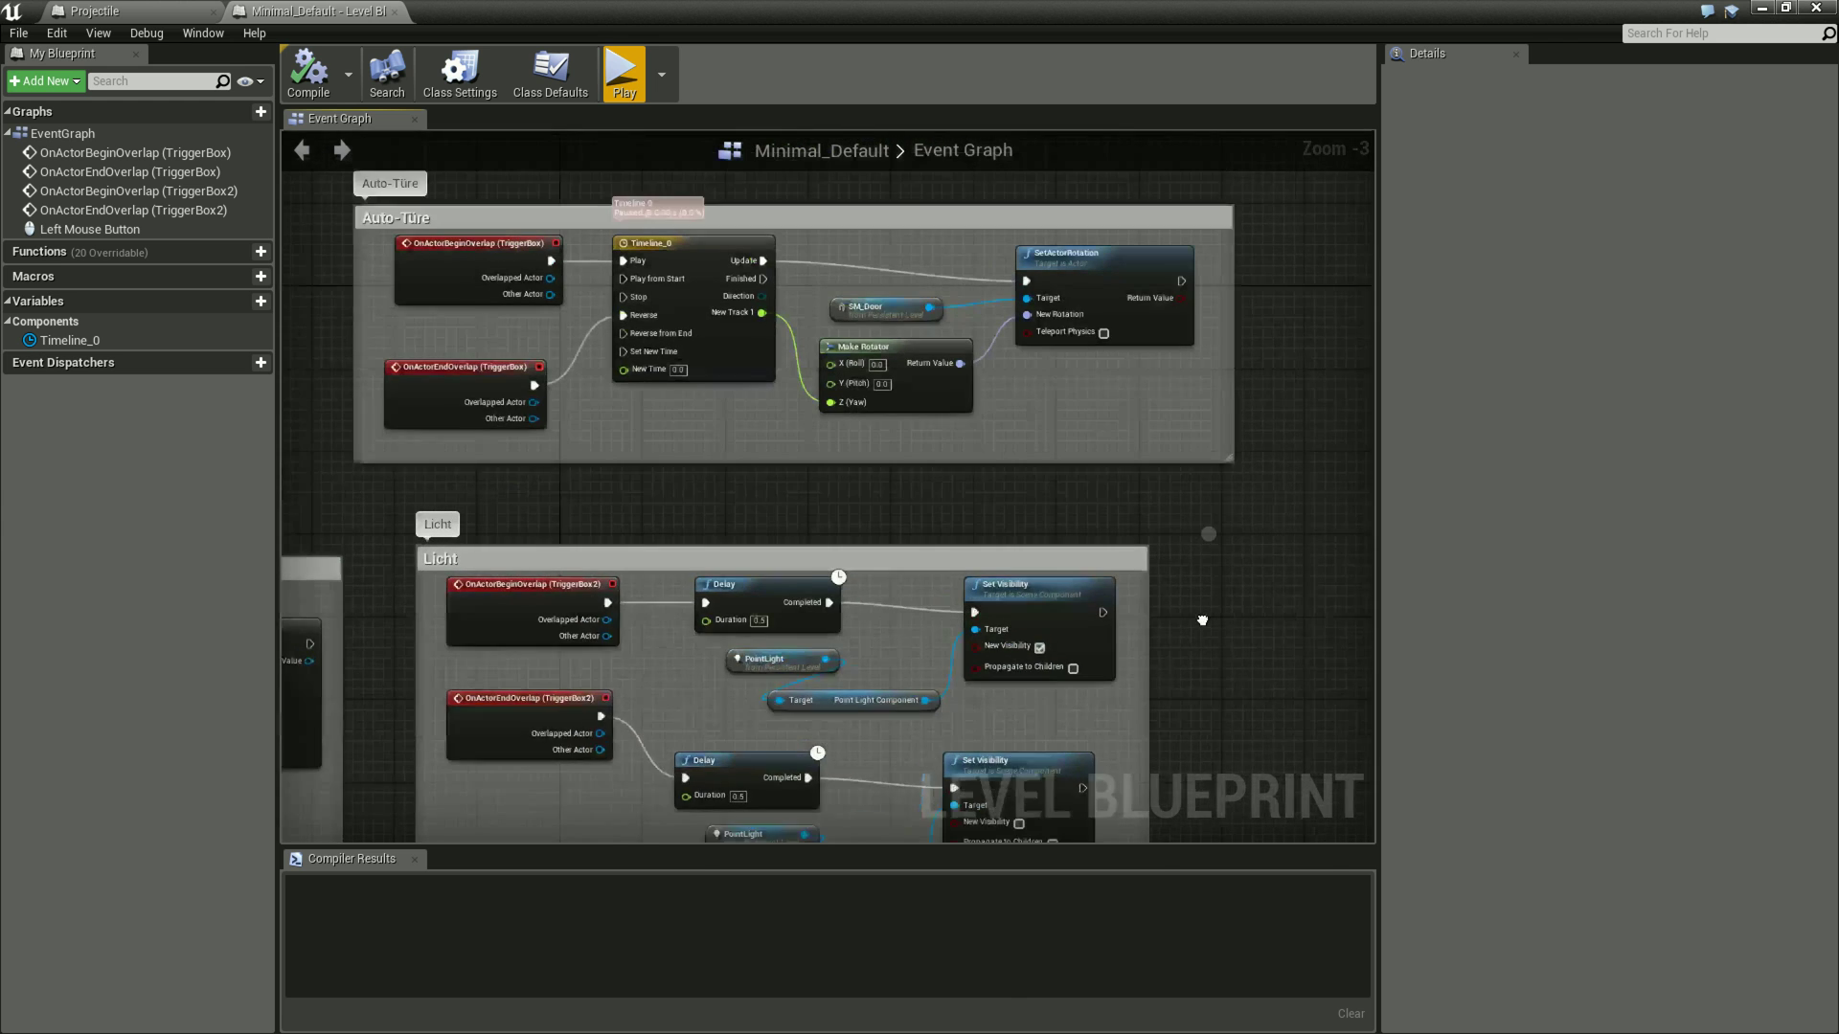
left_click_drag(398, 270, 1276, 628)
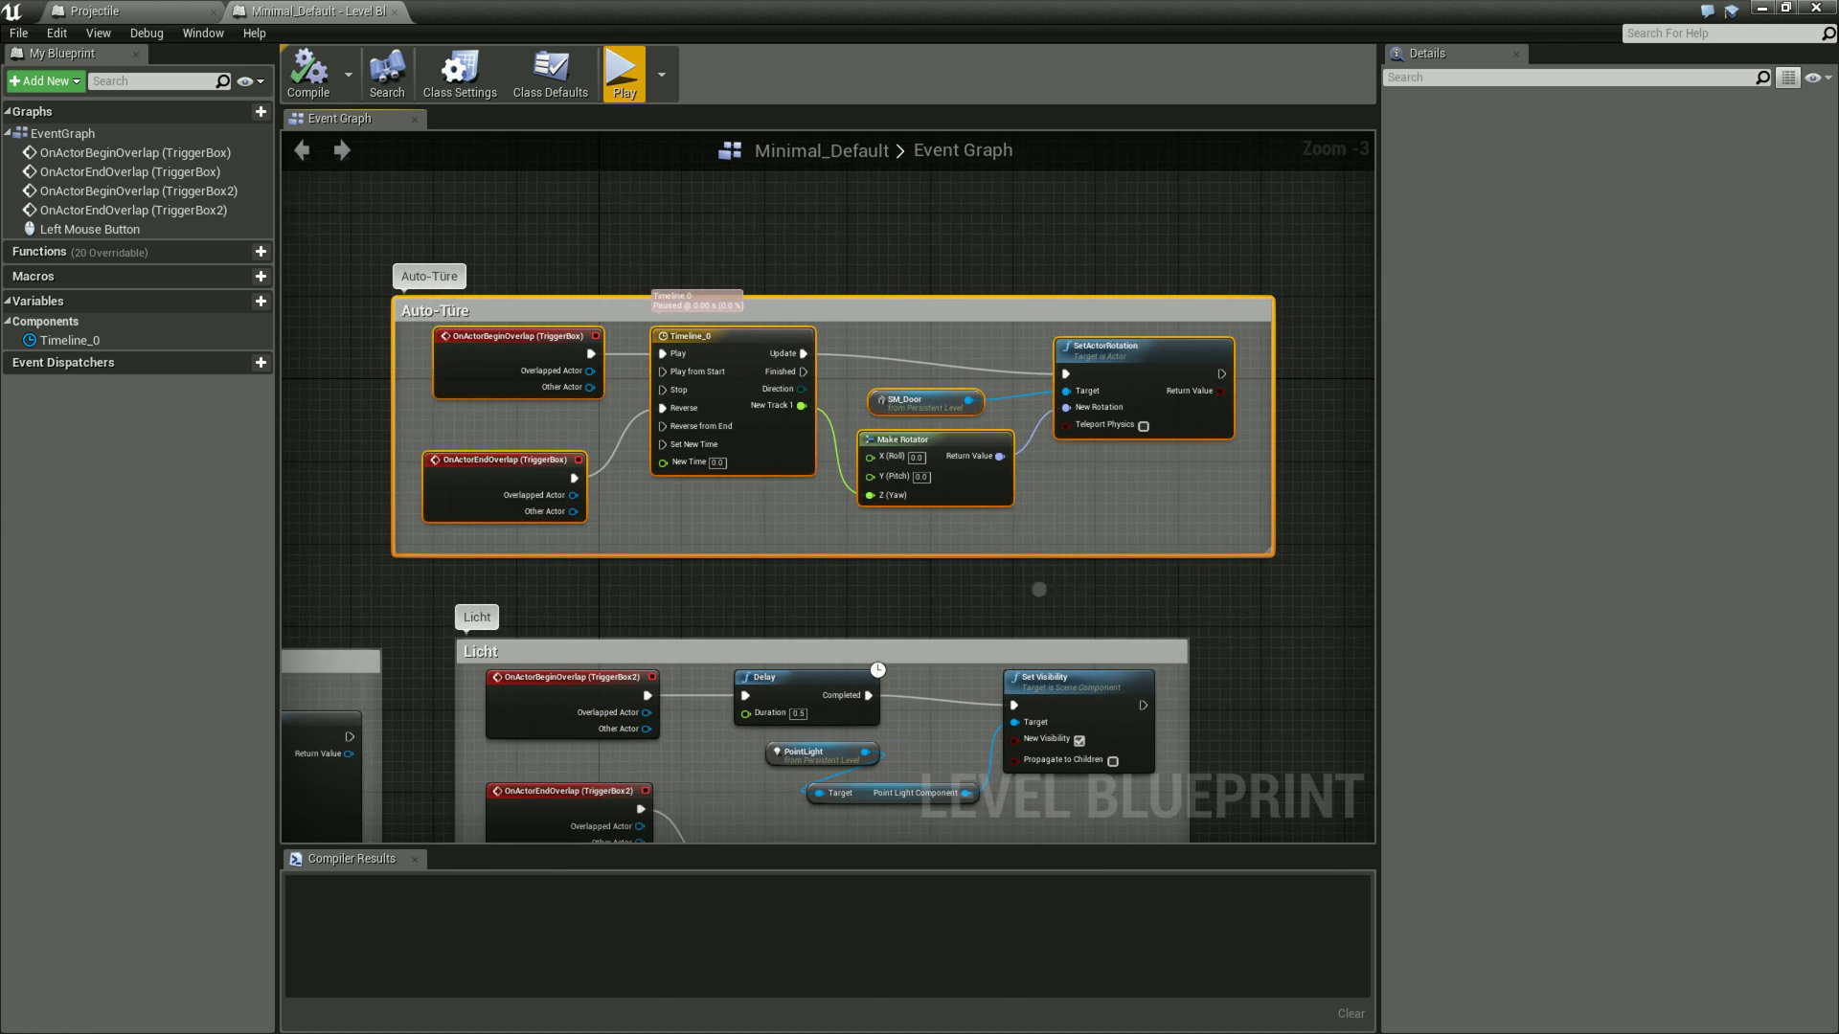
left_click(784, 609)
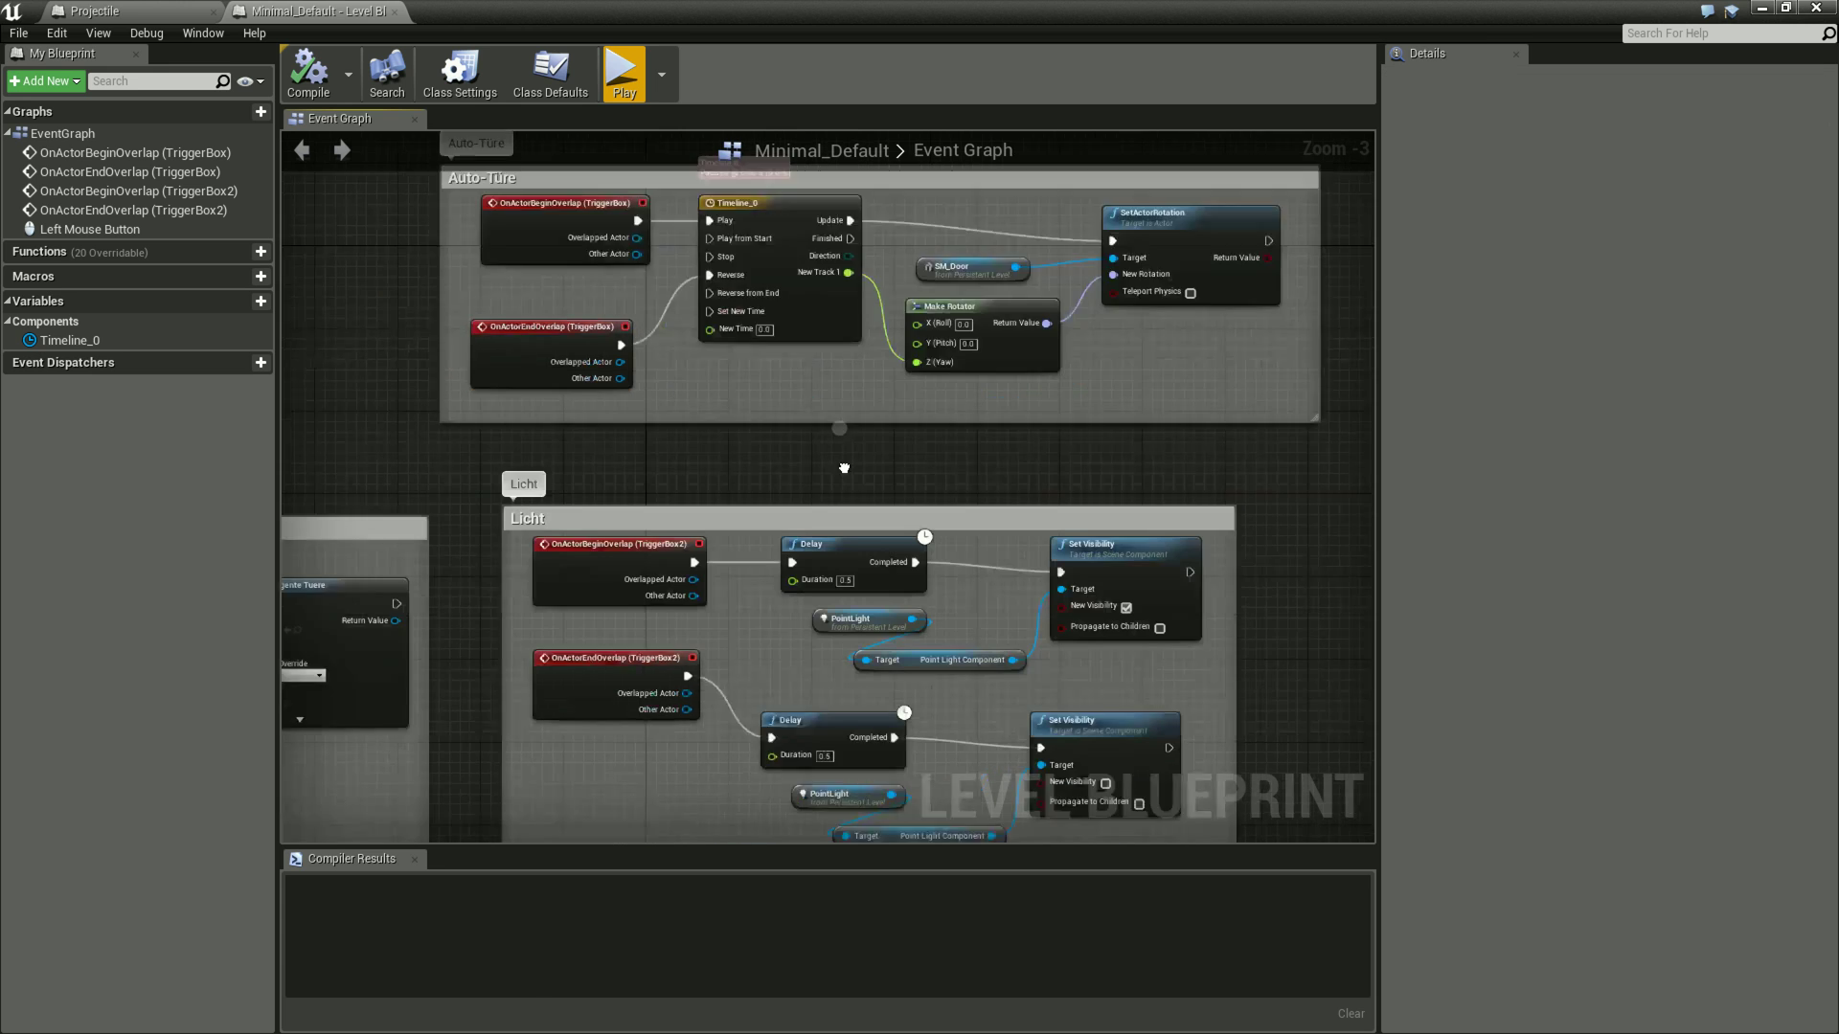
right_click_drag(784, 609, 821, 295)
left_click_drag(443, 280, 506, 772)
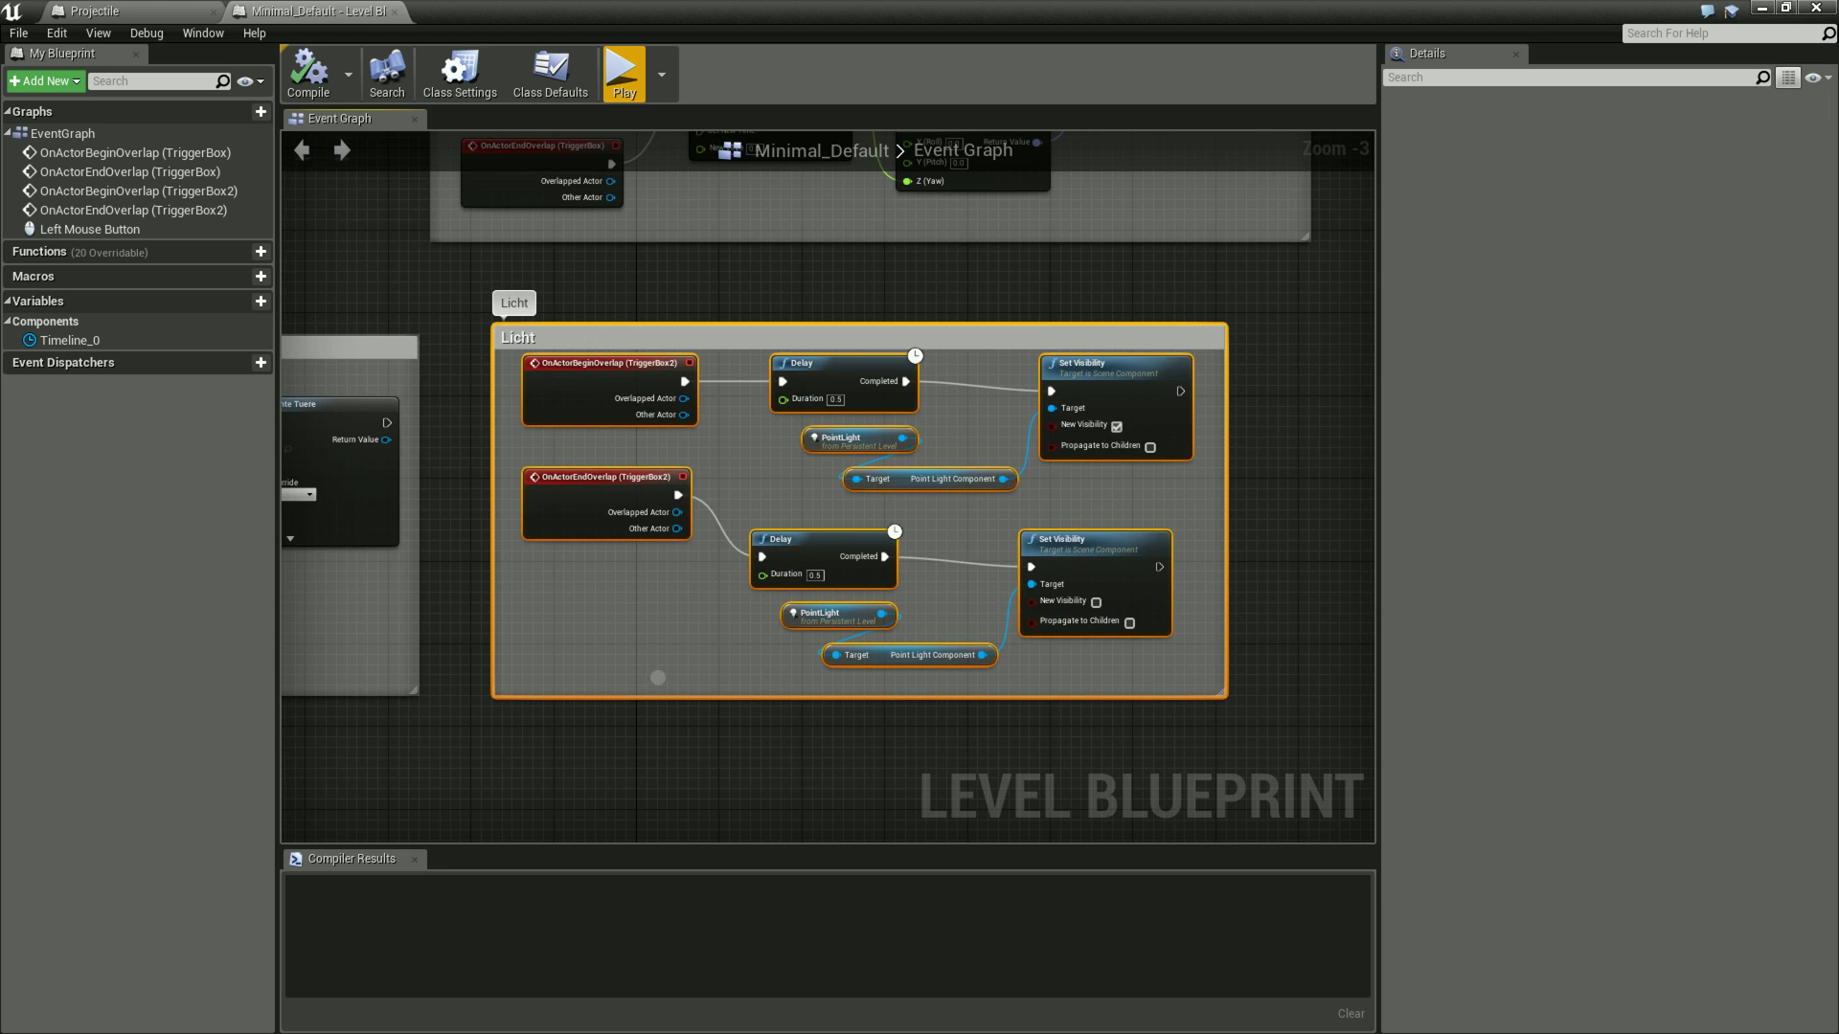
right_click_drag(480, 732, 555, 716)
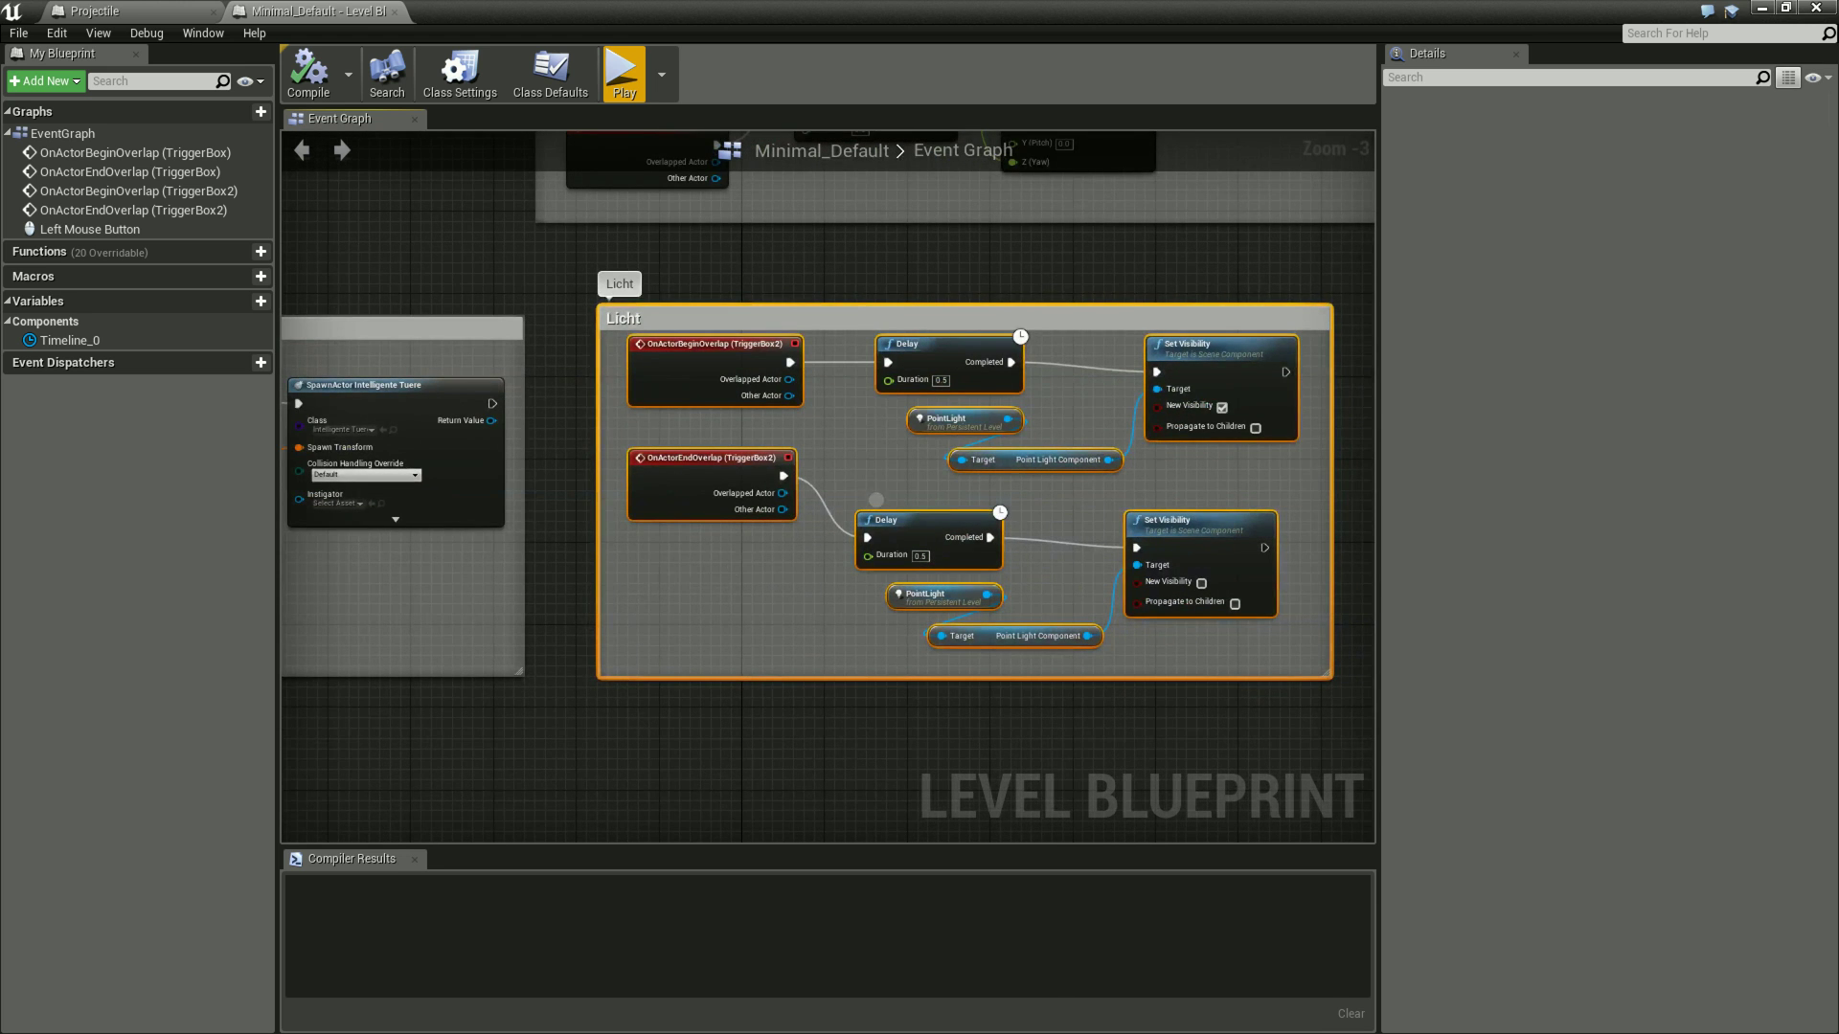
right_click_drag(434, 755, 1318, 712)
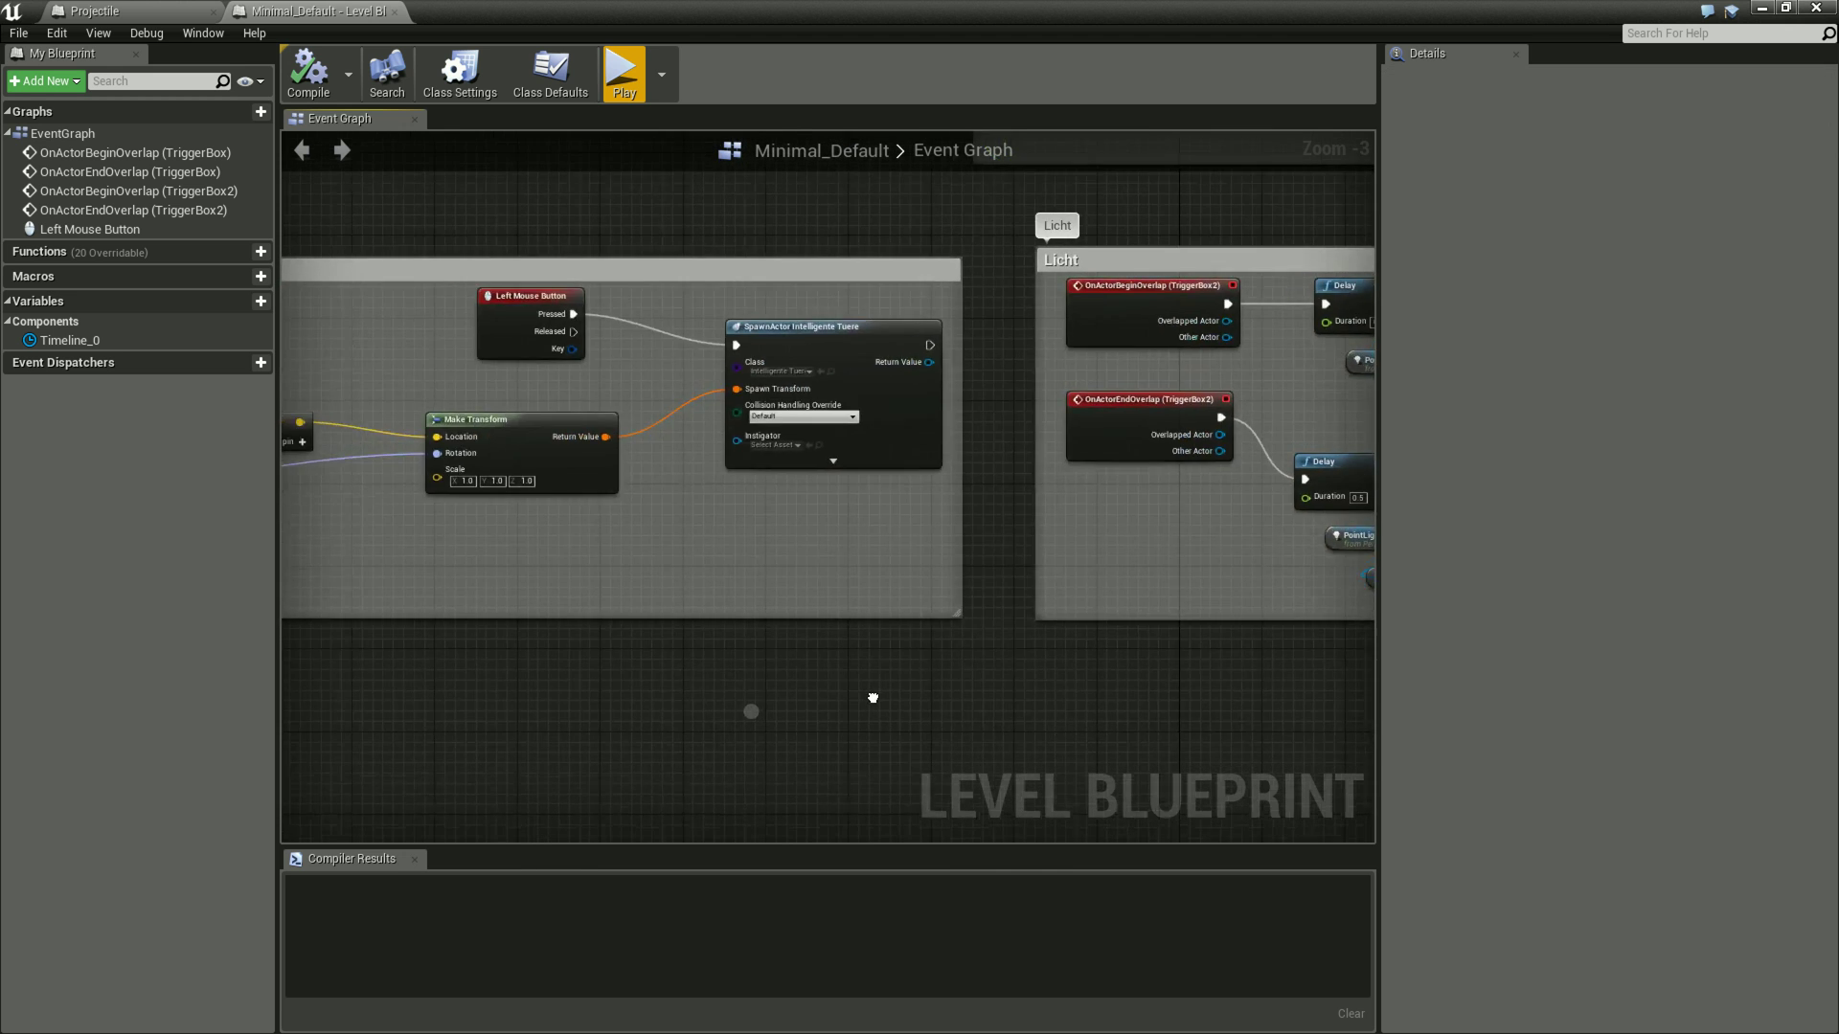
scroll(1165, 628, "down", 1)
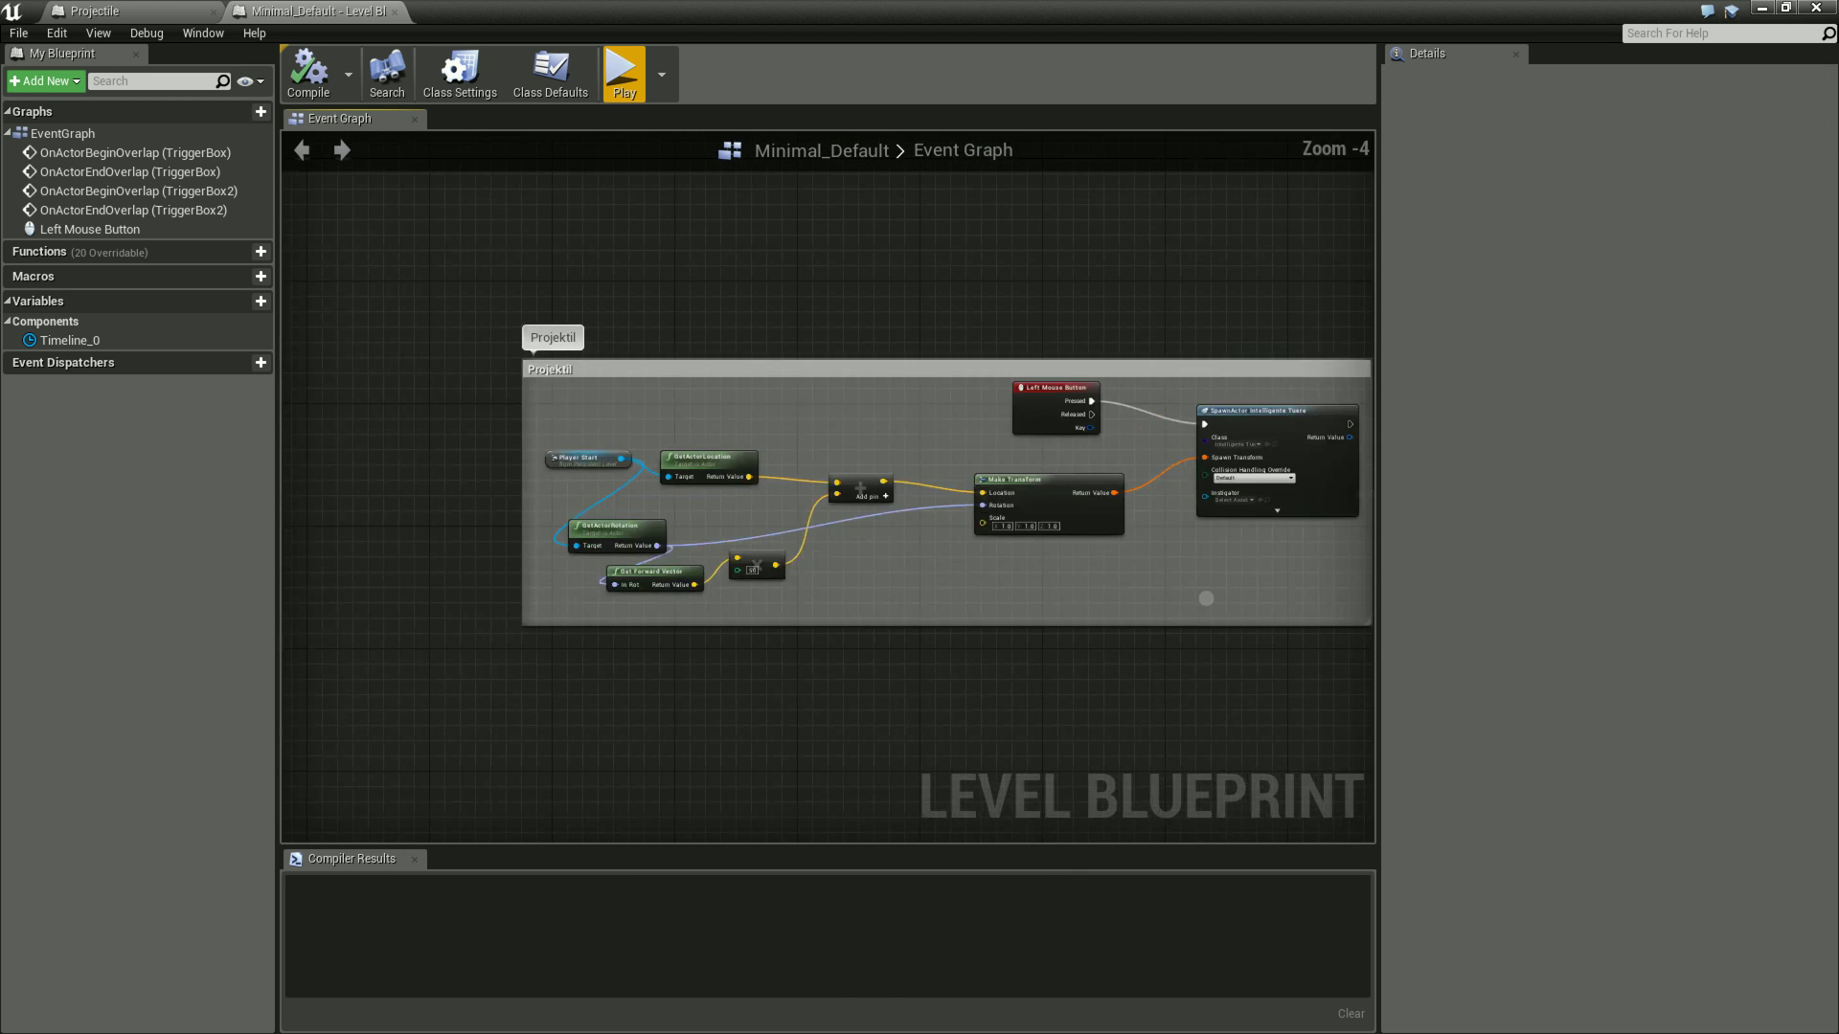
right_click_drag(1203, 598, 1092, 622)
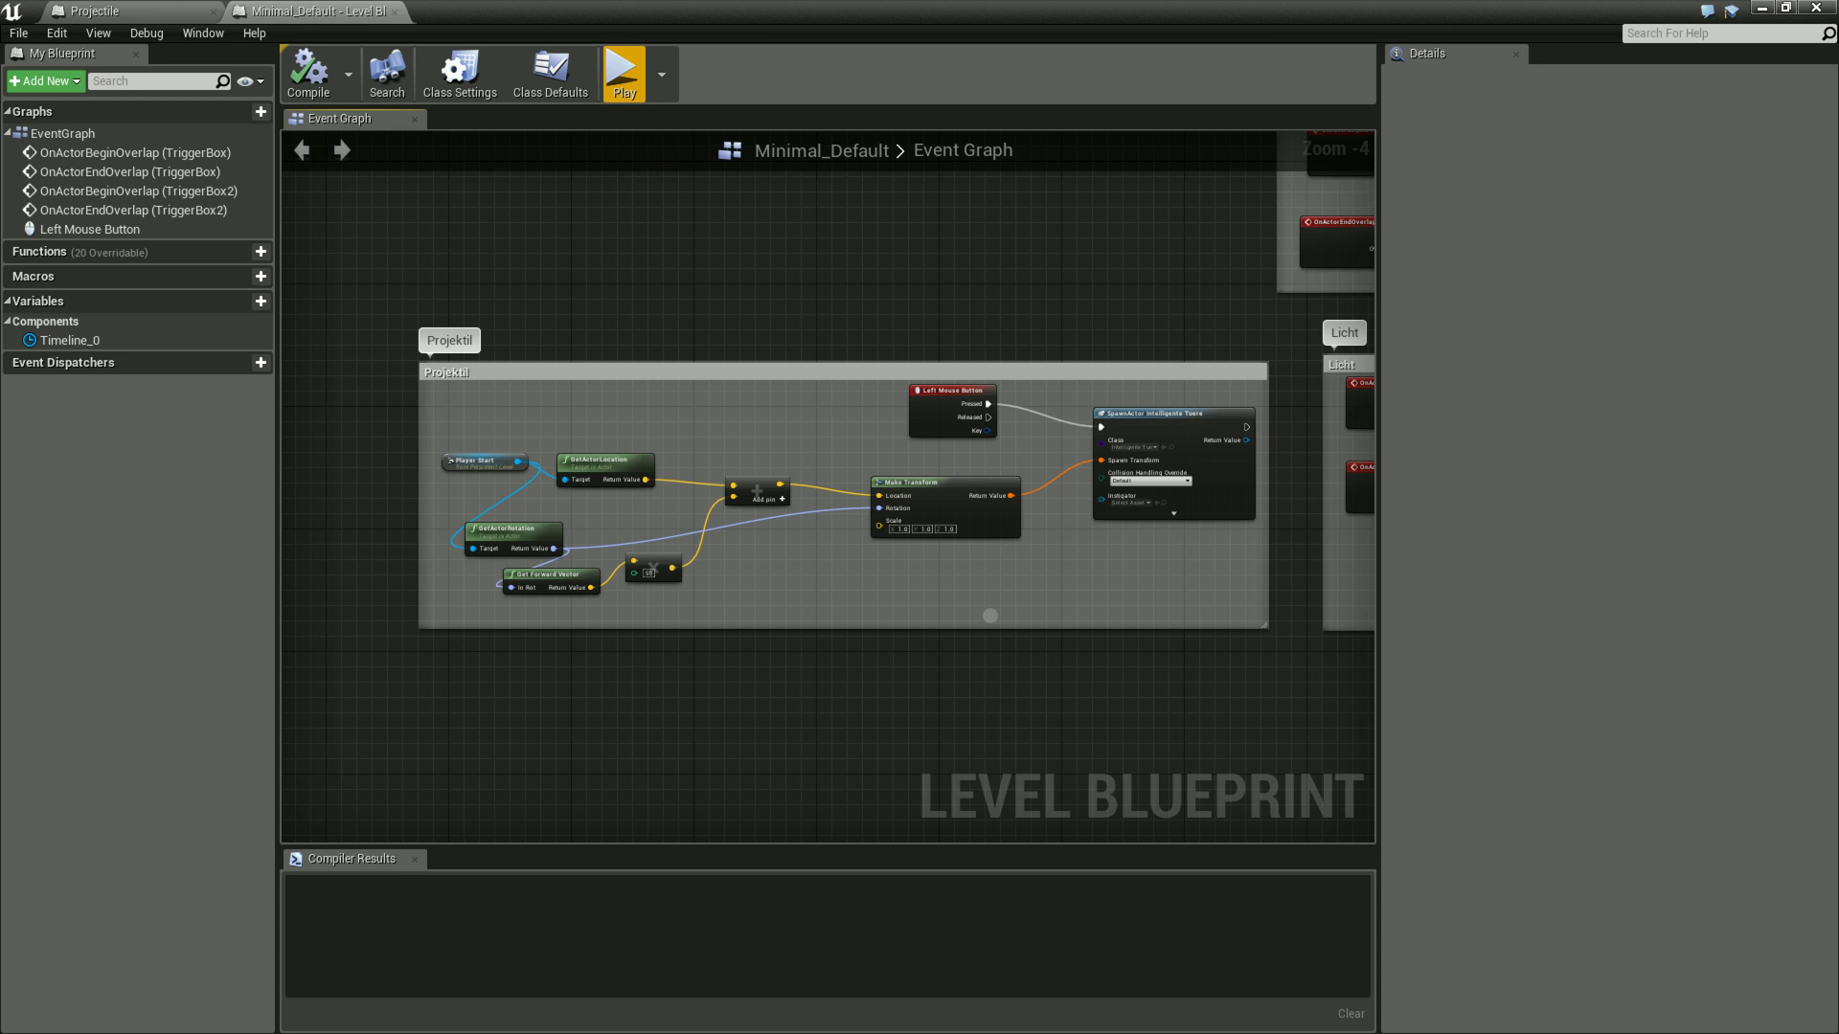
right_click_drag(939, 696, 892, 693)
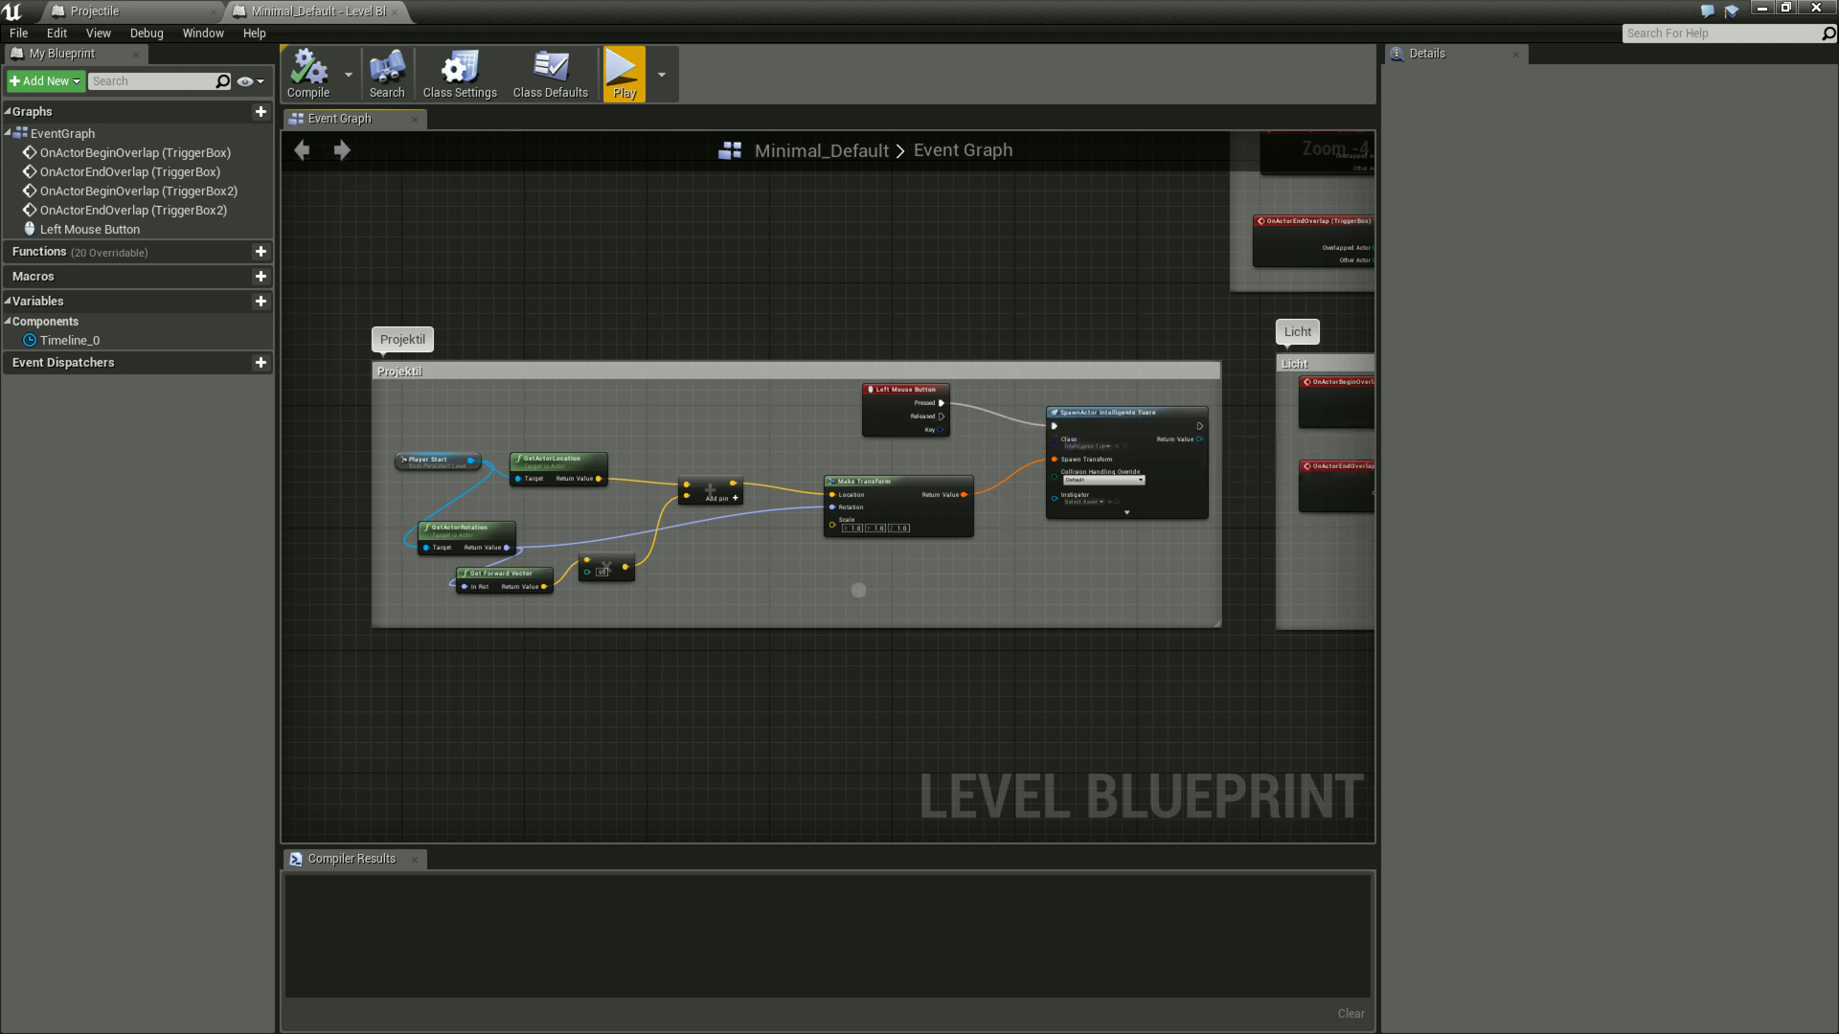
scroll(1033, 581, "up", 1)
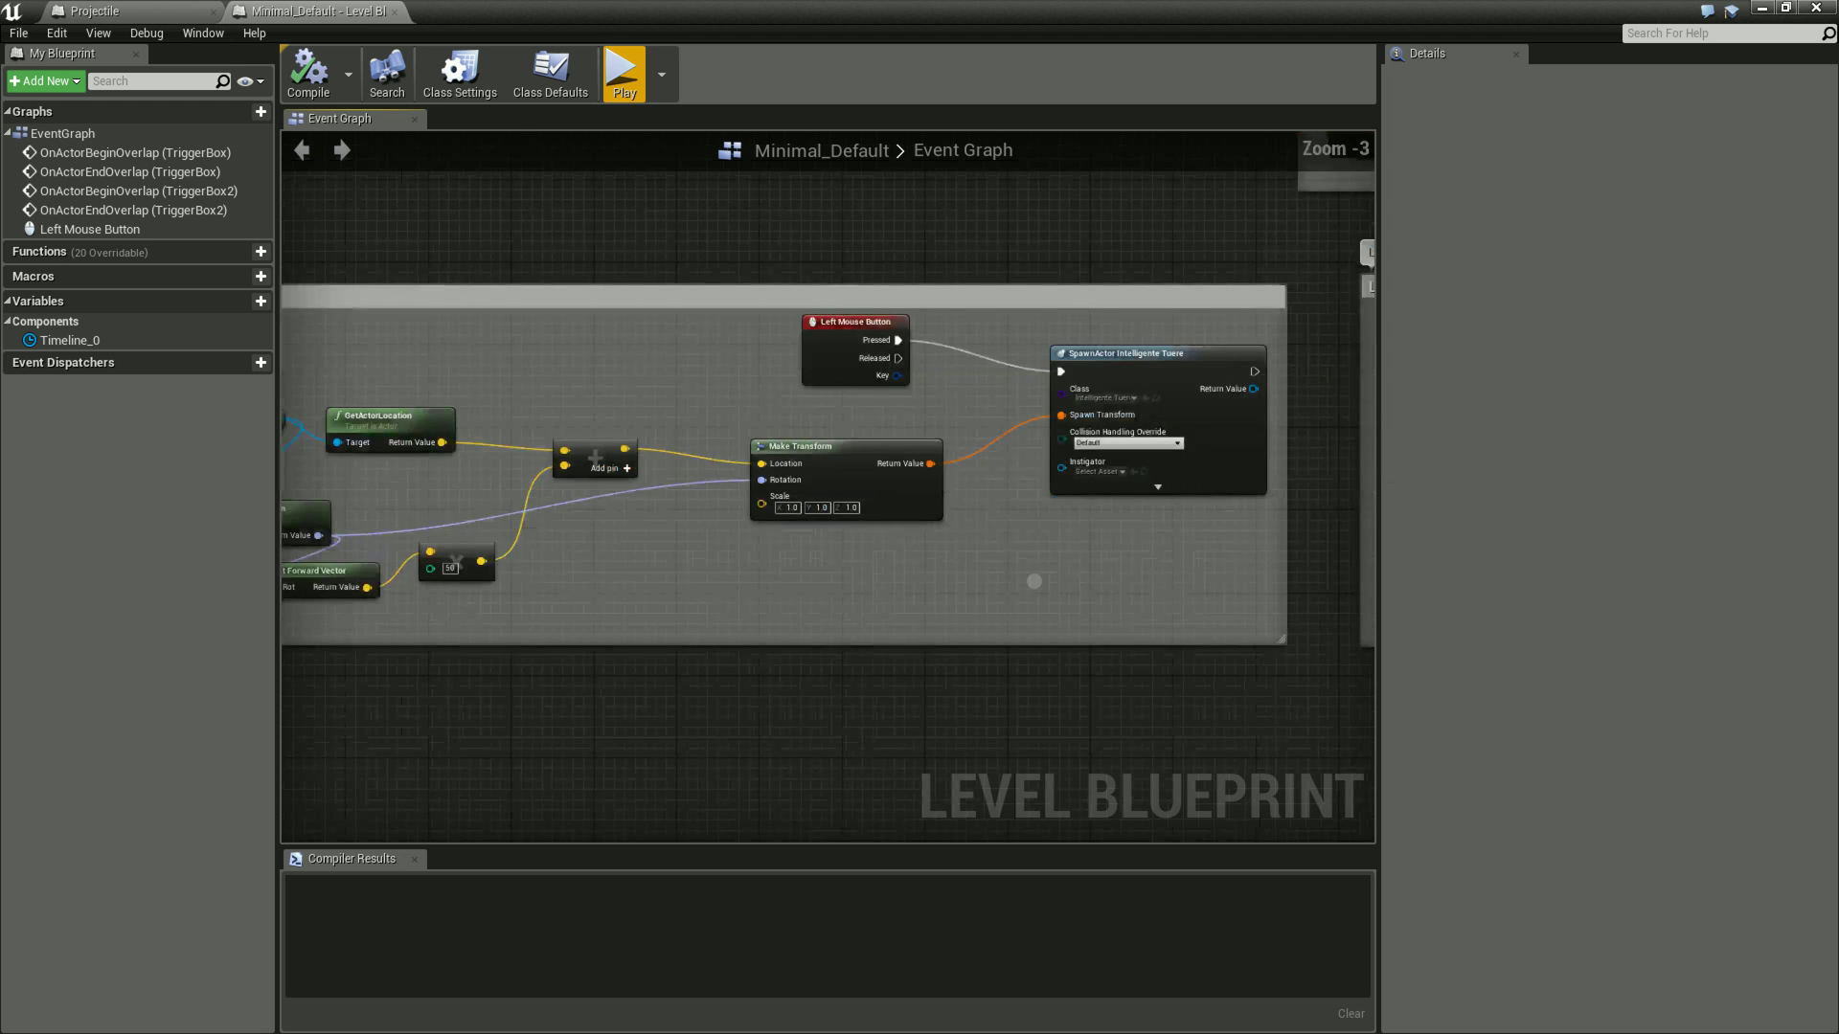
Set the left-click SpawnActor node's class to Projectile.
left_click(1111, 397)
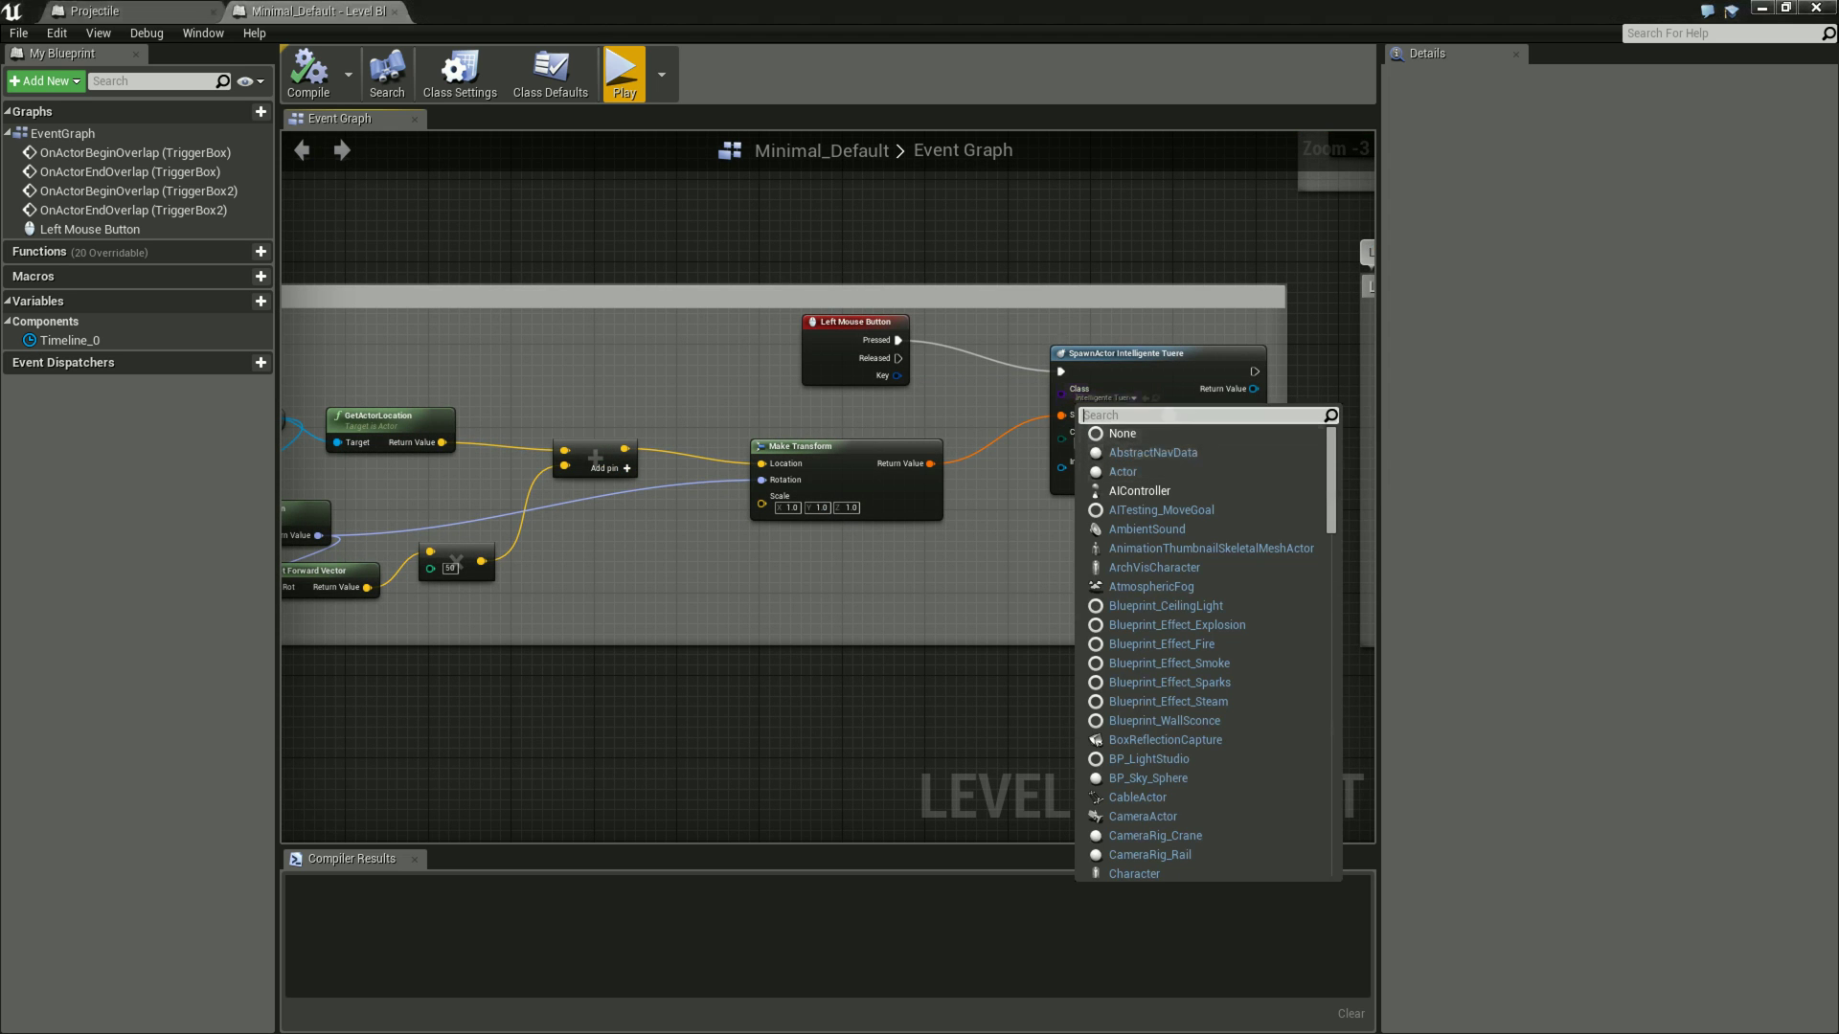
type("Pro")
left_click(1177, 509)
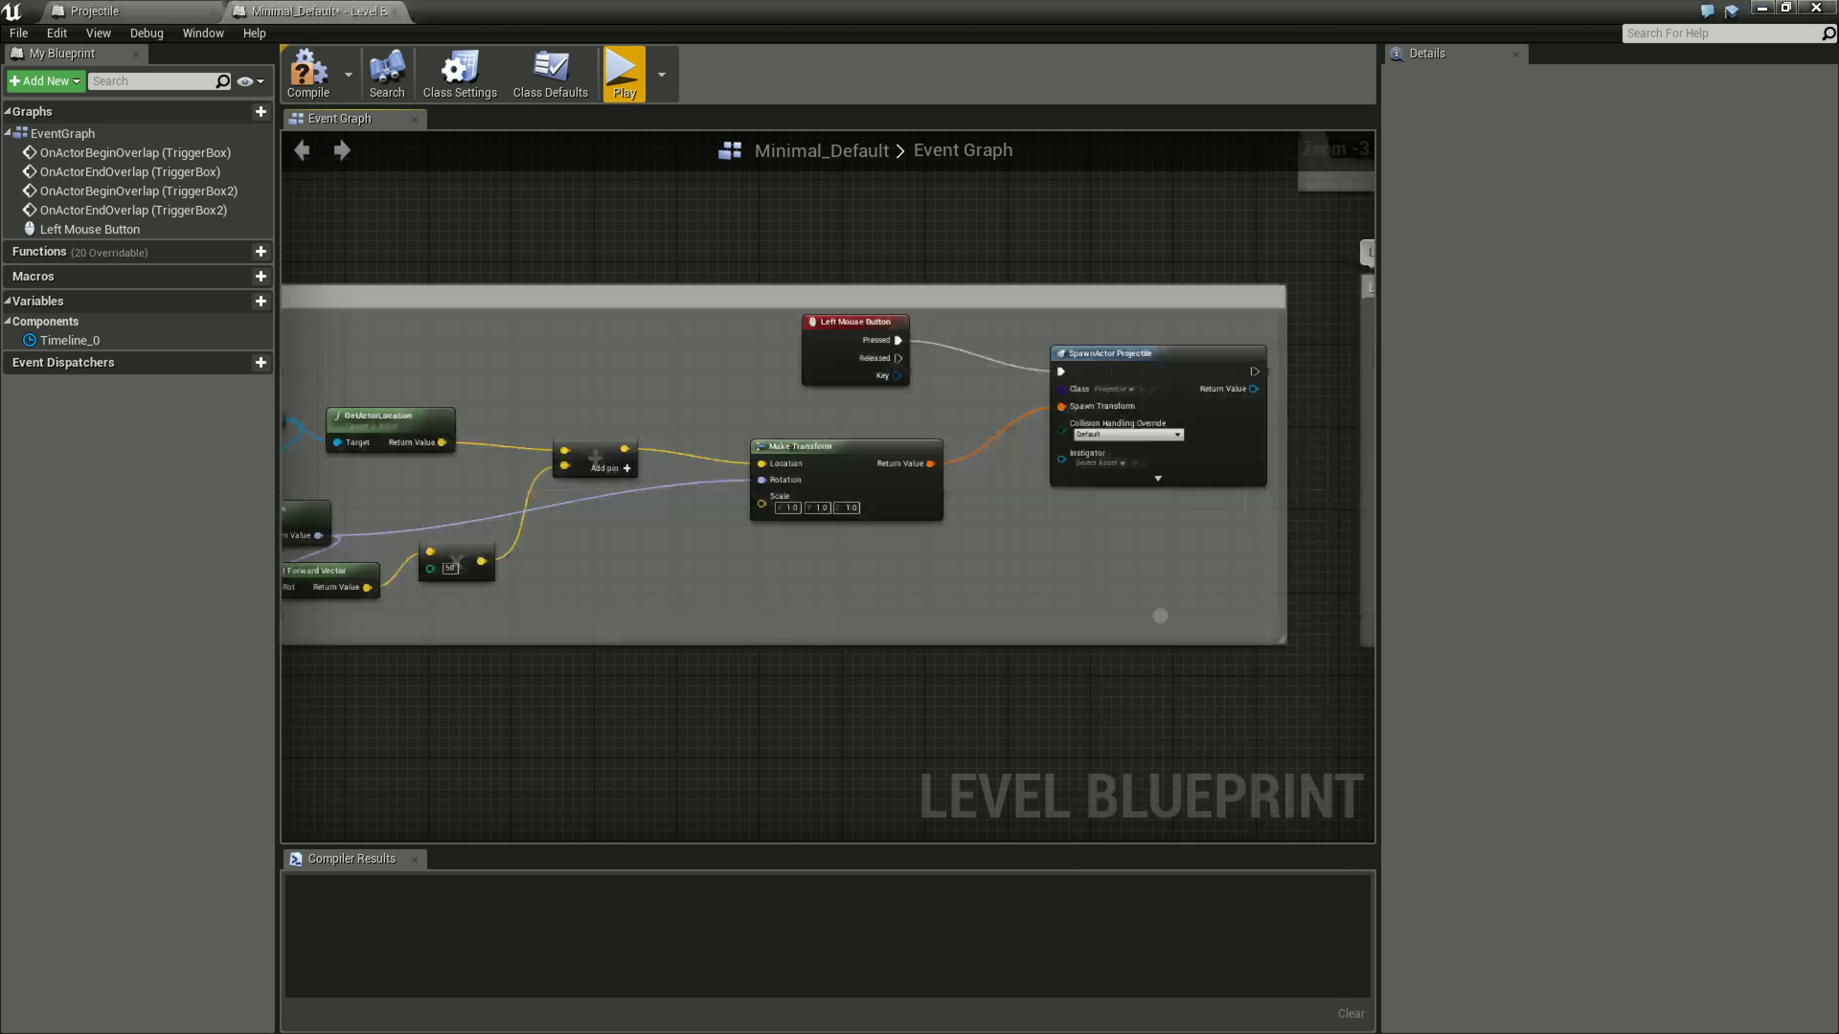
Move the Projektil group above the other groups and briefly check the Projectile blueprint's graph.
right_click_drag(917, 688, 723, 671)
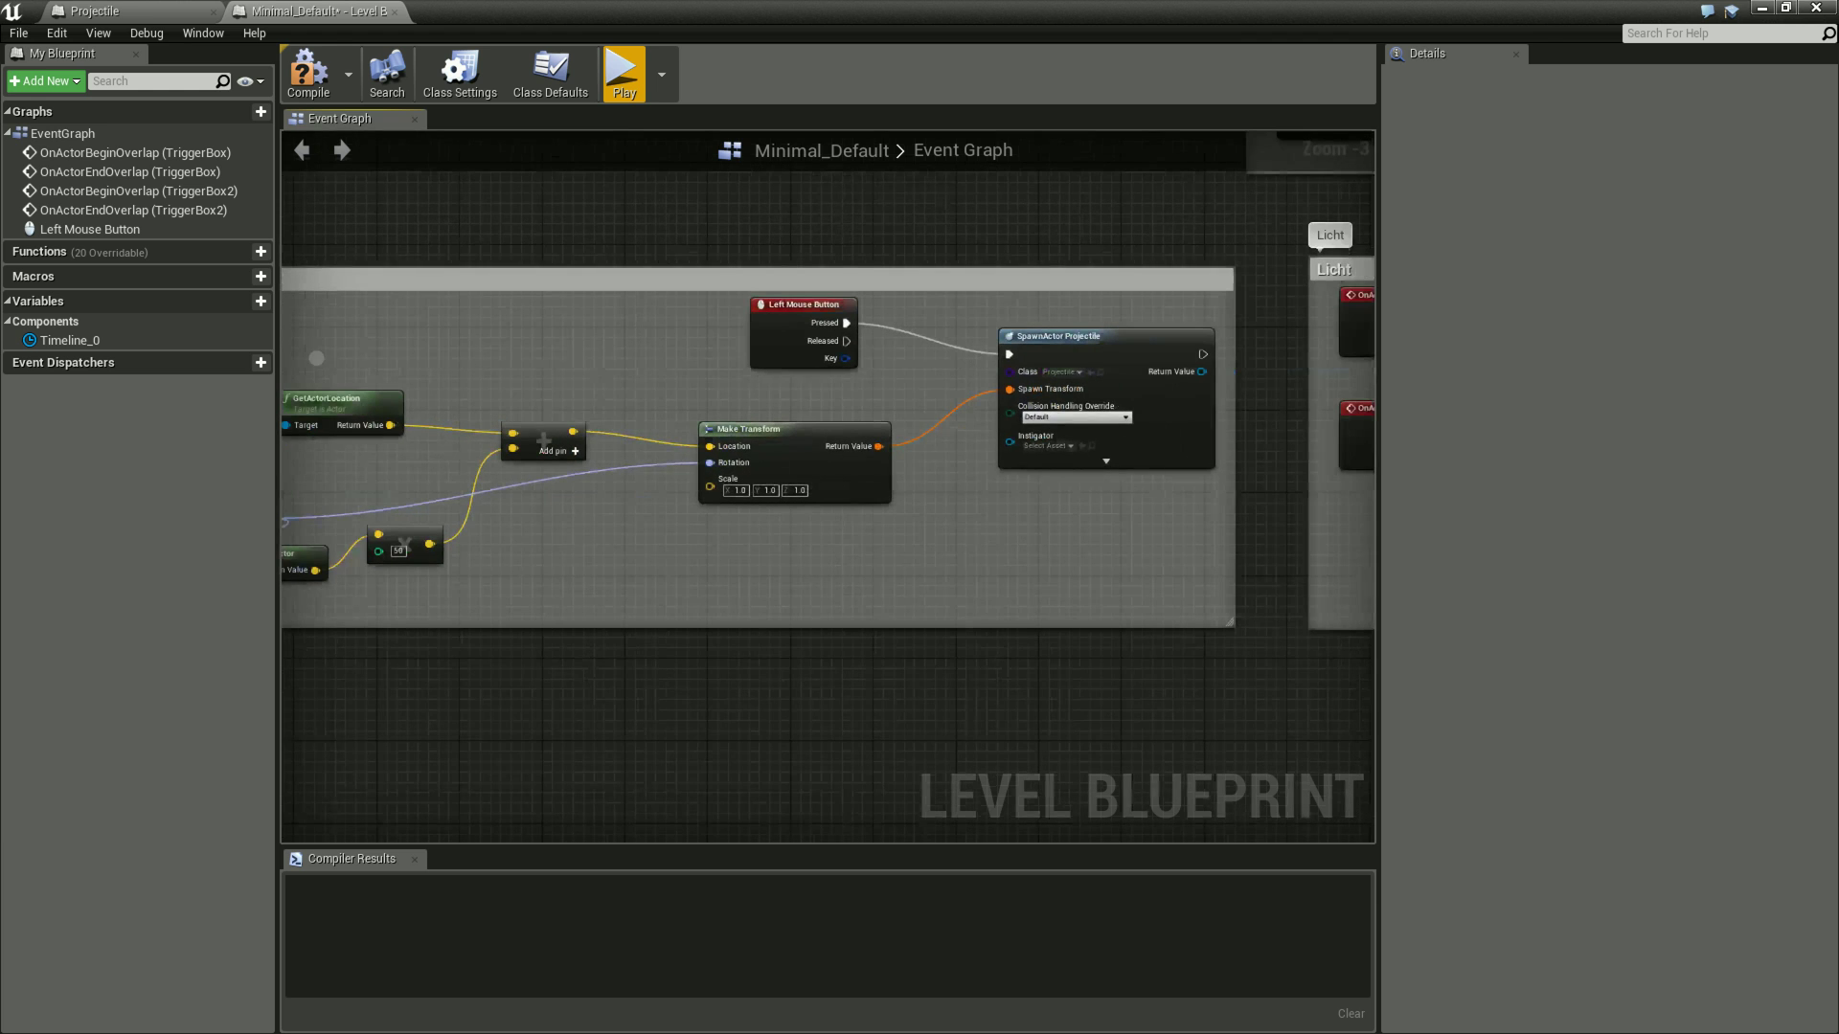
mouse_move(593, 208)
right_mouse_down()
mouse_move(681, 435)
mouse_move(528, 375)
right_mouse_up()
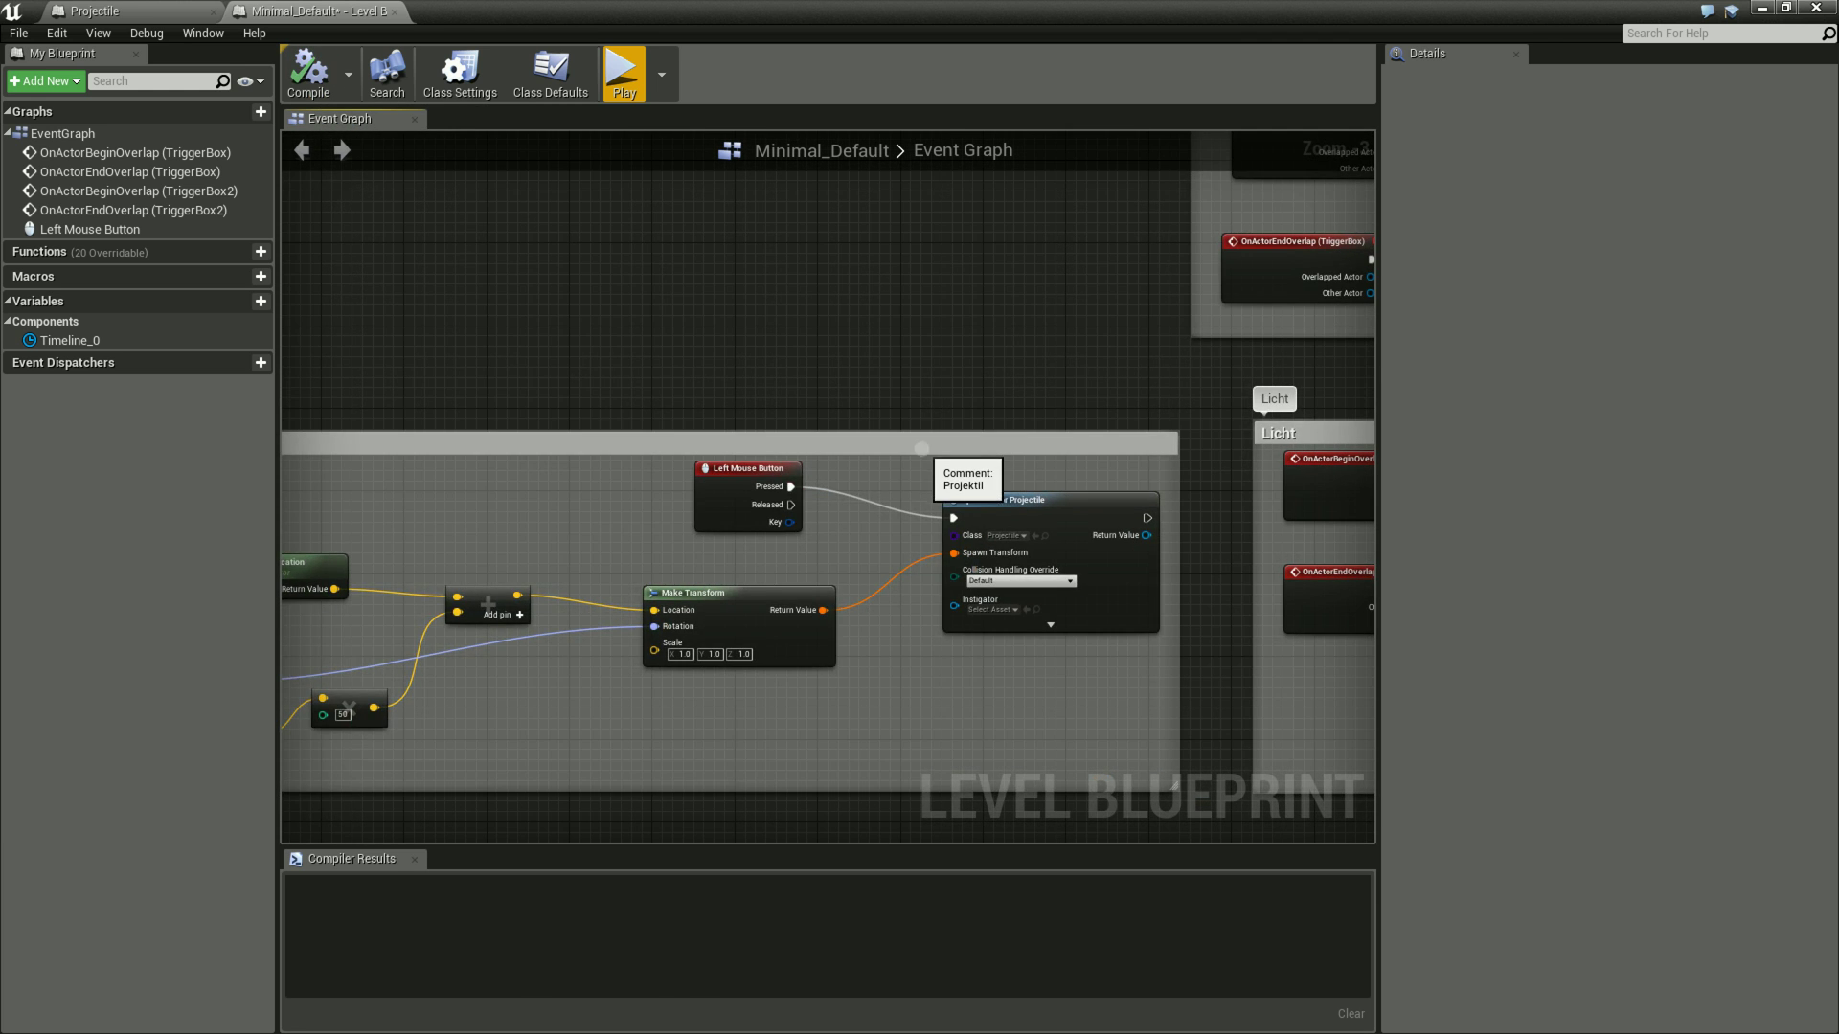
left_click_drag(918, 450, 785, 234)
scroll(1052, 552, "down", 6)
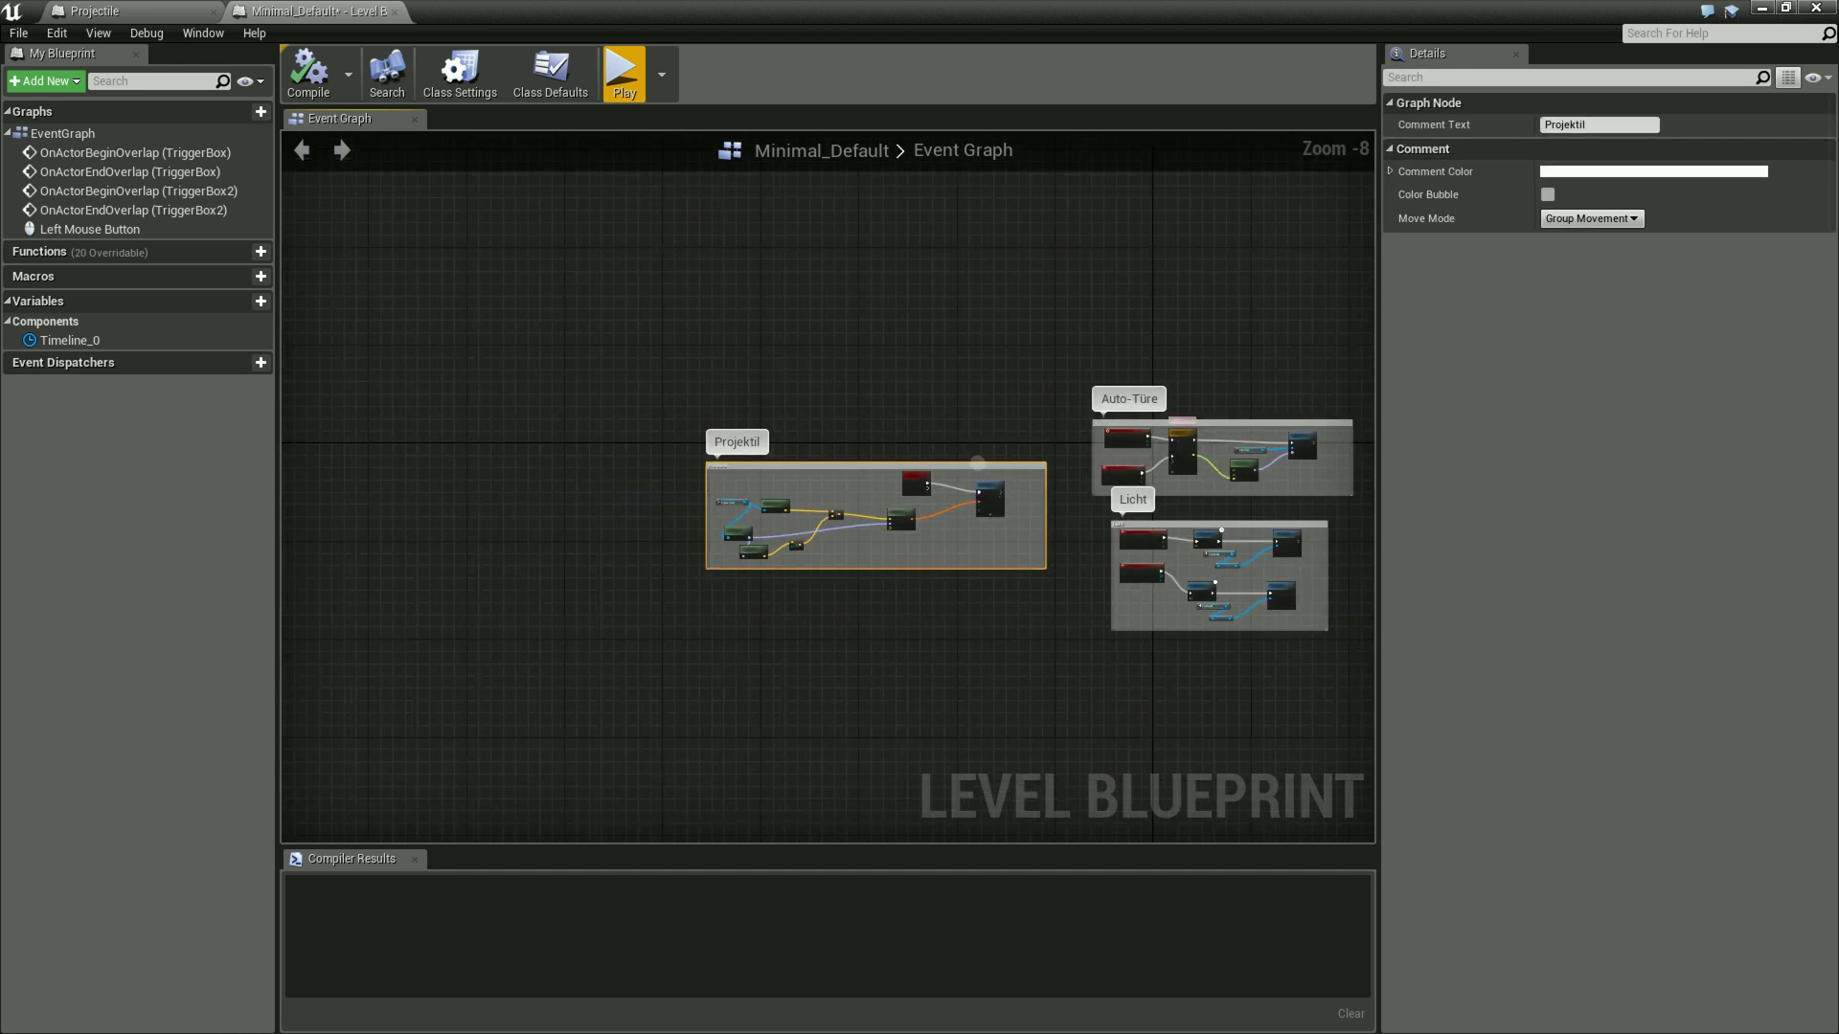
left_click_drag(987, 463, 1042, 251)
scroll(1037, 416, "up", 2)
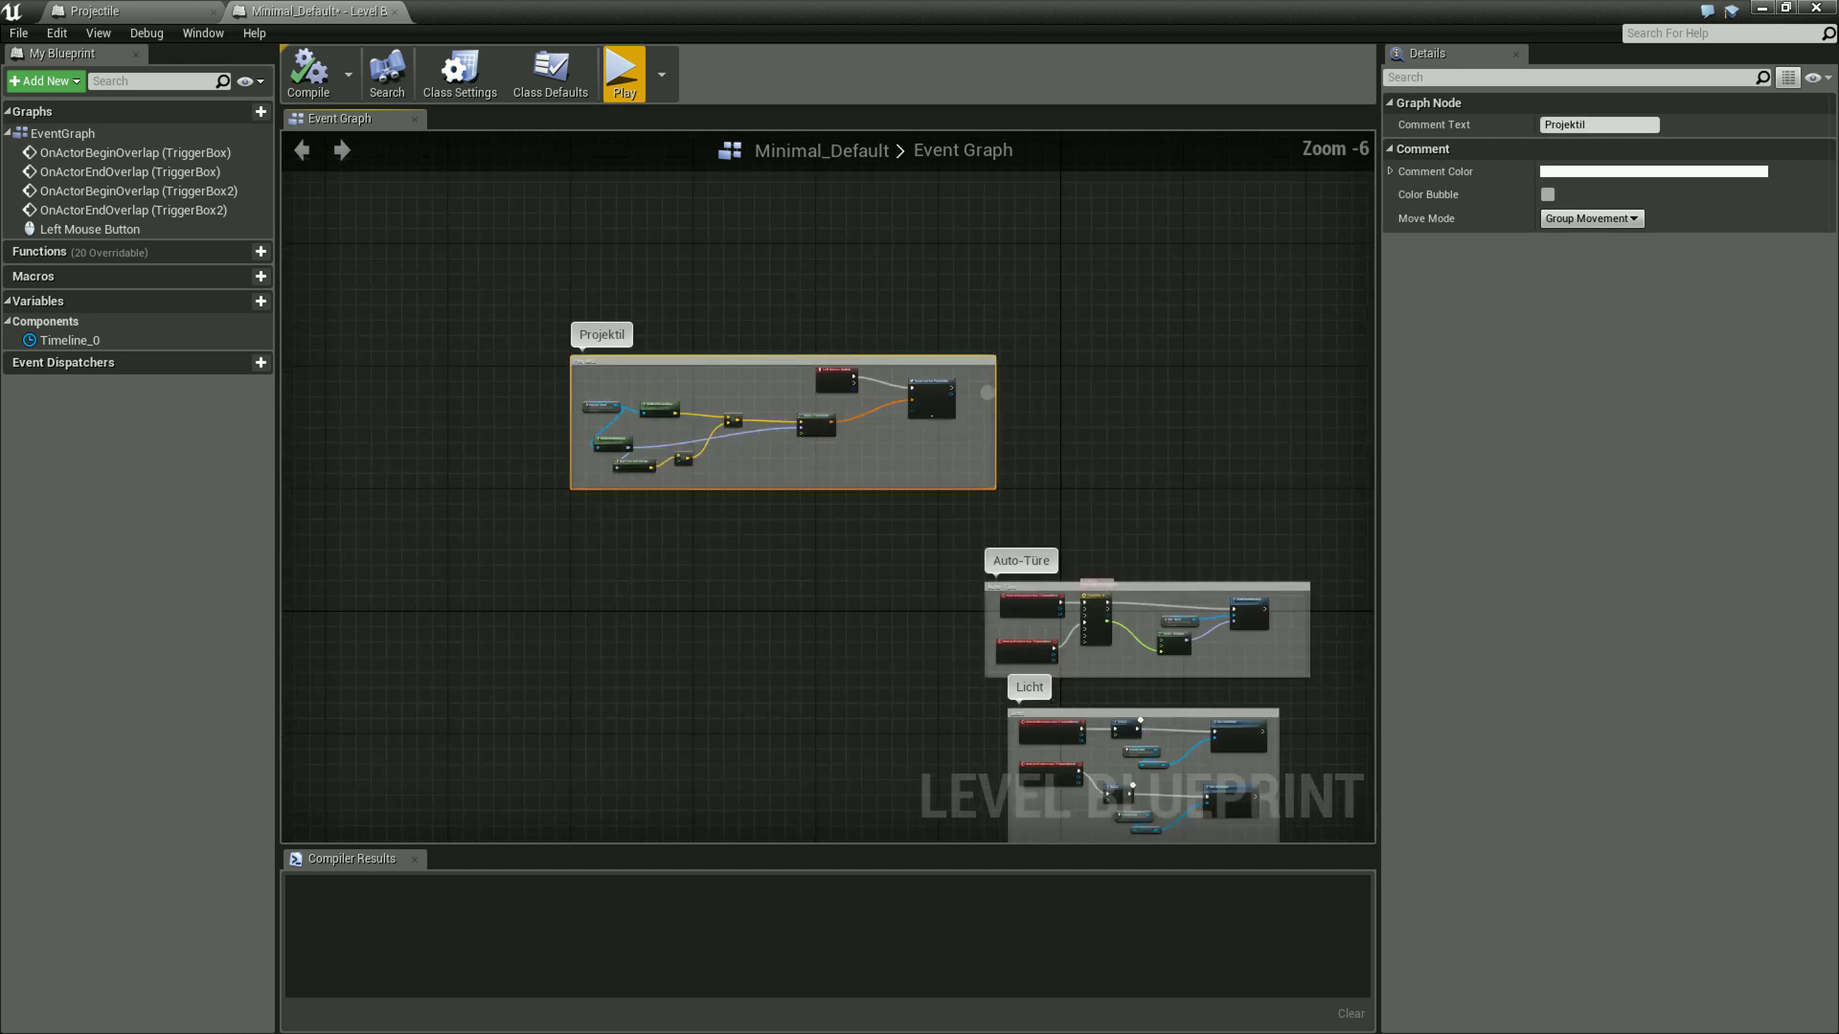
scroll(1037, 416, "up", 2)
scroll(1037, 416, "up", 3)
right_click_drag(1037, 415, 1160, 407)
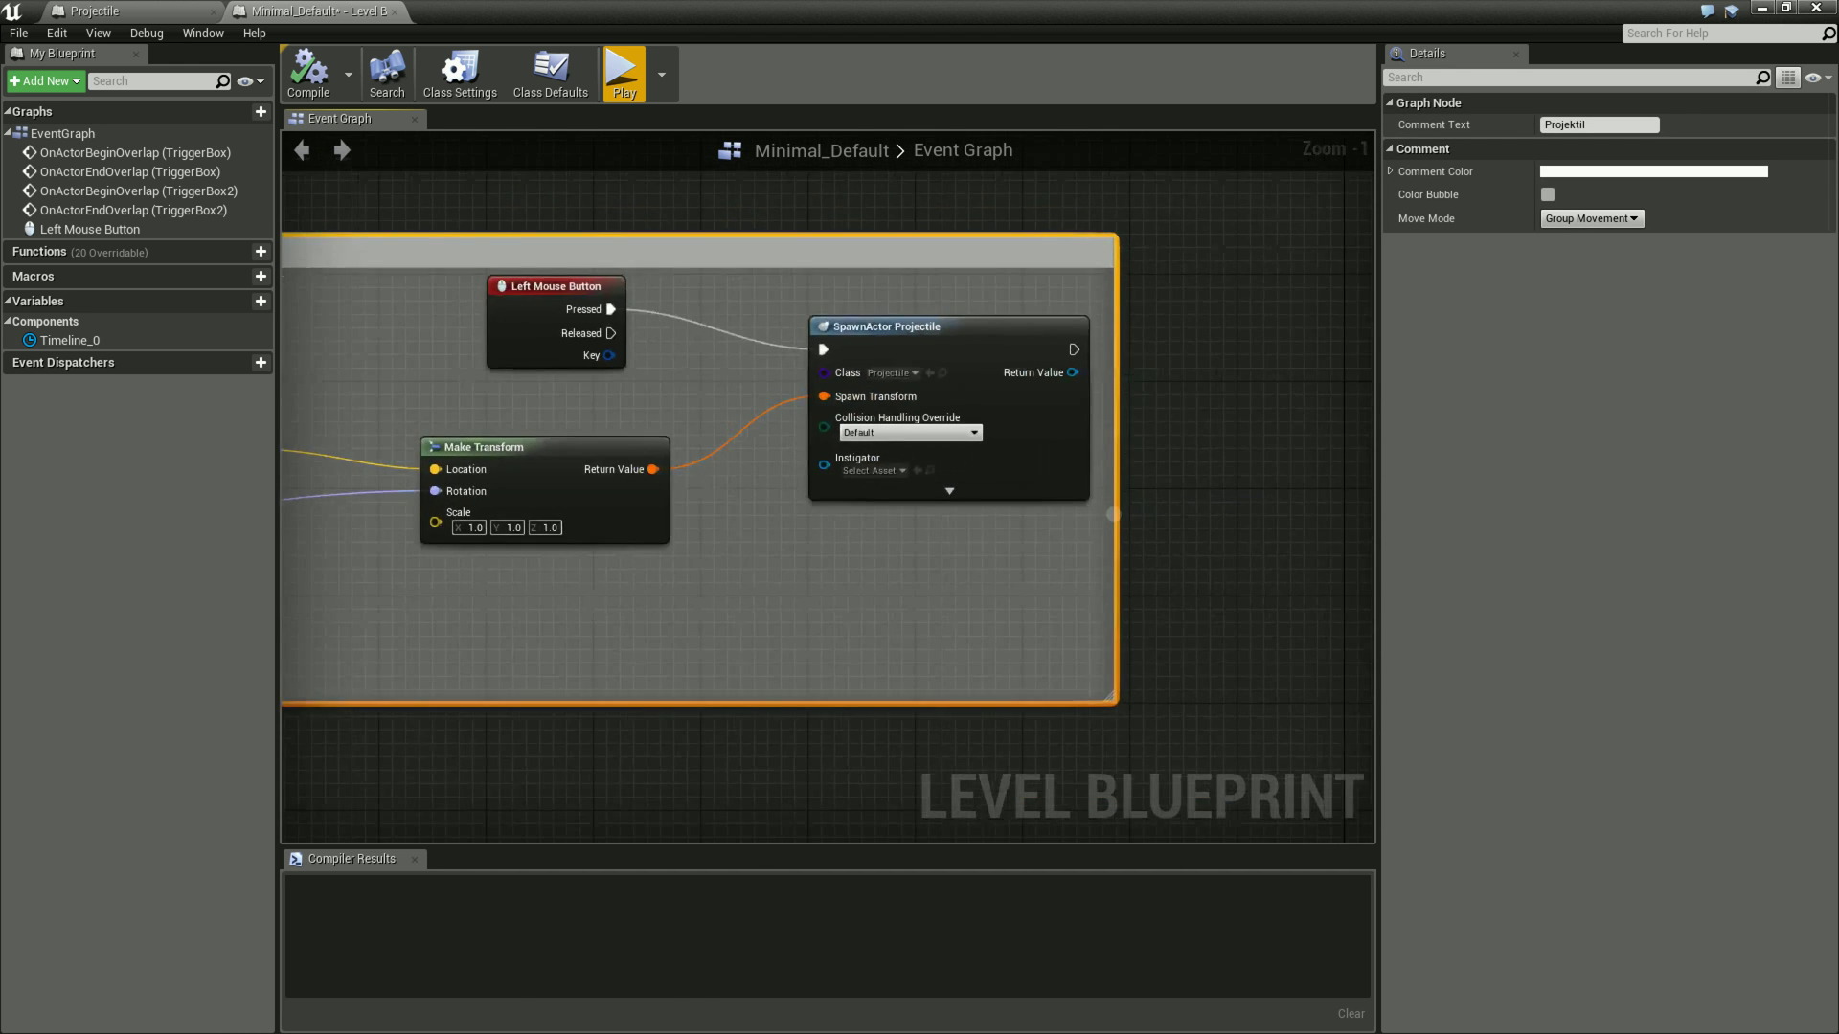
left_click(161, 19)
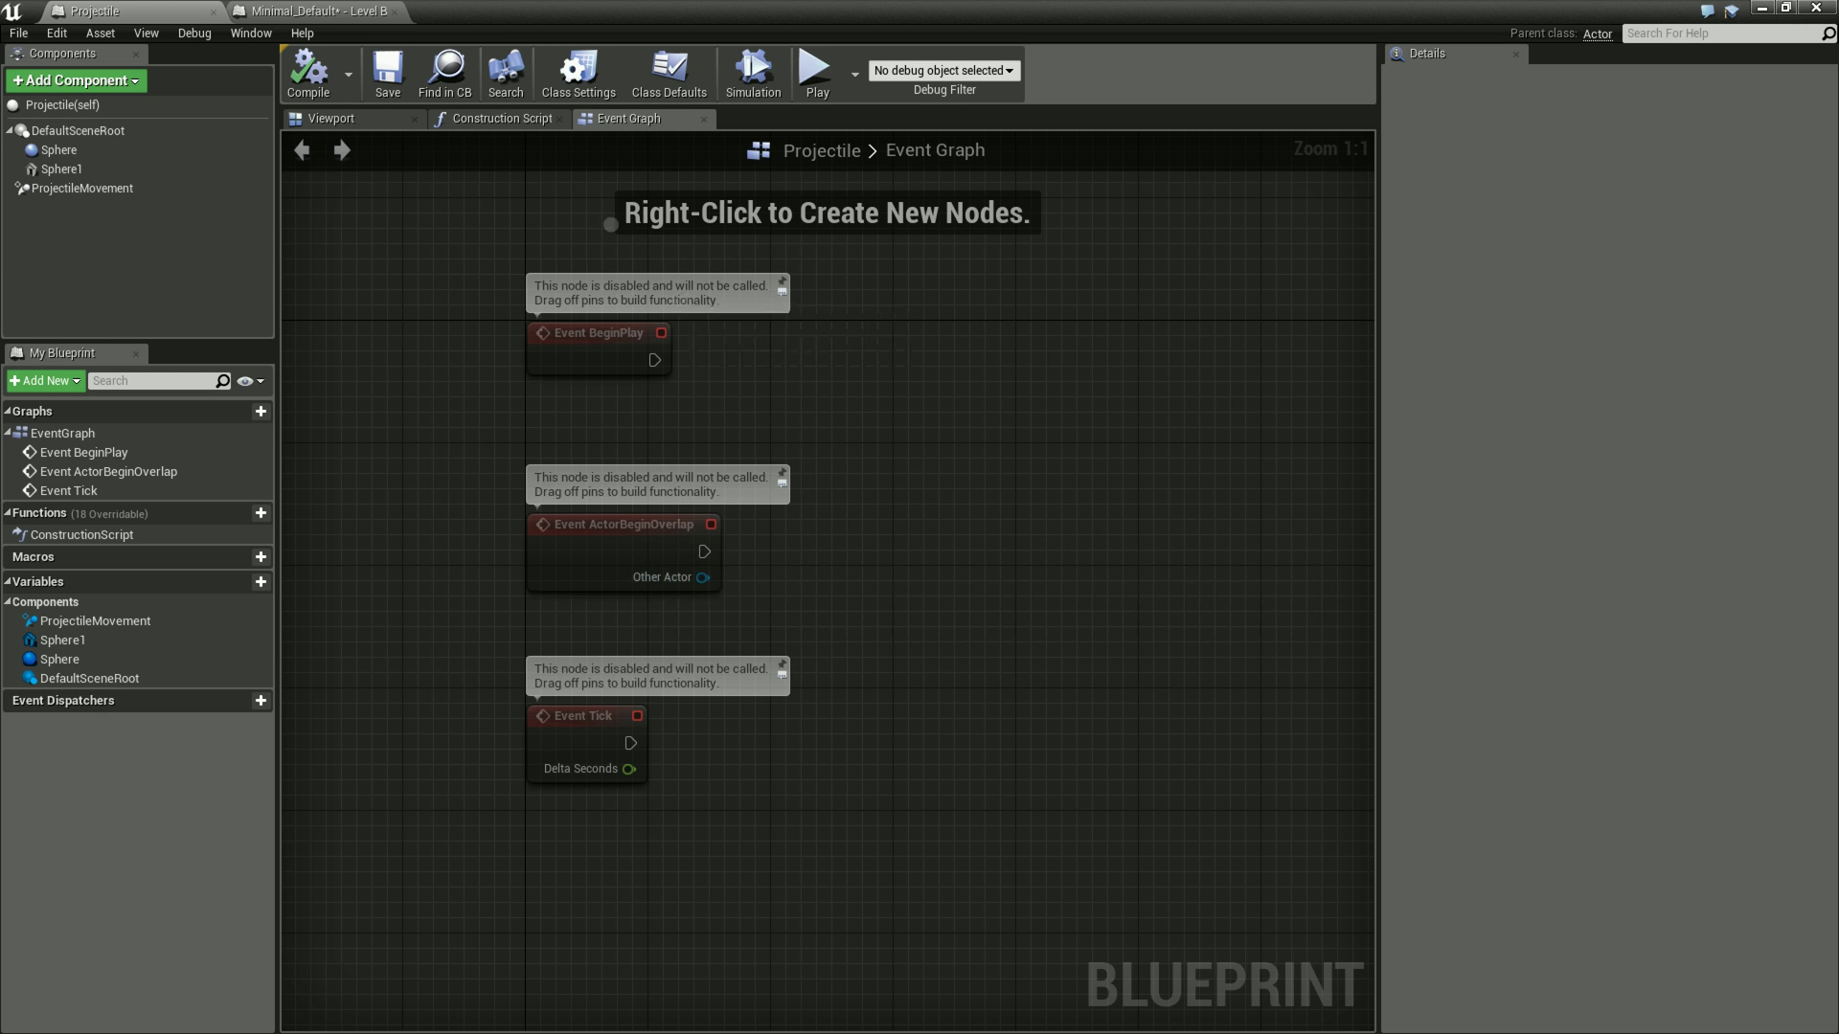
left_click(316, 10)
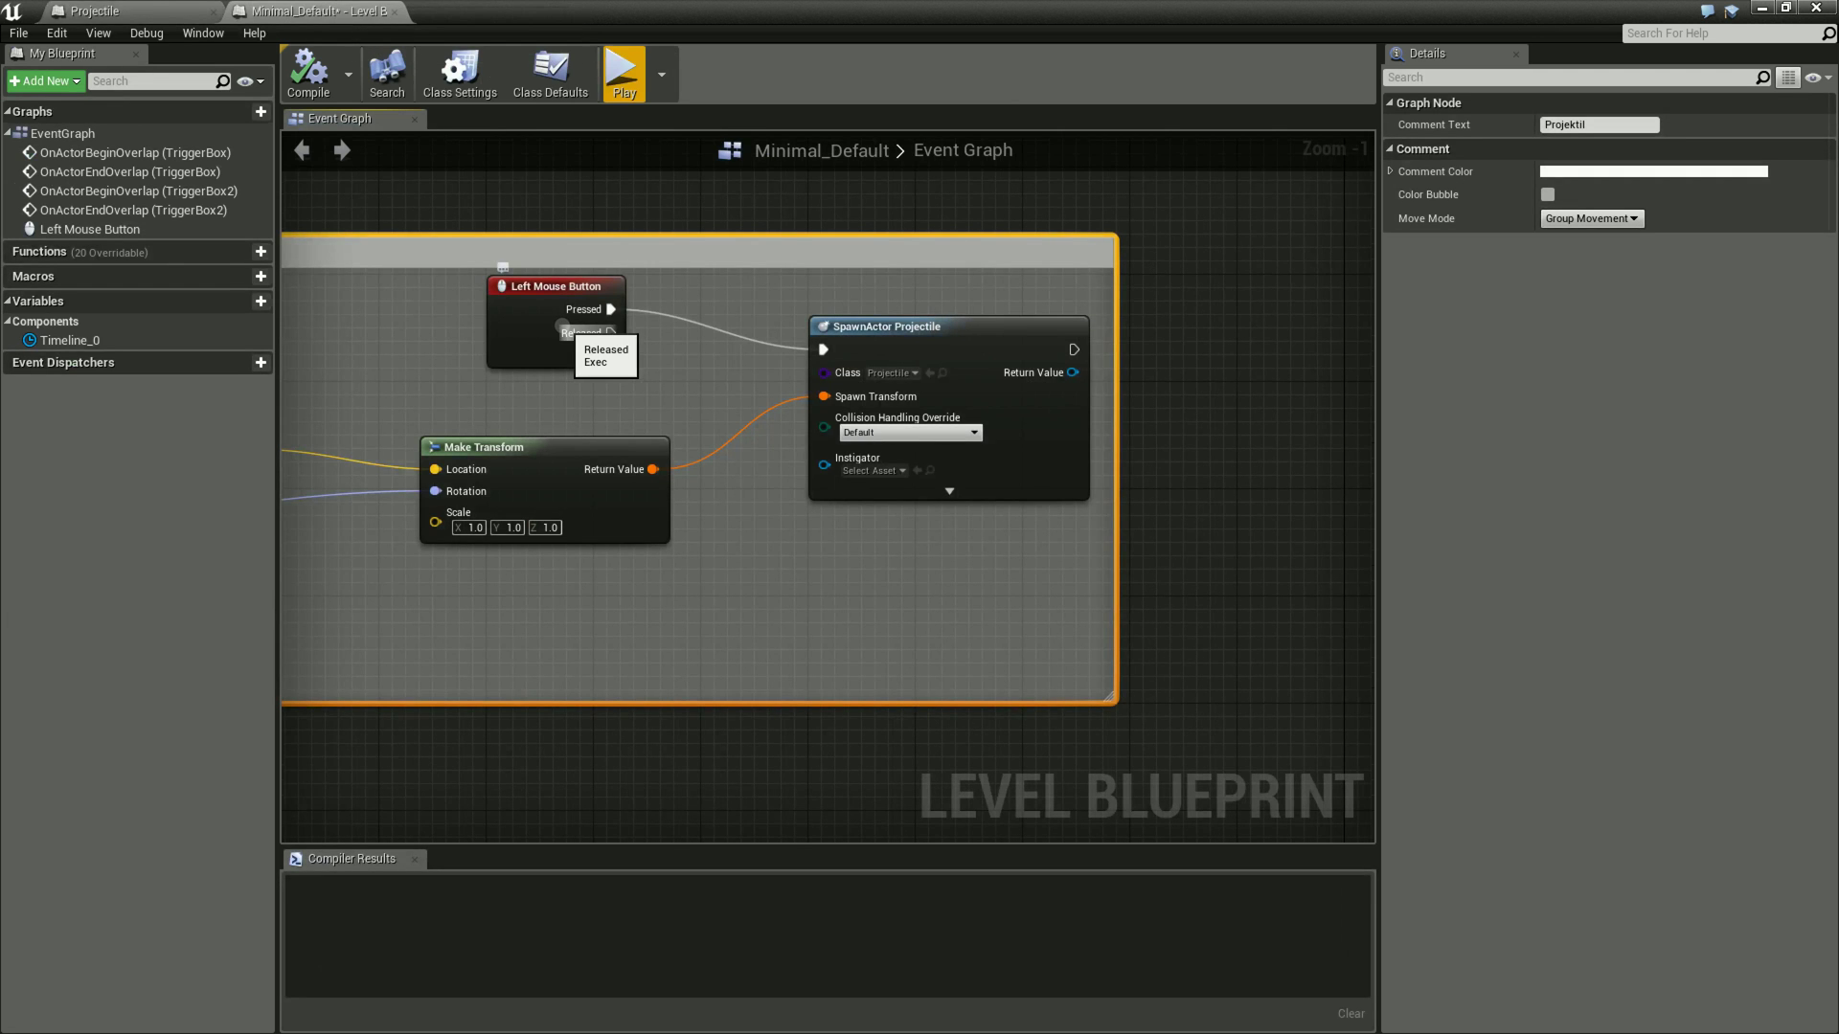
Save the Minimal_Default map with Ctrl+S and bring up the Projectile blueprint's Event Graph.
key("ctrl+s")
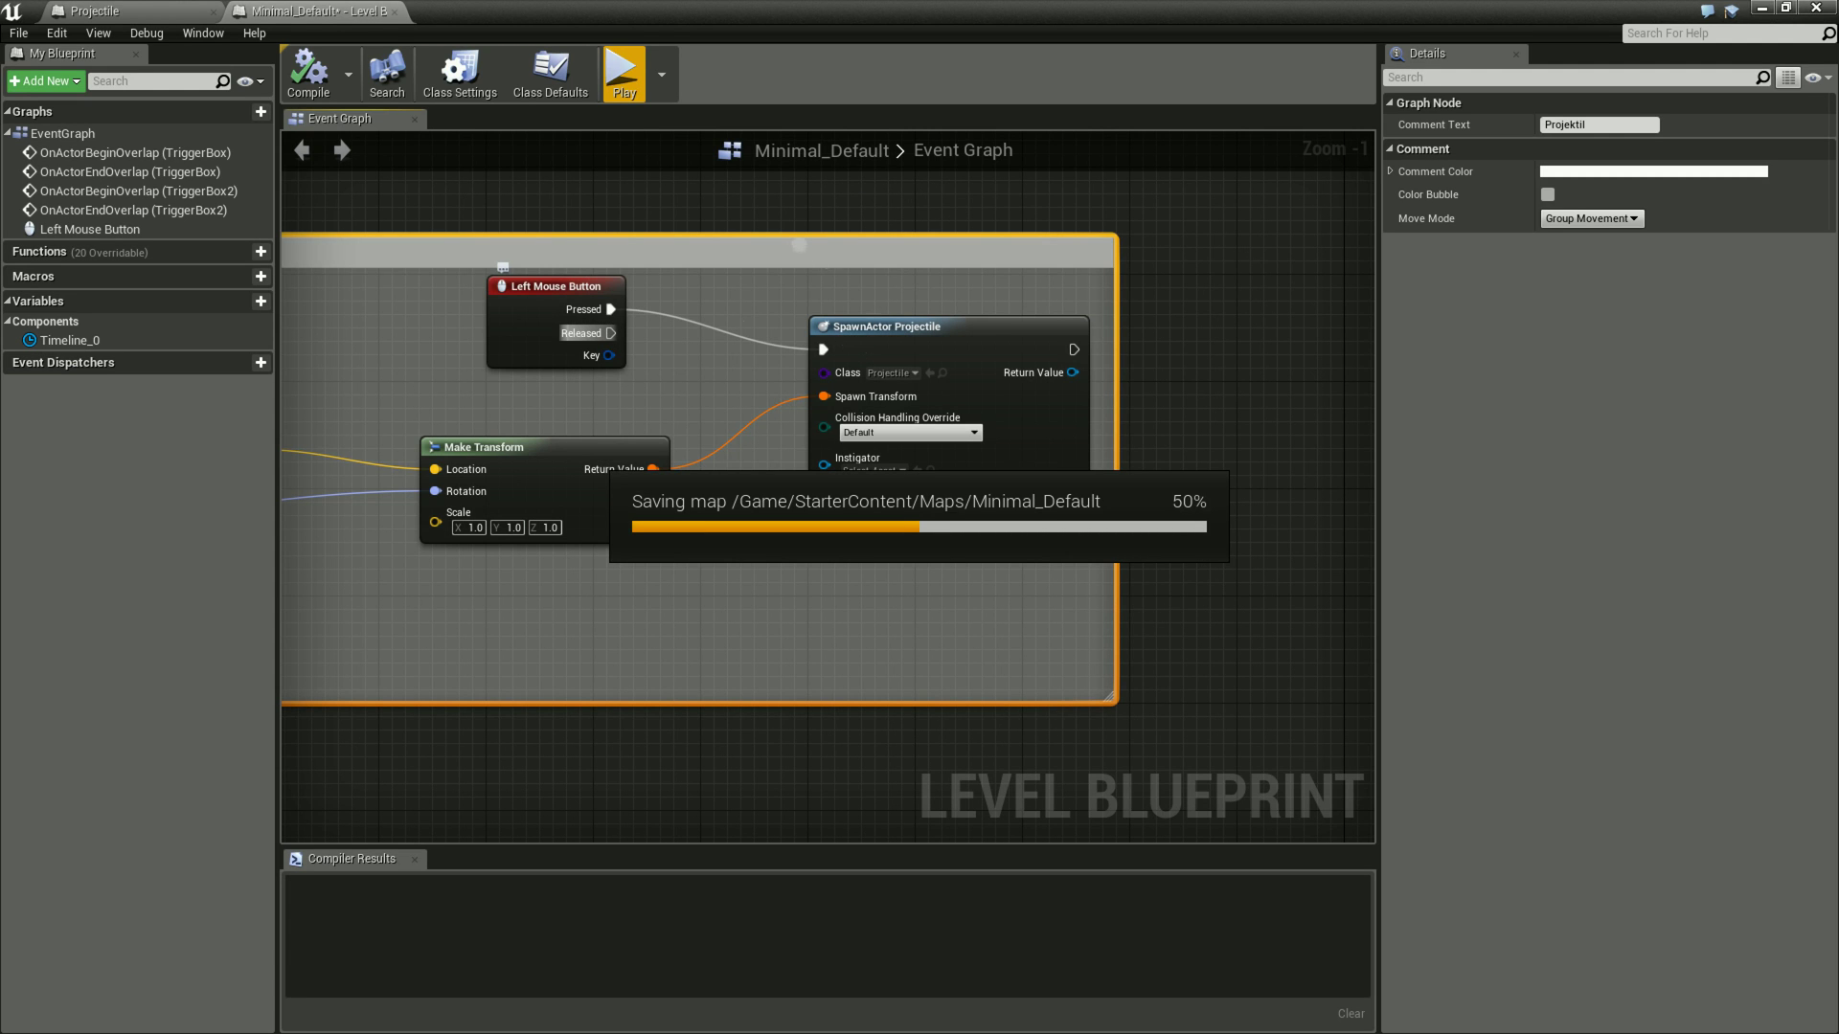
right_click_drag(1212, 411, 1097, 414)
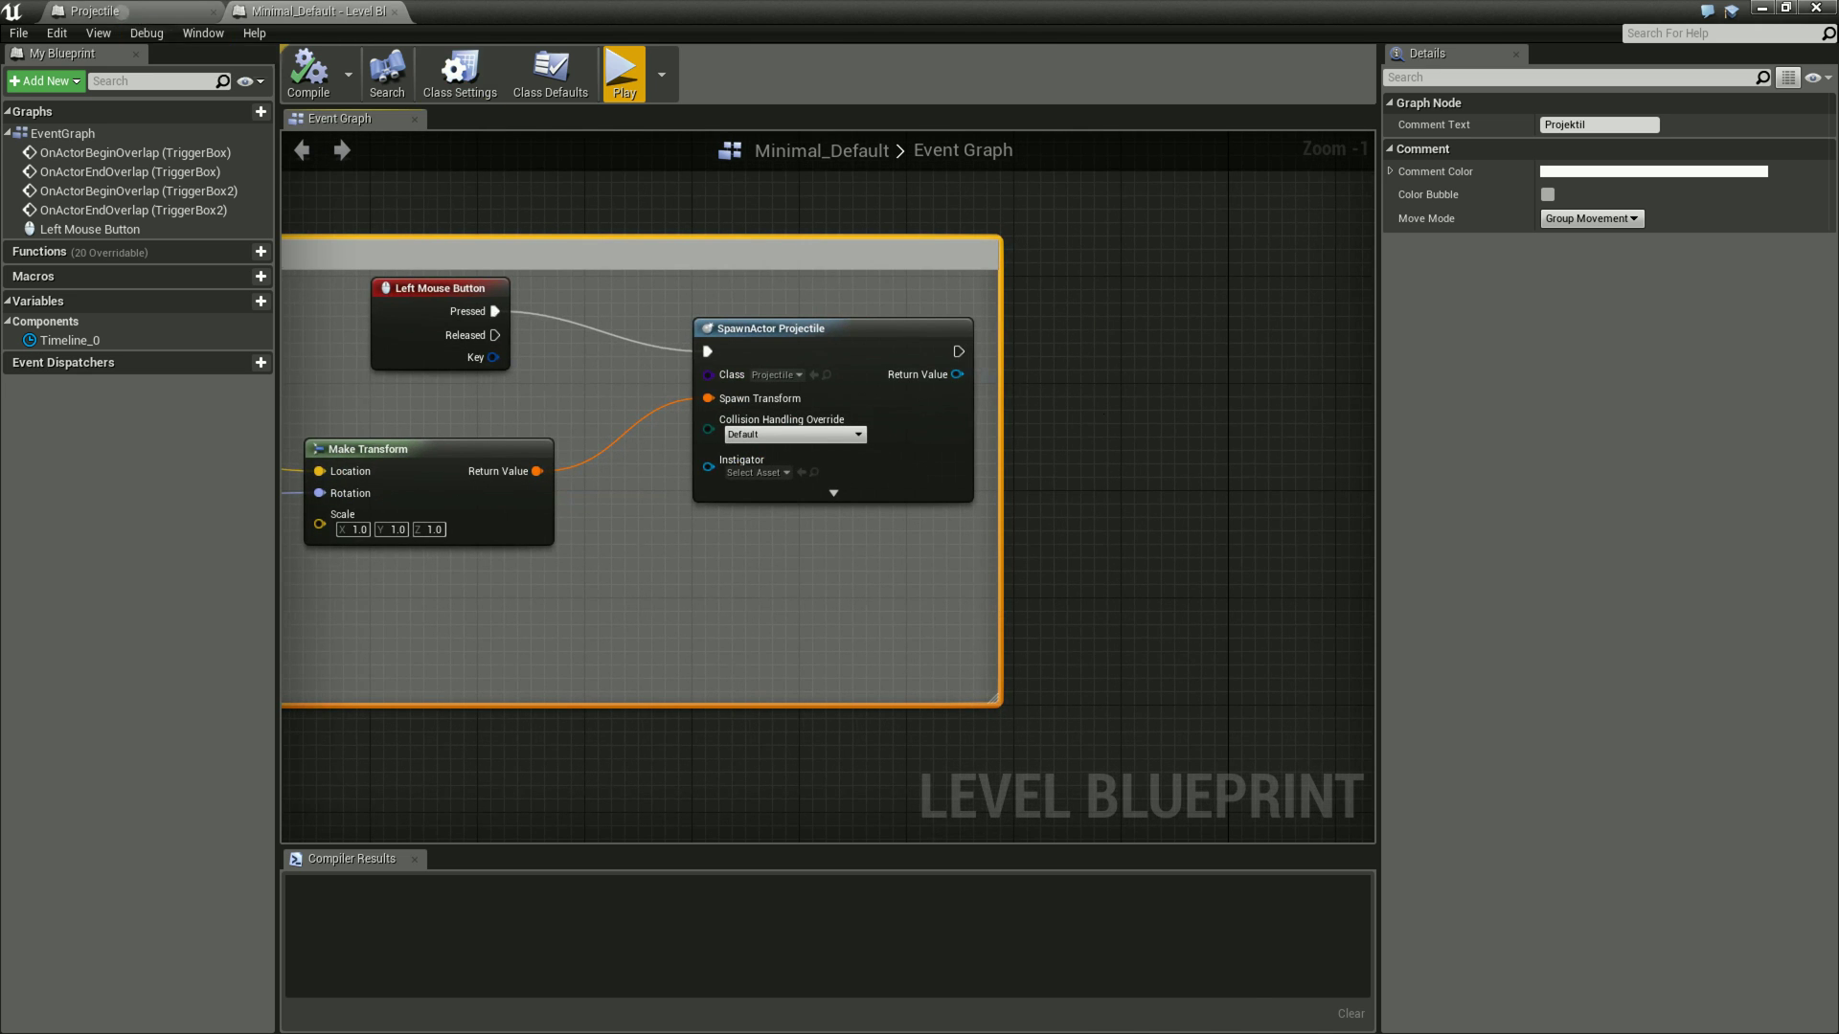
left_click(95, 11)
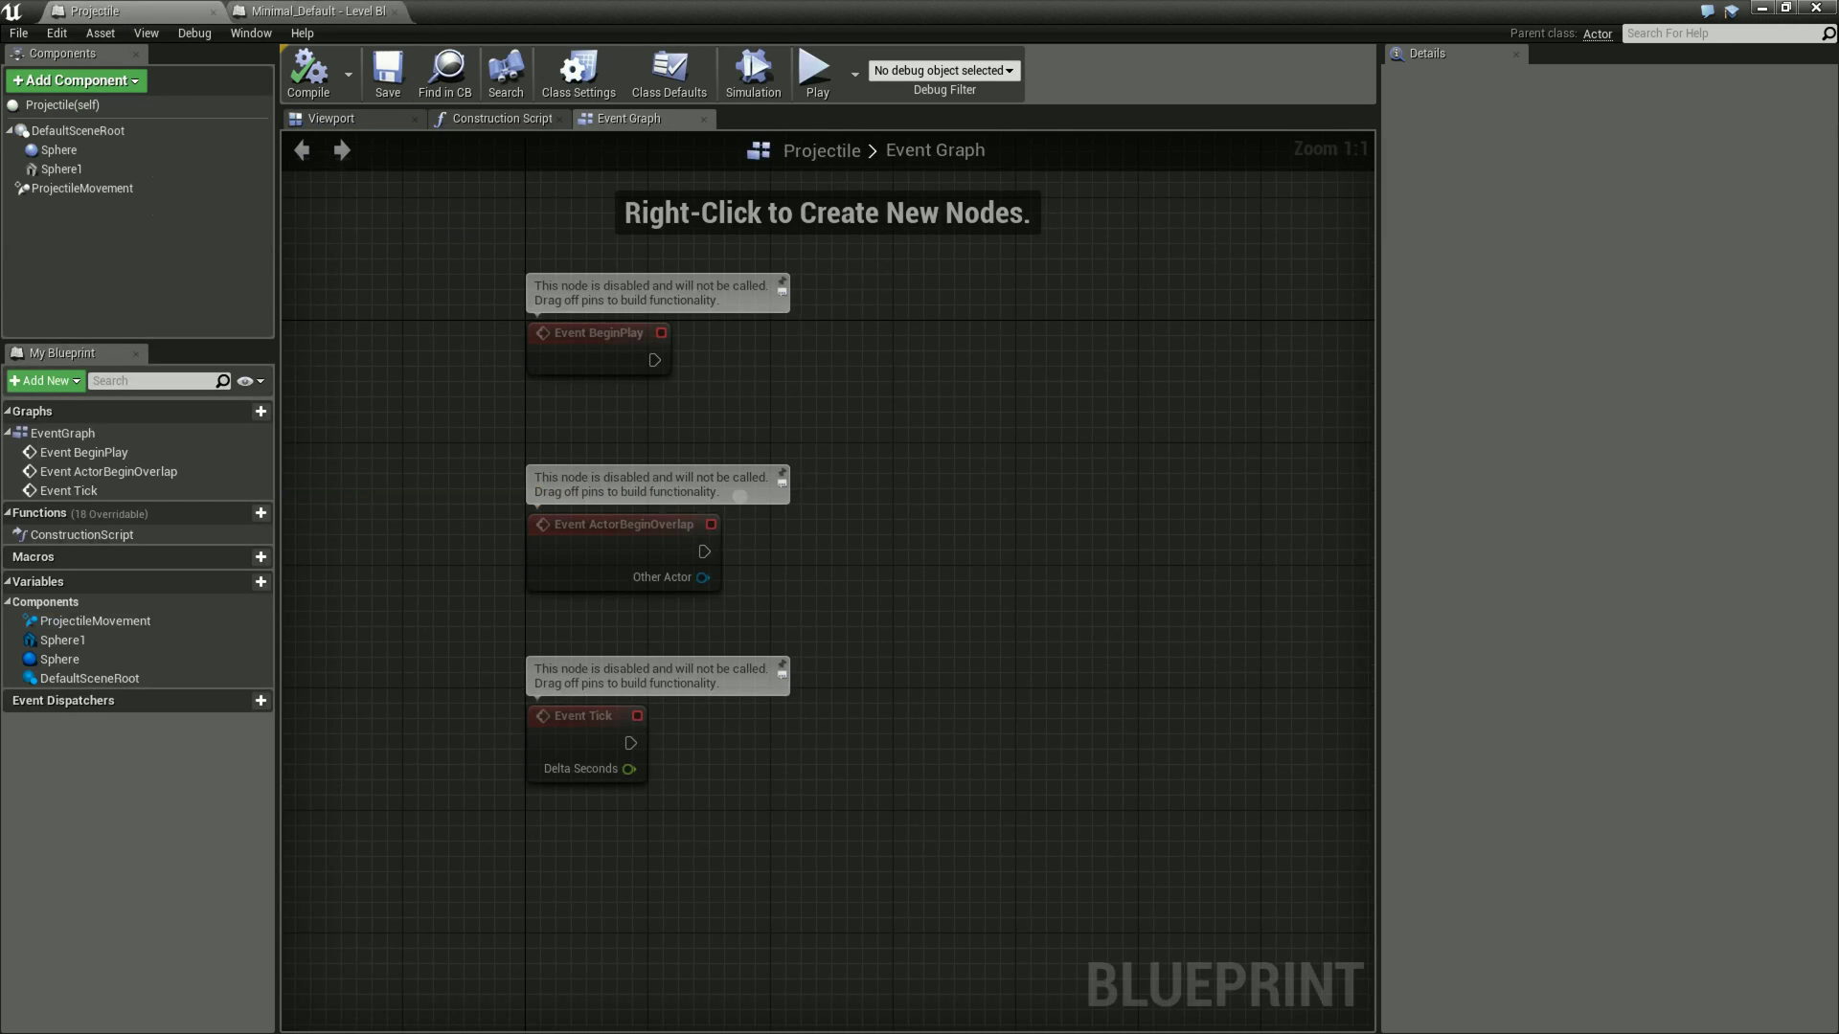
Look over the Projectile graph's Event BeginPlay and Event Tick nodes.
right_click_drag(1079, 464, 1045, 425)
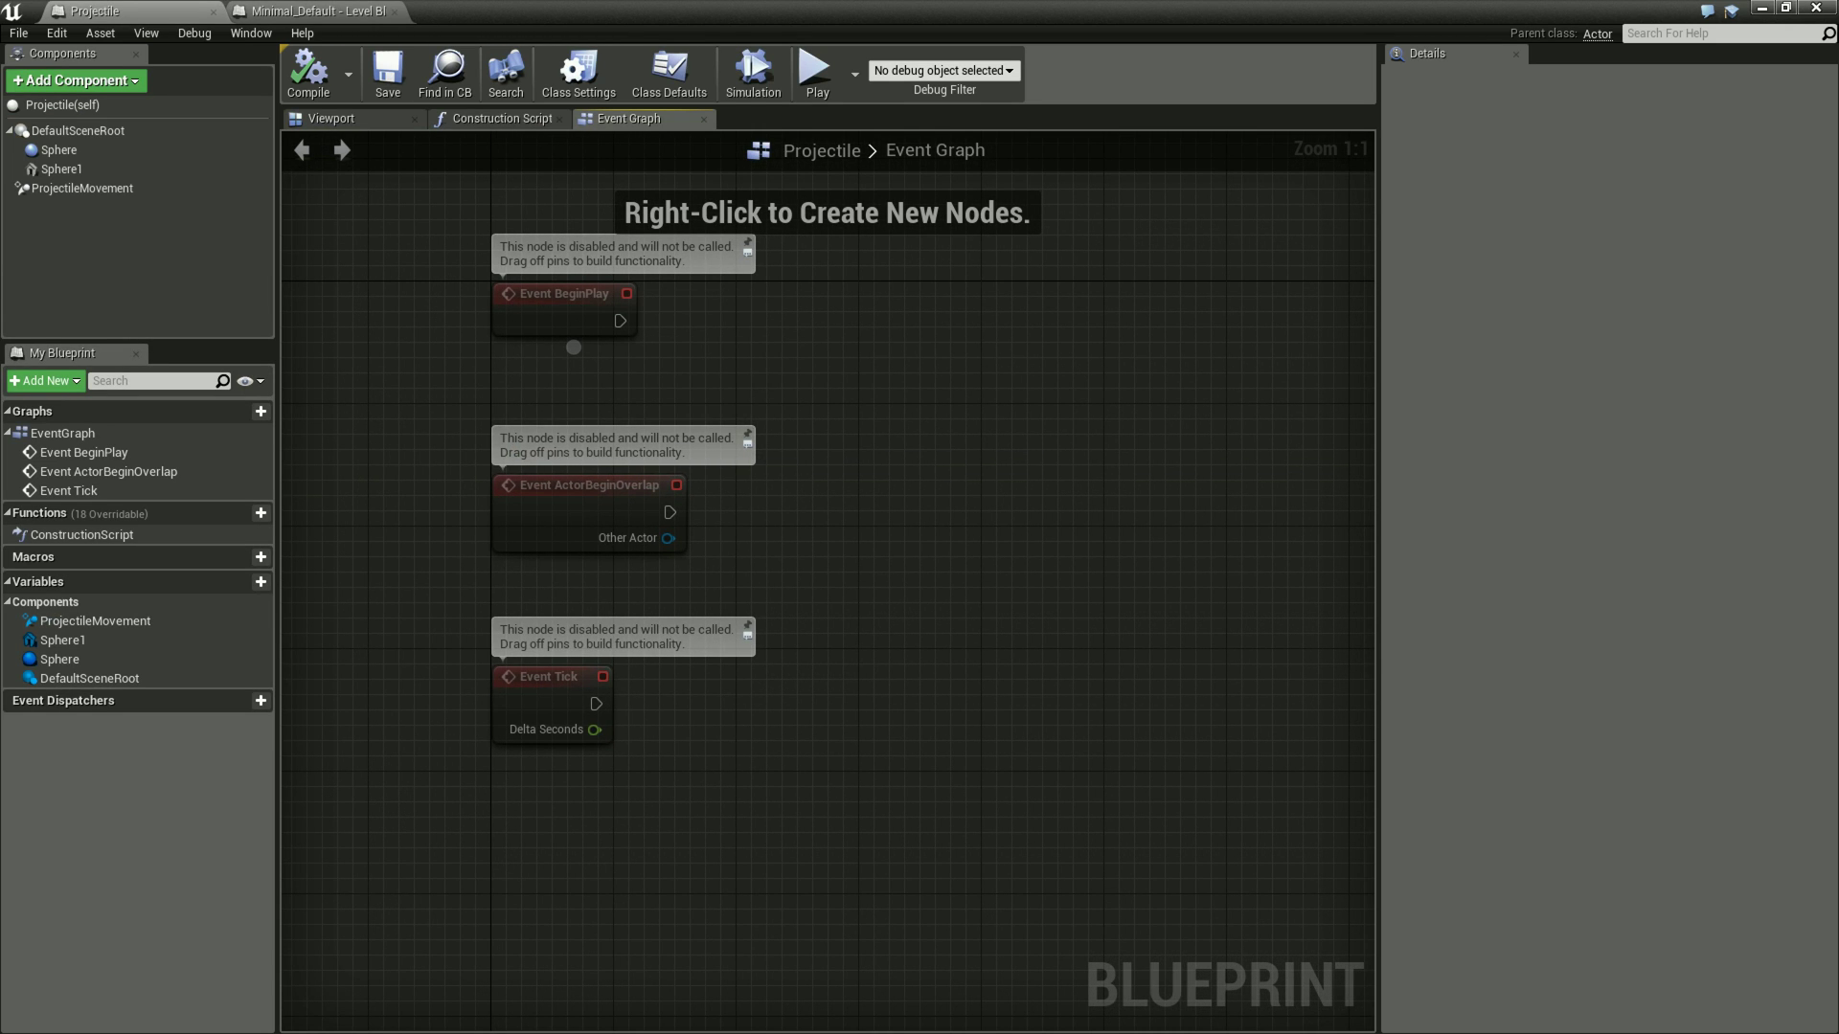
left_click(560, 312)
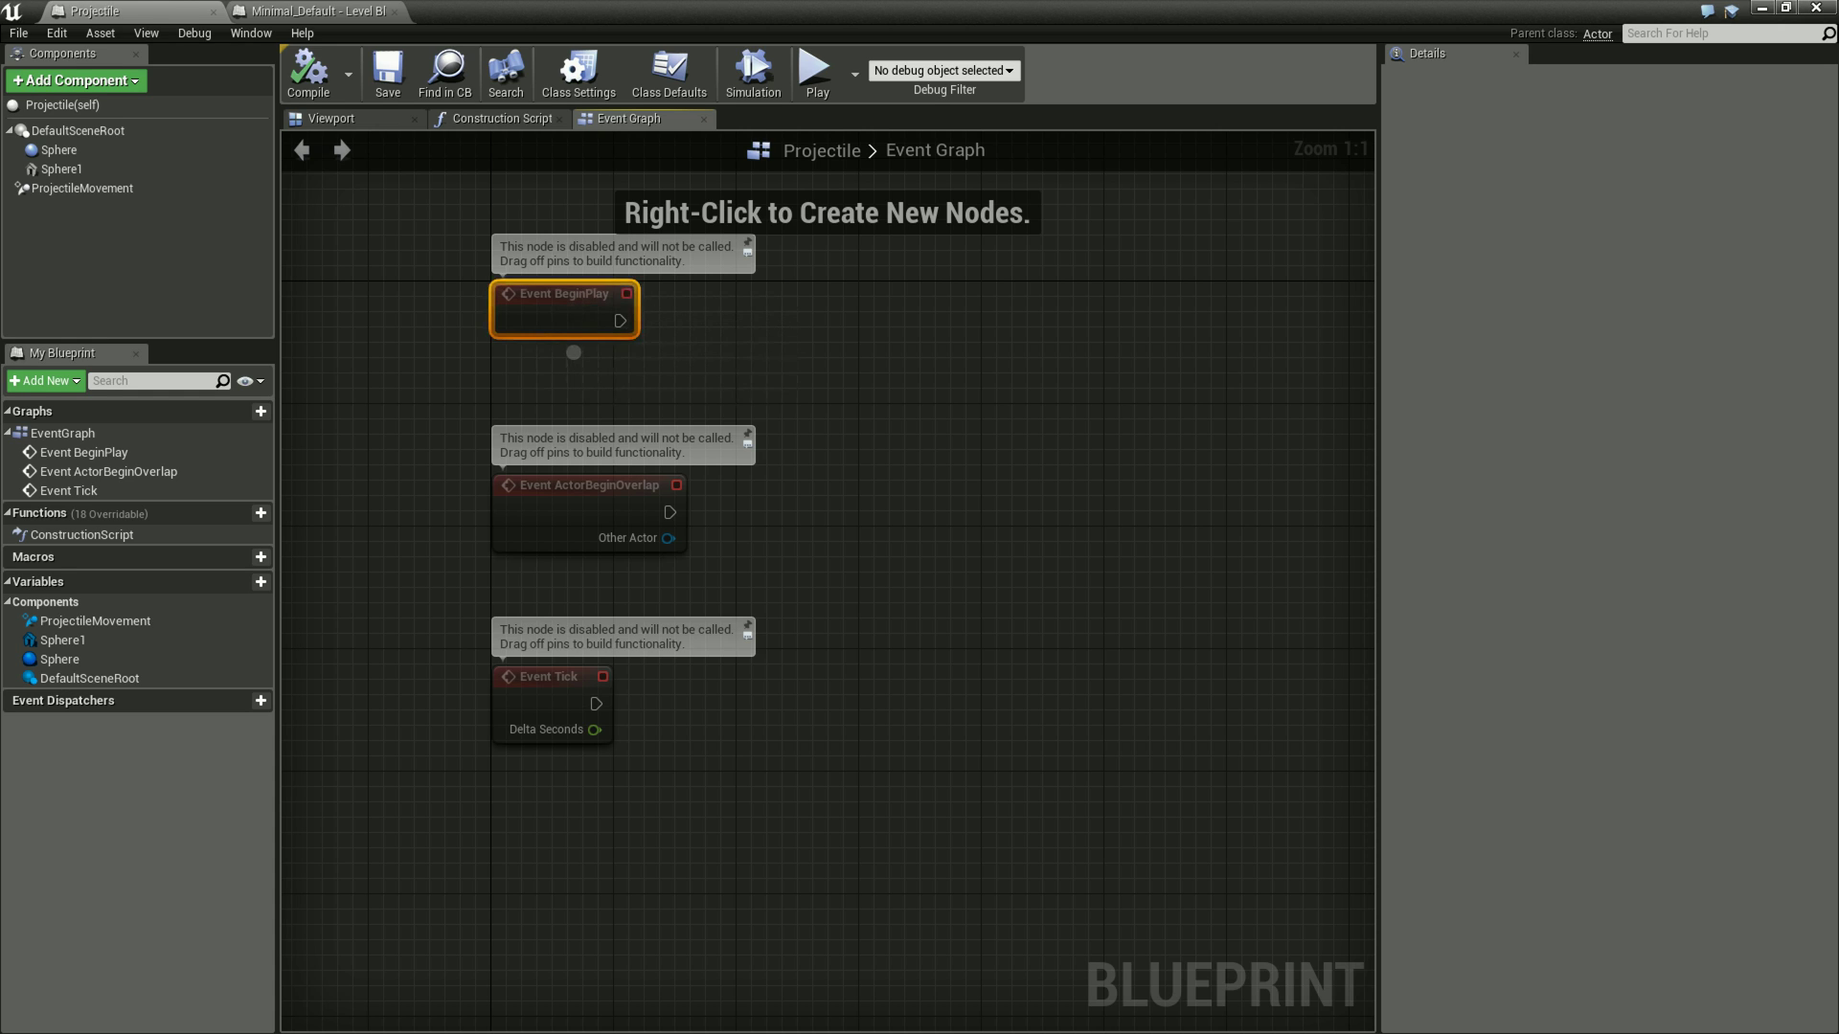
left_click(664, 379)
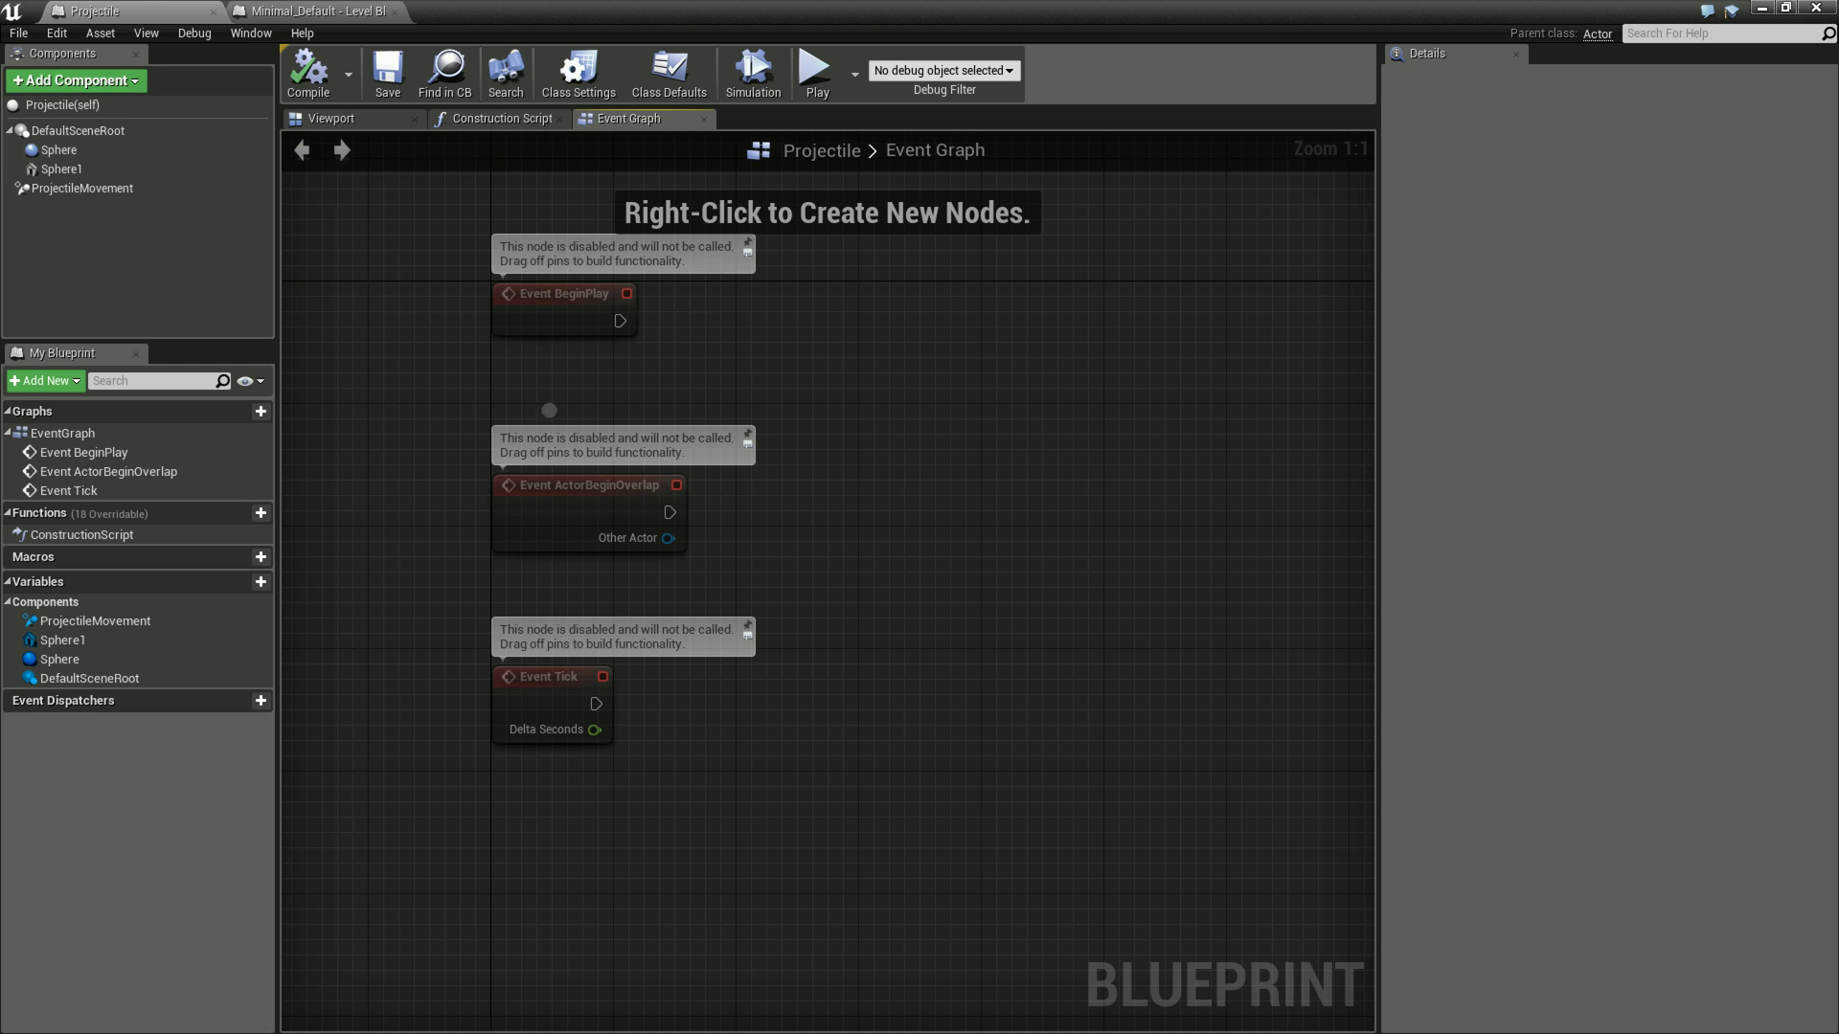
right_click_drag(792, 368, 735, 447)
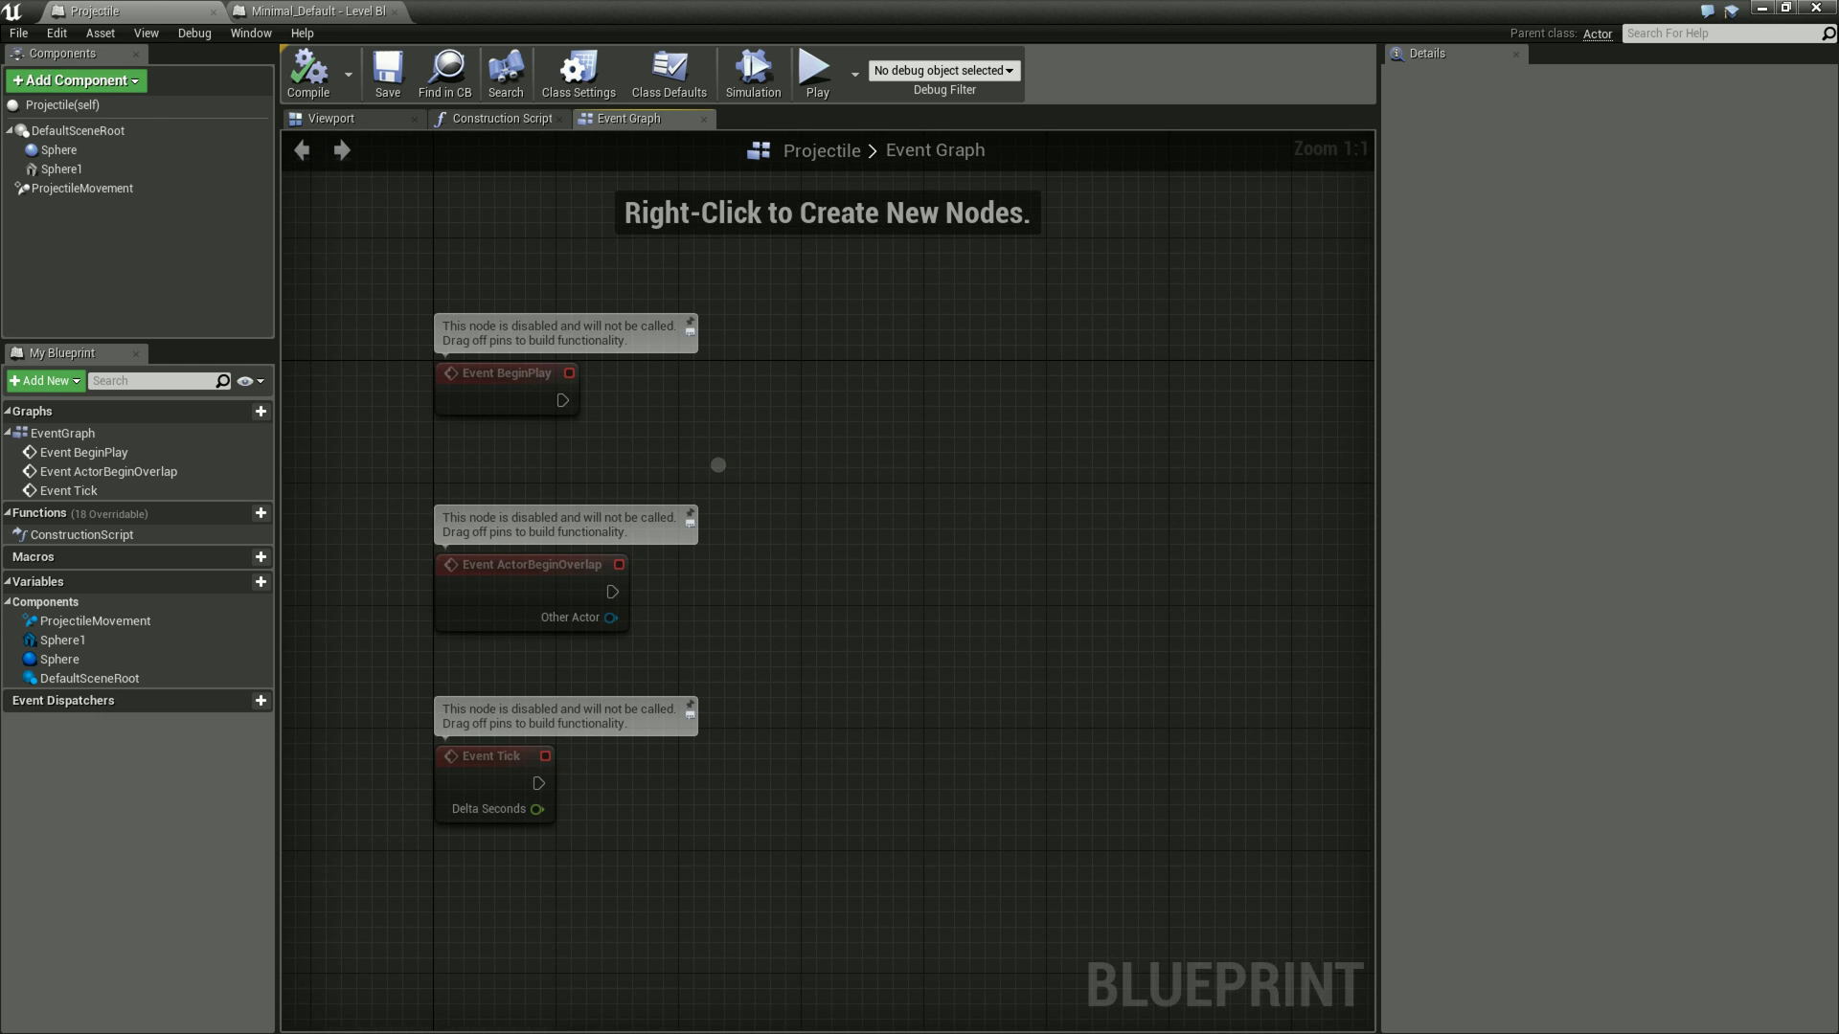
left_click(501, 770)
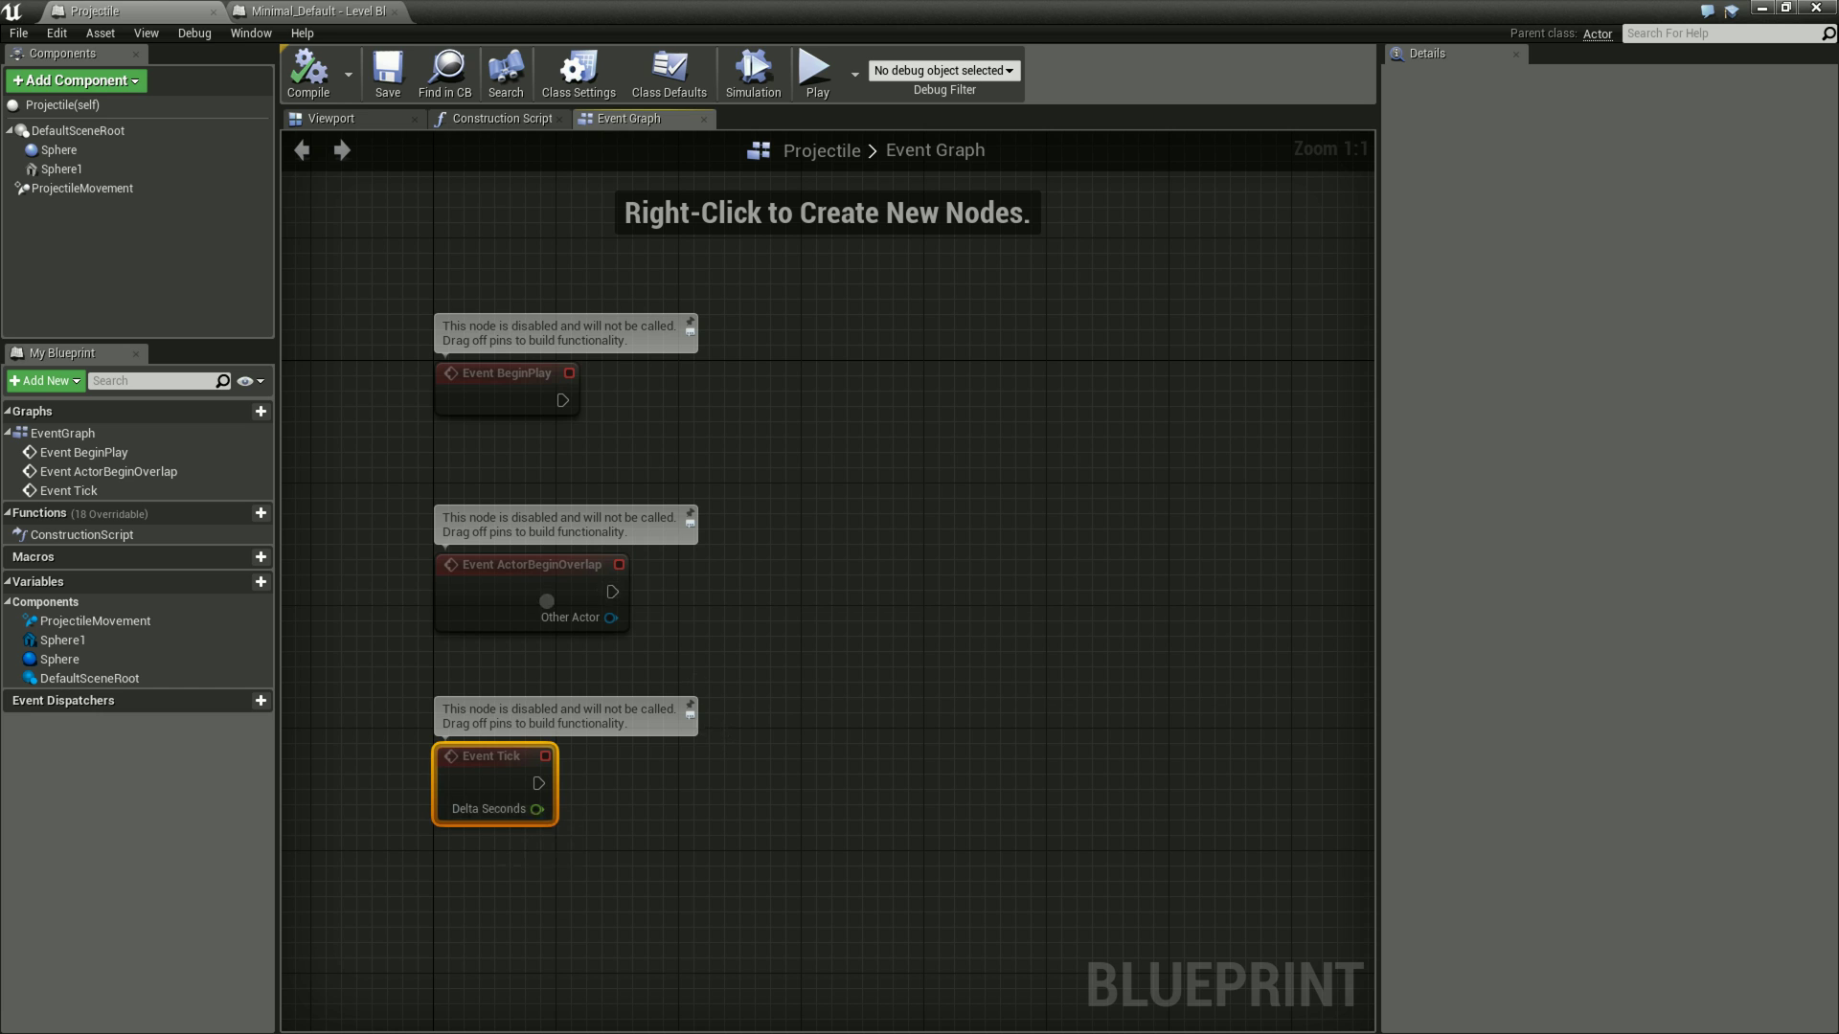
left_click(799, 583)
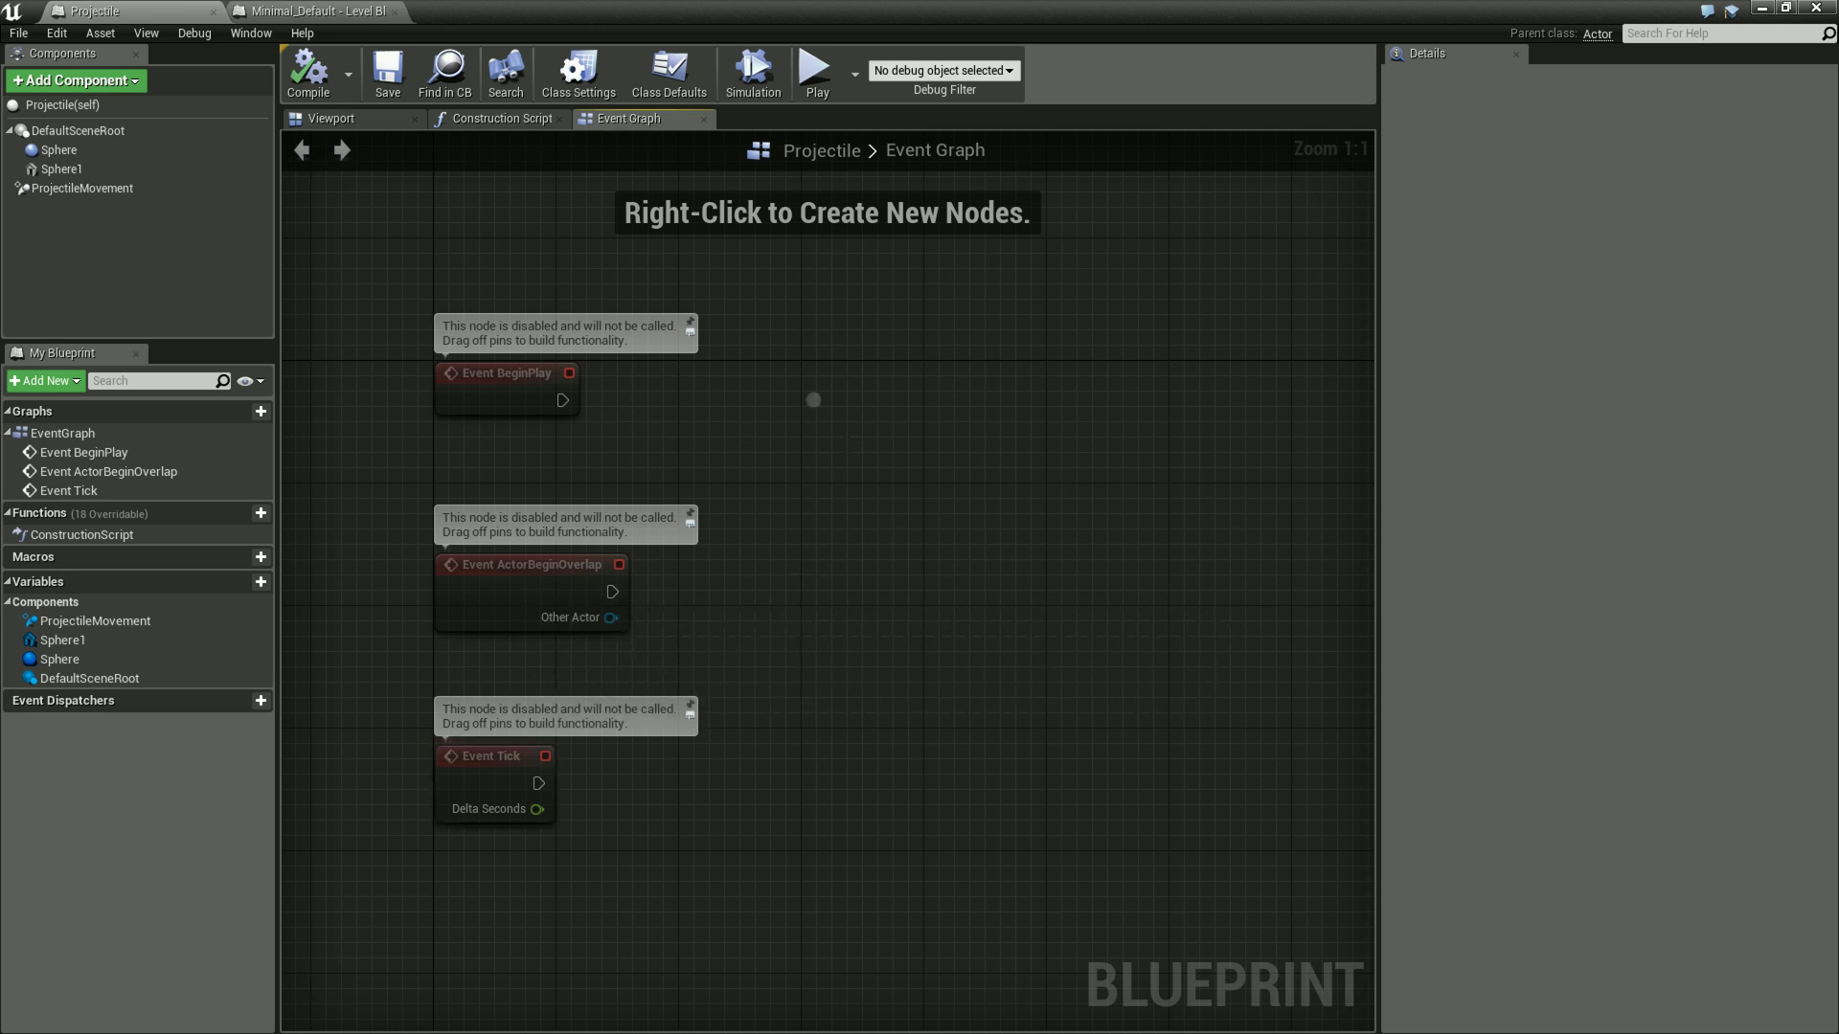
Open the action menu and expand the Add Event, Actor, Collision and Game categories.
right_click(802, 468)
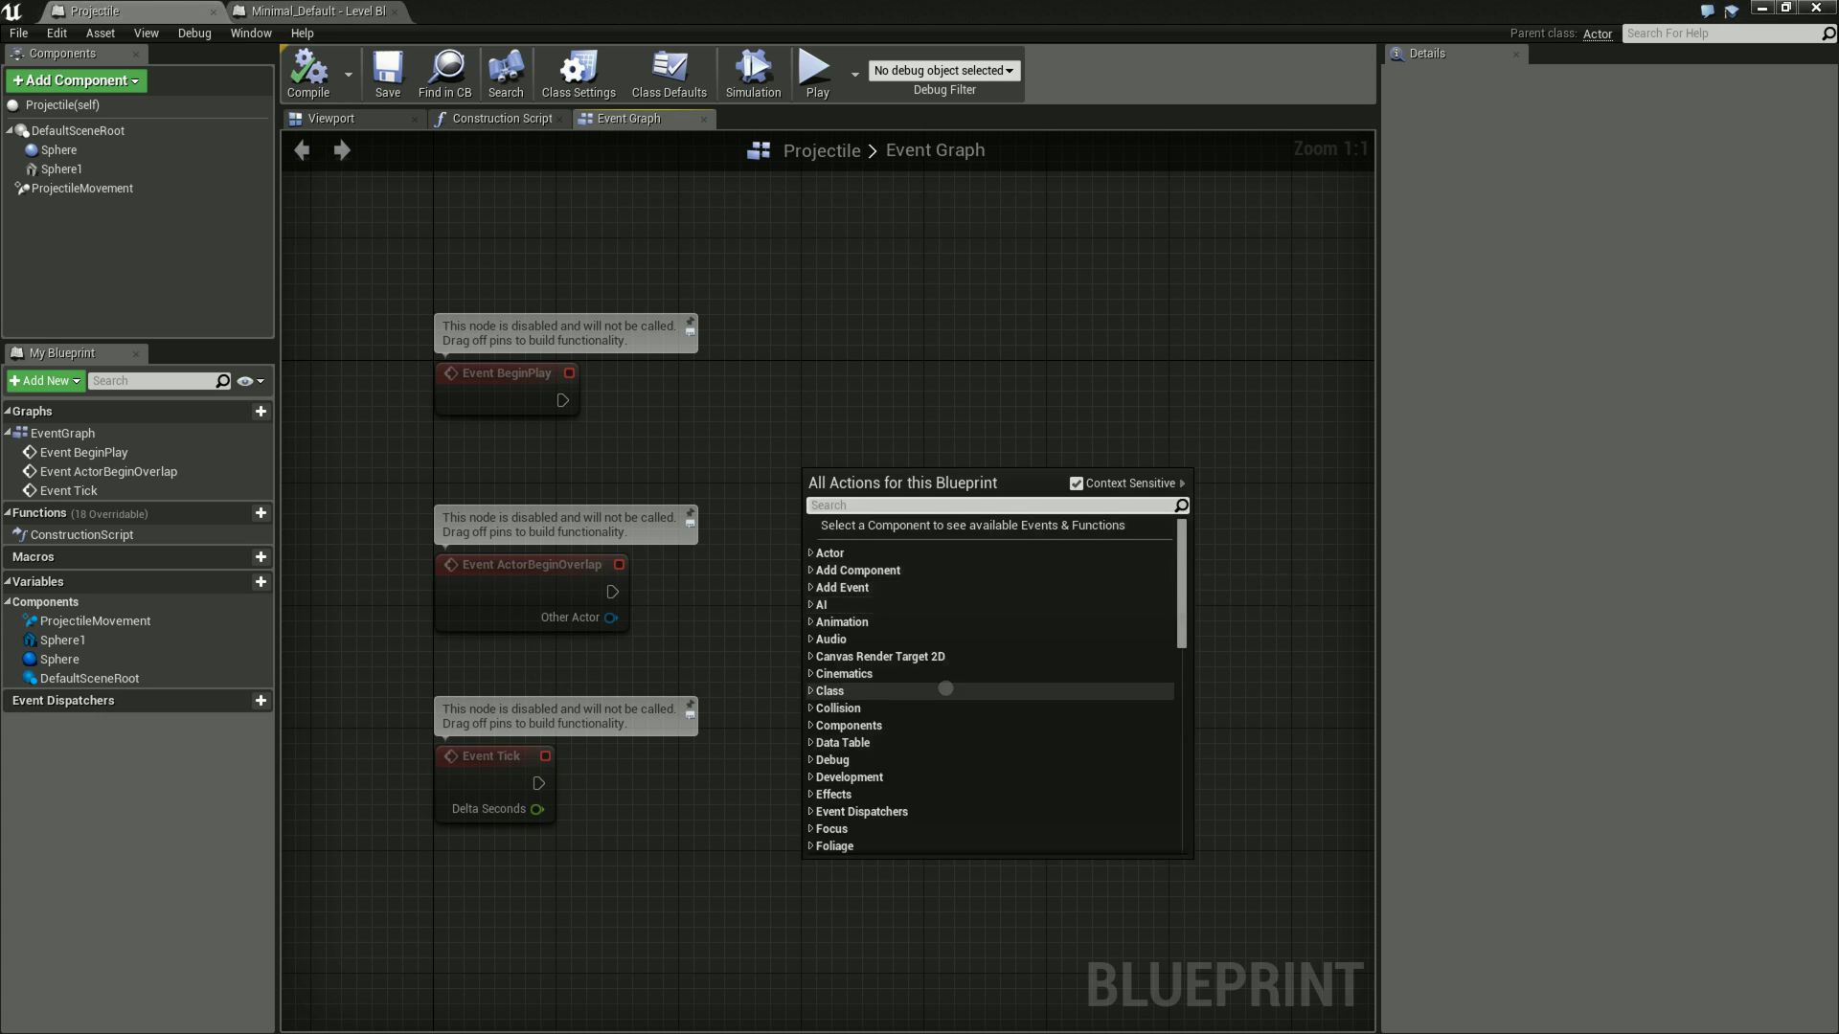
left_click(812, 587)
scroll(901, 589, "down", 1)
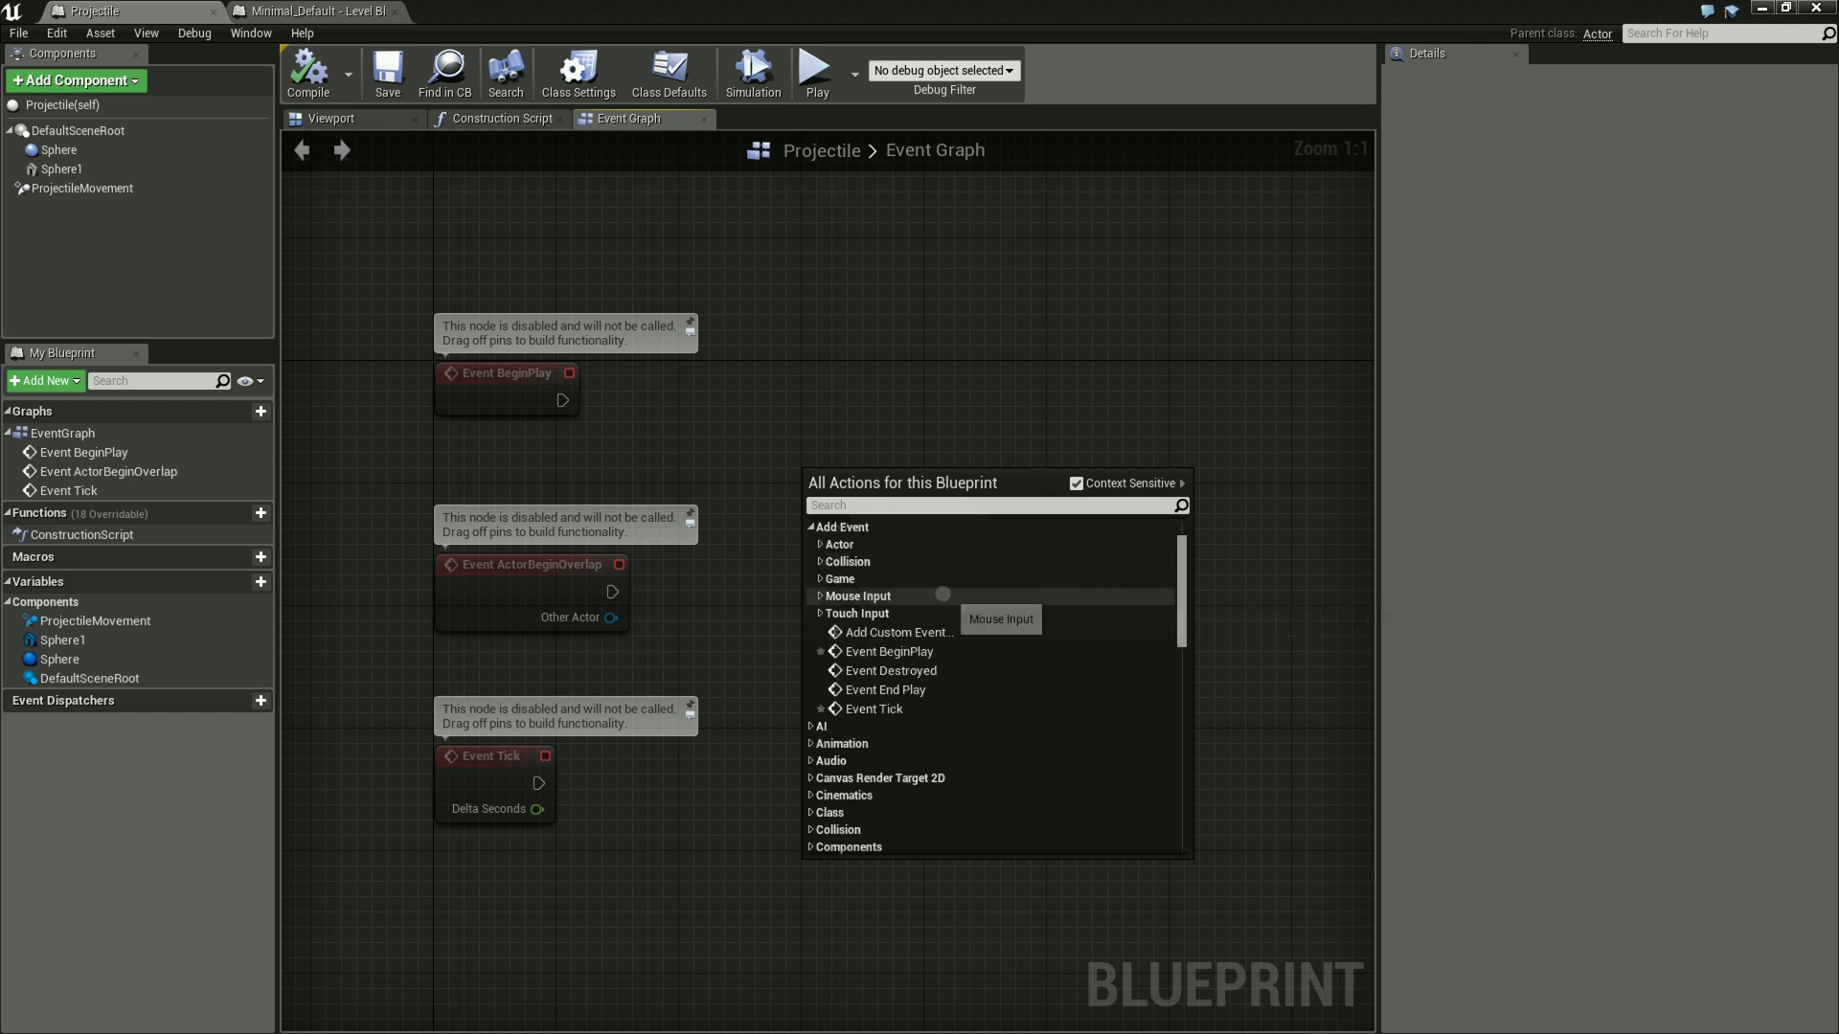
left_click(907, 575)
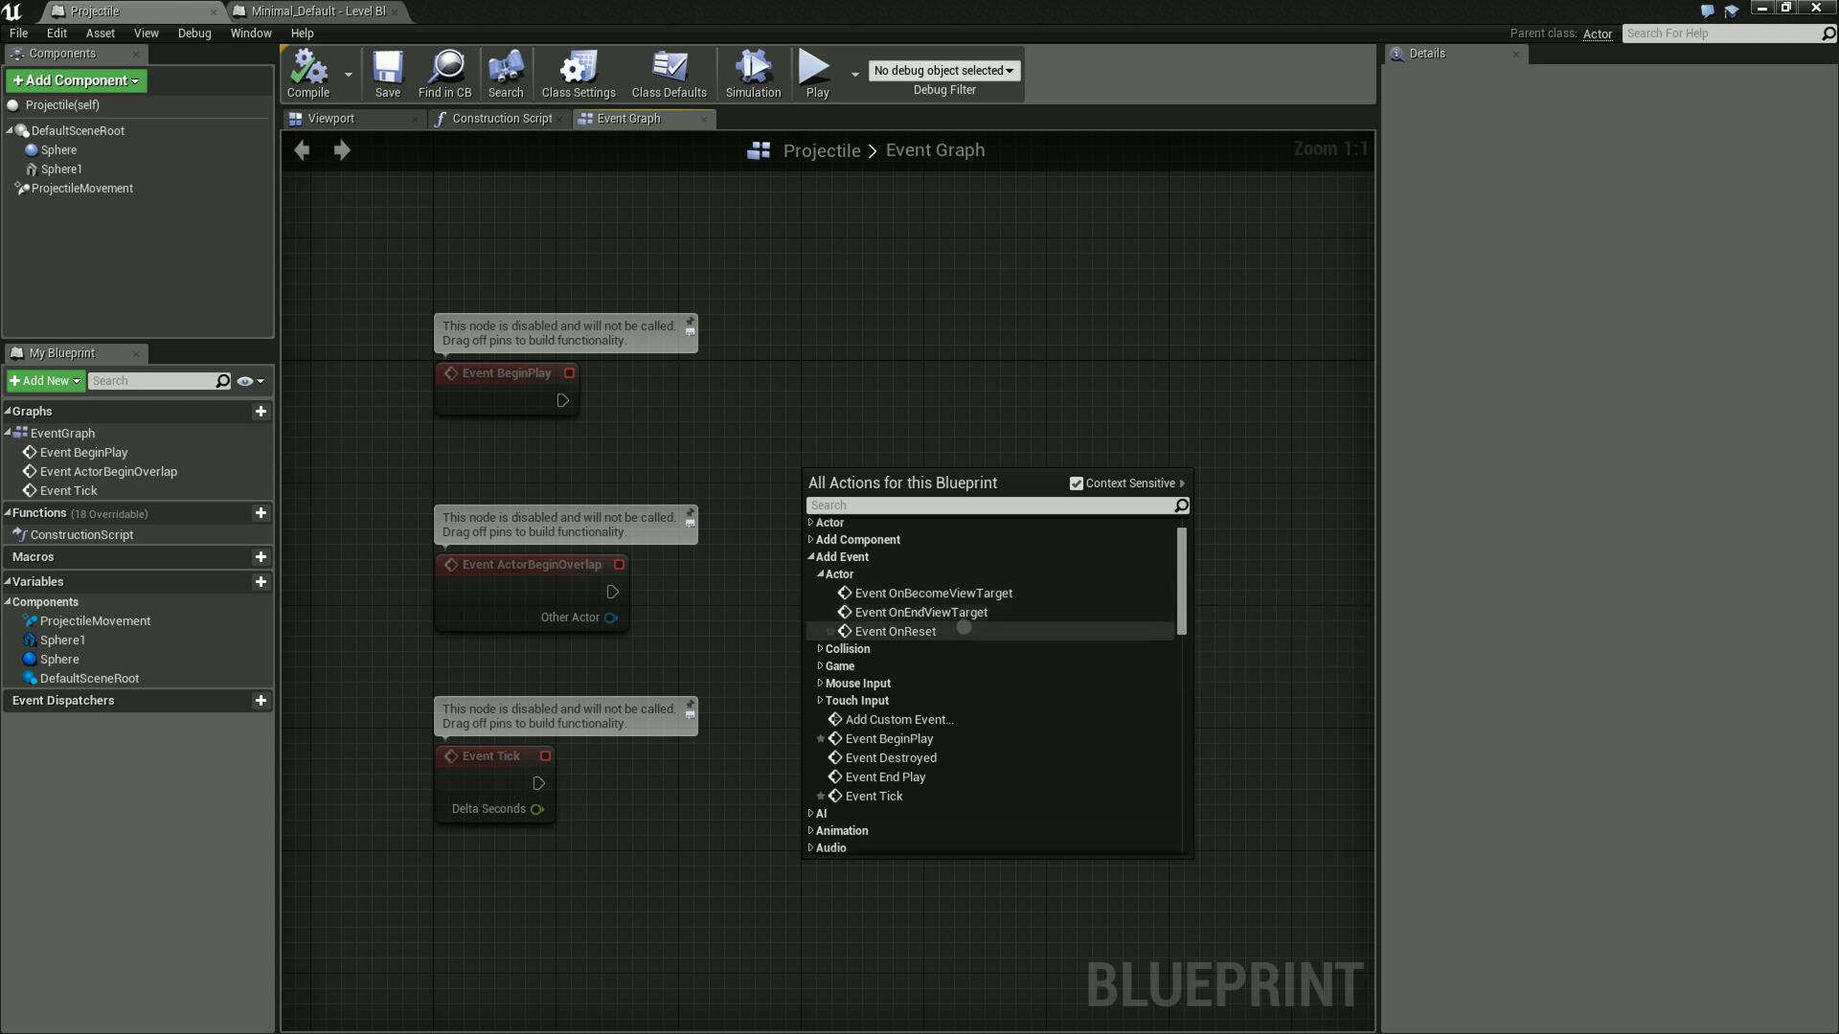
left_click(820, 649)
scroll(896, 636, "down", 1)
left_click(821, 694)
Browse the Damage and Mouse Input events, then add a new custom event node.
scroll(821, 694, "down", 3)
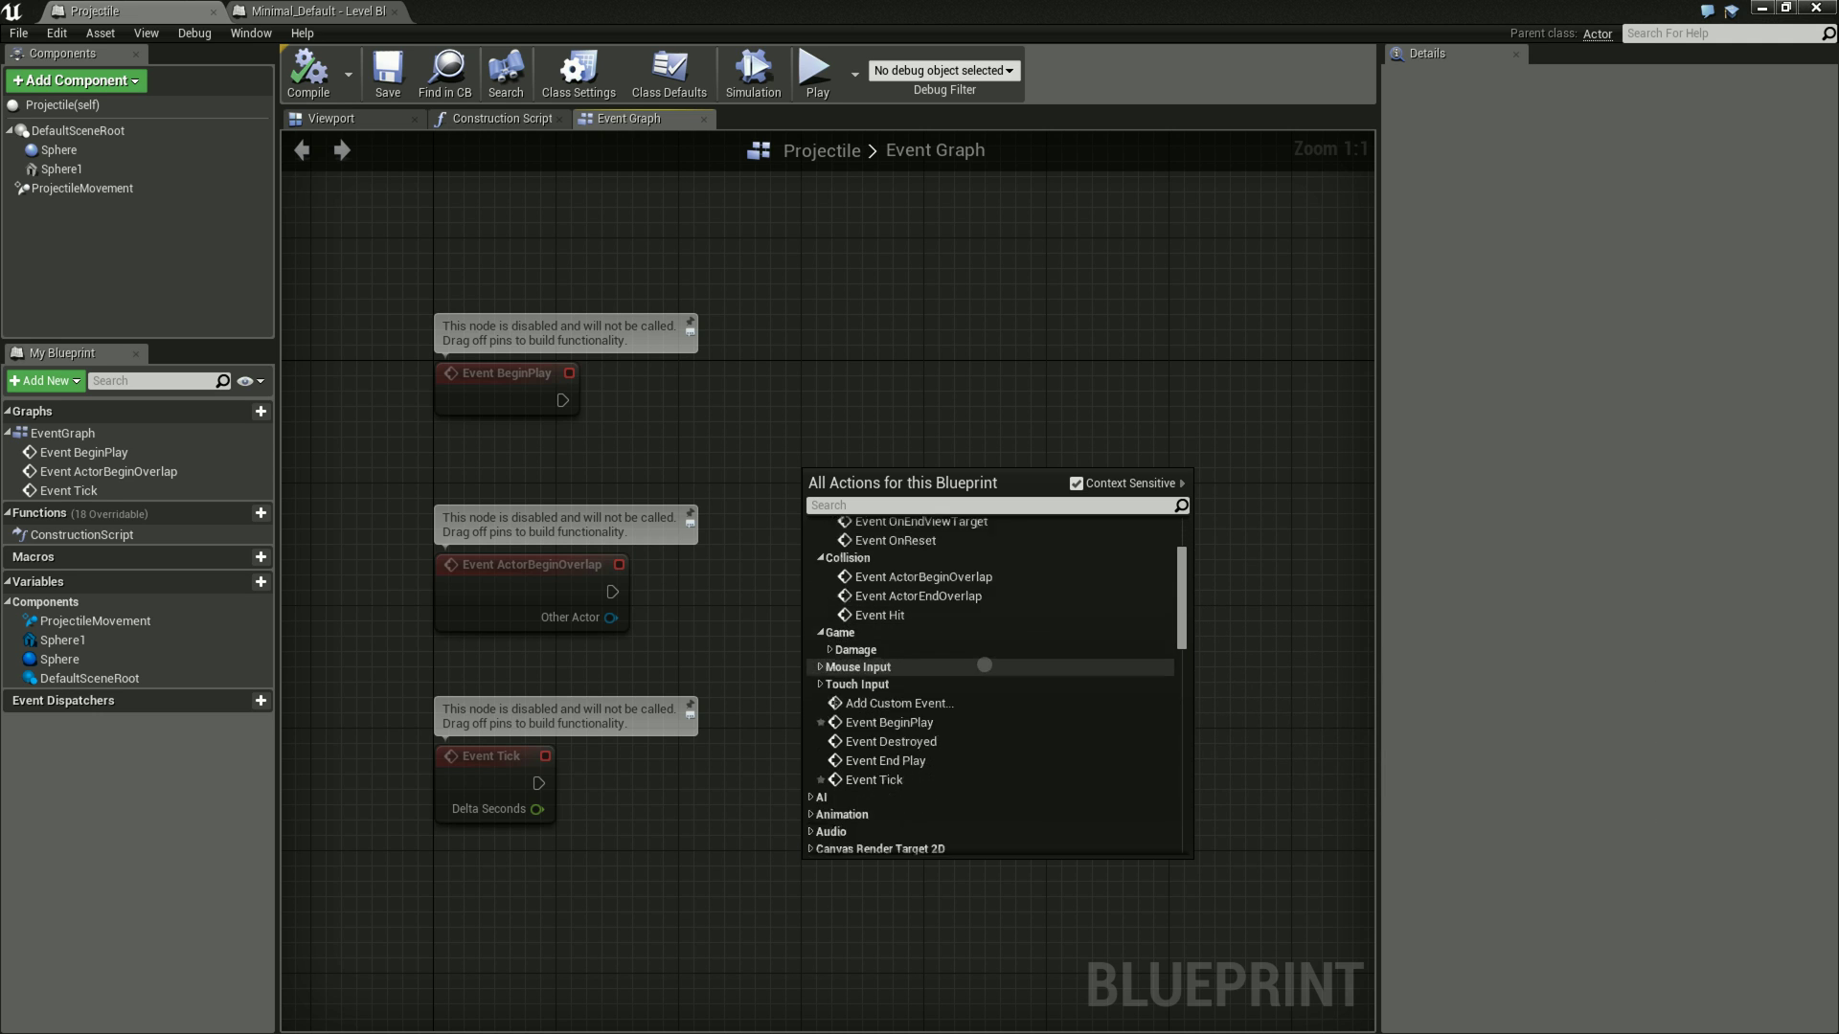
left_click(826, 649)
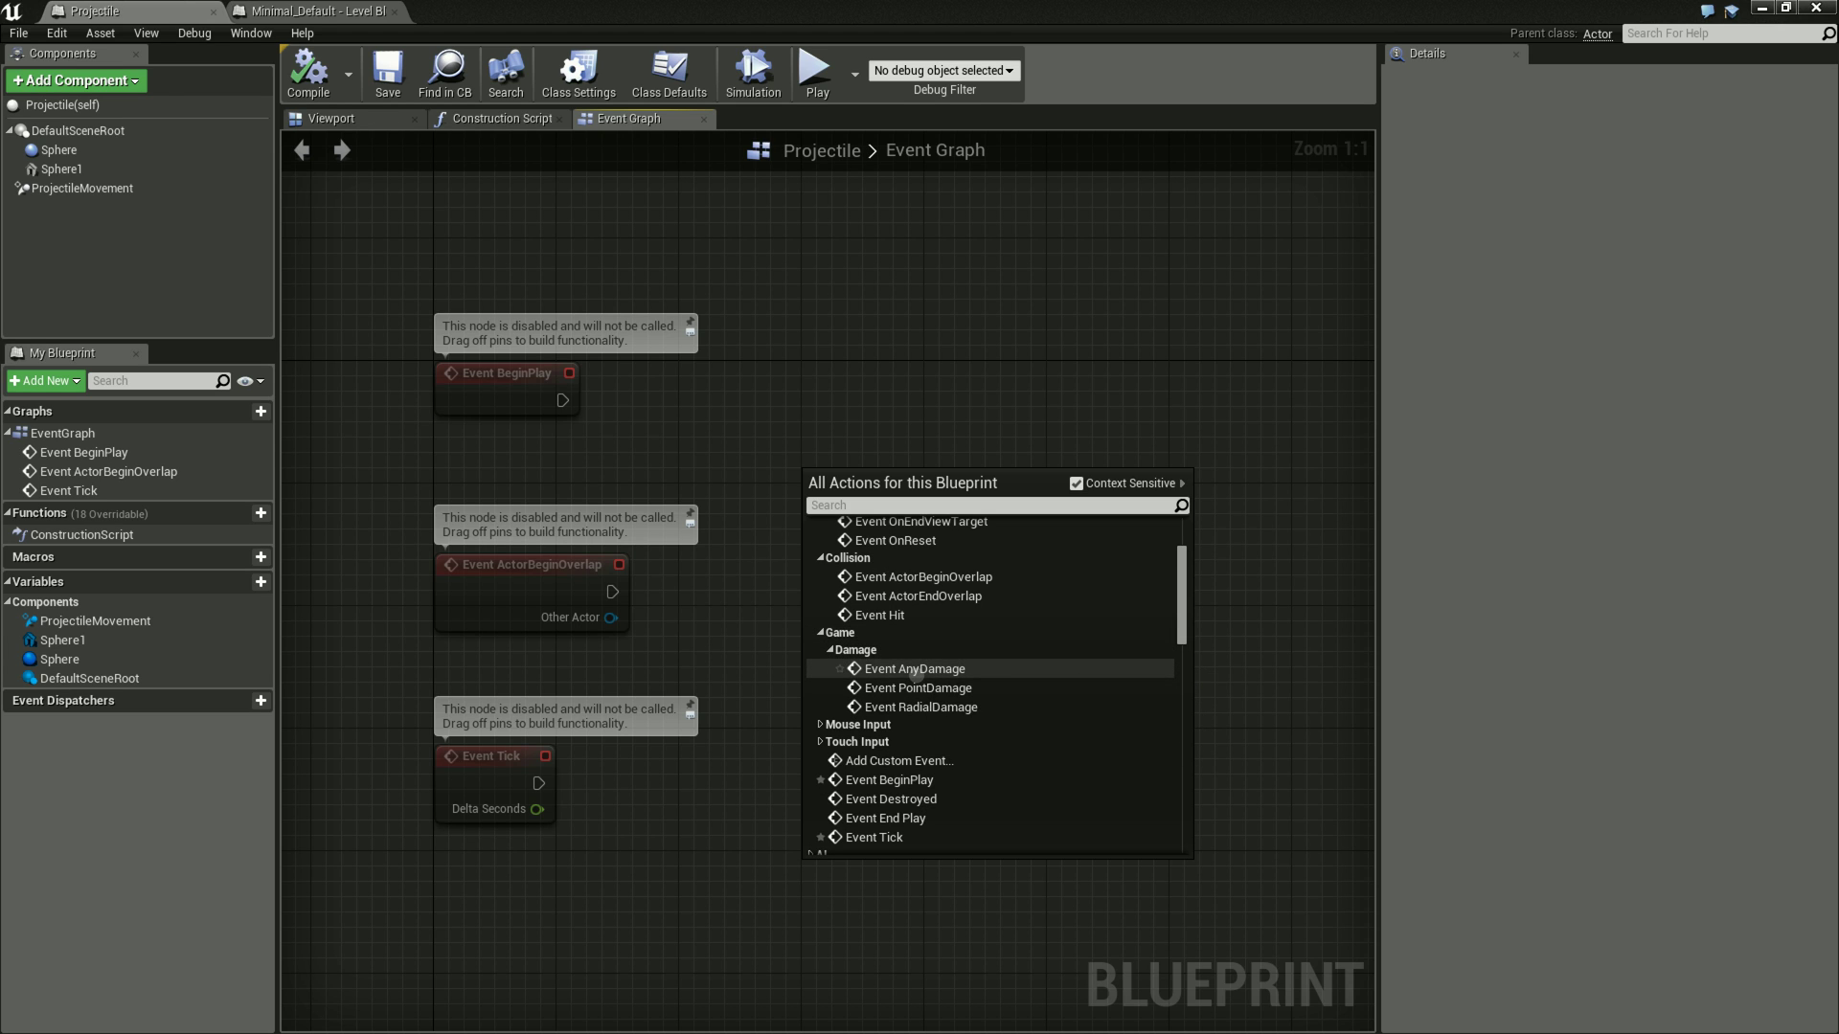
scroll(971, 650, "down", 1)
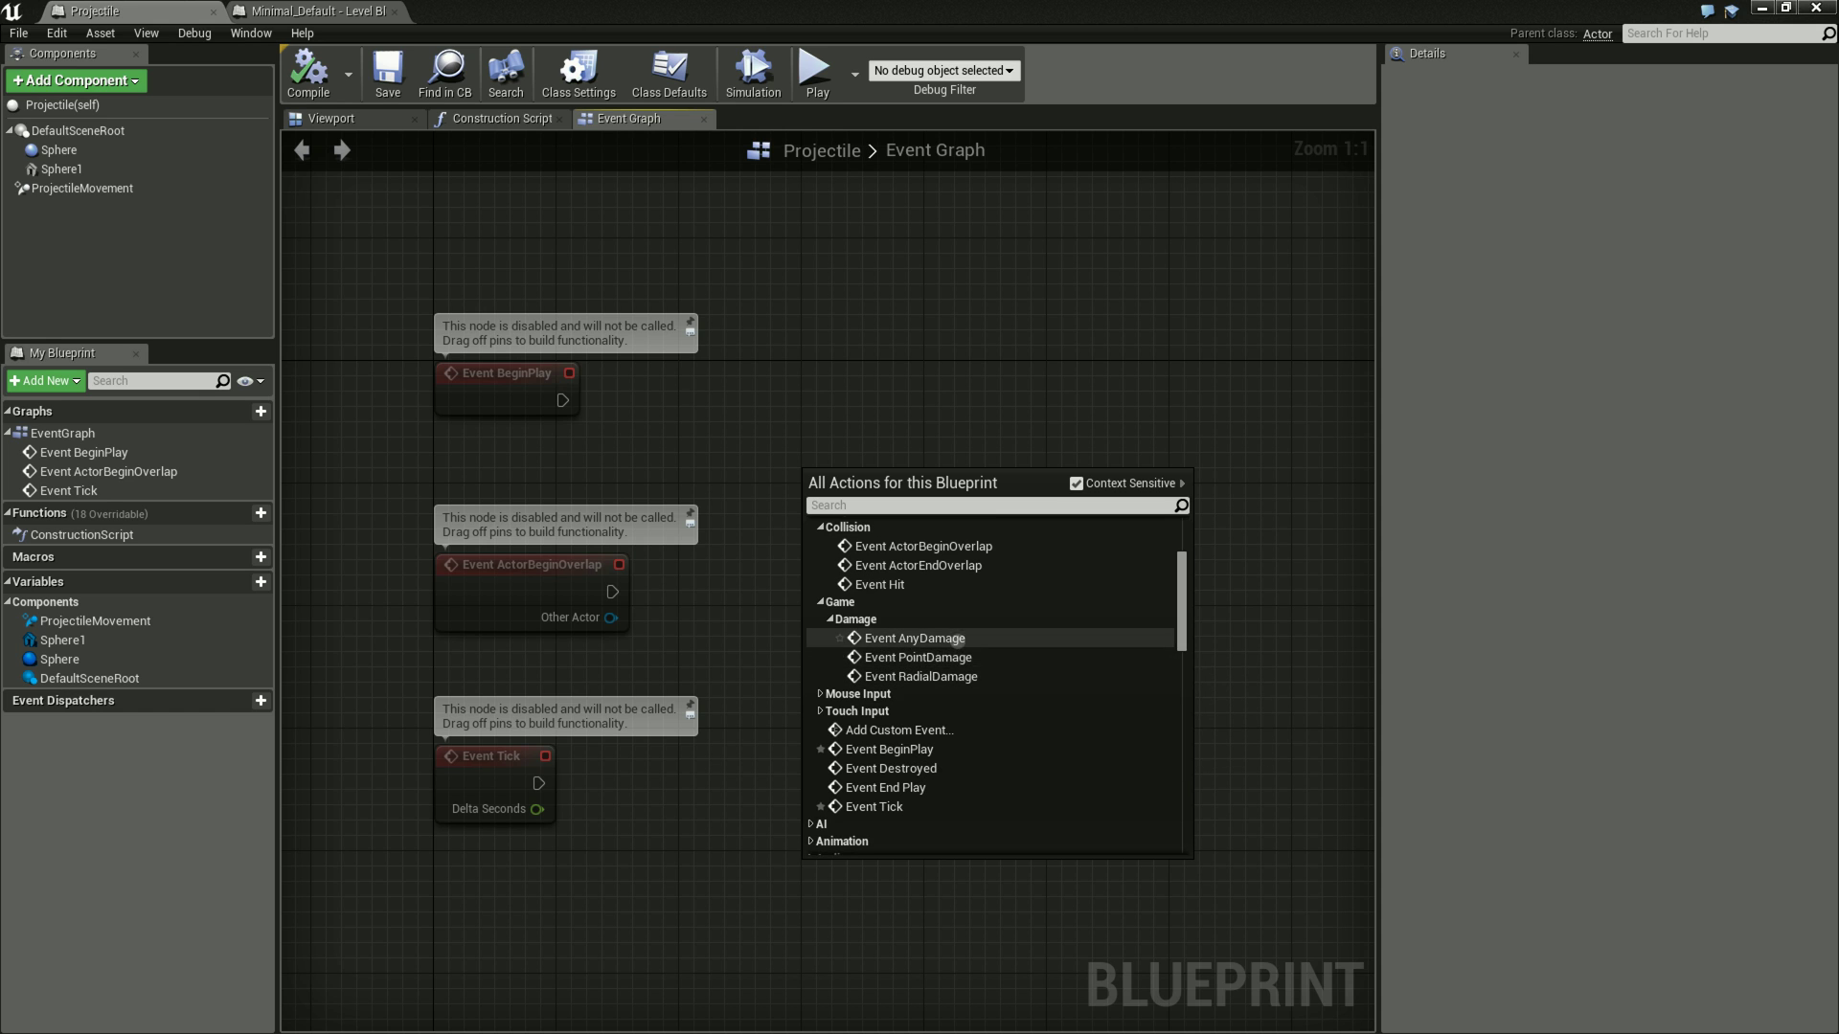
scroll(852, 651, "down", 2)
left_click(855, 632)
scroll(957, 661, "down", 1)
scroll(965, 663, "down", 1)
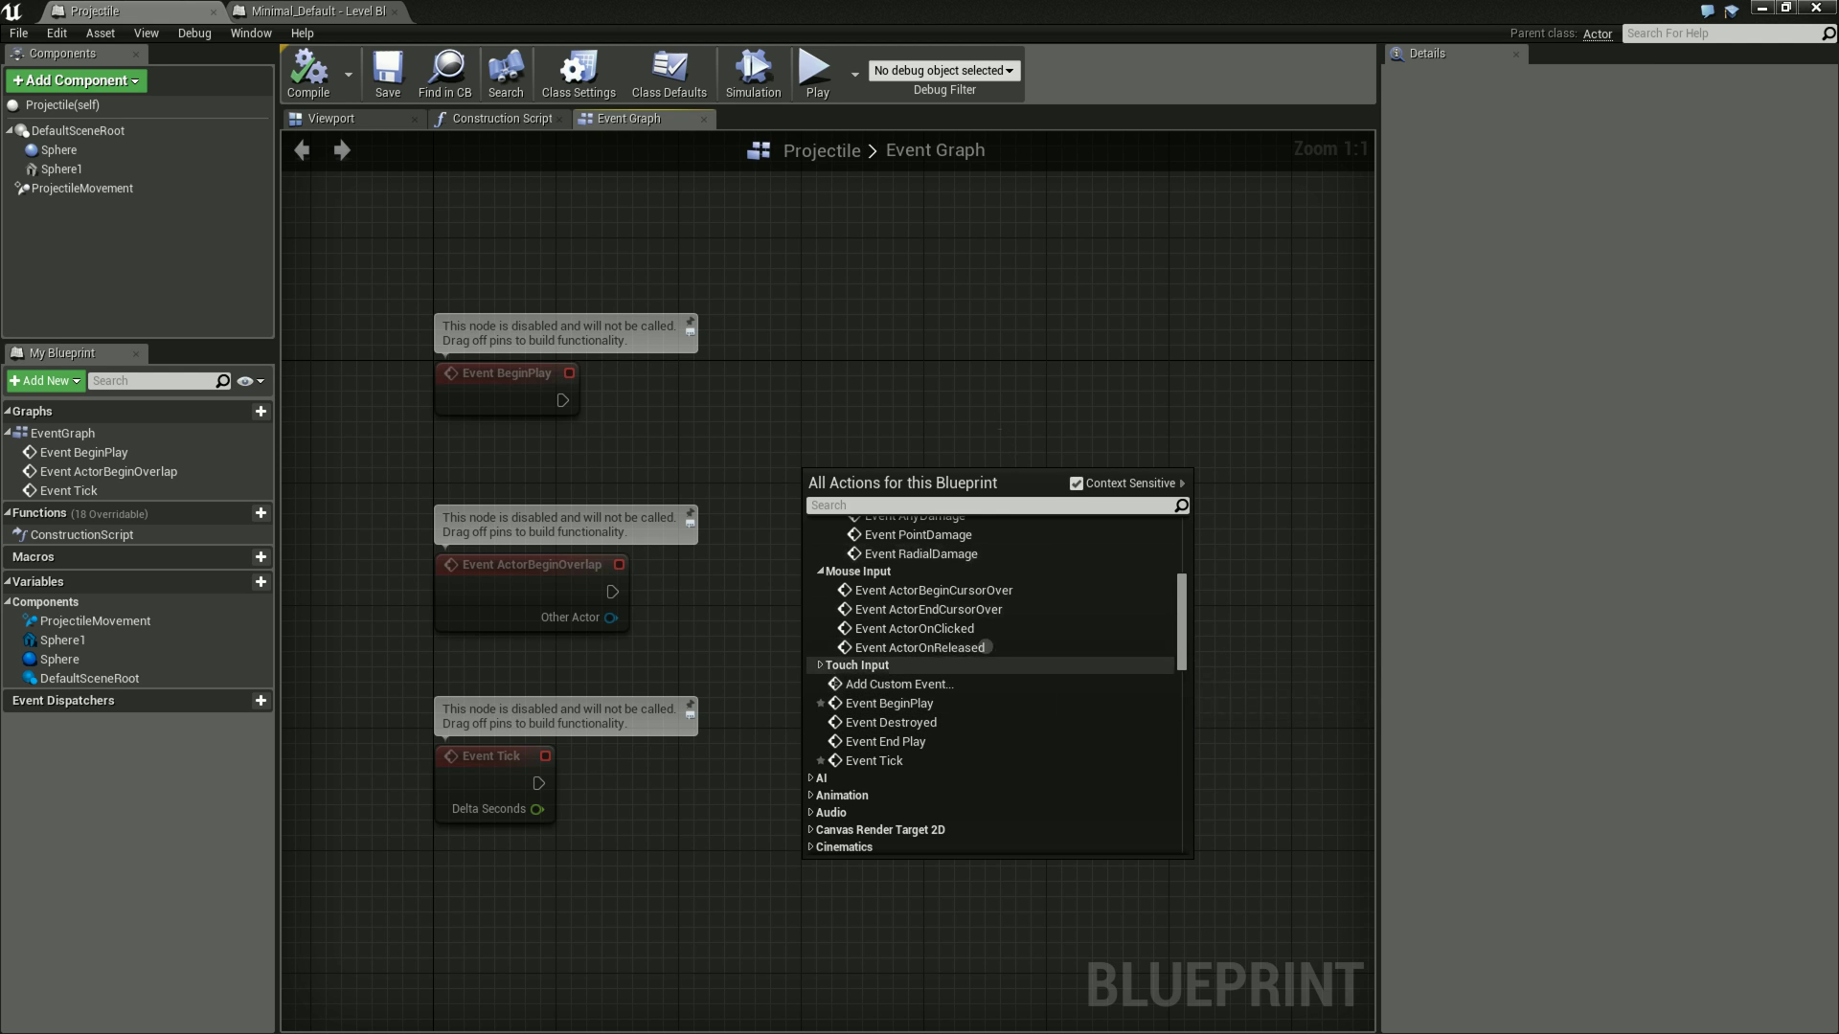
left_click(940, 683)
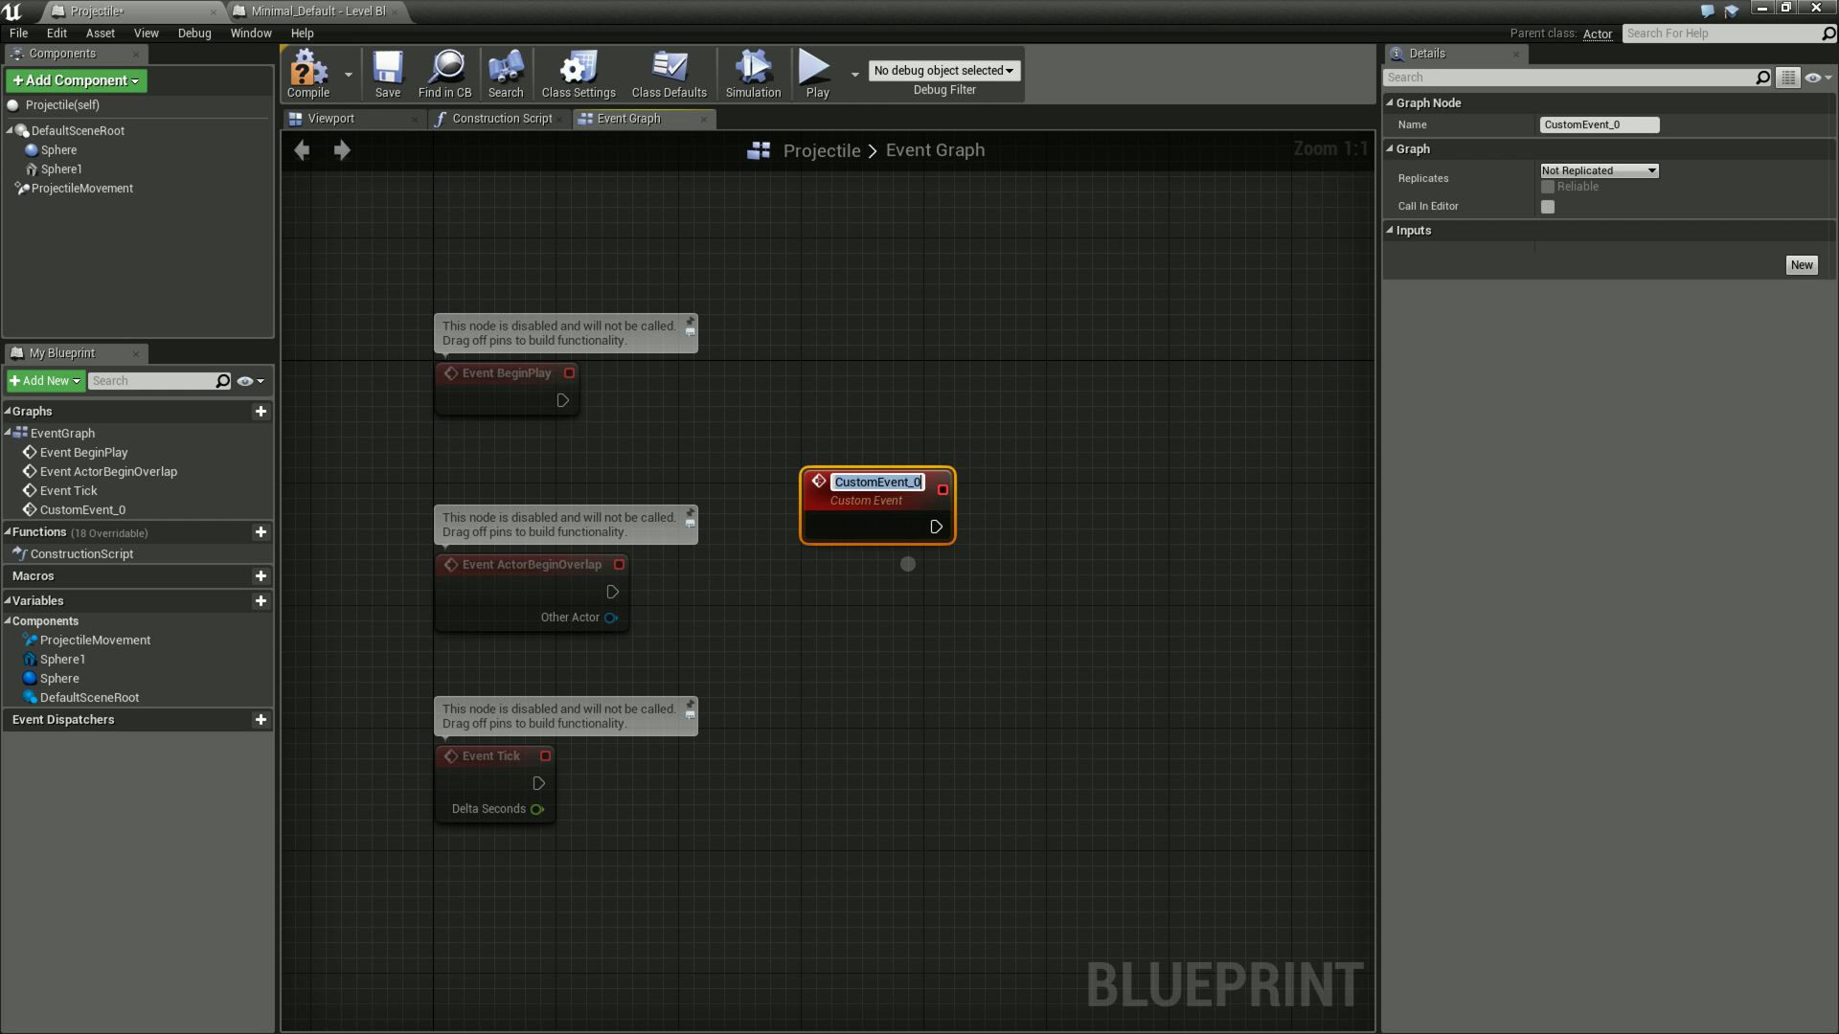
Name the custom event TriggerMe and settle its node into place in the graph.
type("TriggerMe")
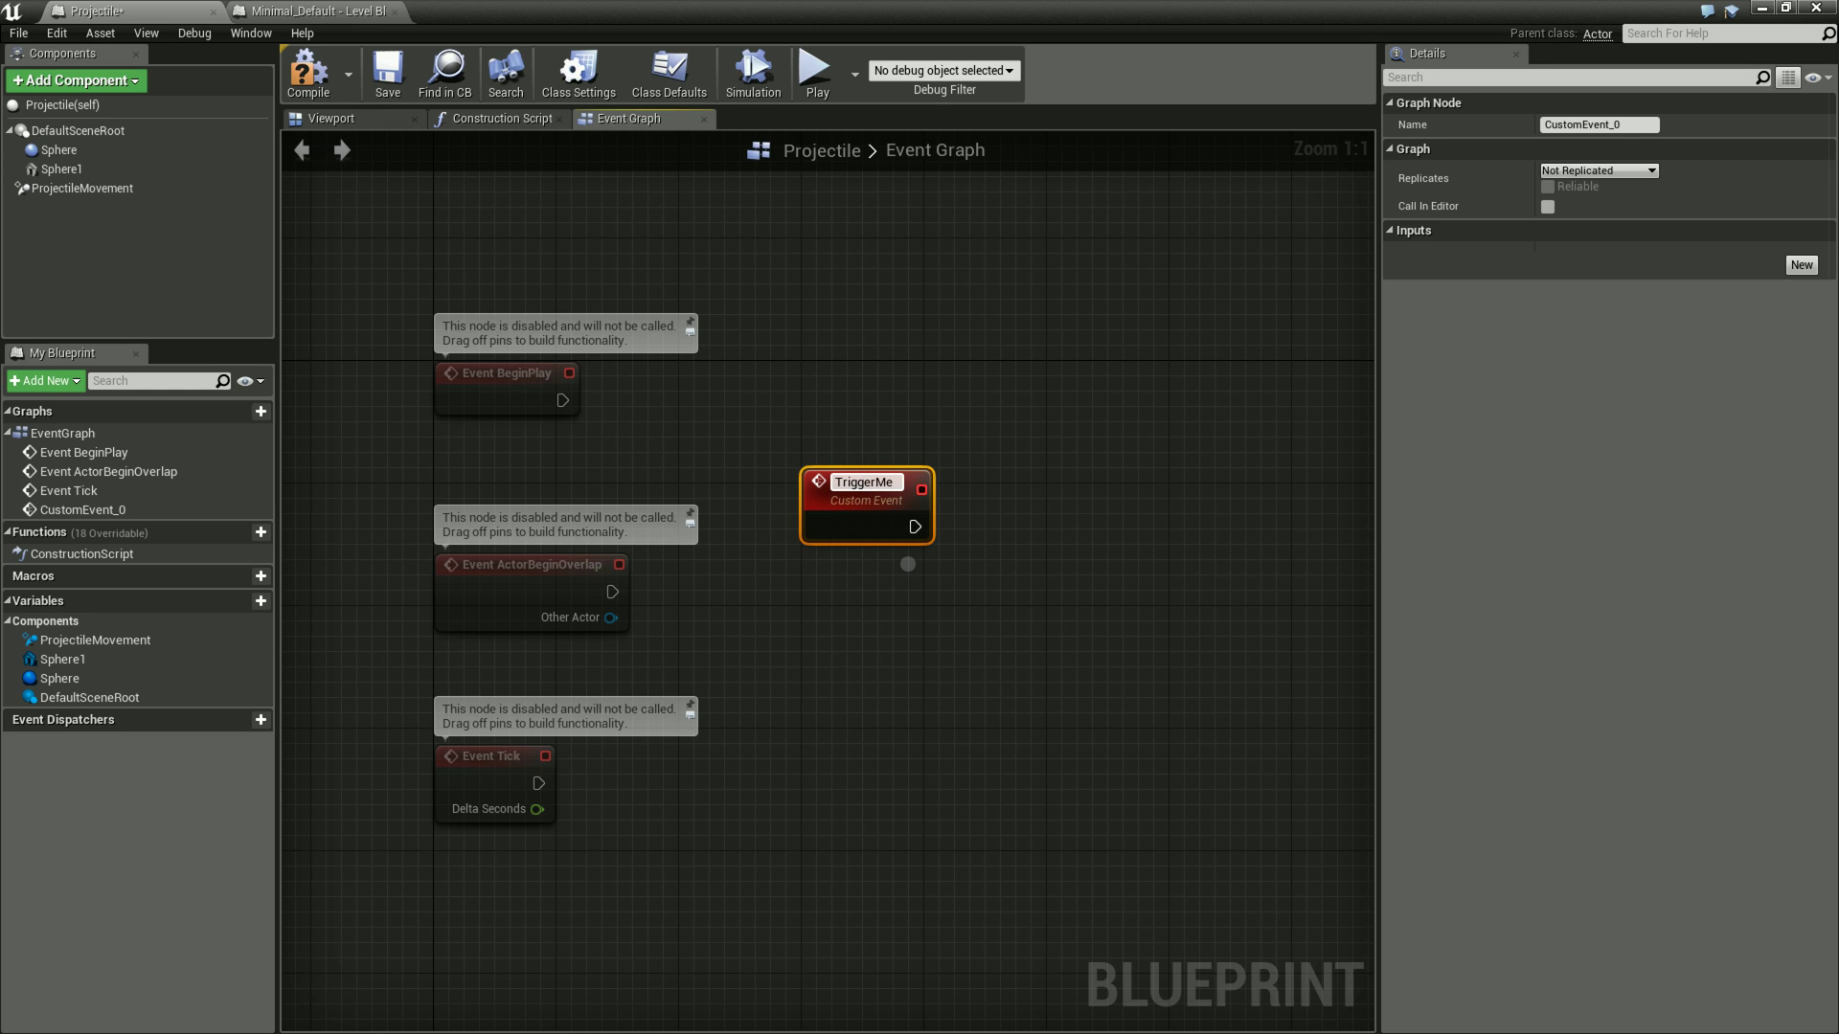
key("Return")
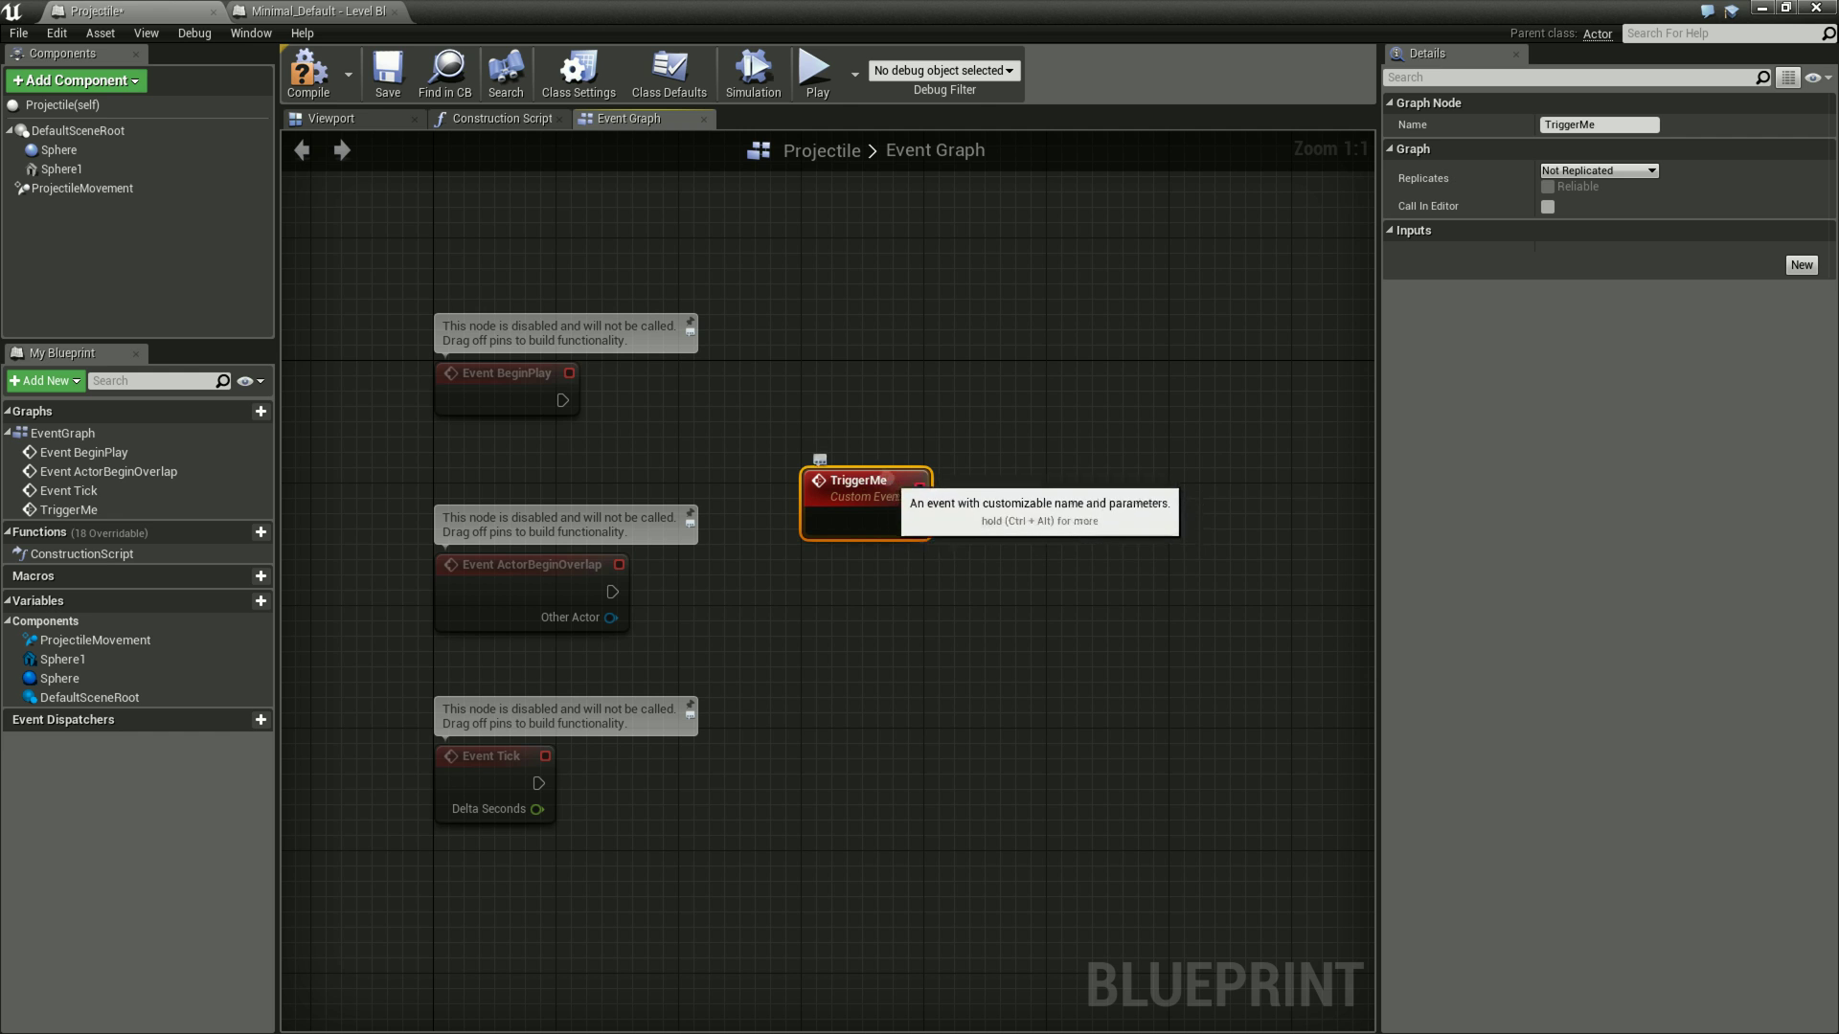
left_click_drag(884, 487, 853, 423)
right_click_drag(1020, 509, 866, 546)
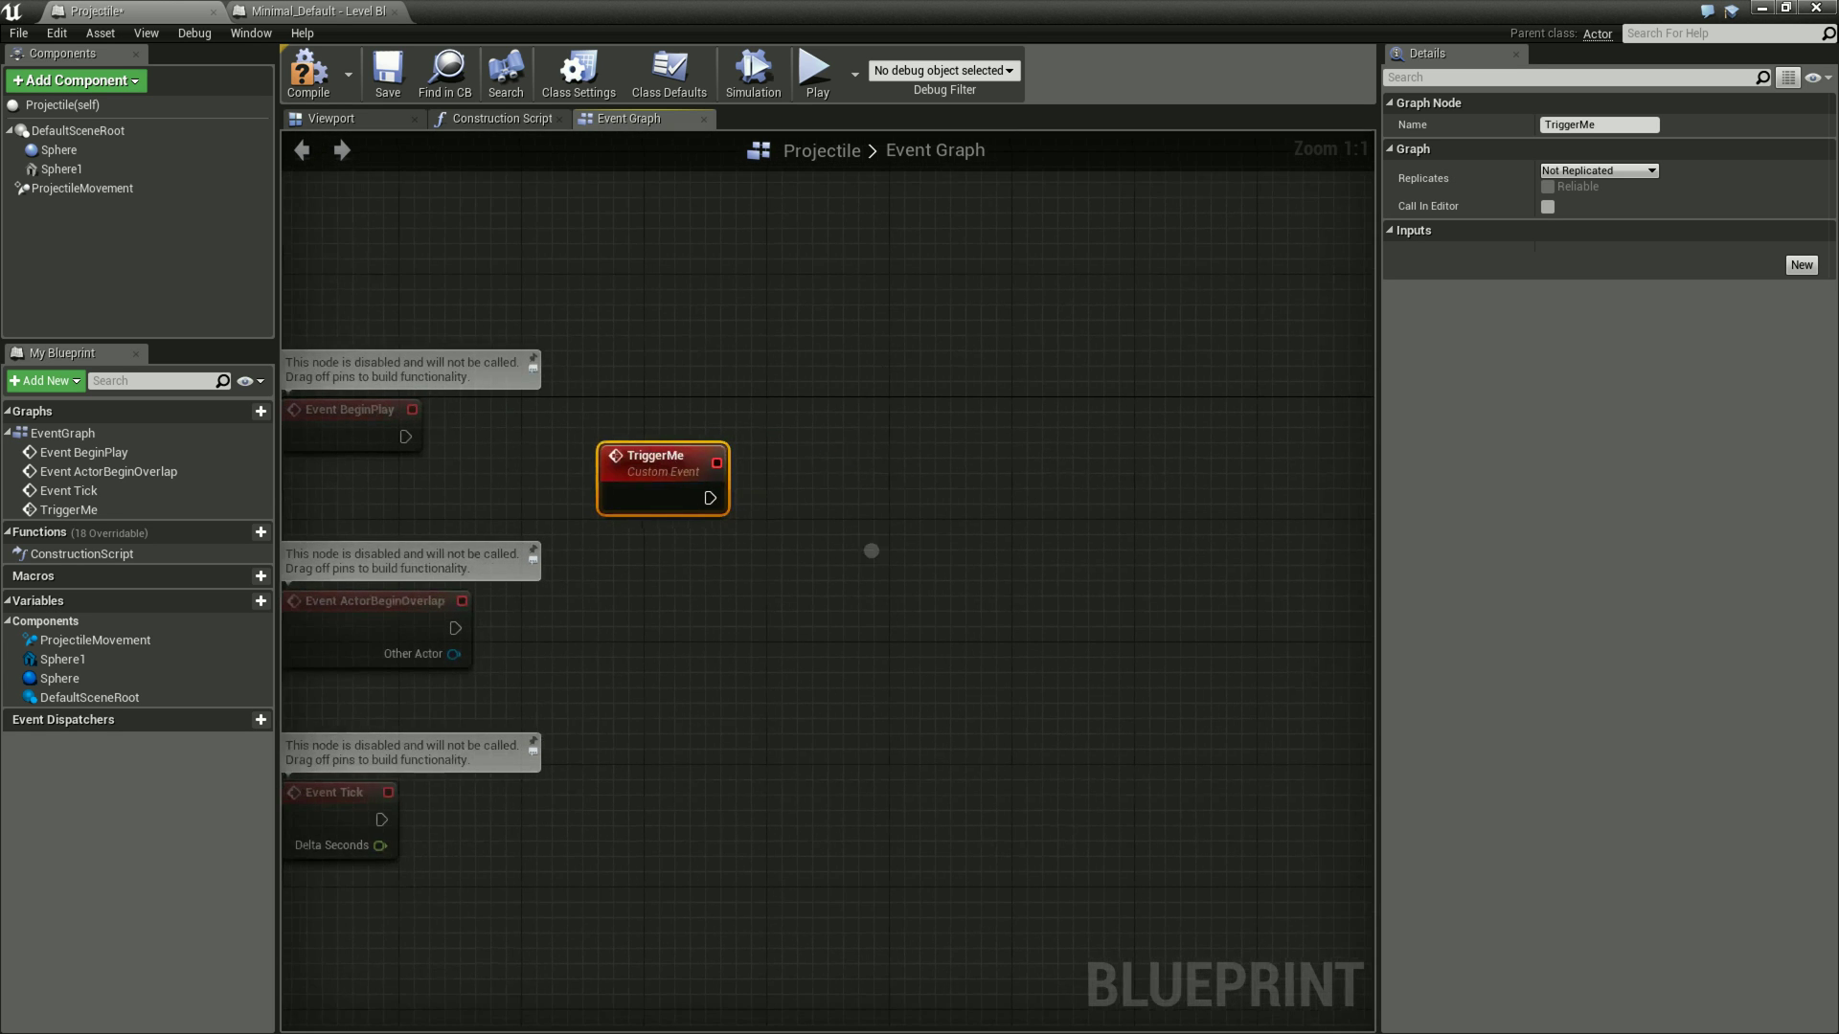
right_click_drag(691, 475, 811, 559)
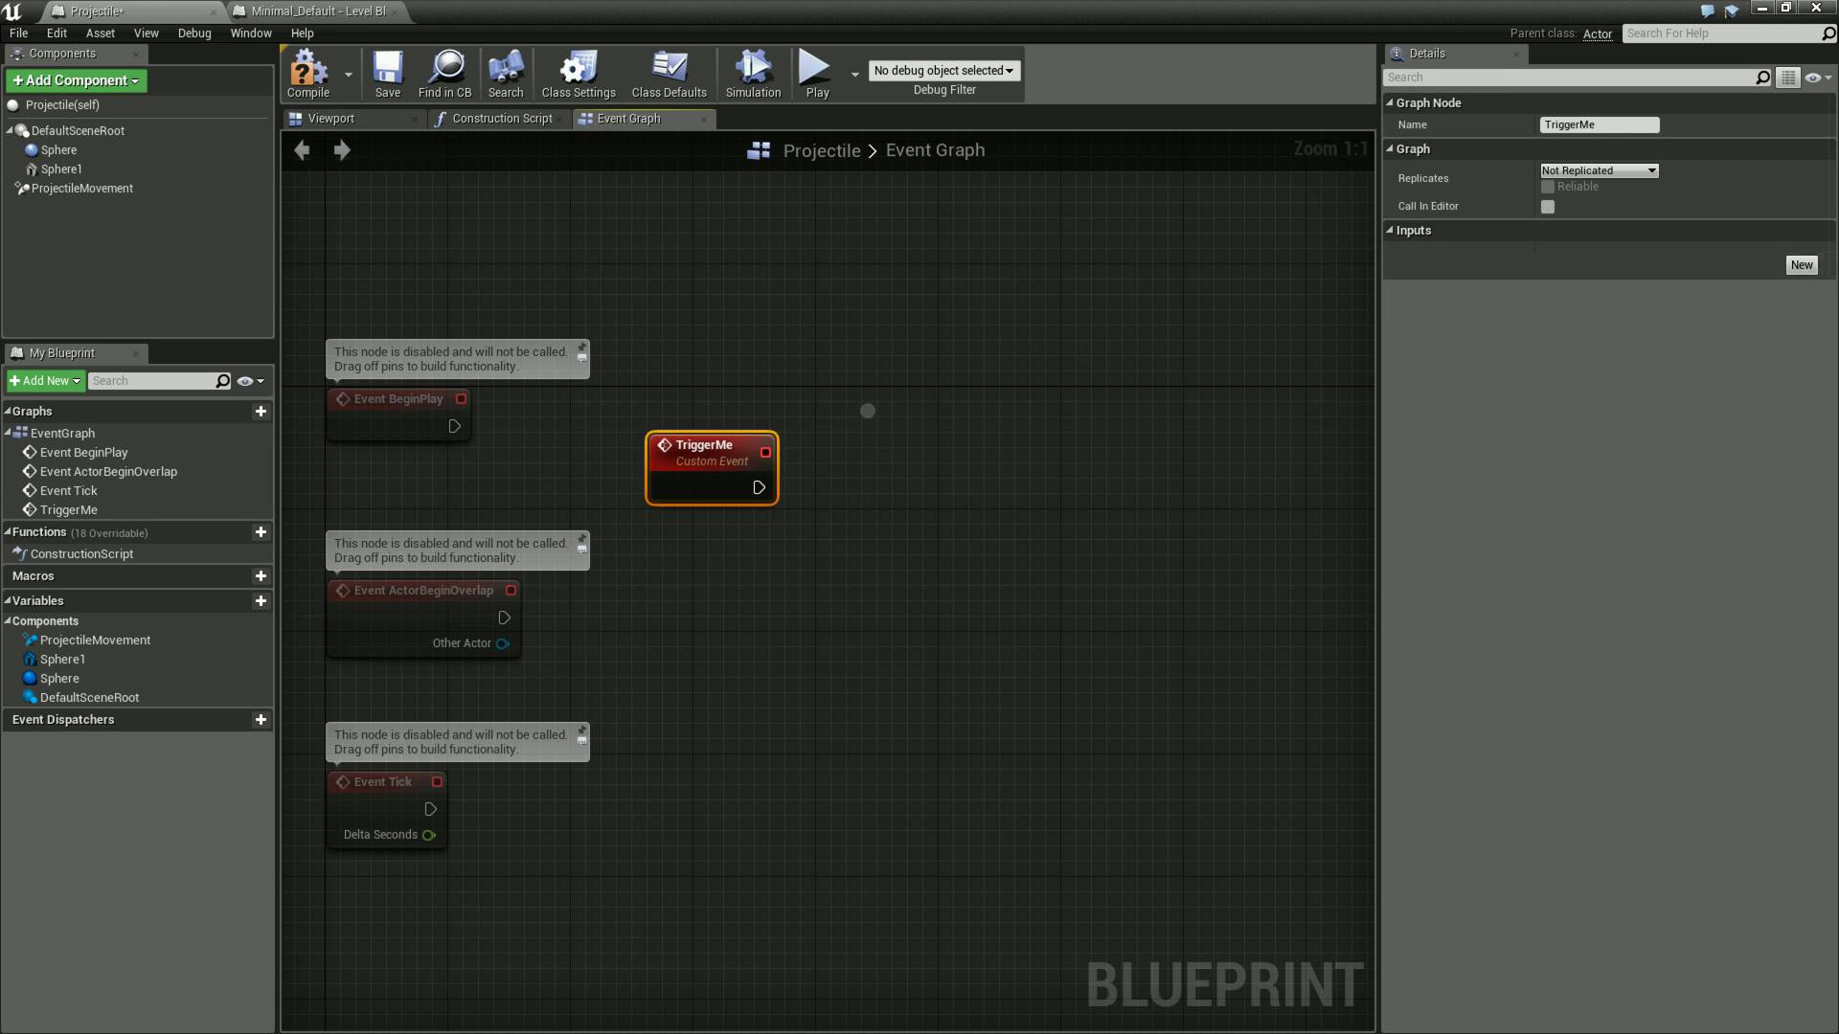
right_click_drag(1068, 413, 1082, 412)
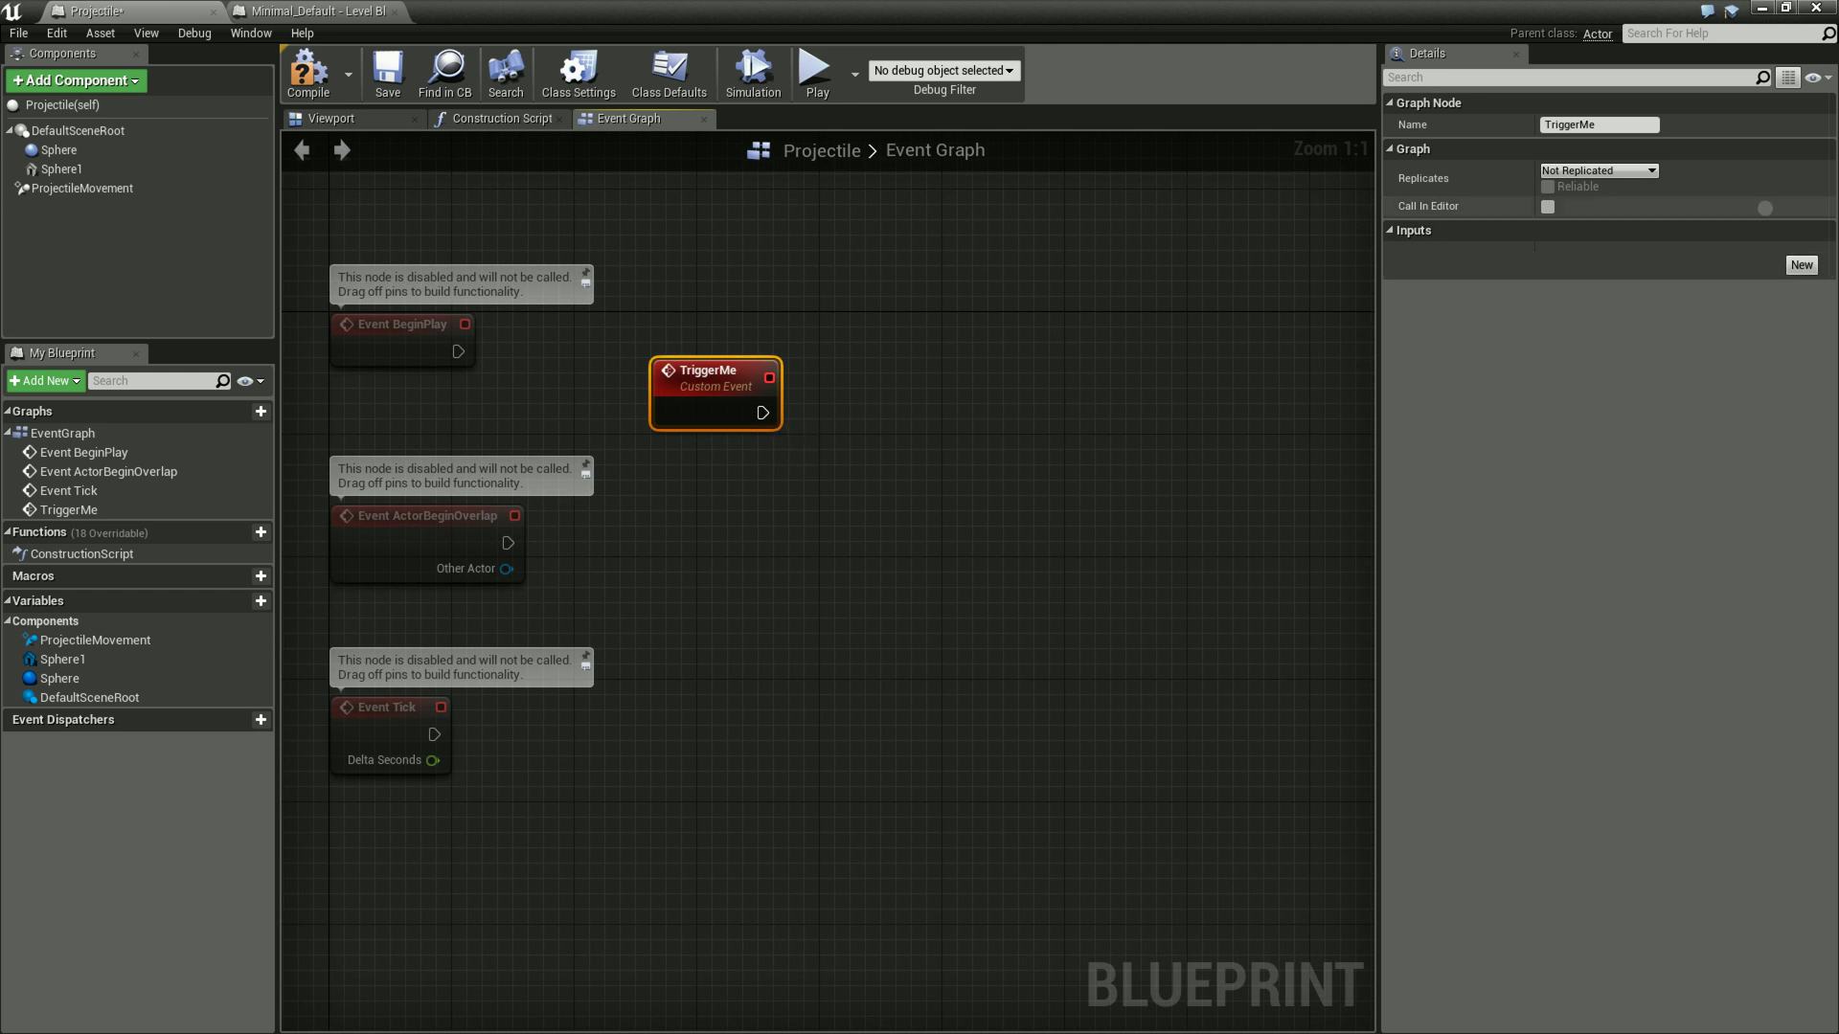
mouse_move(691, 362)
left_mouse_down()
mouse_move(721, 332)
mouse_move(719, 364)
left_mouse_up()
left_click(563, 632)
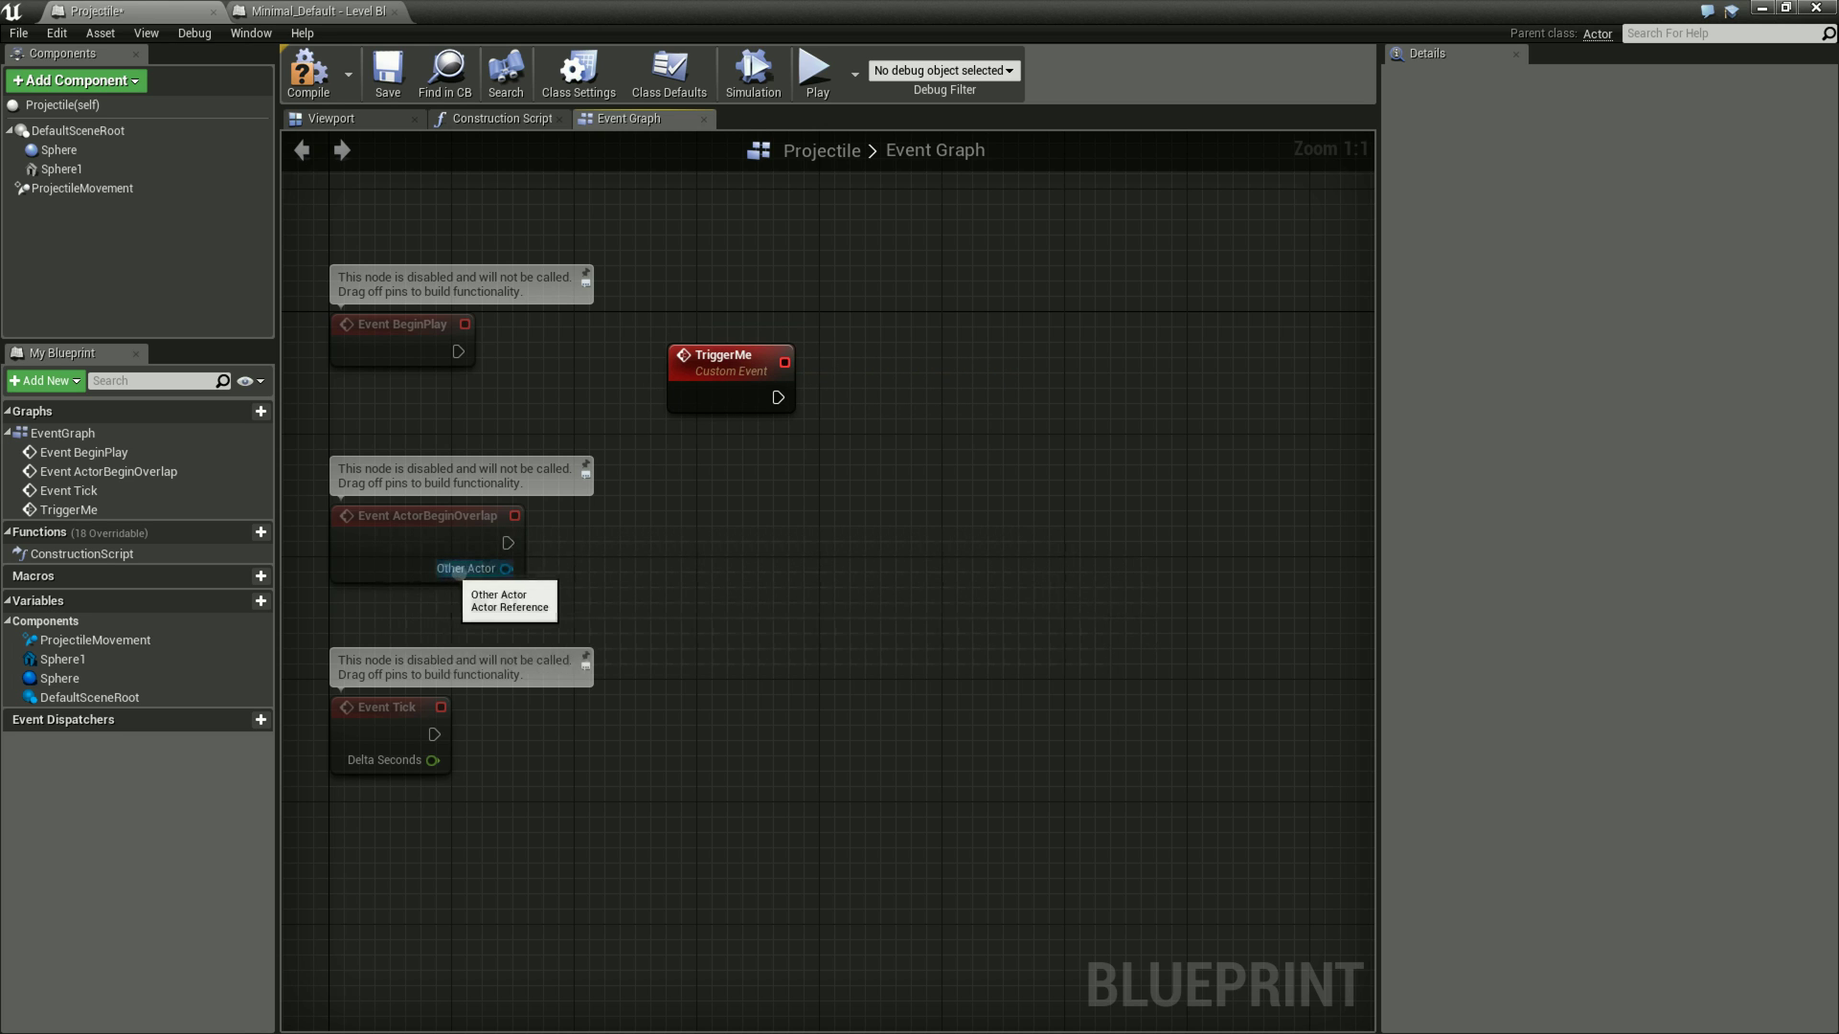
Pull trial wires from ActorBeginOverlap's Other Actor pin and cancel them.
left_click_drag(457, 572, 668, 555)
left_click(552, 624)
left_click(397, 729)
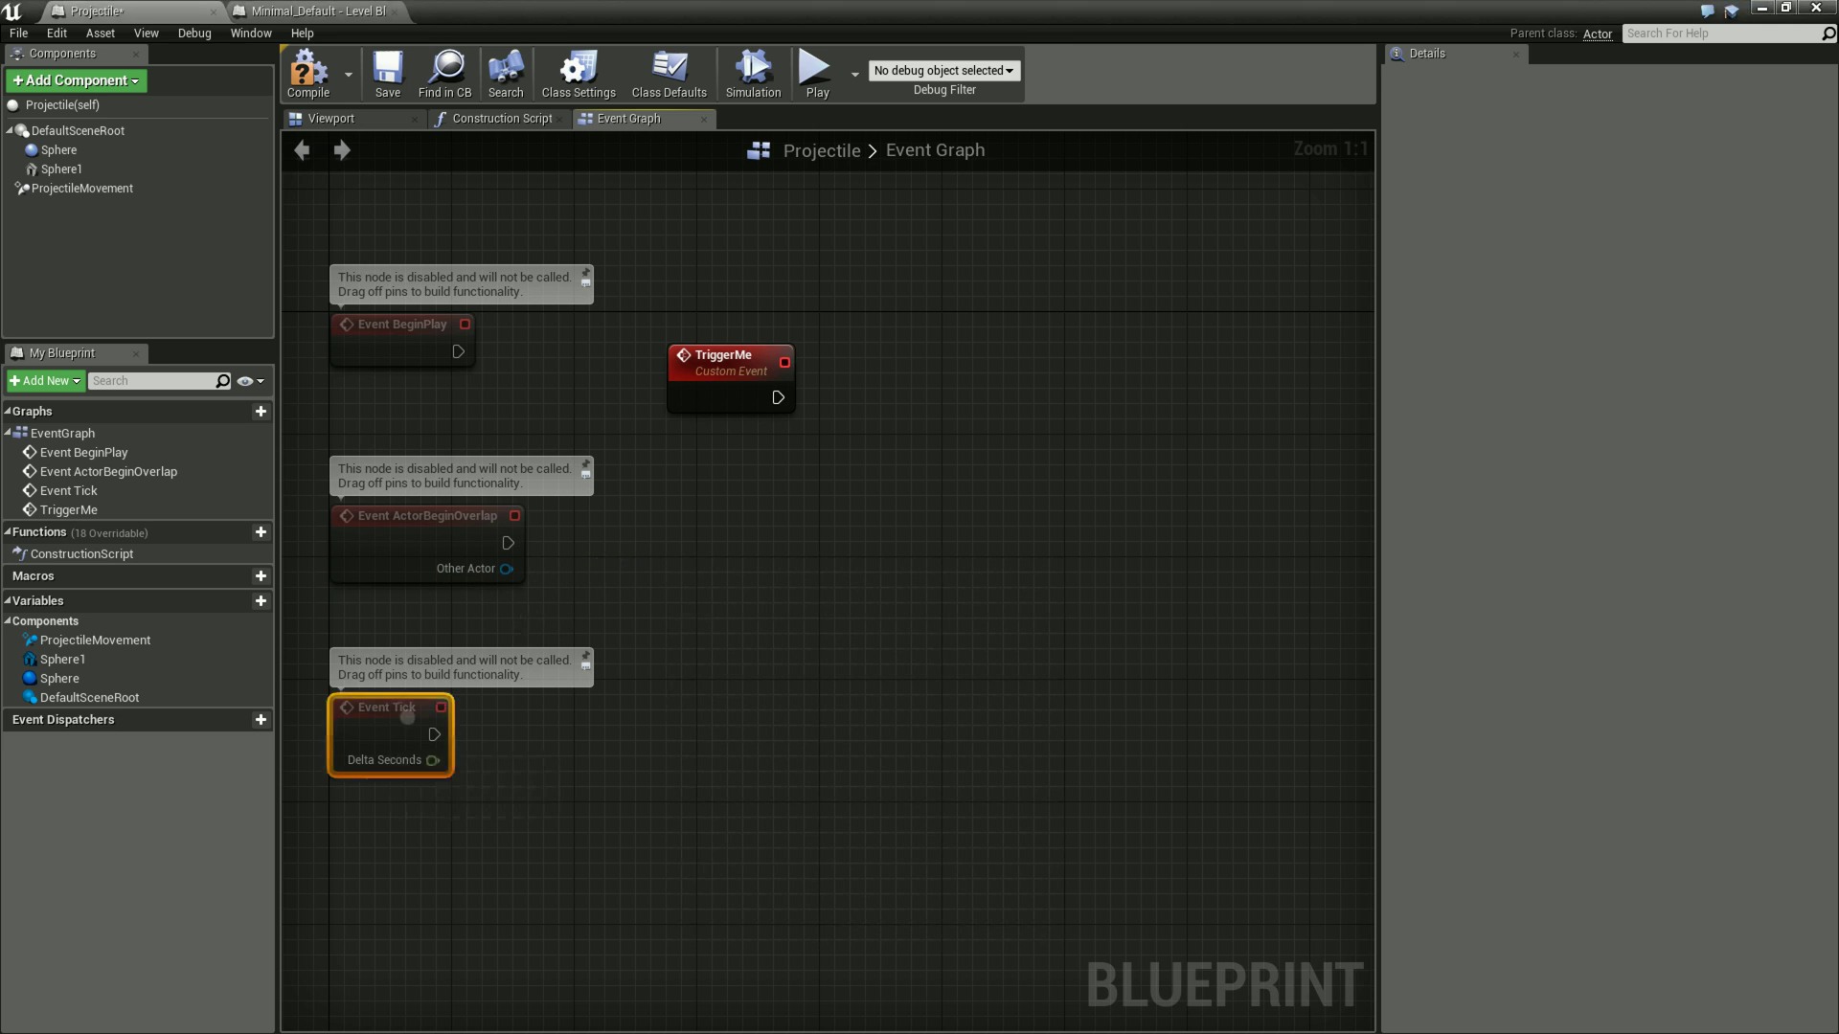
left_click_drag(505, 569, 601, 564)
left_click(475, 580)
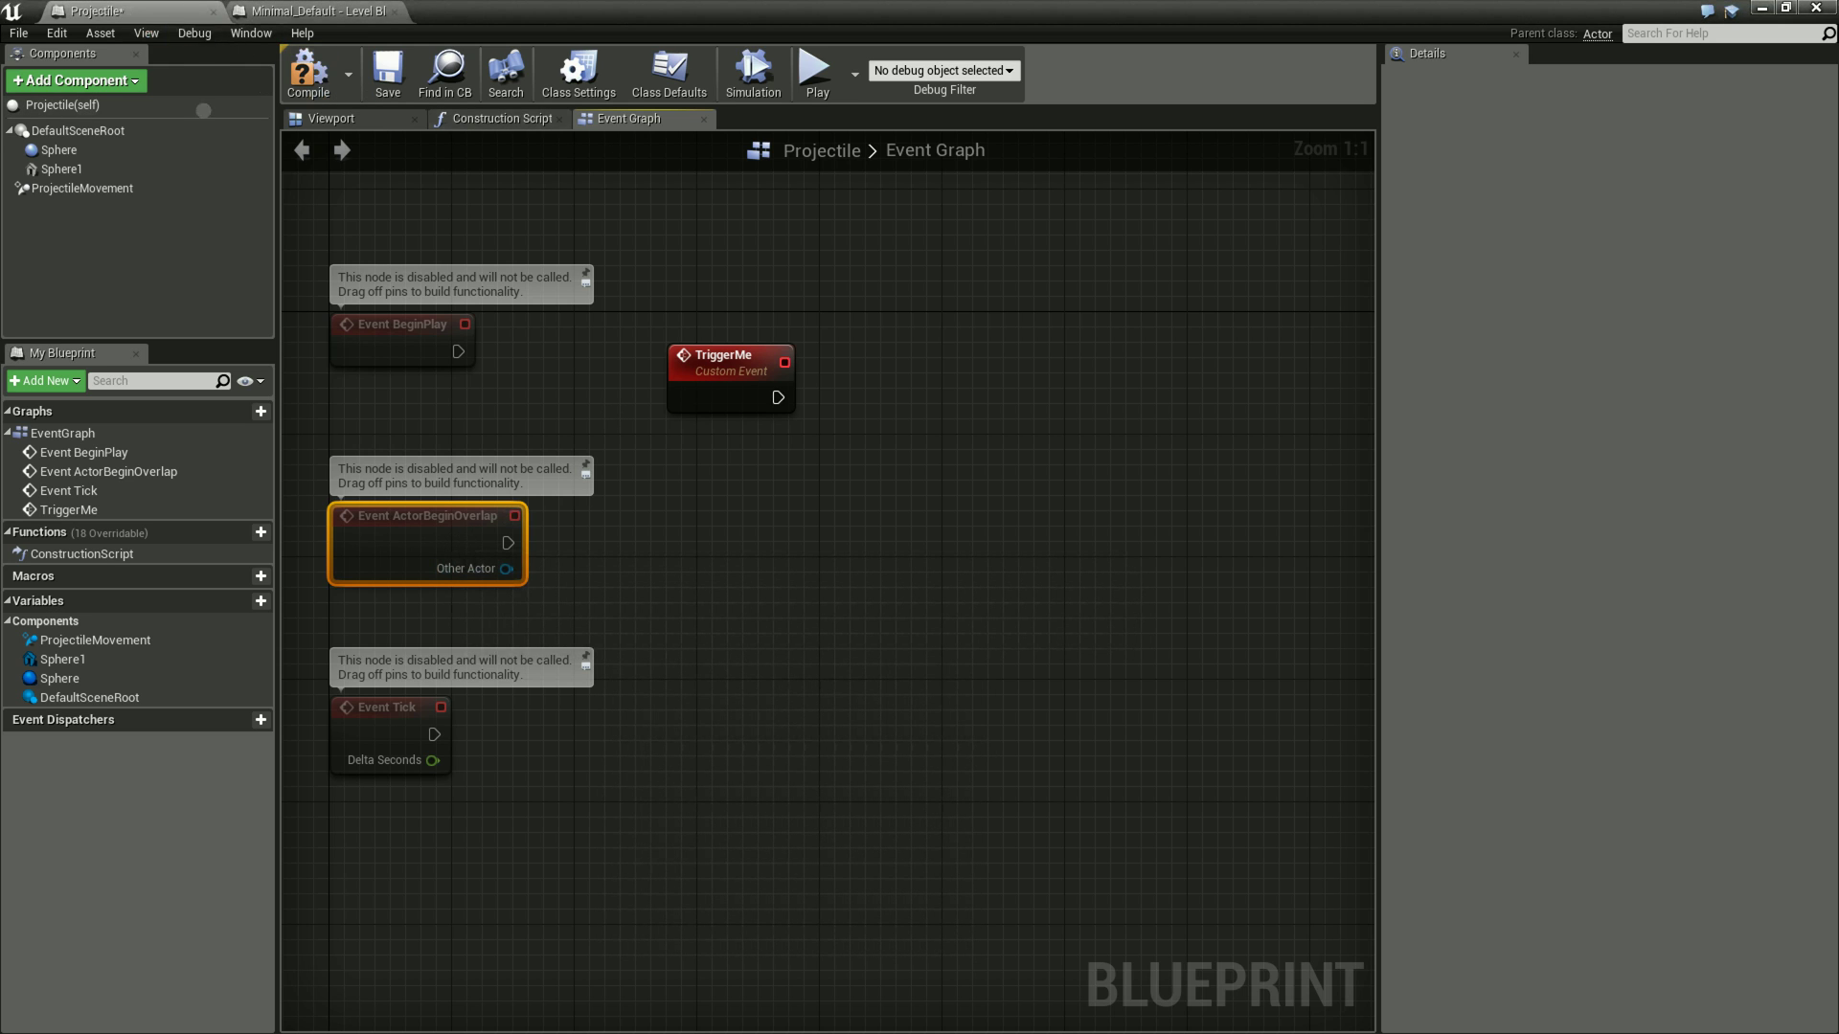
Reposition the ActorBeginOverlap event and add a new input parameter to TriggerMe.
mouse_move(411, 562)
left_mouse_down()
mouse_move(579, 555)
mouse_move(401, 557)
mouse_move(504, 564)
left_mouse_up()
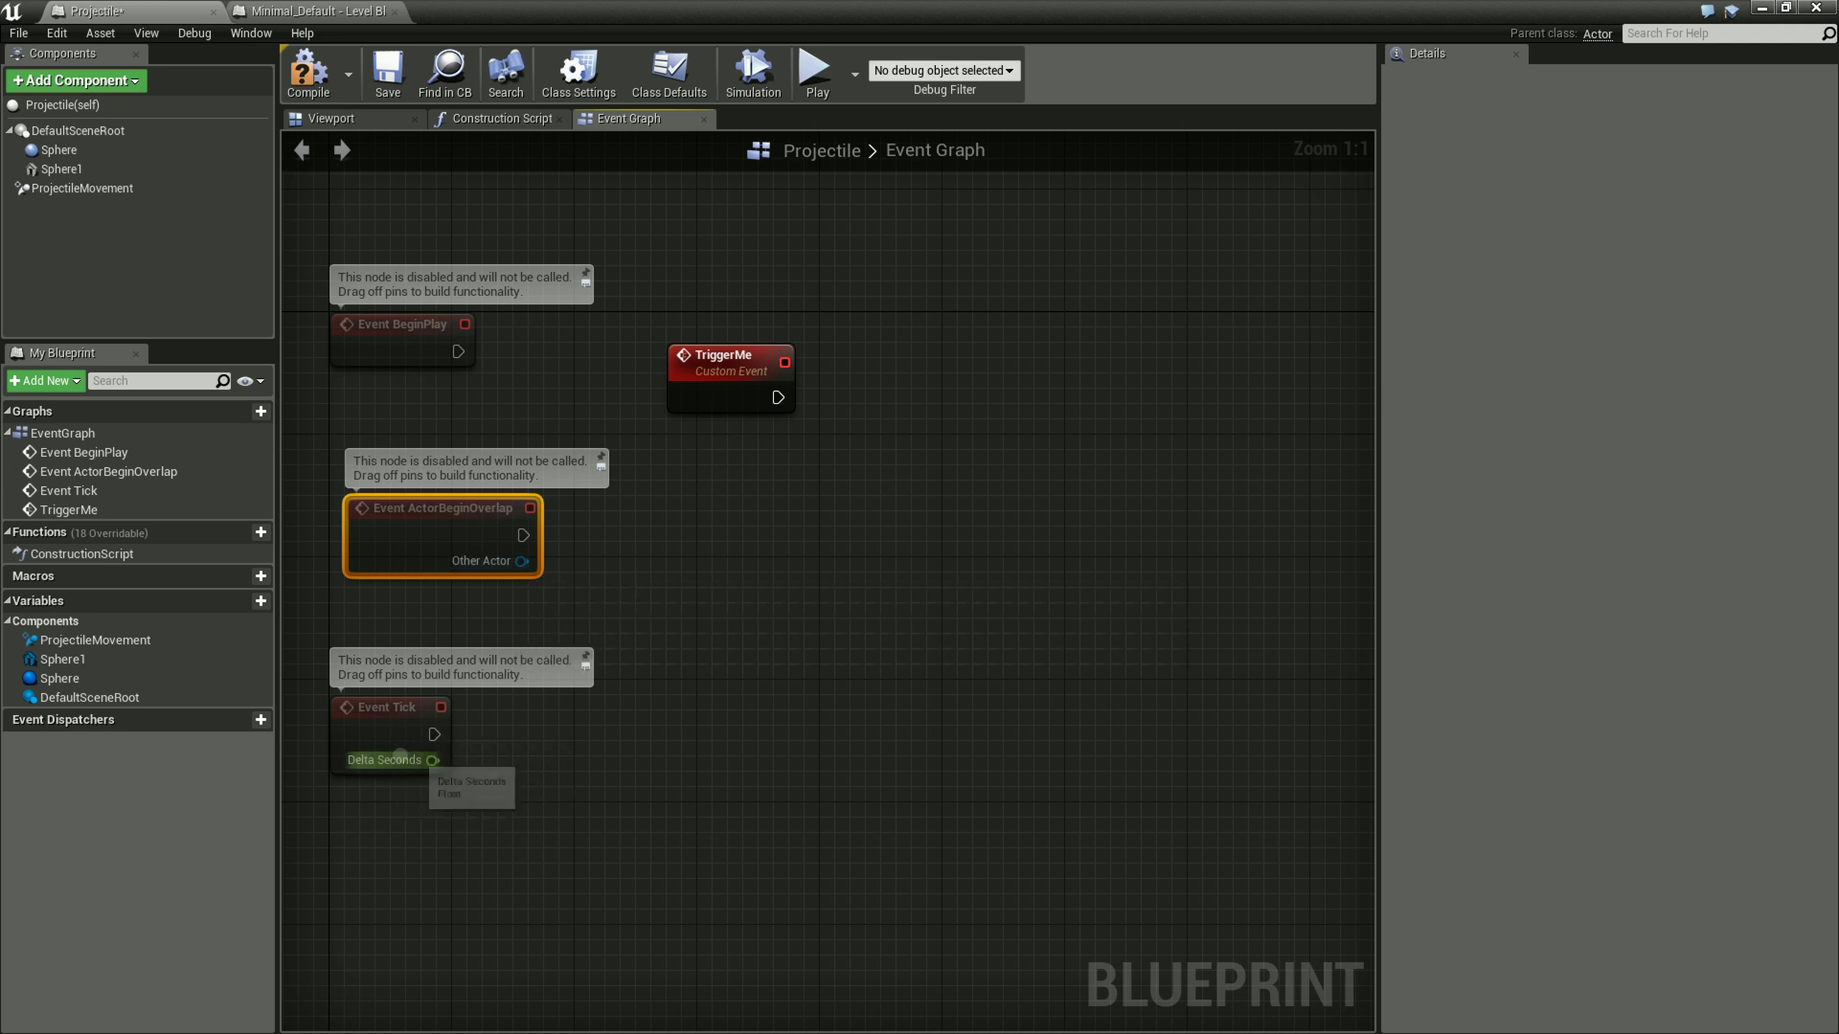
left_click_drag(453, 543, 423, 543)
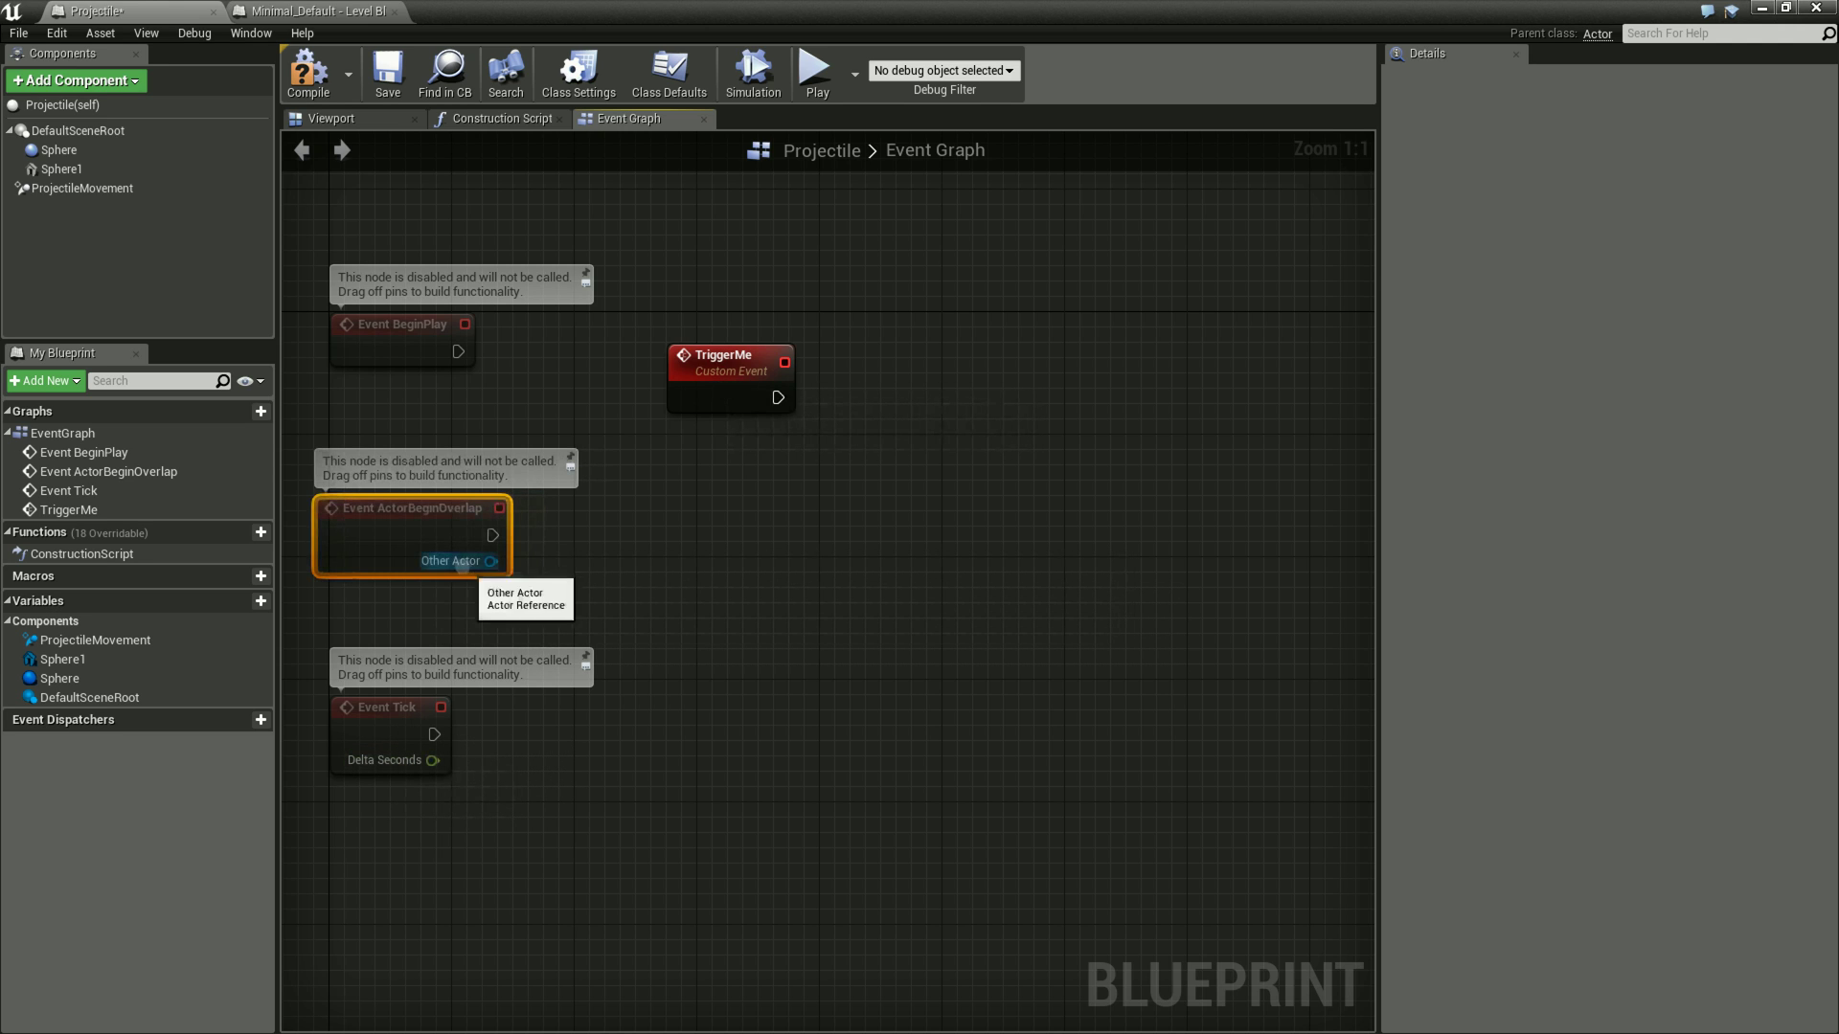
left_click(731, 375)
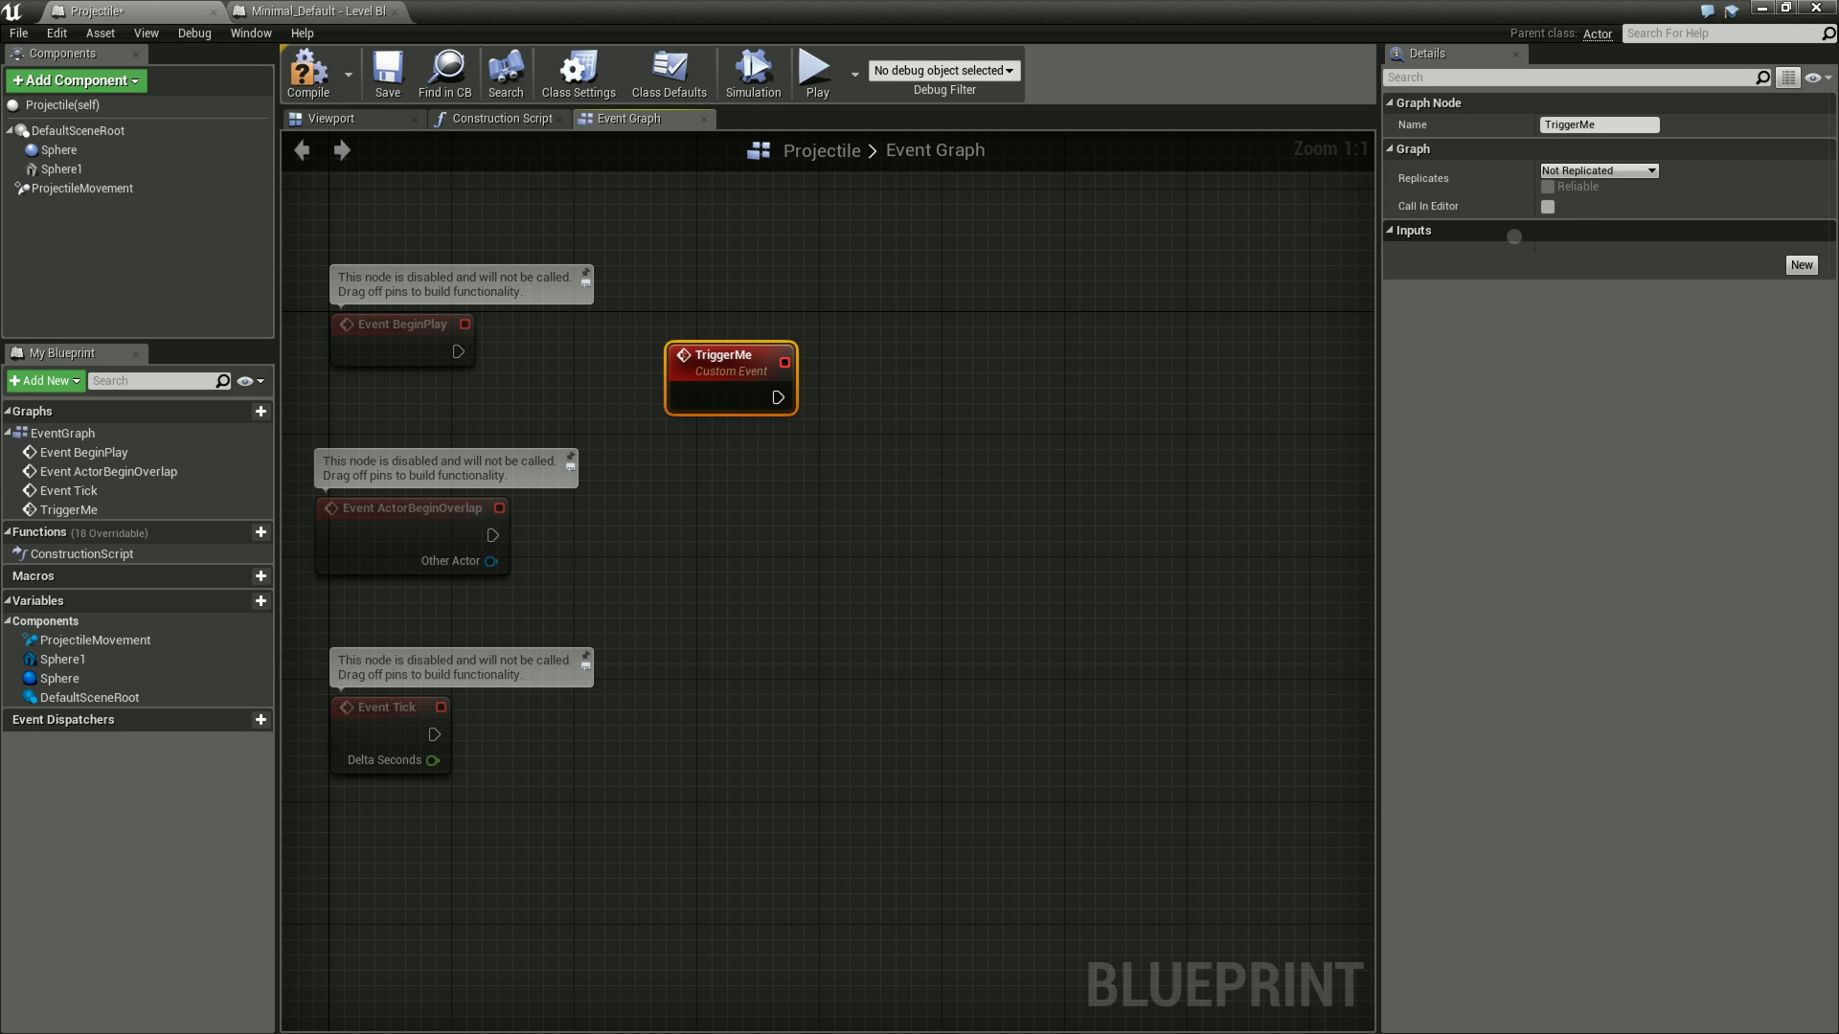
left_click(1801, 265)
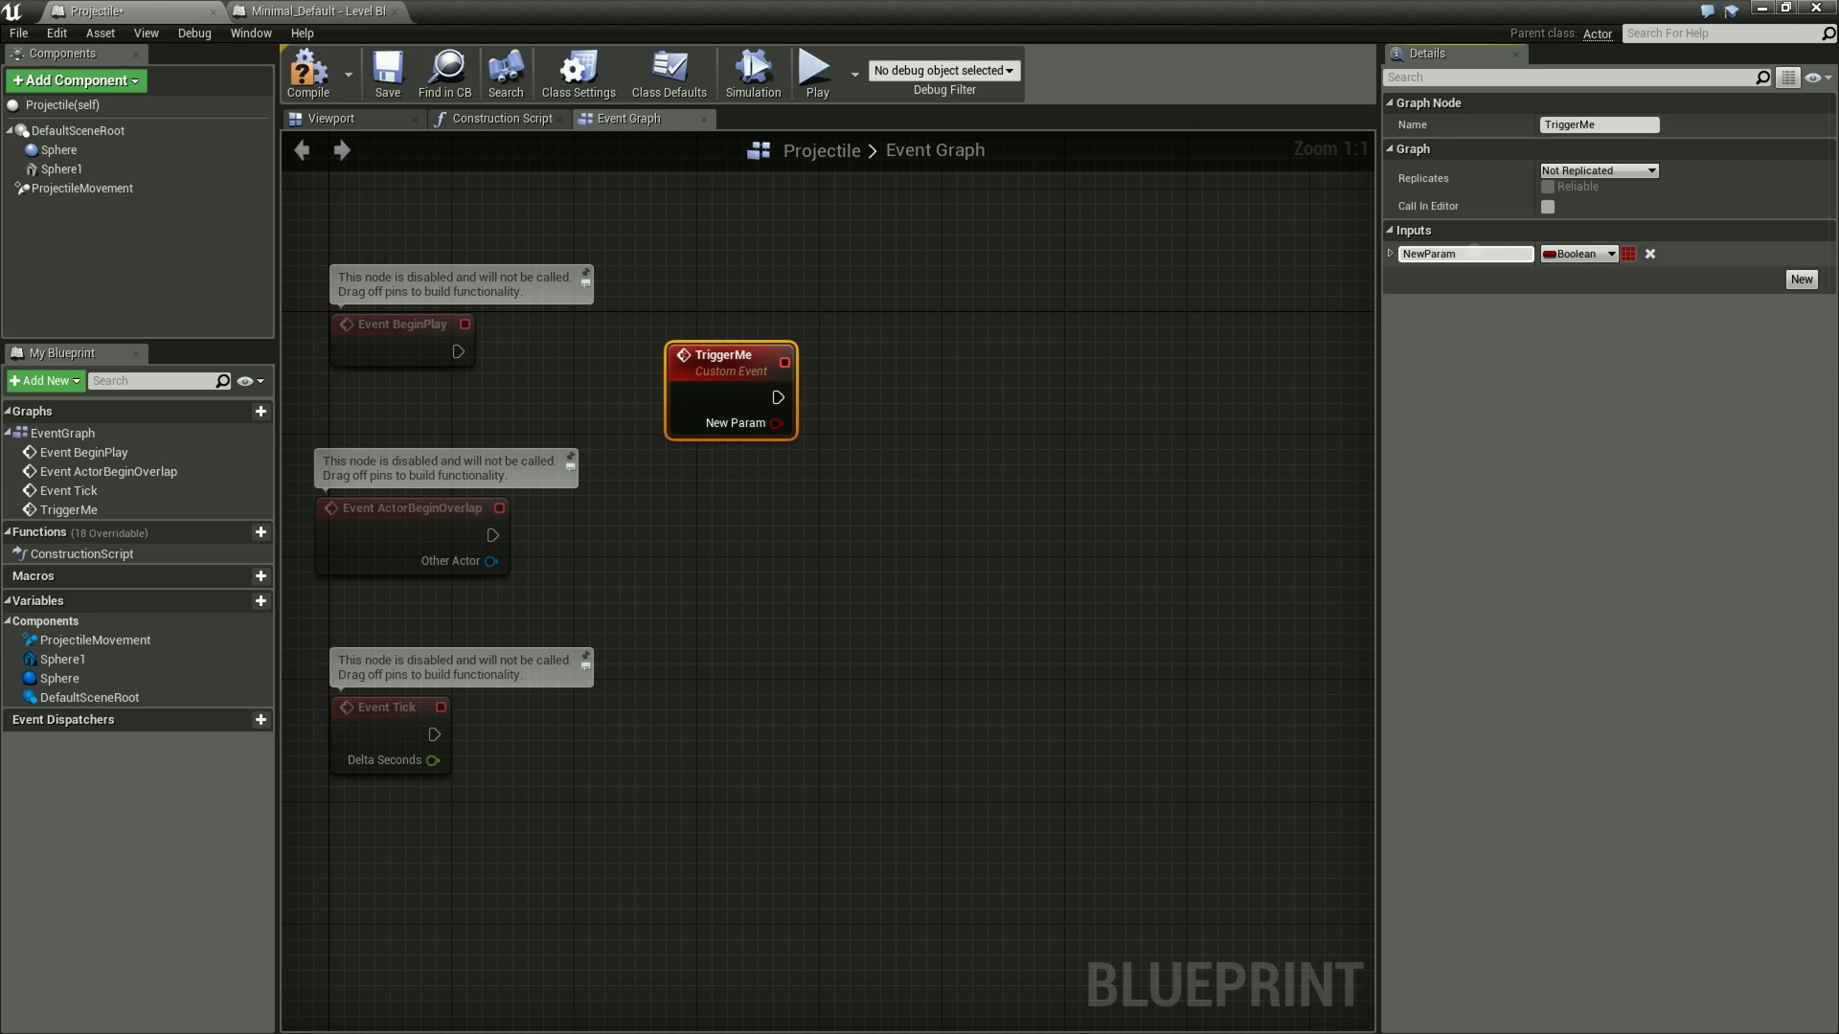
Set TriggerMe's new input to type String and rename it StringToOutput.
left_click(1578, 254)
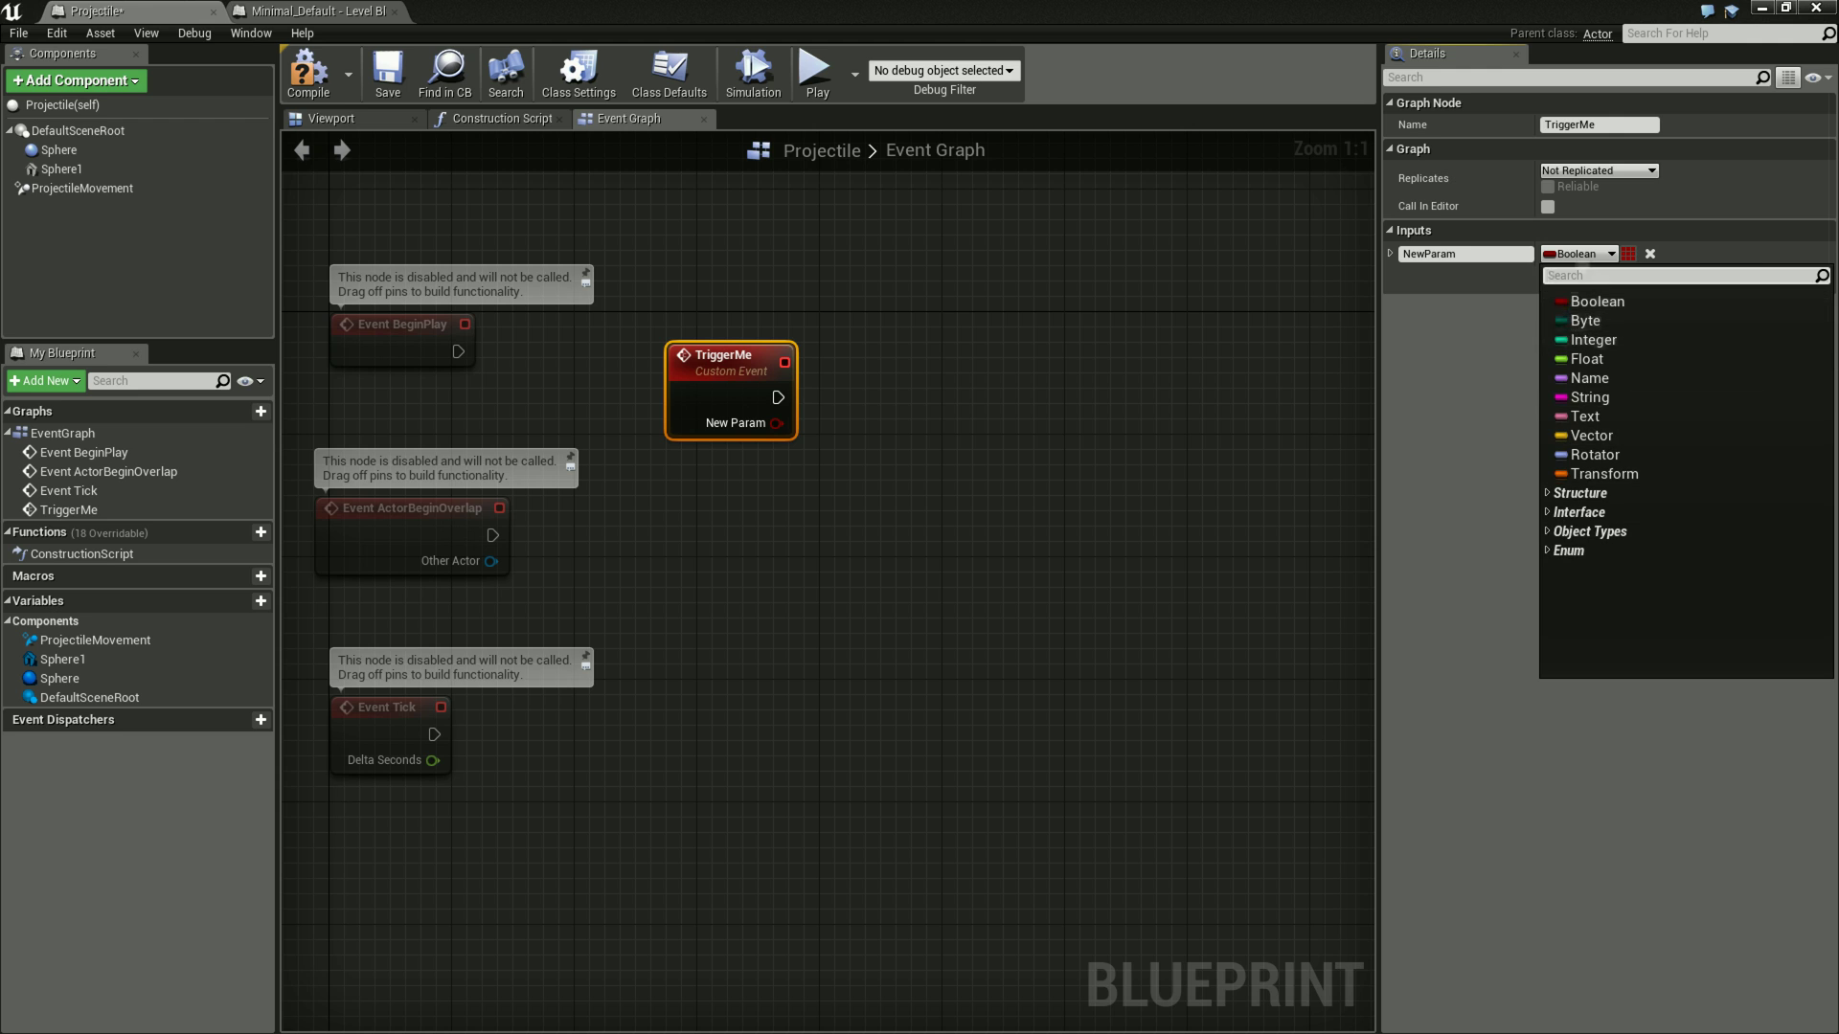
left_click(1576, 254)
left_click(1580, 254)
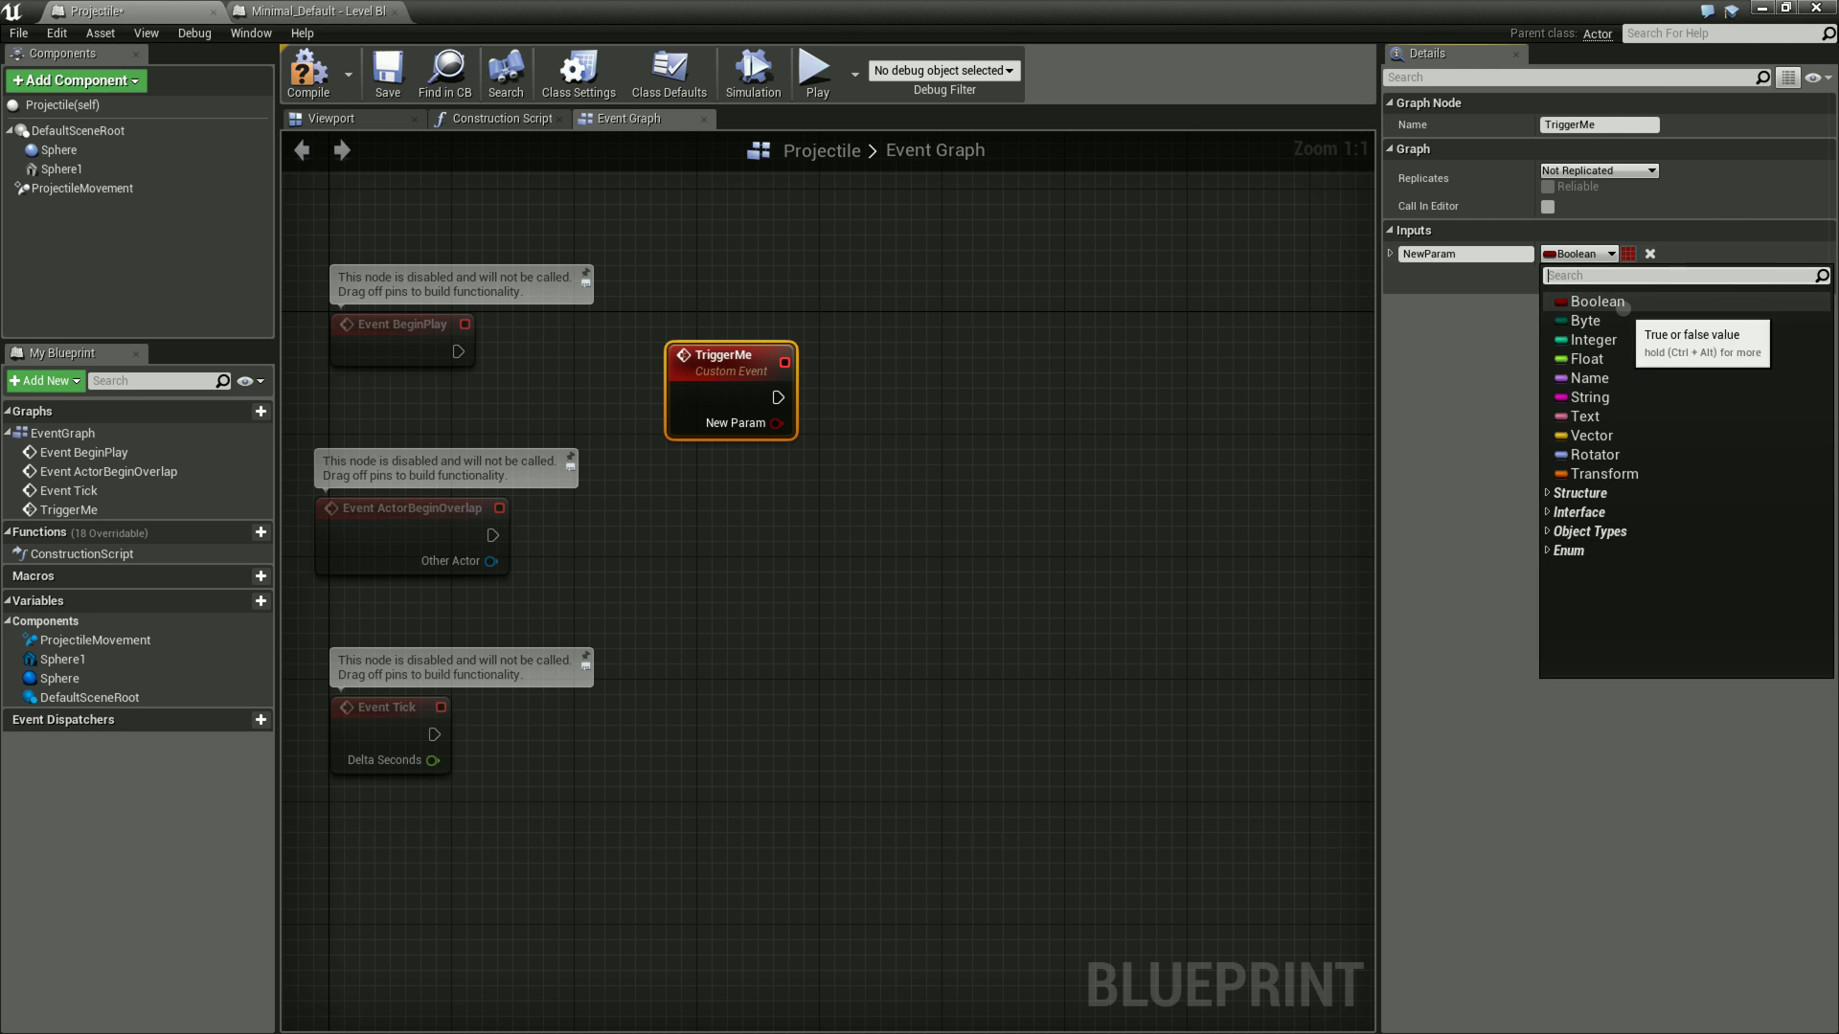
left_click(1620, 396)
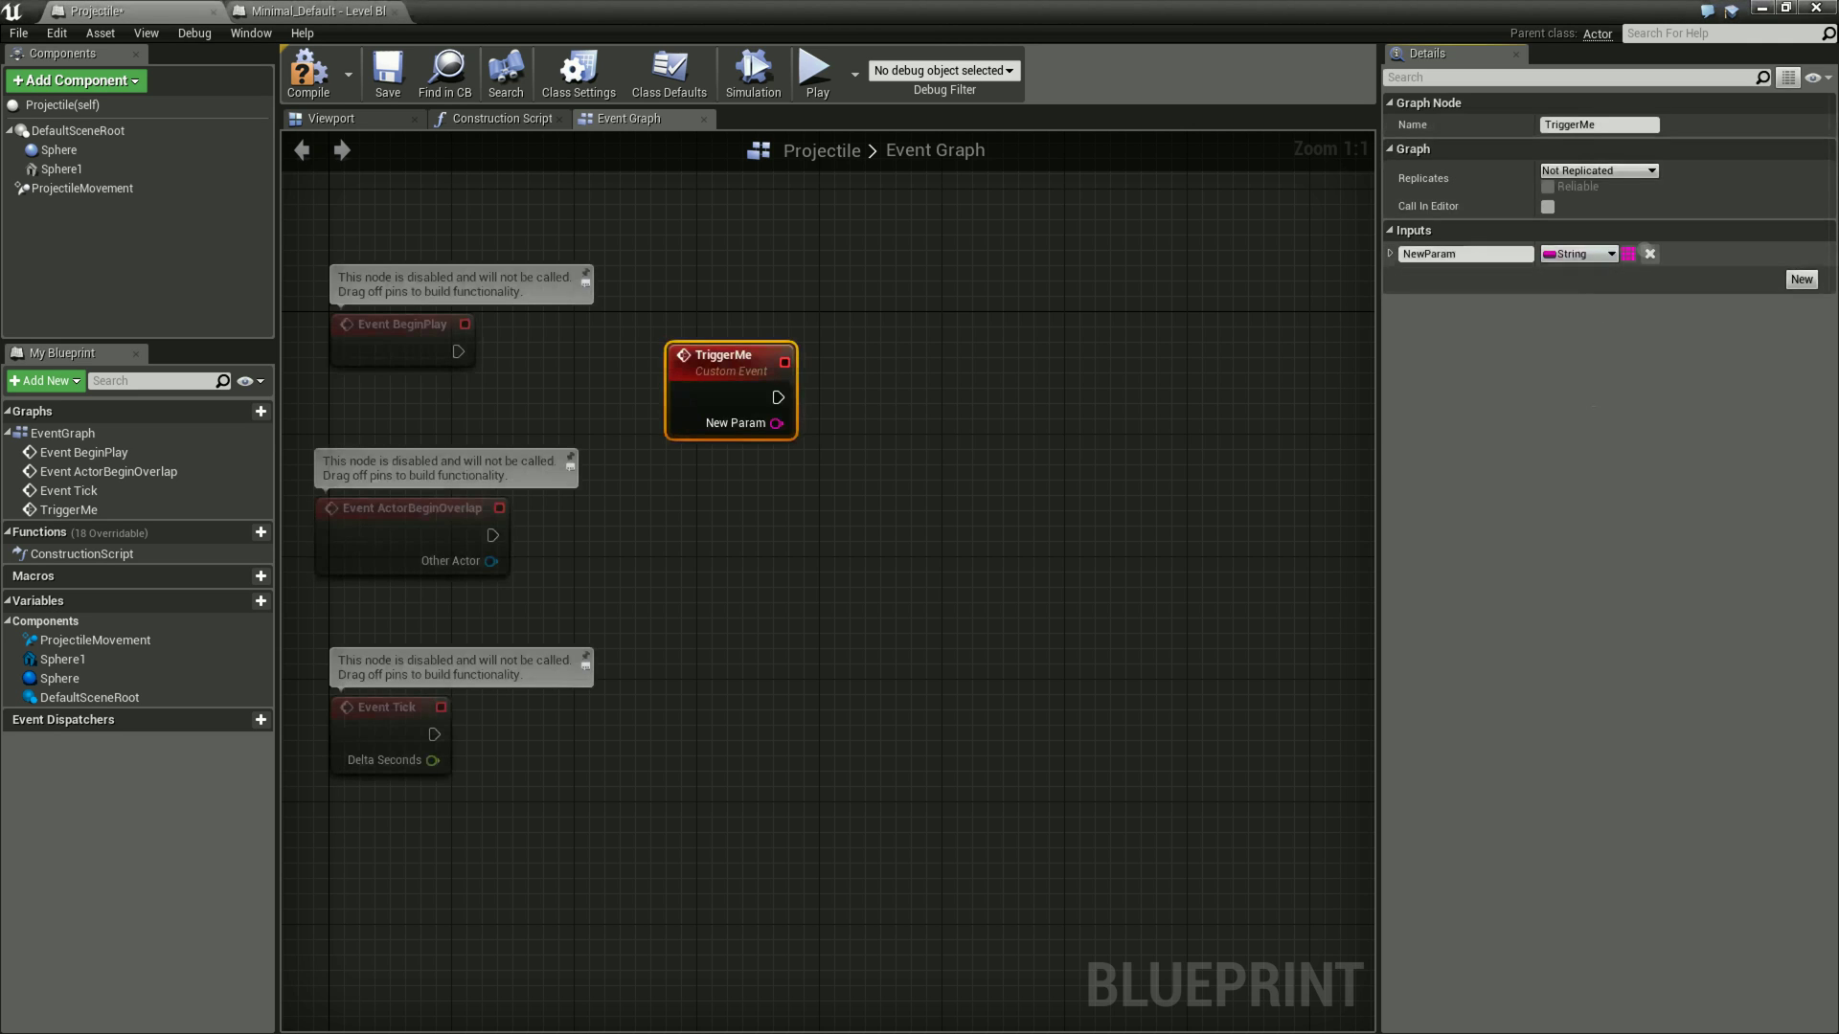
left_click(1526, 260)
type("StringToOutput")
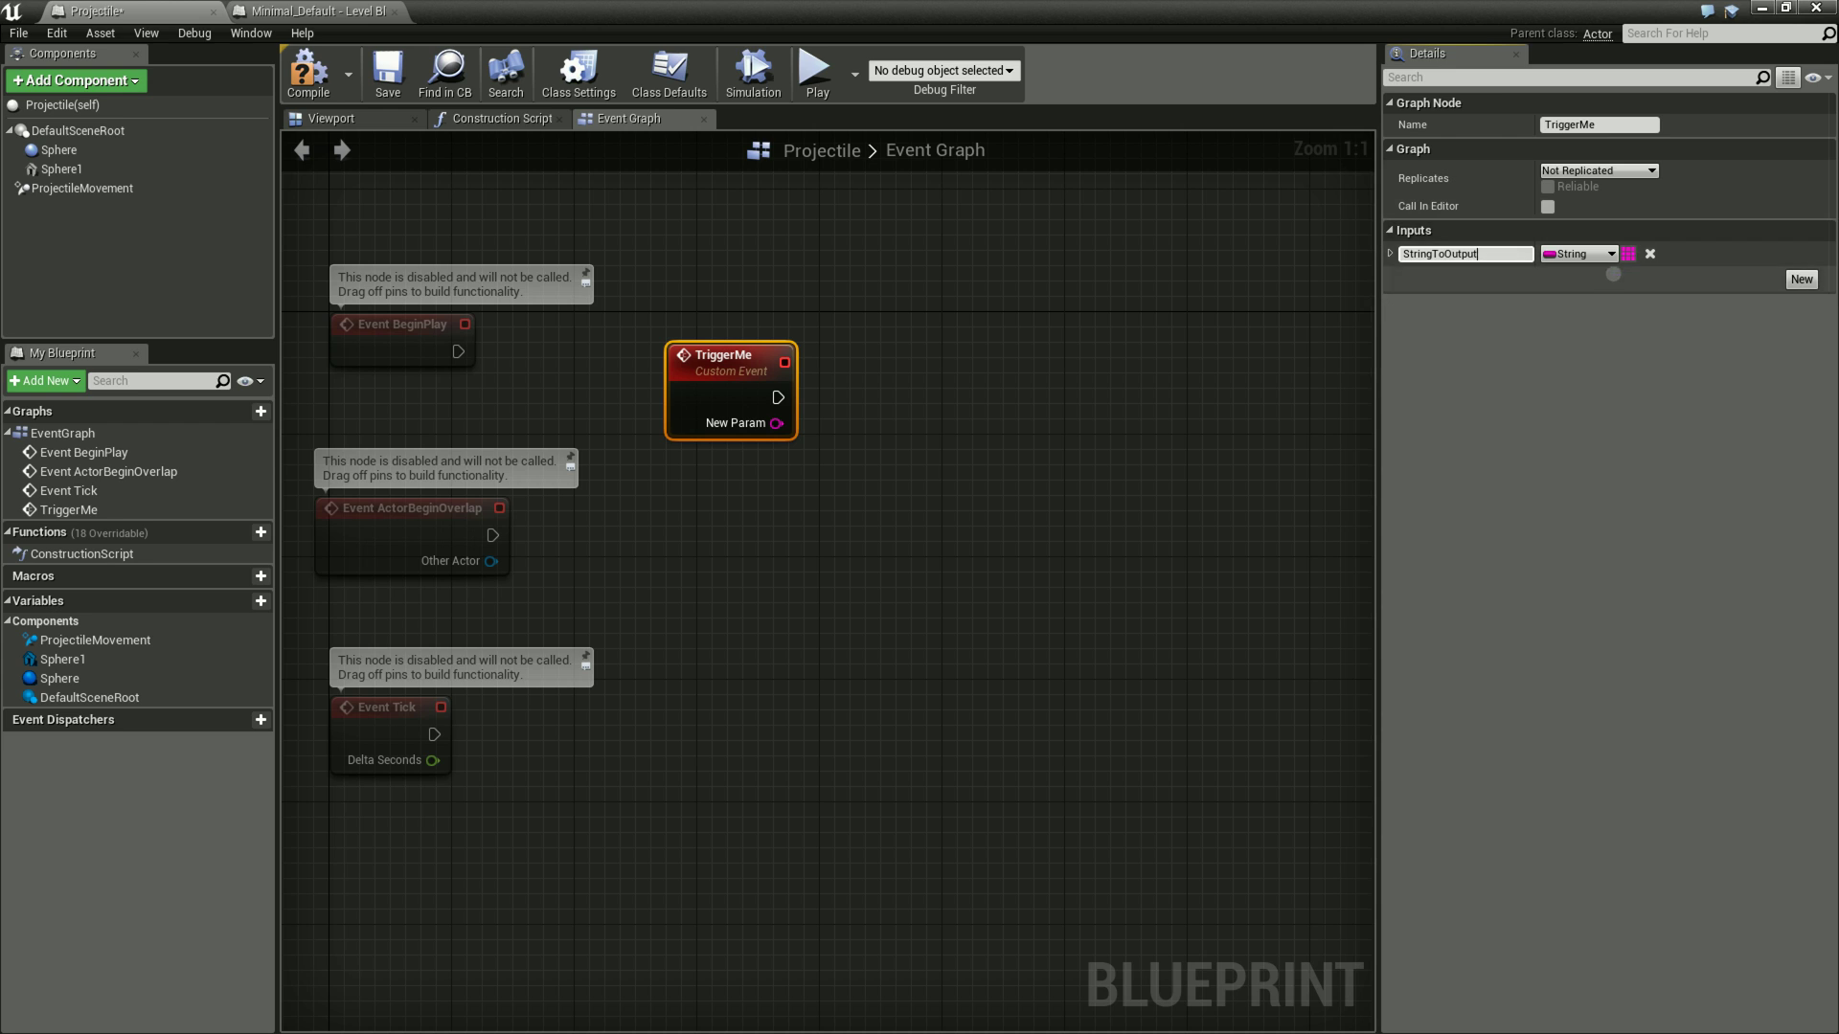
Nudge the TriggerMe node slightly up and right in the graph.
left_click_drag(754, 368, 785, 353)
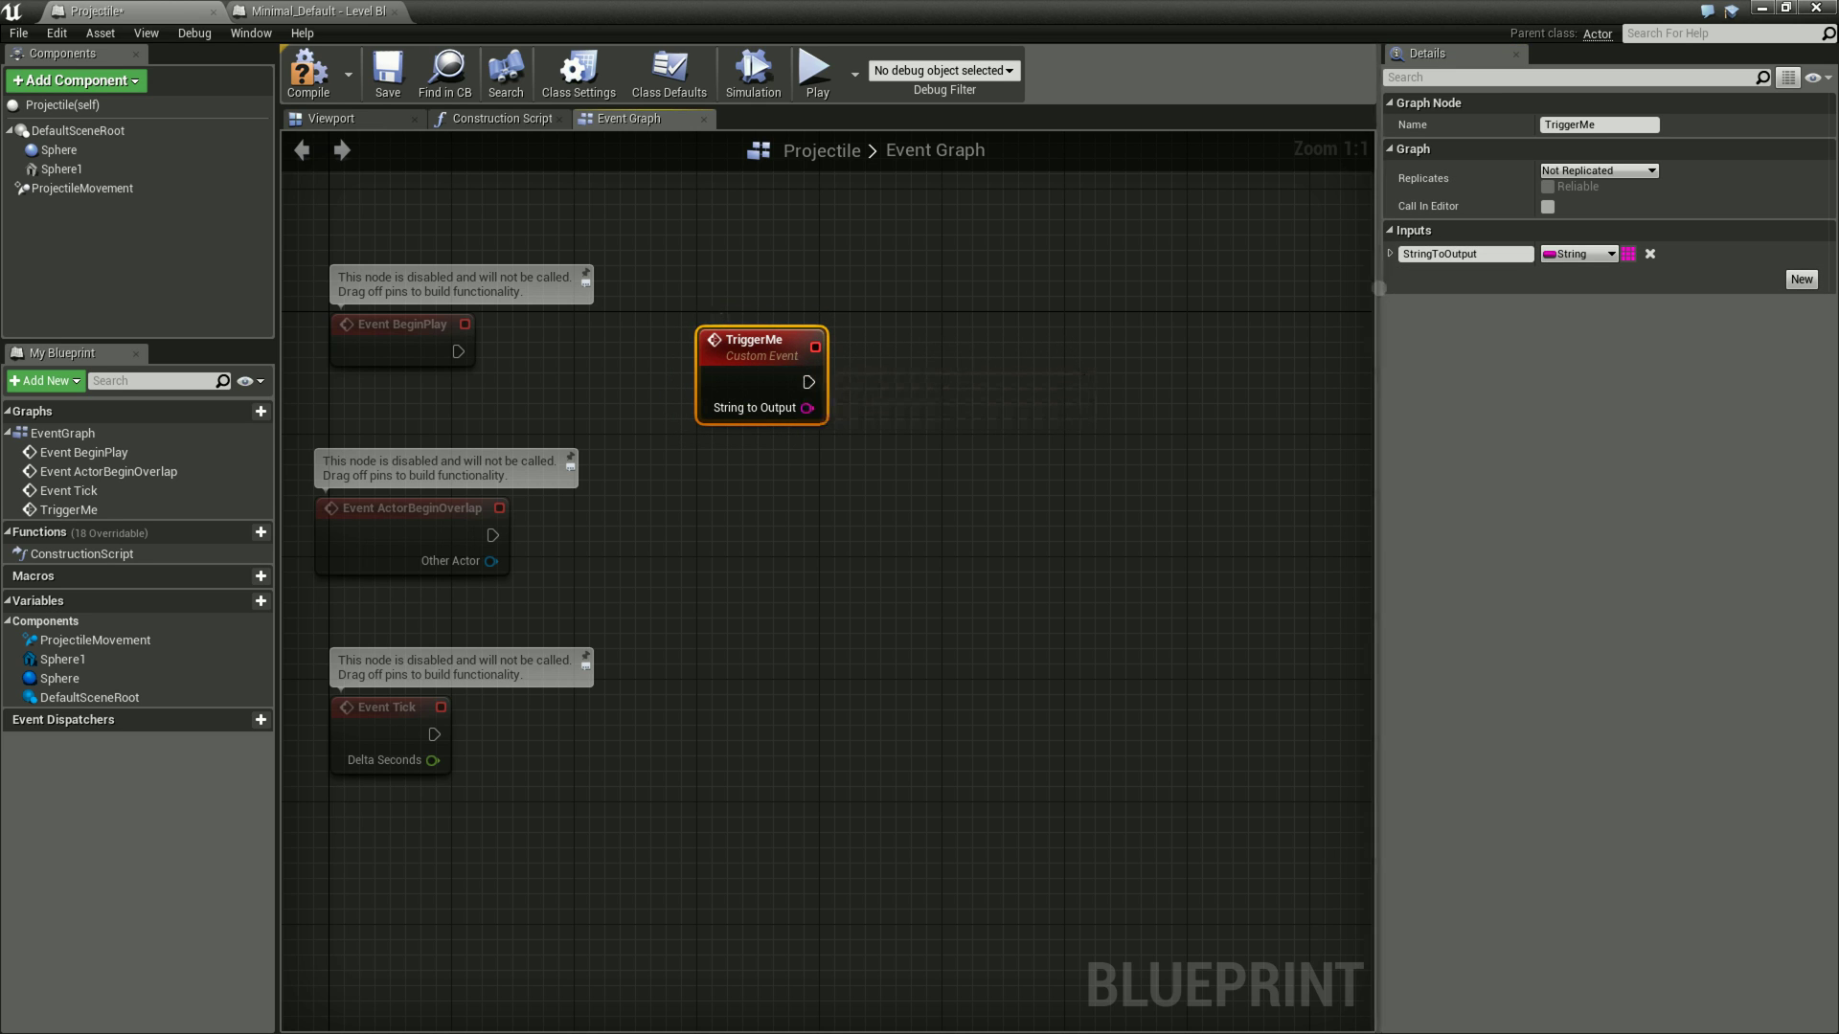
left_click(1081, 420)
left_click(801, 388)
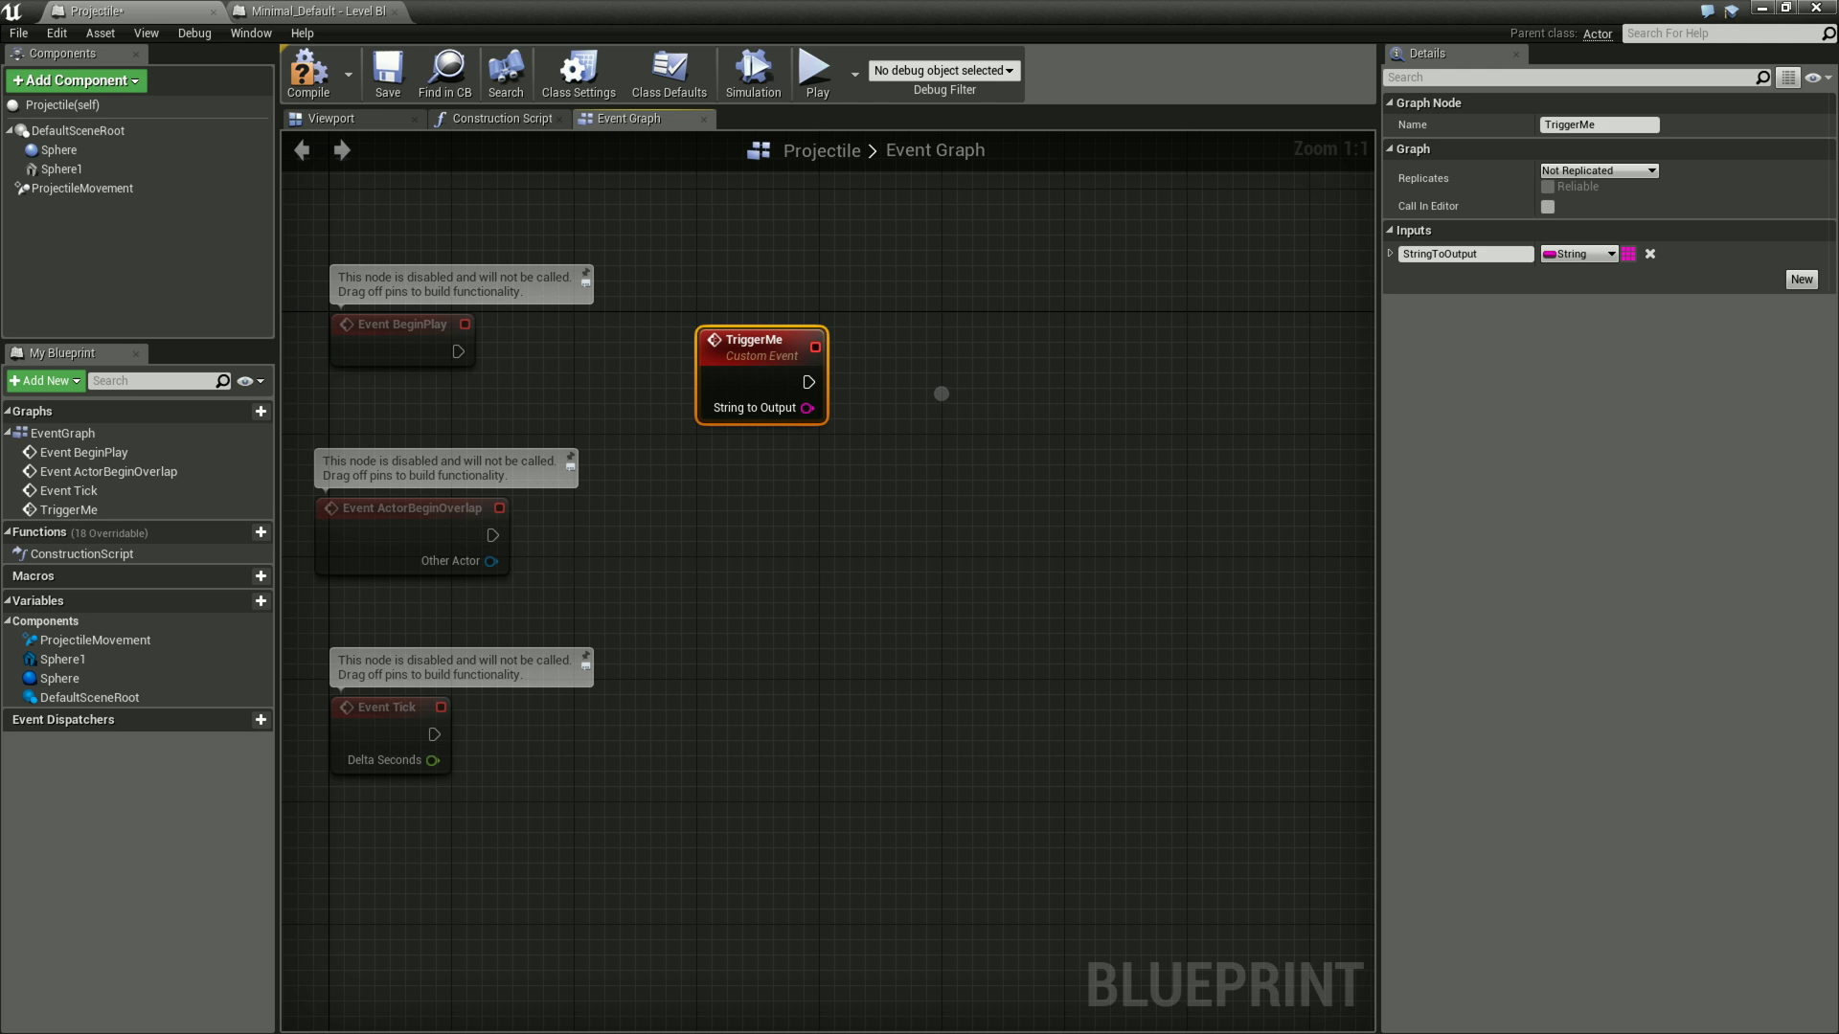
left_click_drag(787, 335, 787, 320)
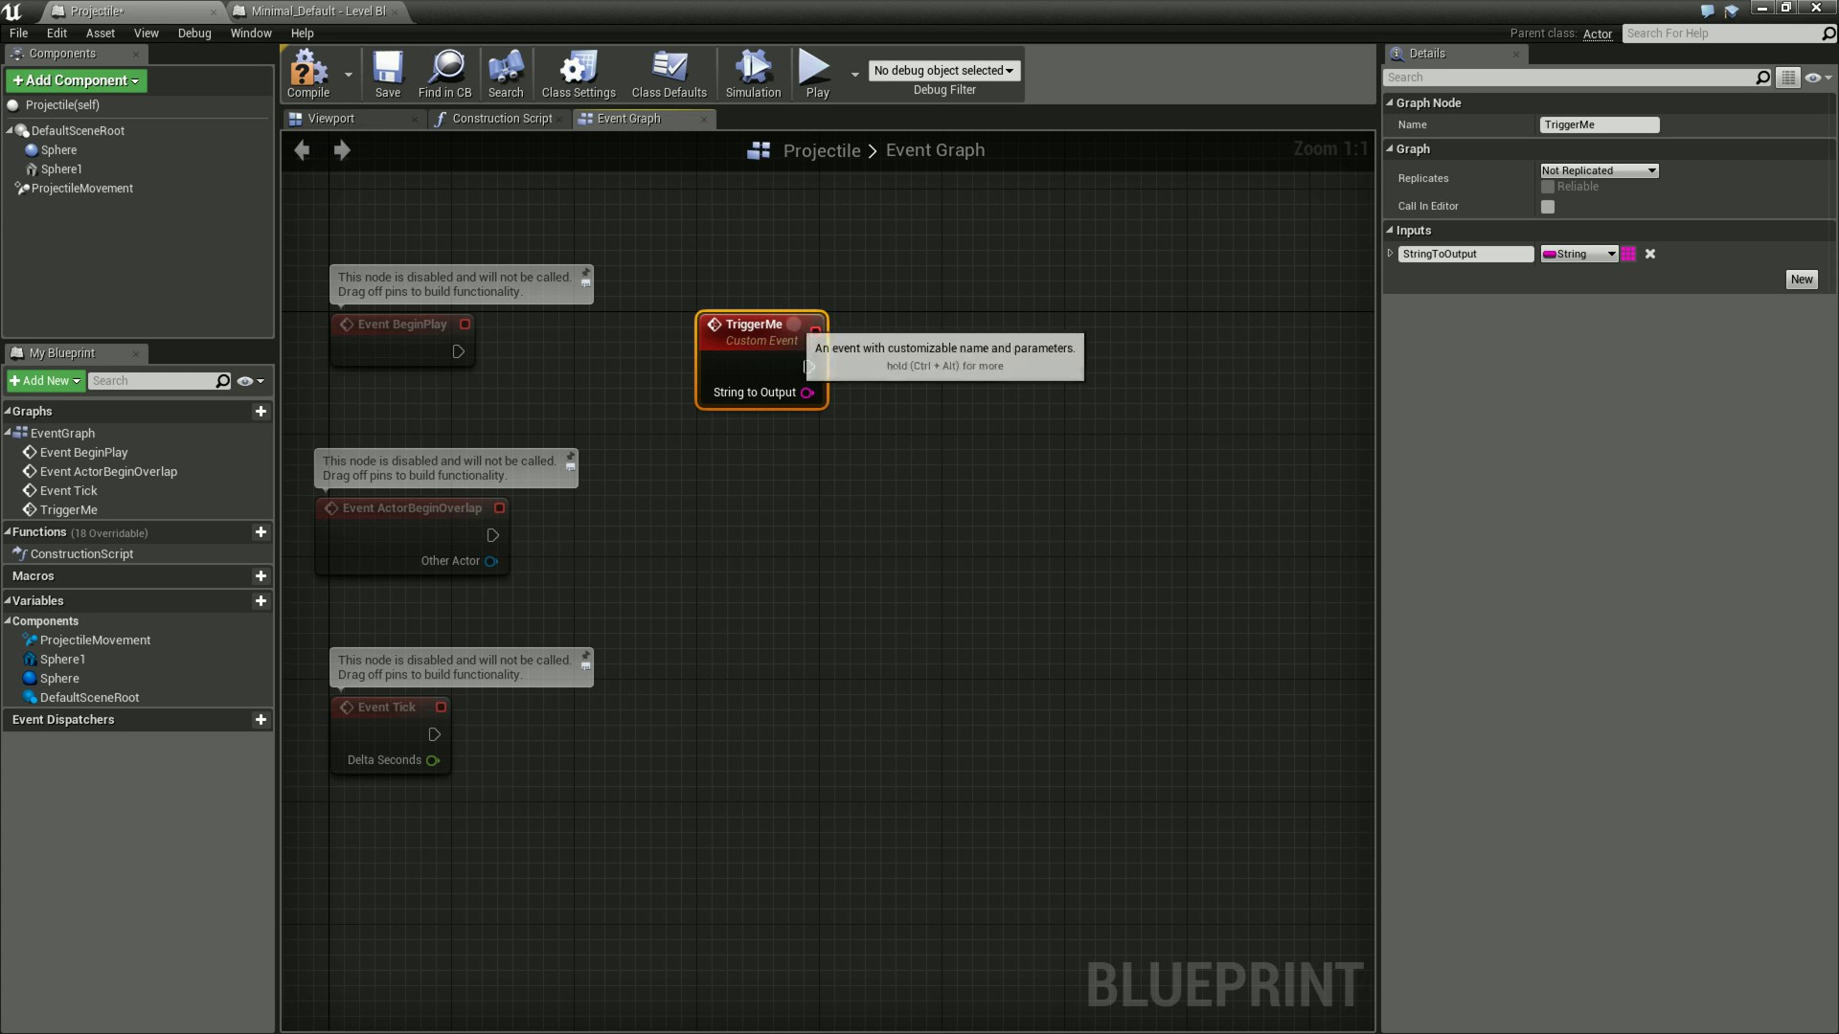
double_click(794, 316)
Attach a Print String node to TriggerMe's execution output, level with TriggerMe.
left_click_drag(518, 537, 596, 531)
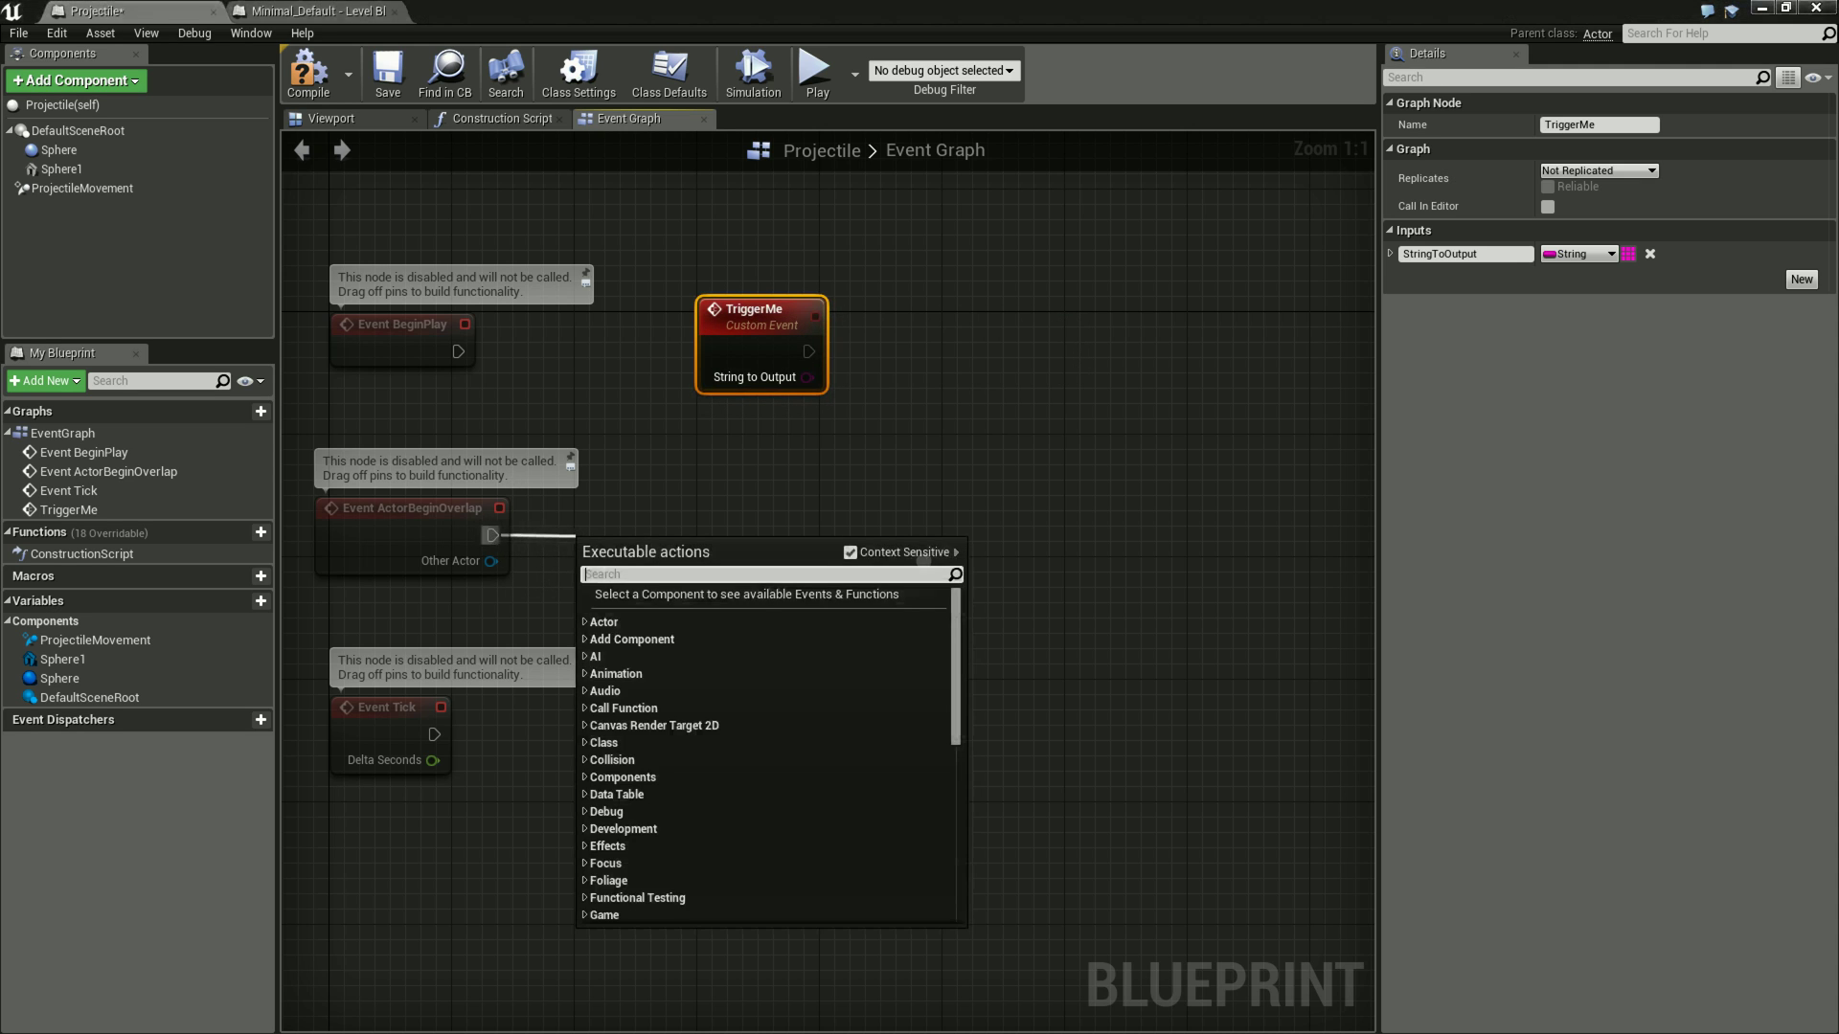
left_click(900, 479)
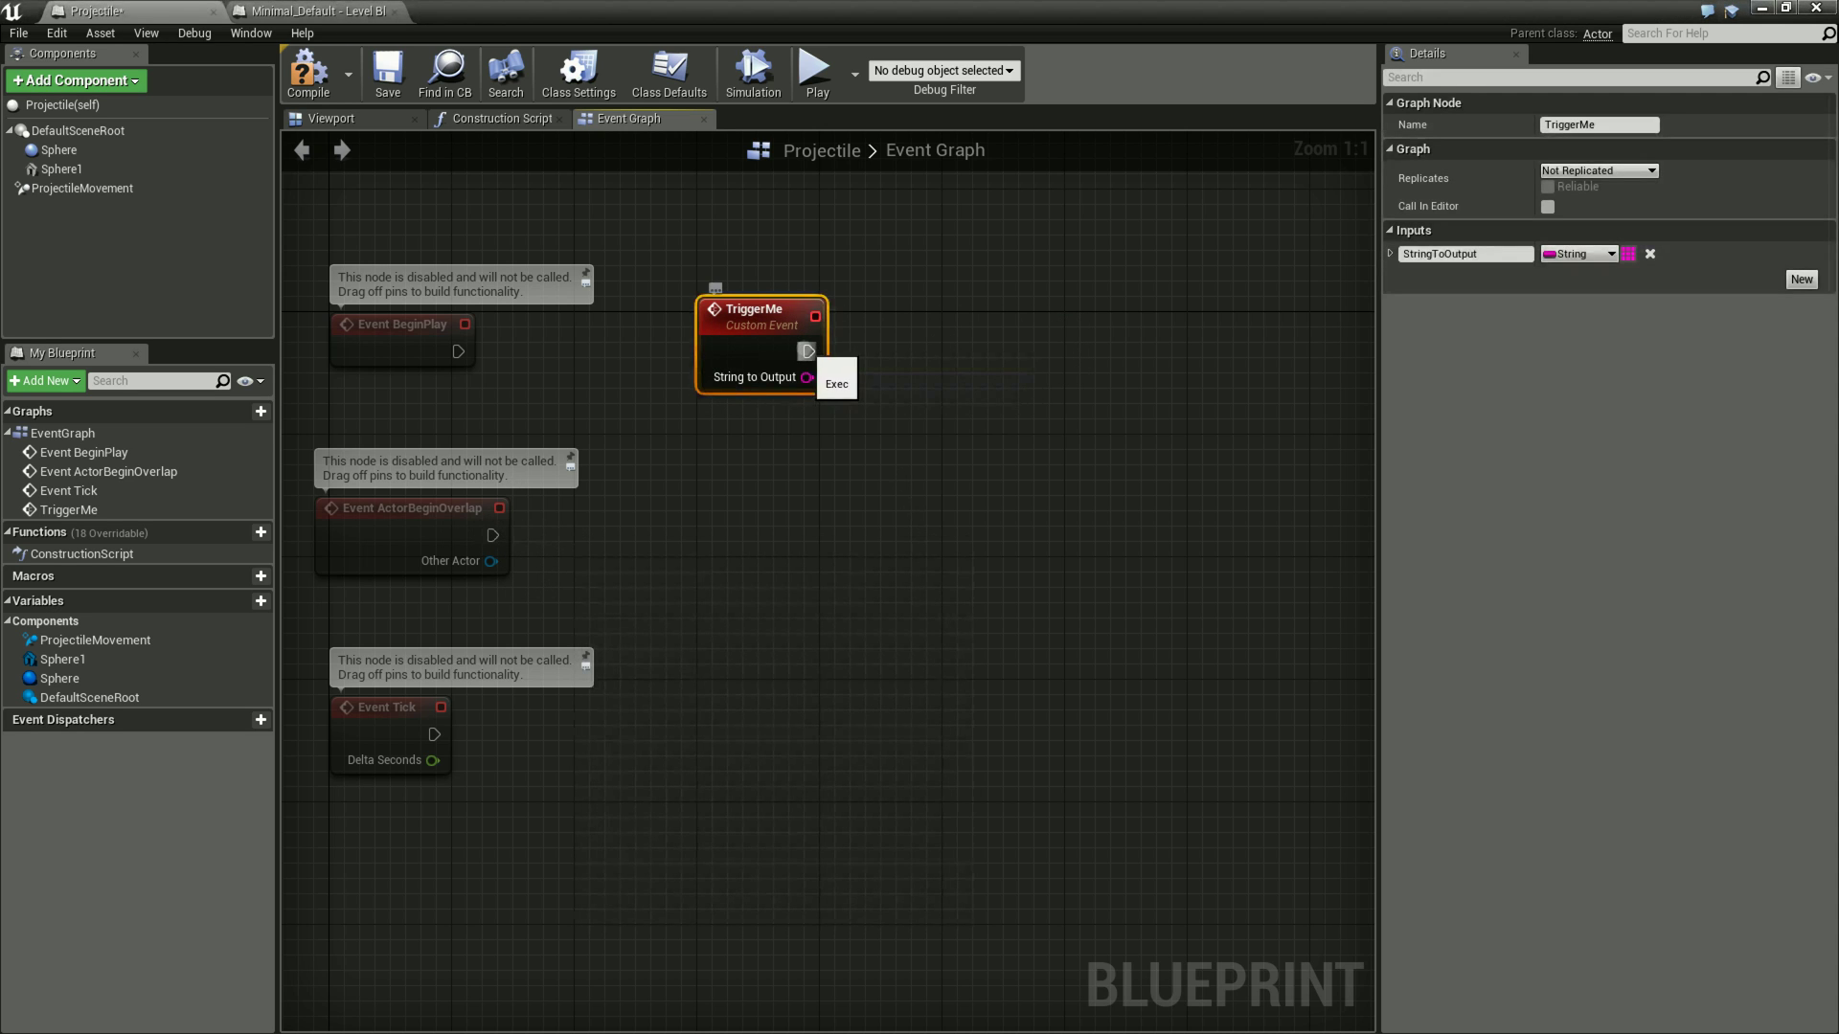
left_click_drag(807, 352, 942, 354)
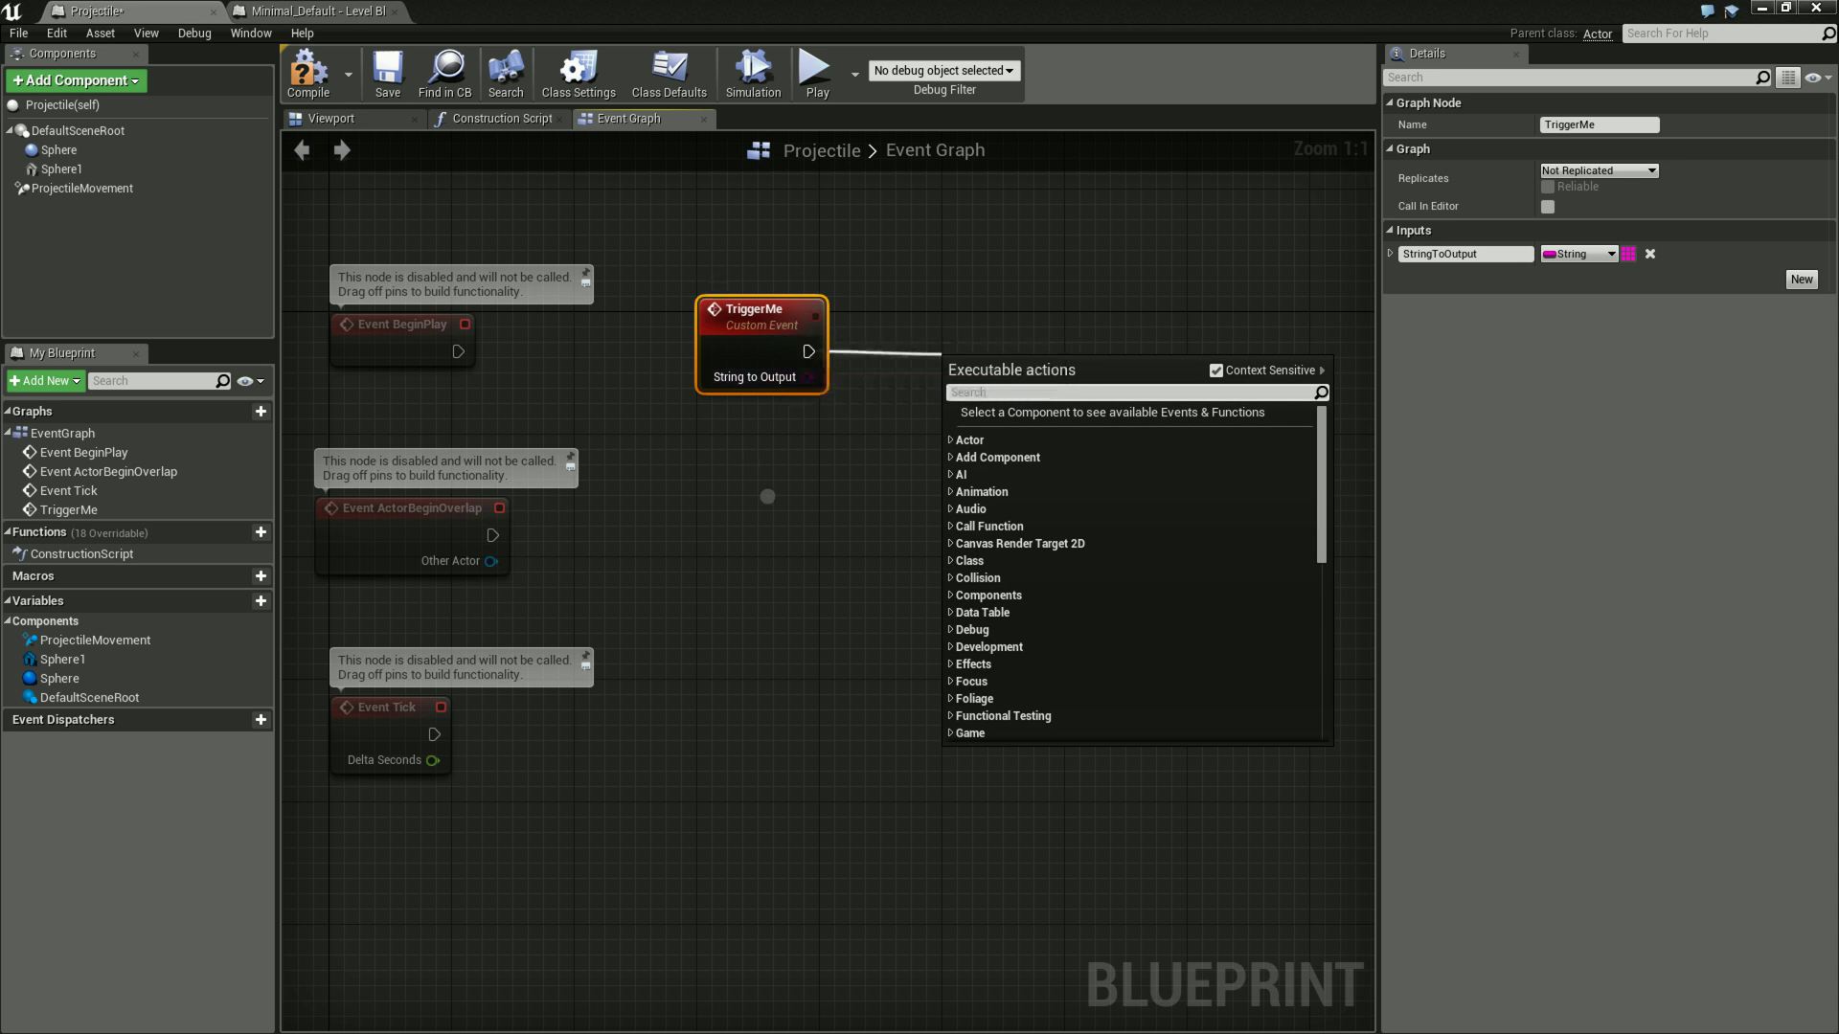
type("print")
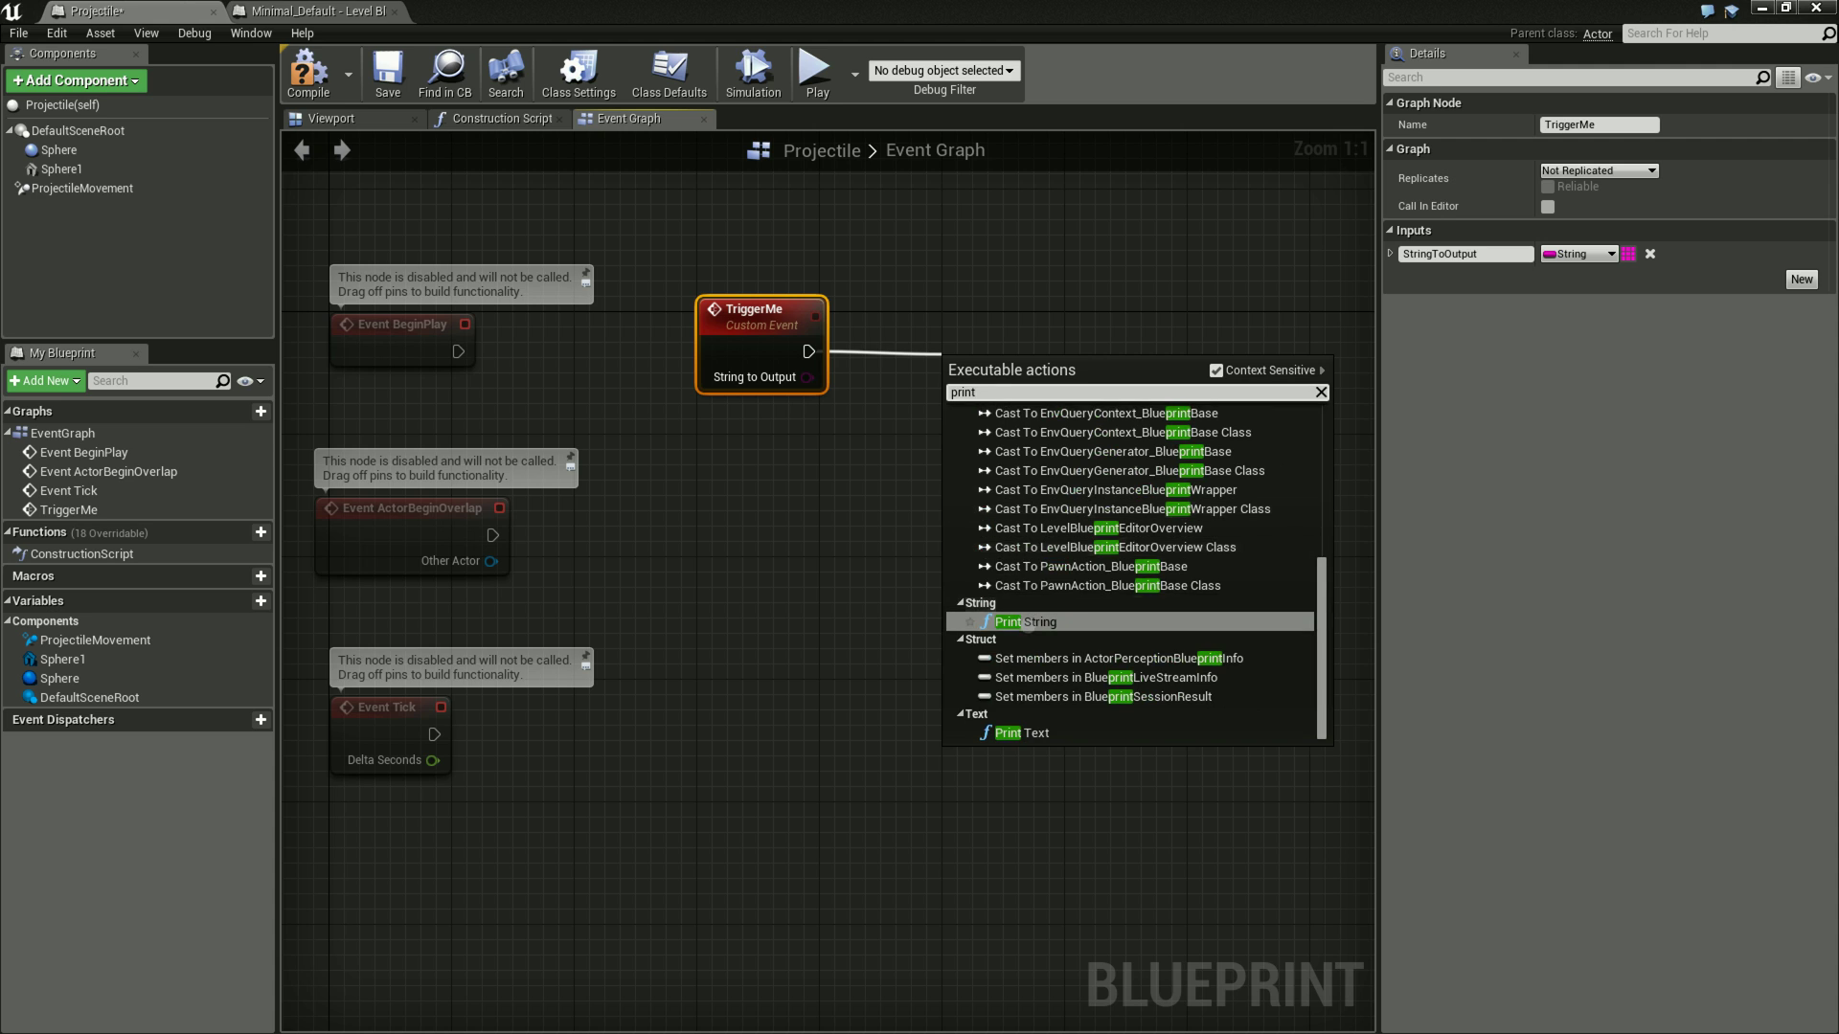
left_click(1029, 622)
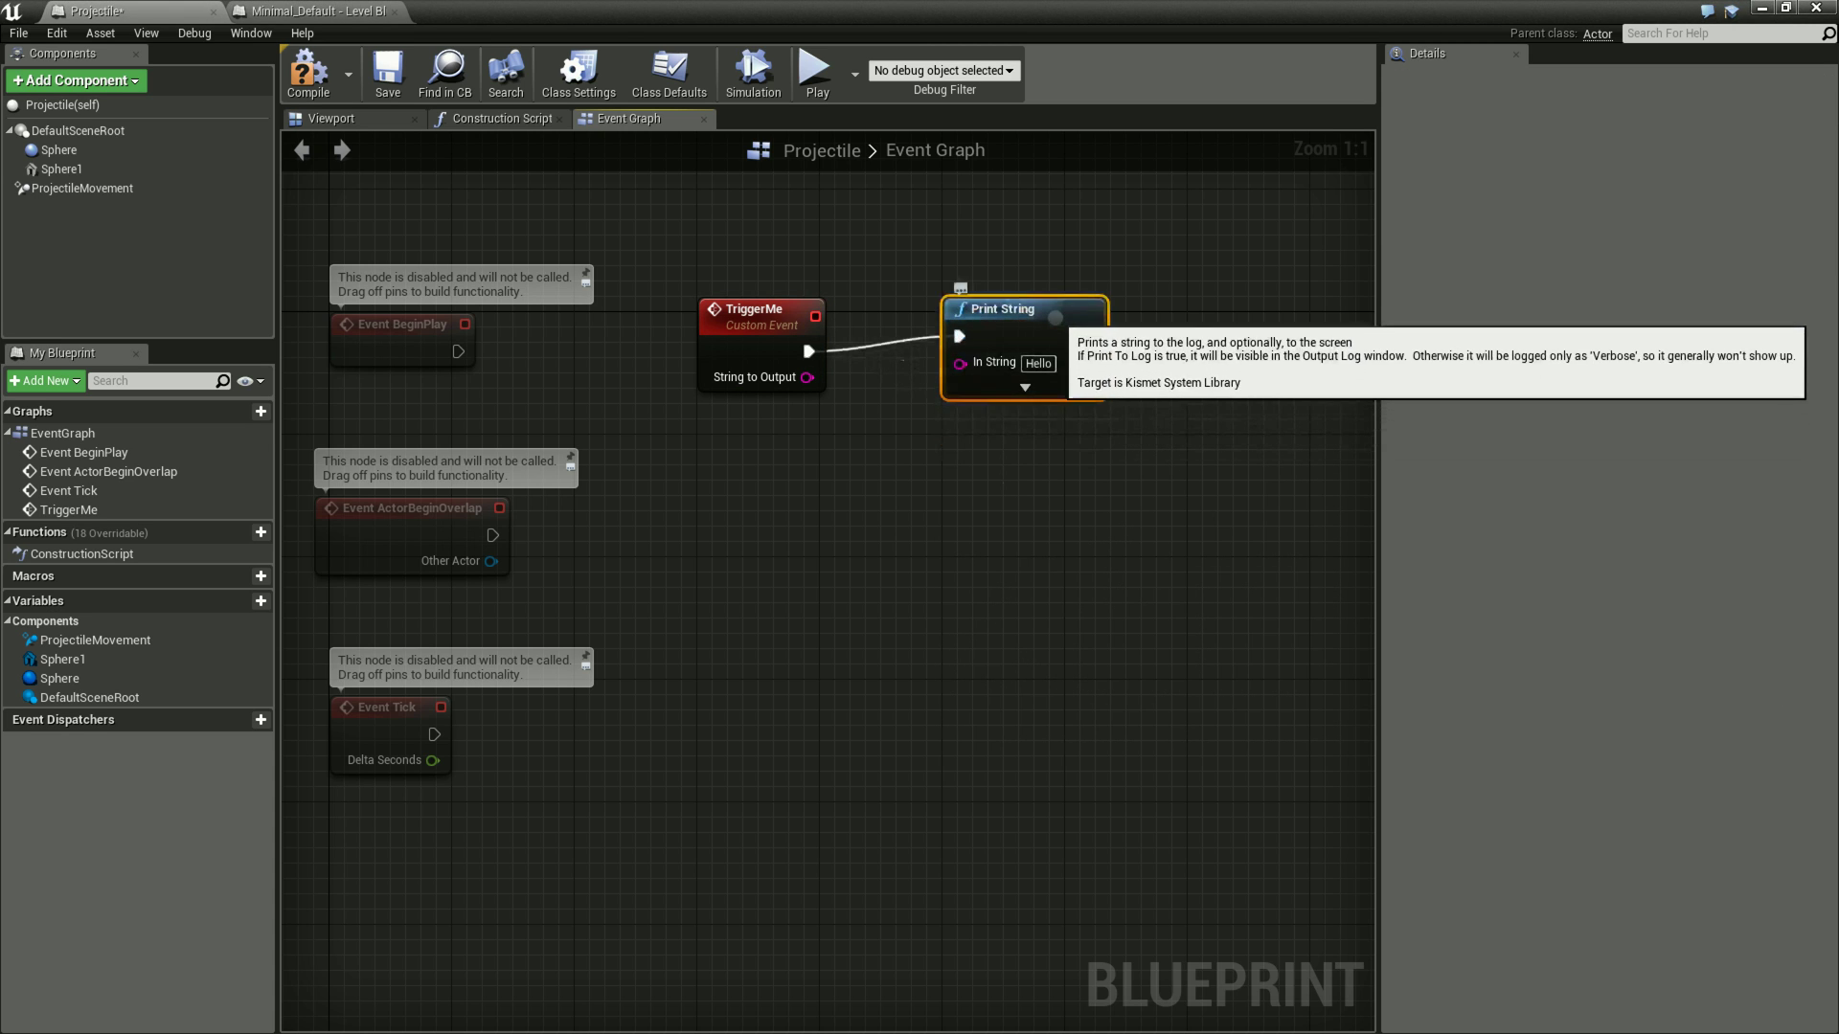
left_click_drag(1070, 362, 1071, 301)
left_click(996, 482)
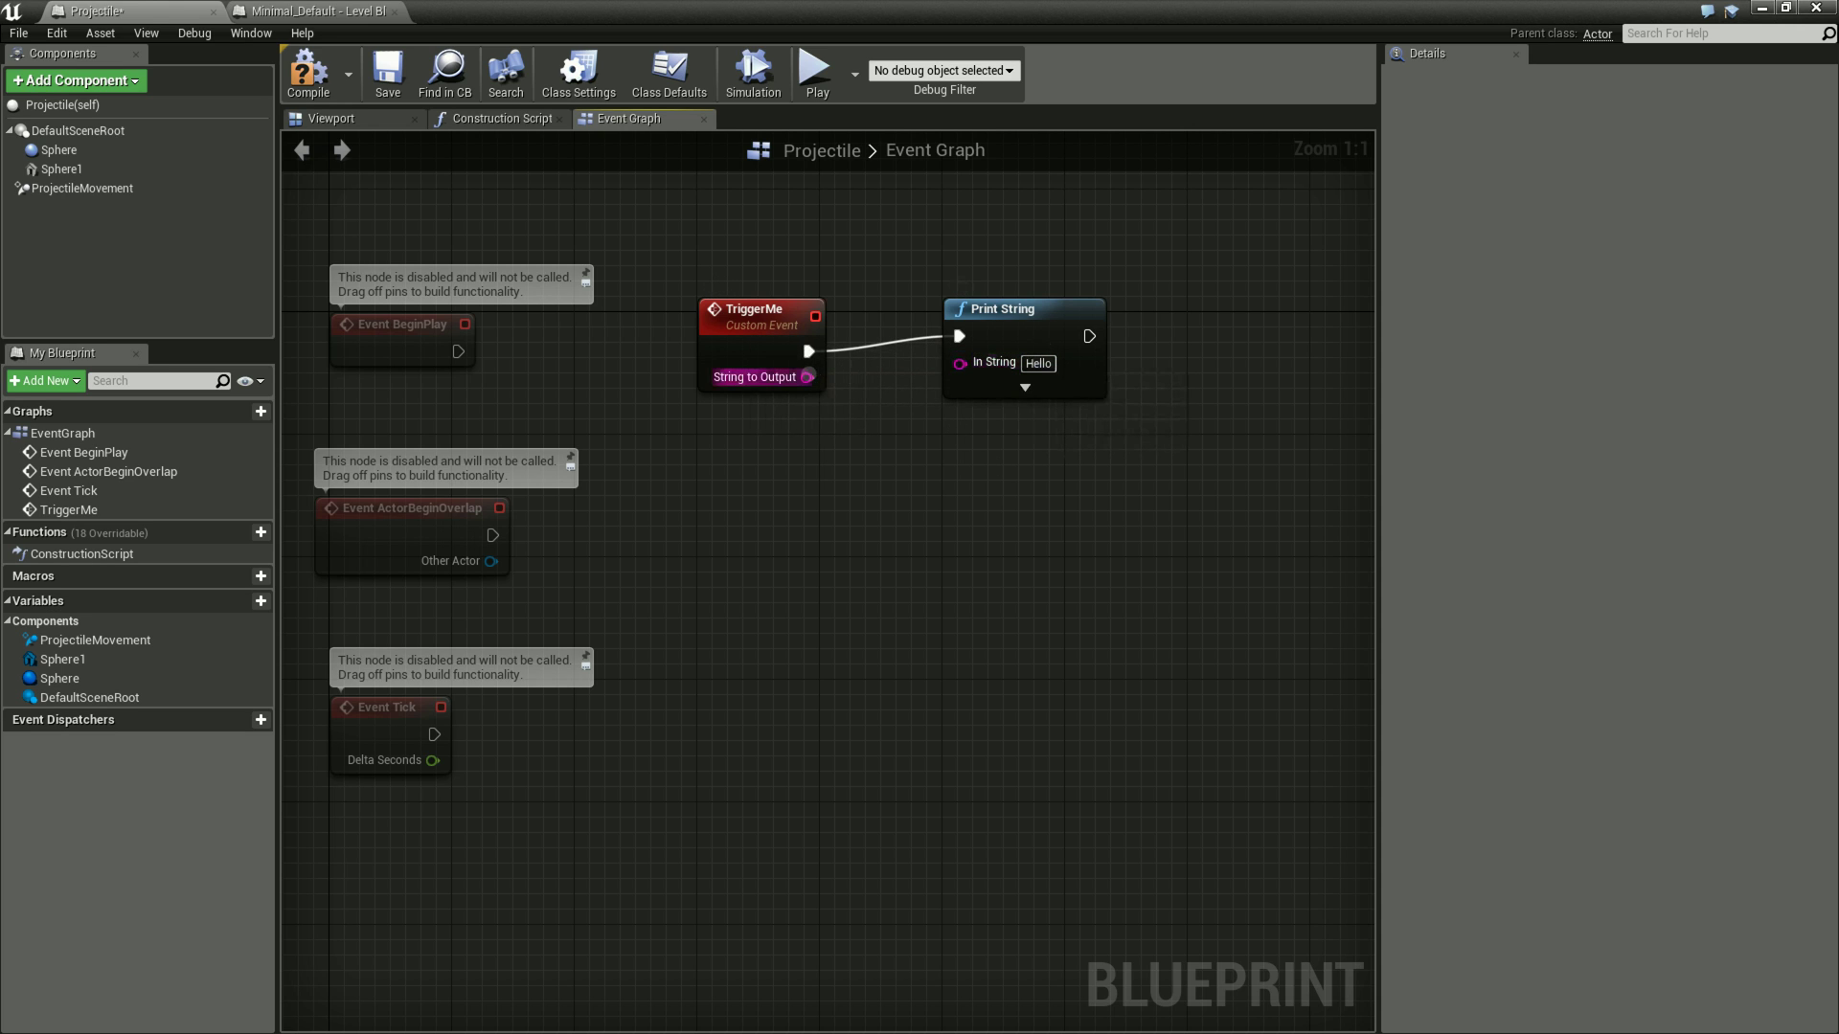
Wire TriggerMe's String to Output into Print String's In String.
left_click_drag(808, 377, 959, 363)
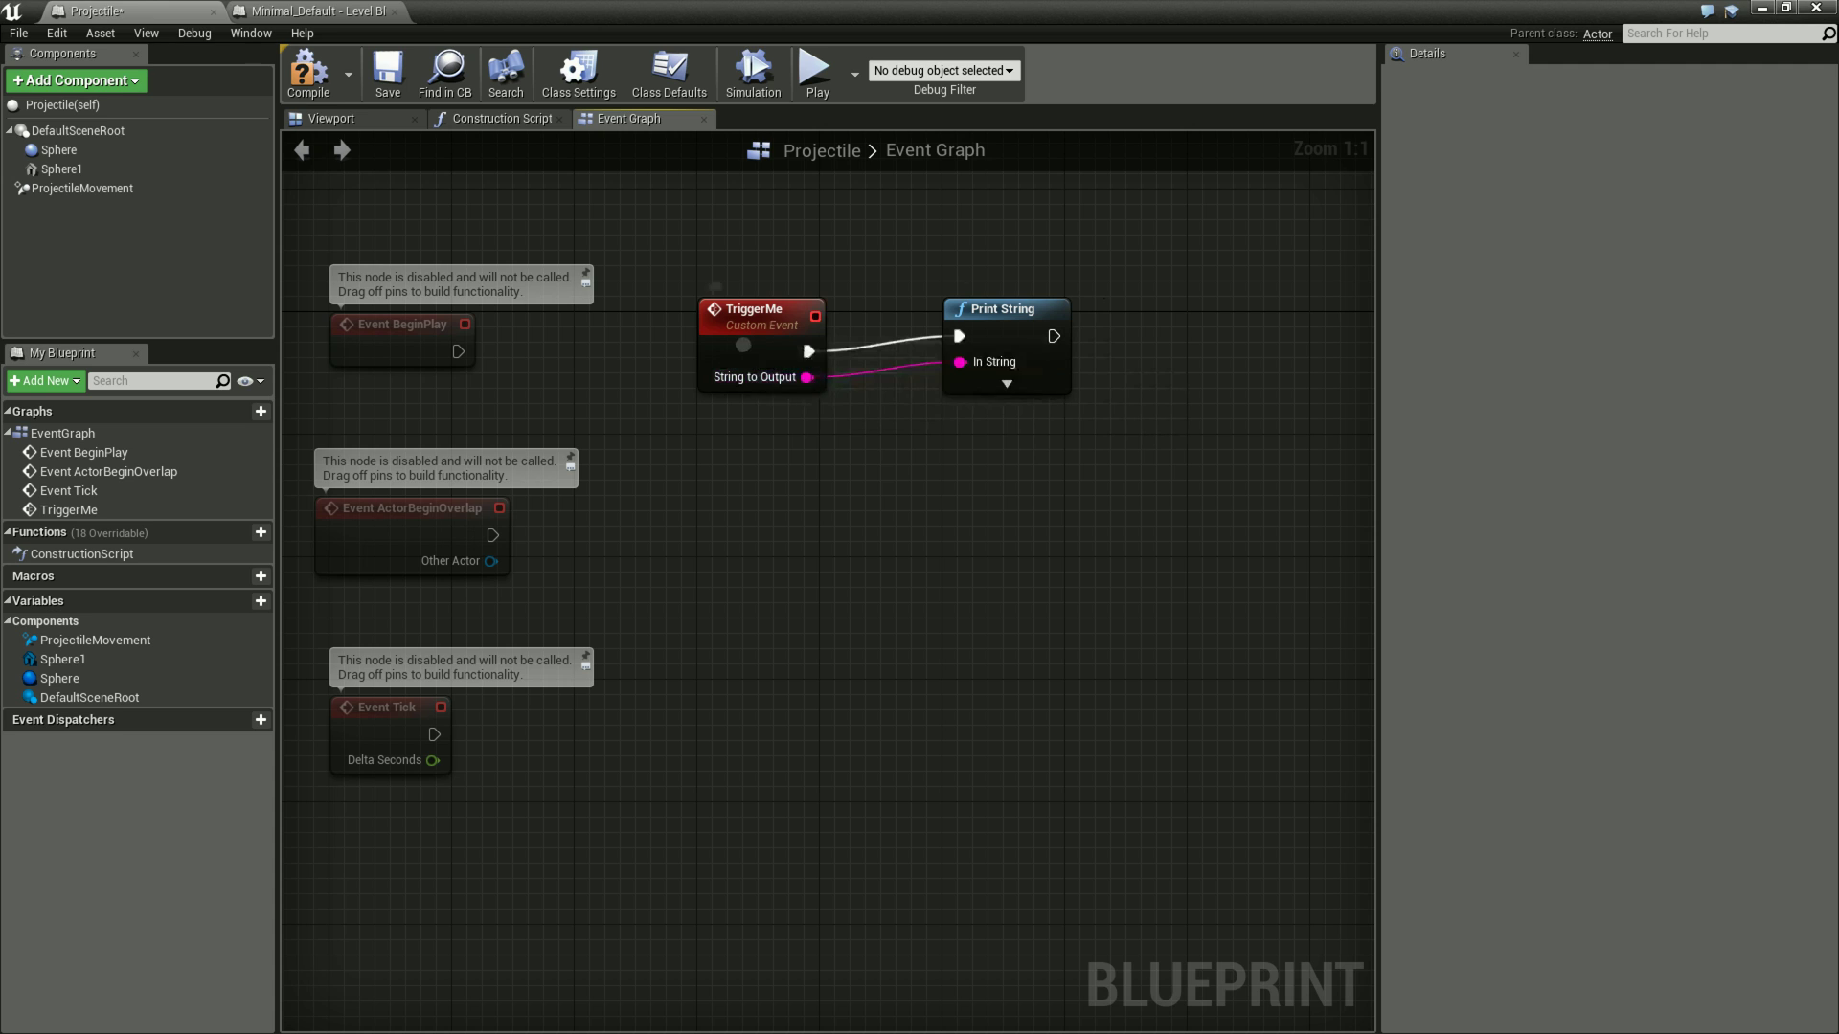
left_click(758, 345)
left_click(834, 461)
Set Print String's Text Color to red-orange.
left_click(1006, 383)
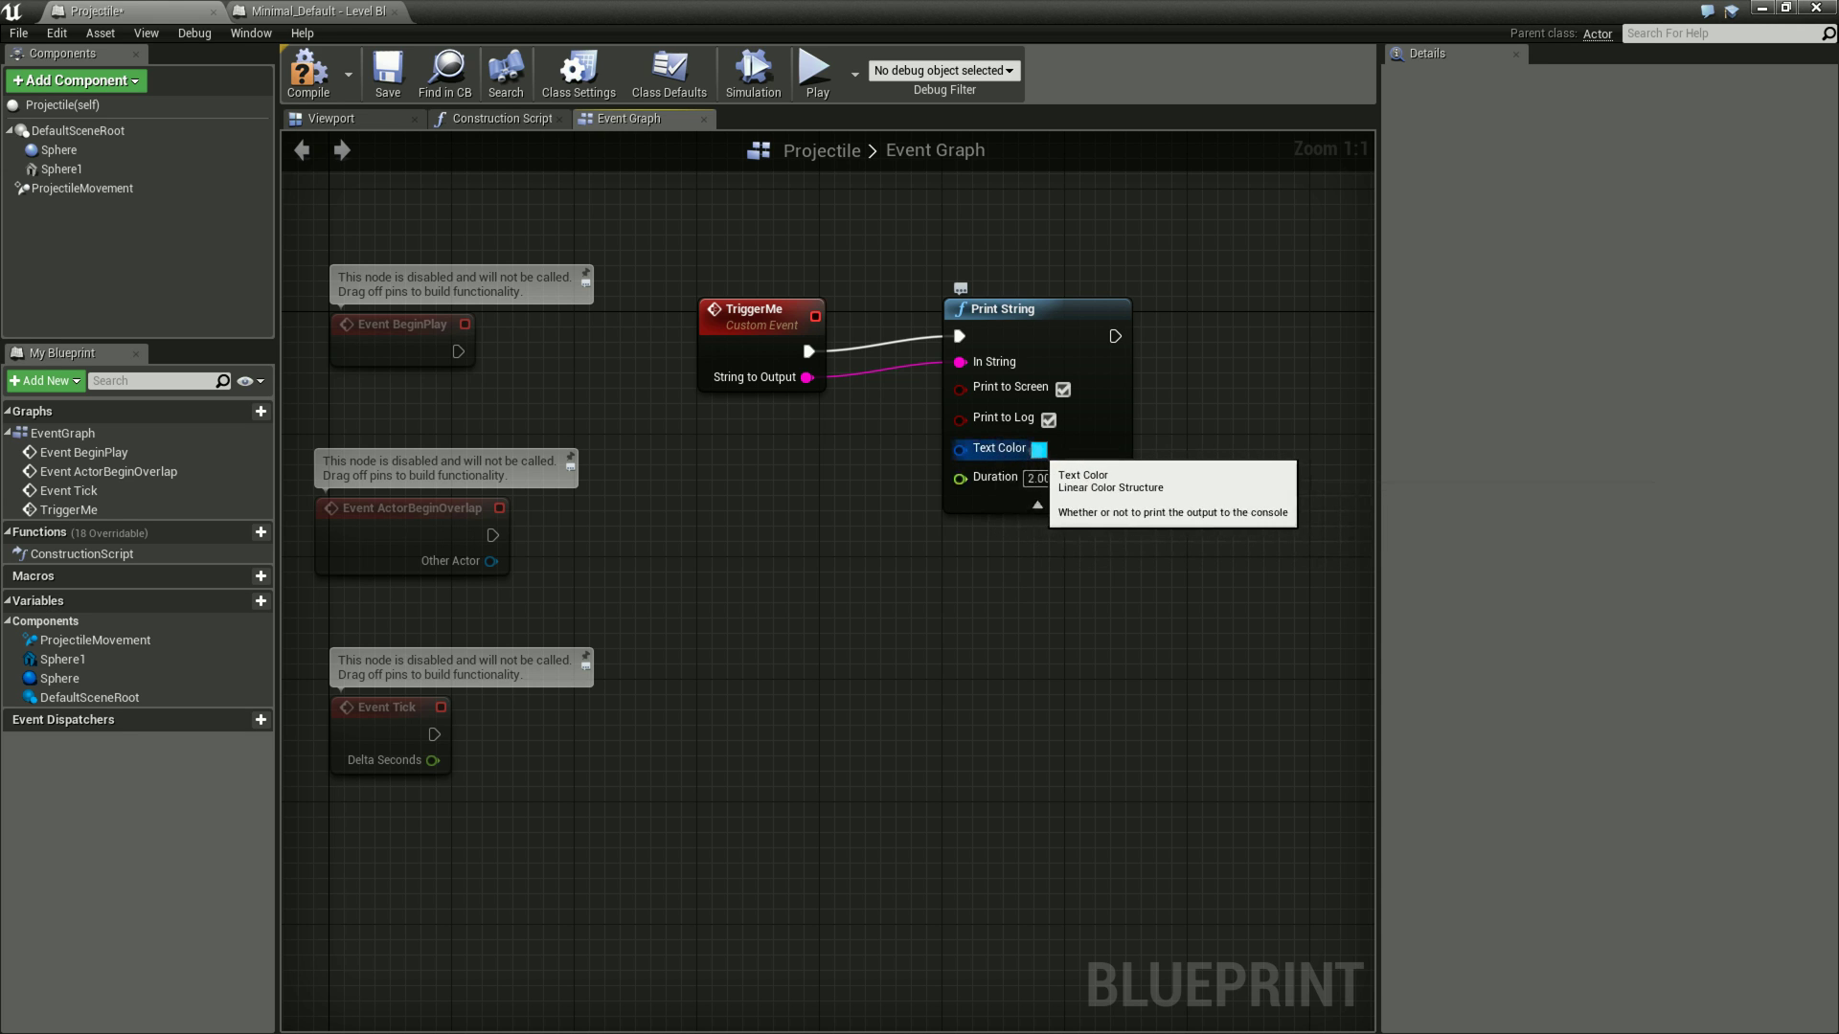
left_click(1038, 449)
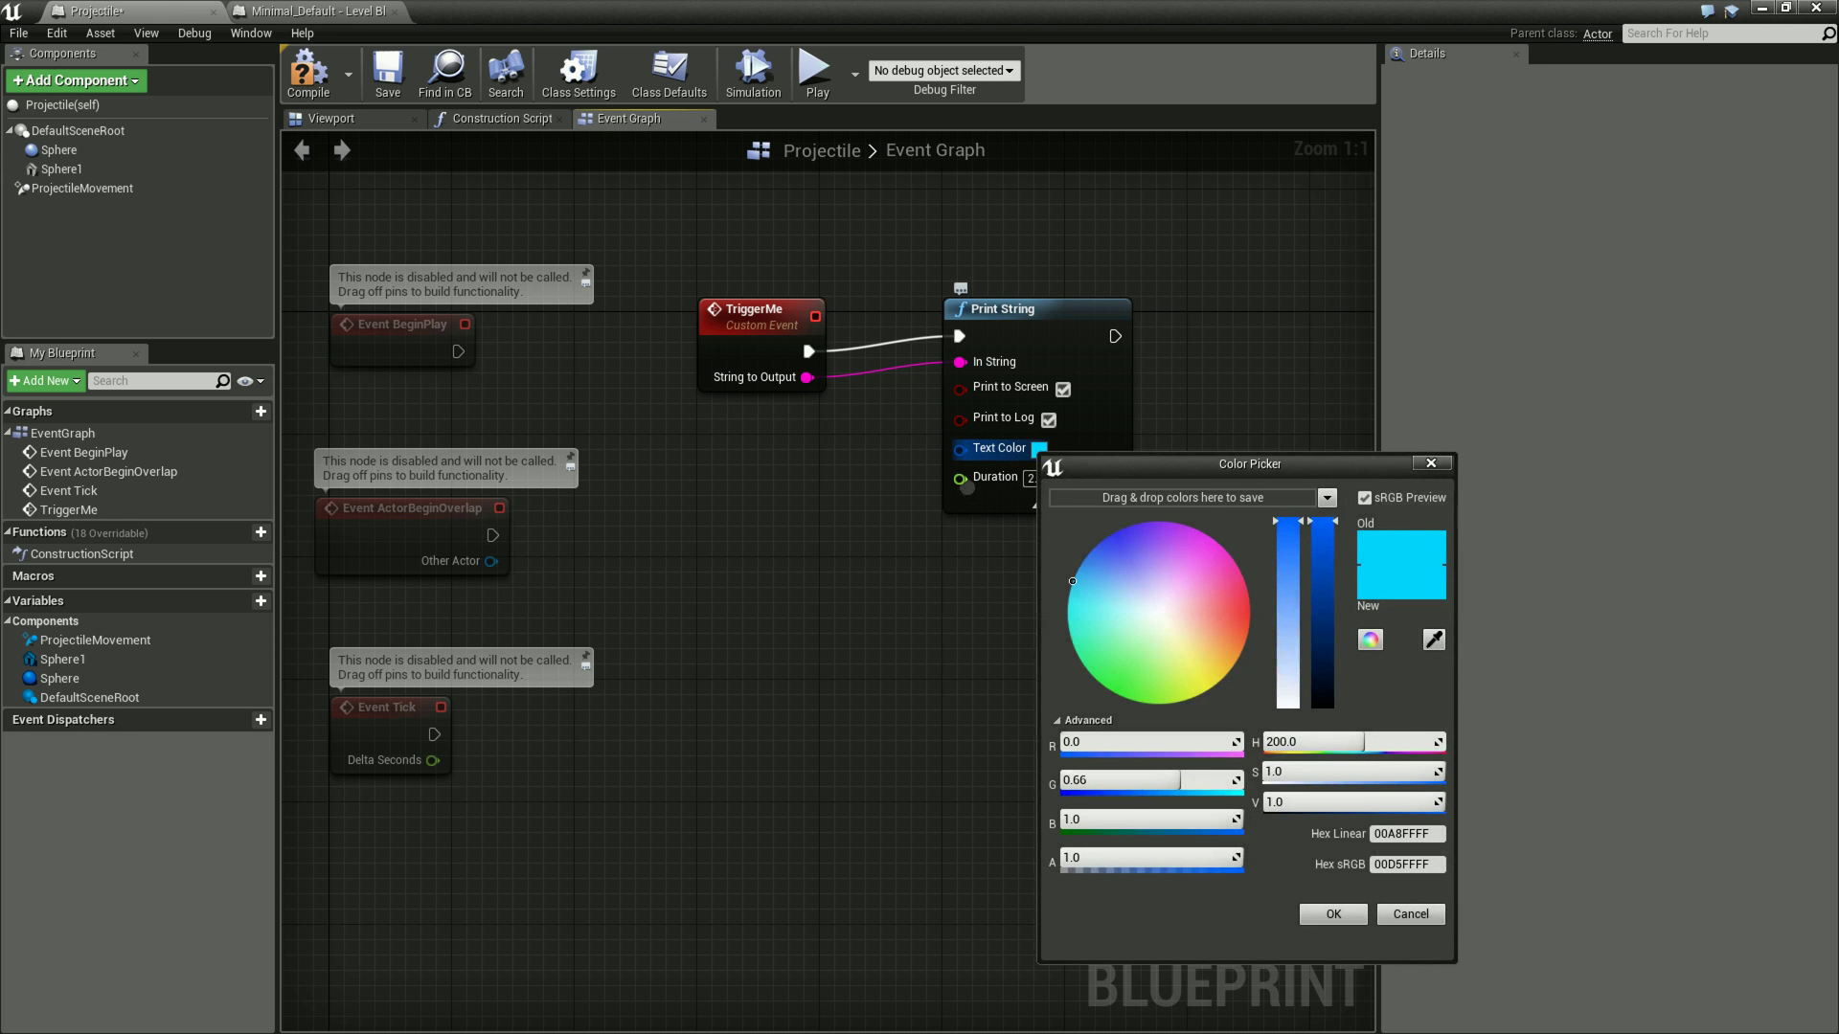
left_click_drag(1071, 580, 1390, 624)
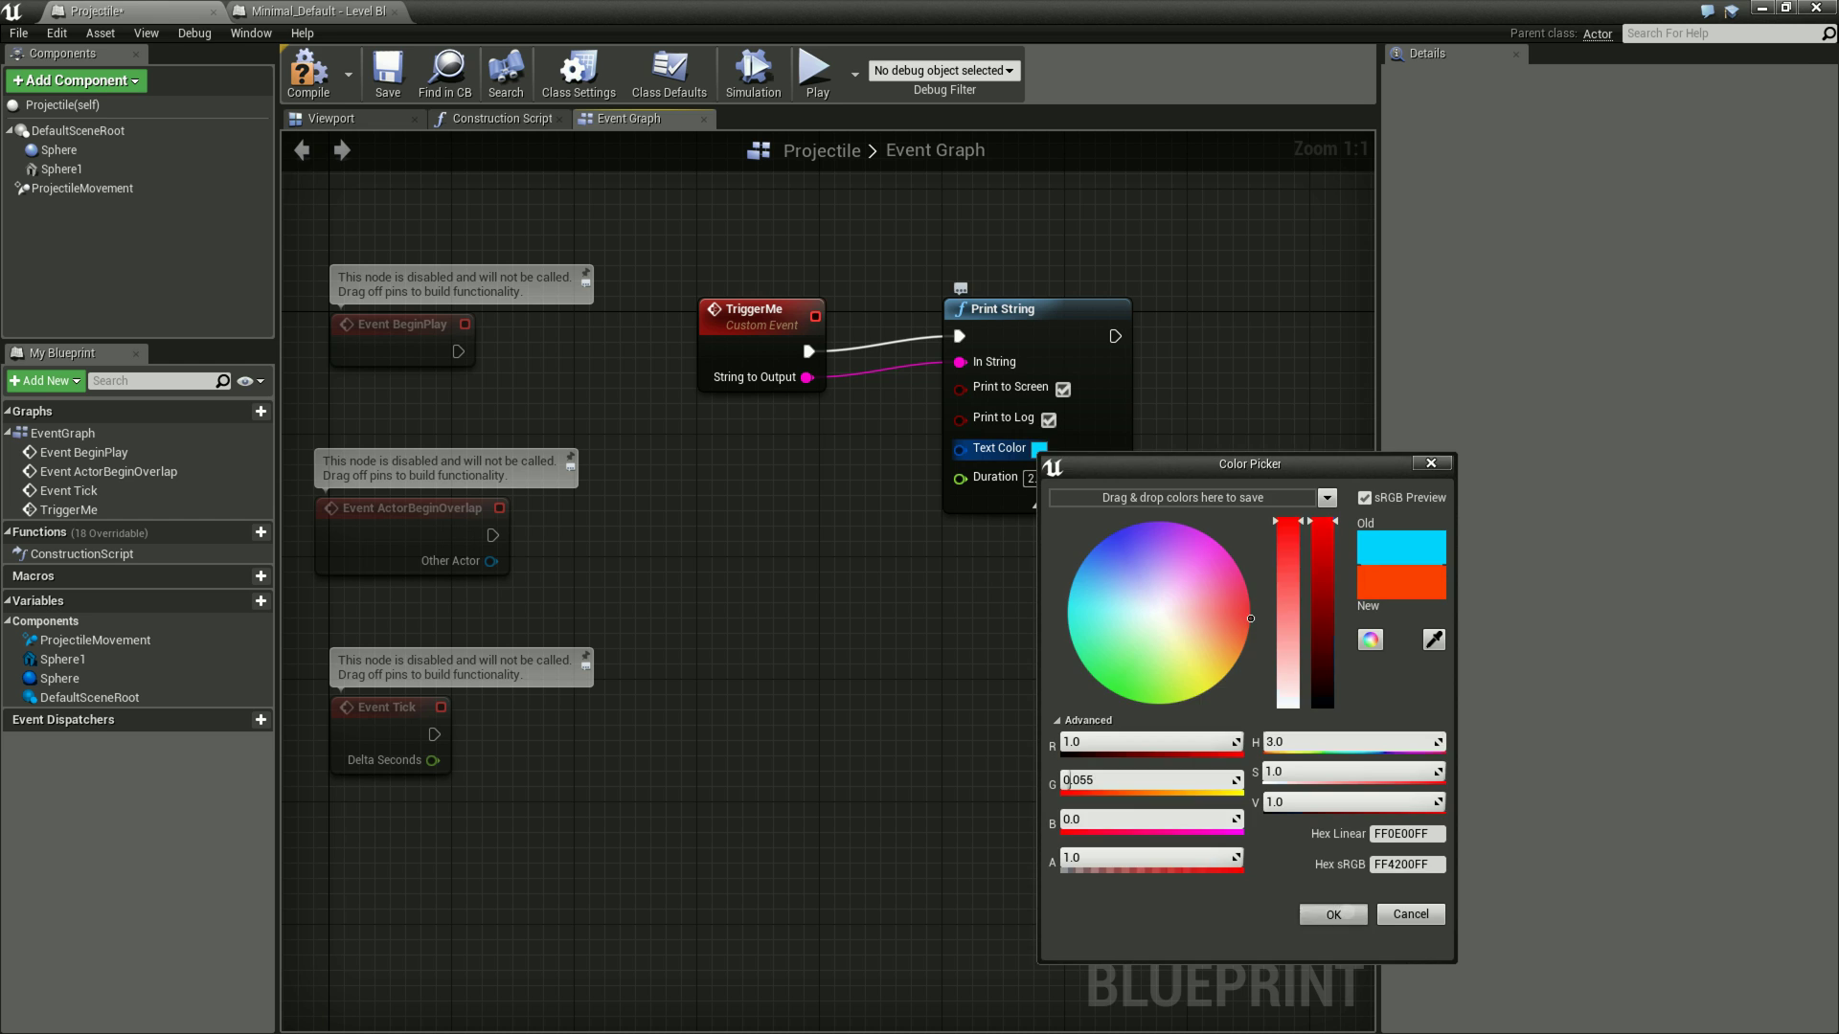
key("Return")
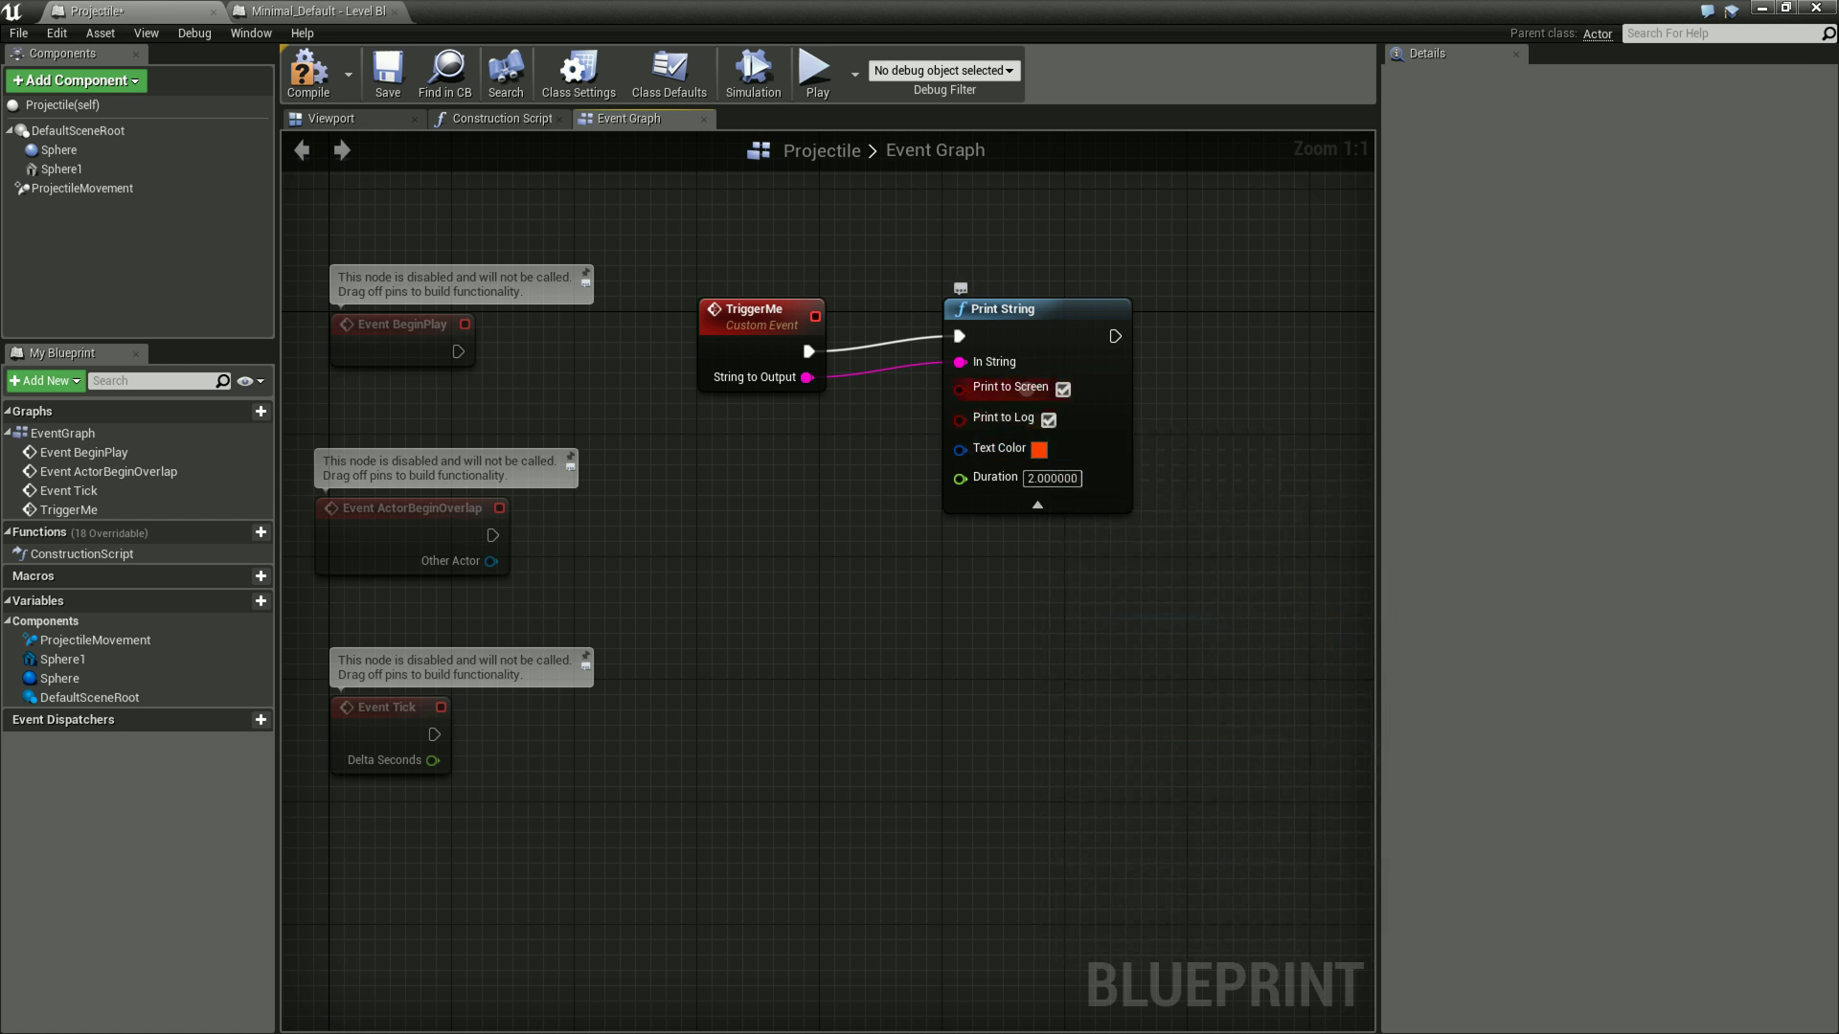
left_click(1038, 504)
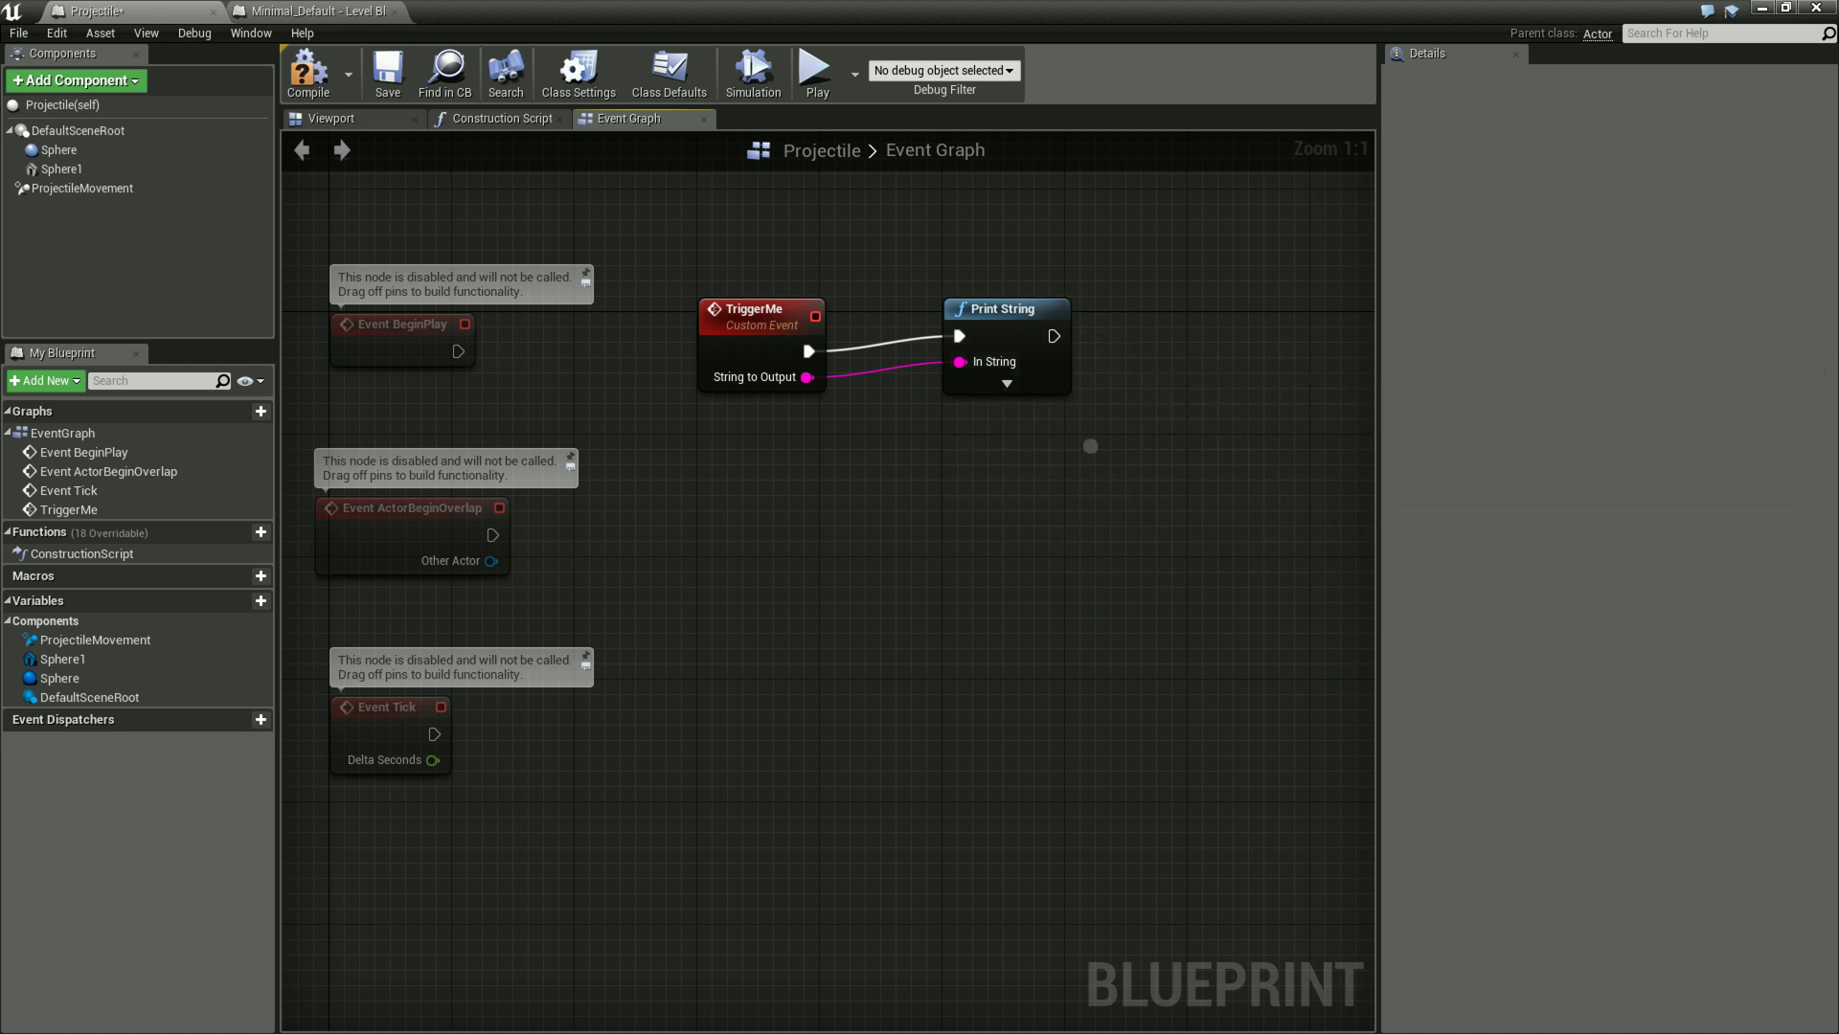
Compile and save the Projectile blueprint.
right_click_drag(1089, 446, 982, 443)
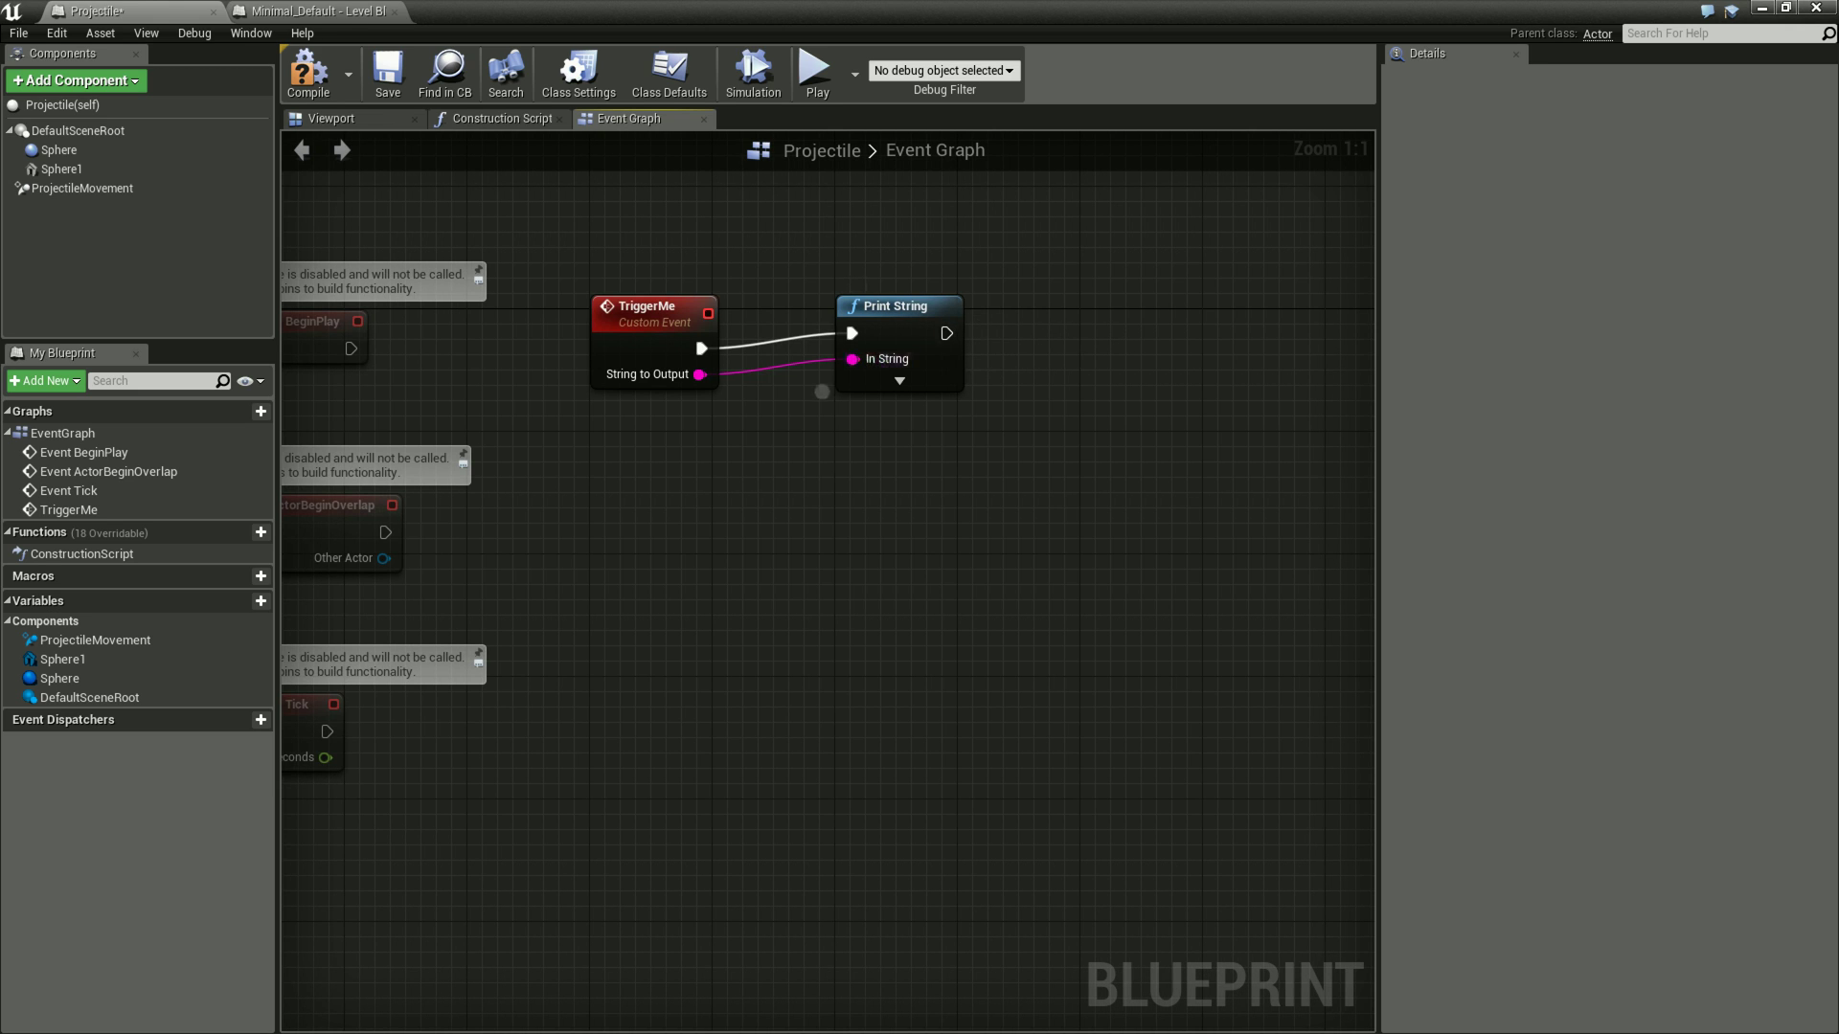
right_click_drag(822, 391, 919, 453)
left_click_drag(833, 313, 680, 460)
left_click(843, 575)
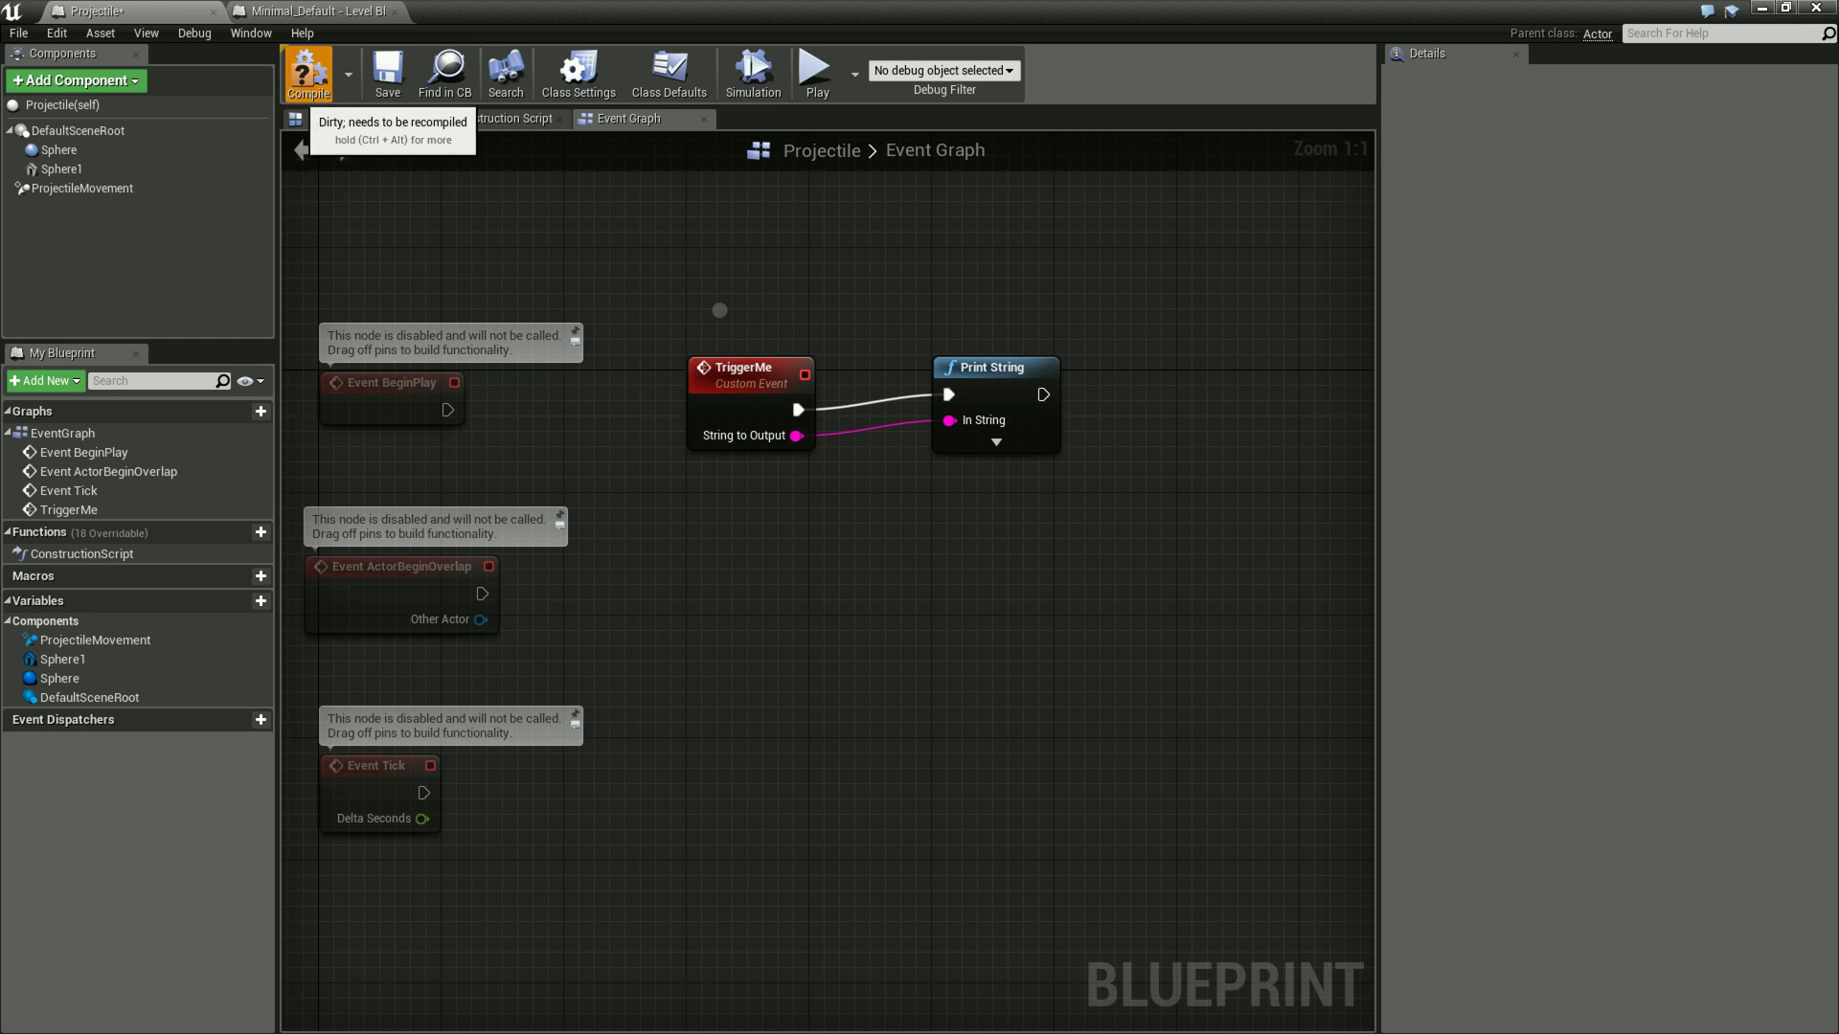
left_click(388, 75)
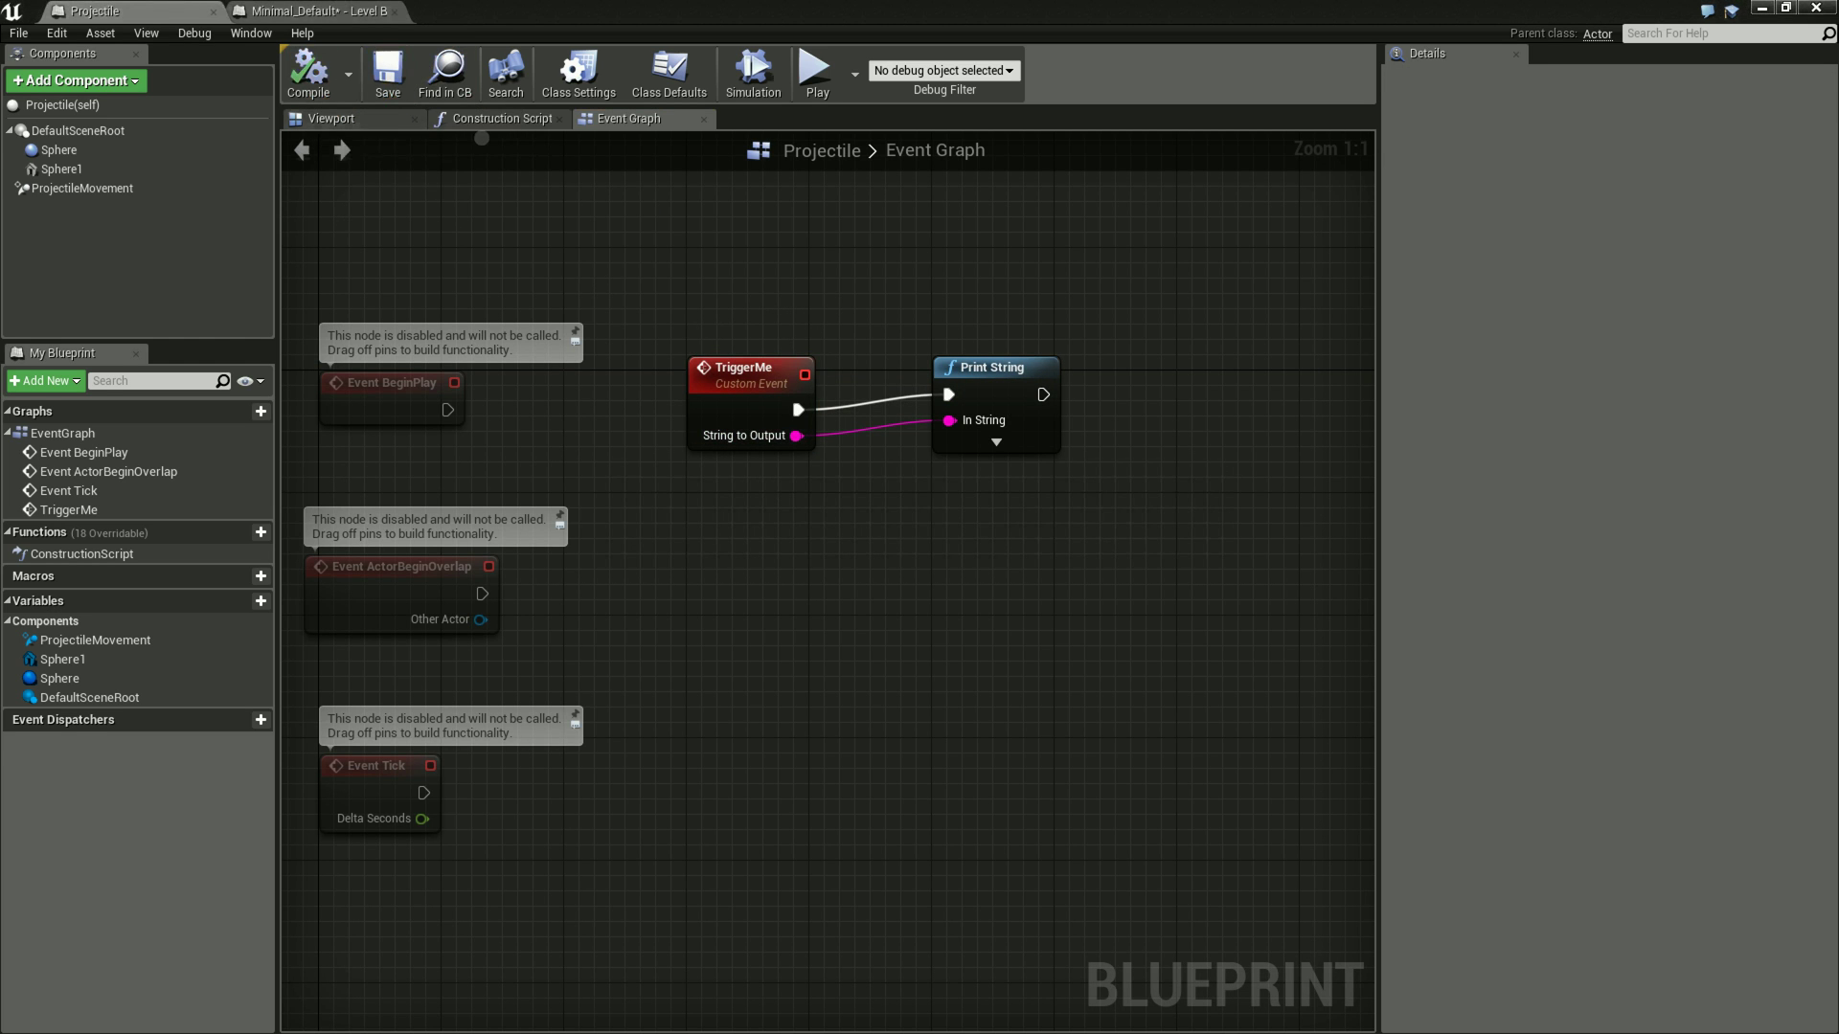
left_click(496, 119)
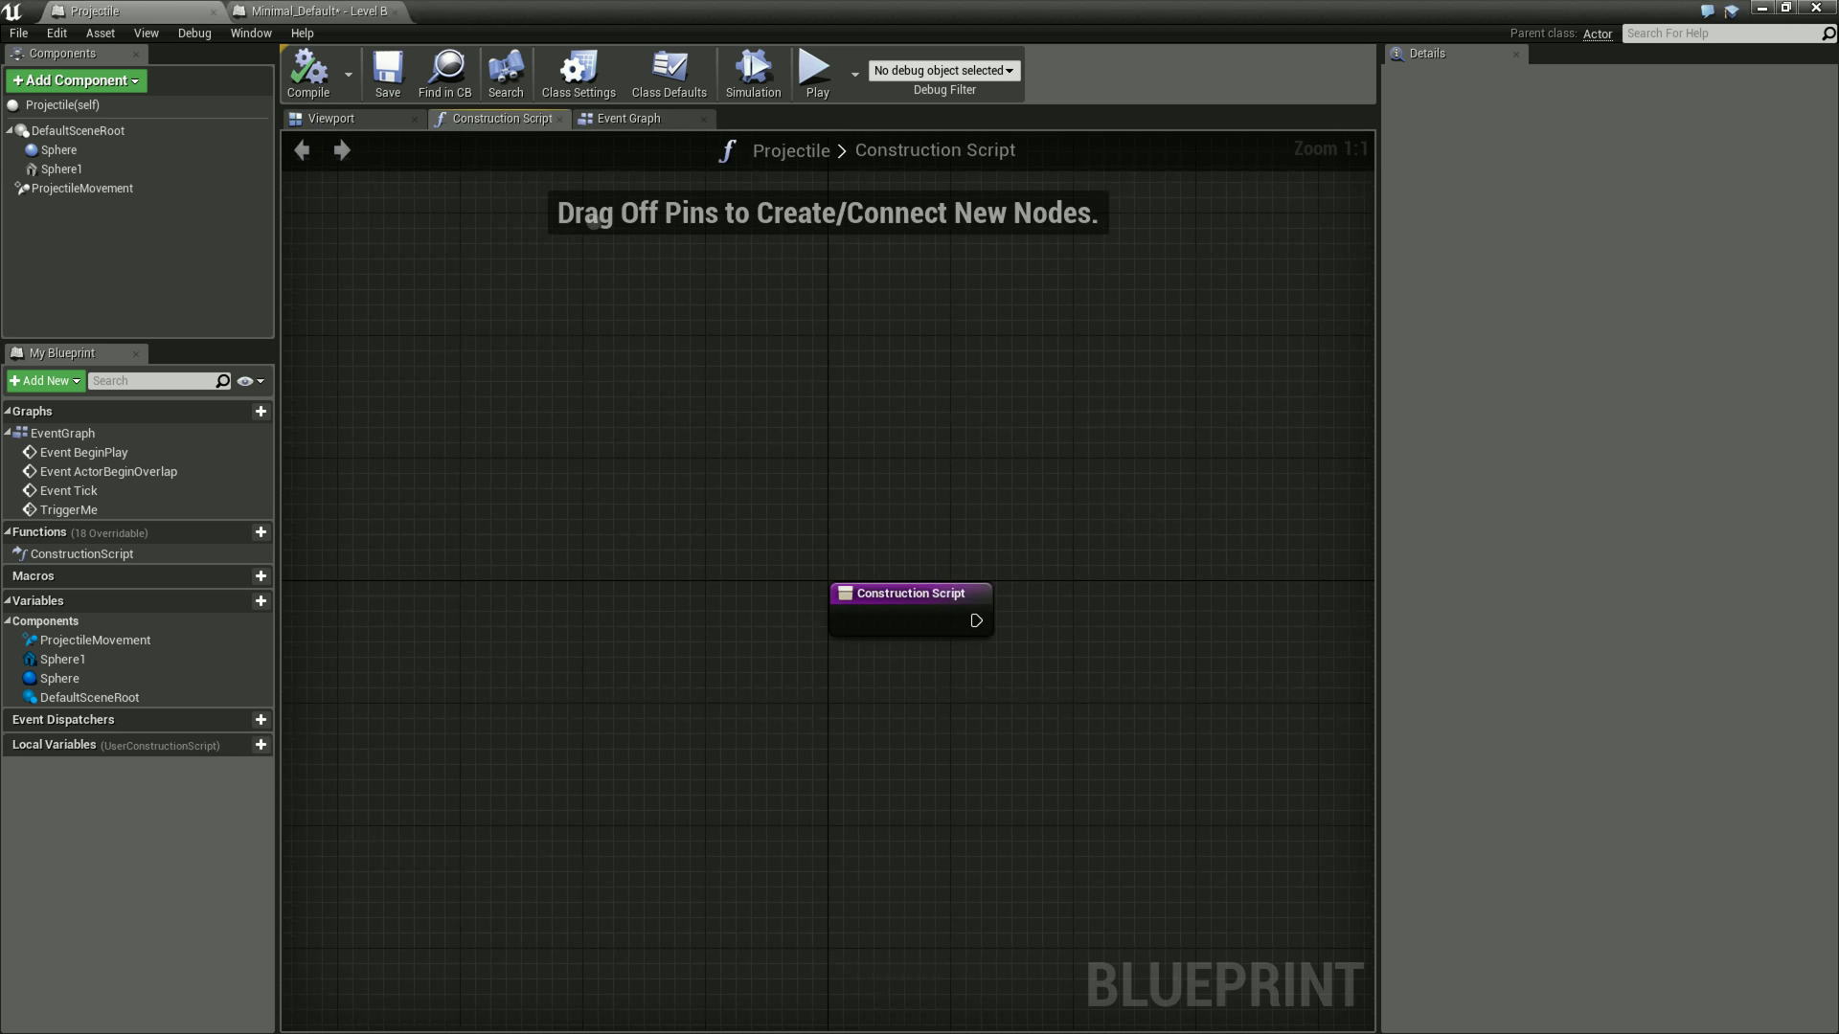
Back in the Level Blueprint, select SpawnActor Projectile and drag a new connection from its exec output.
left_click(619, 118)
left_click(273, 12)
mouse_move(1036, 434)
right_mouse_down()
mouse_move(1058, 431)
mouse_move(1052, 310)
right_mouse_up()
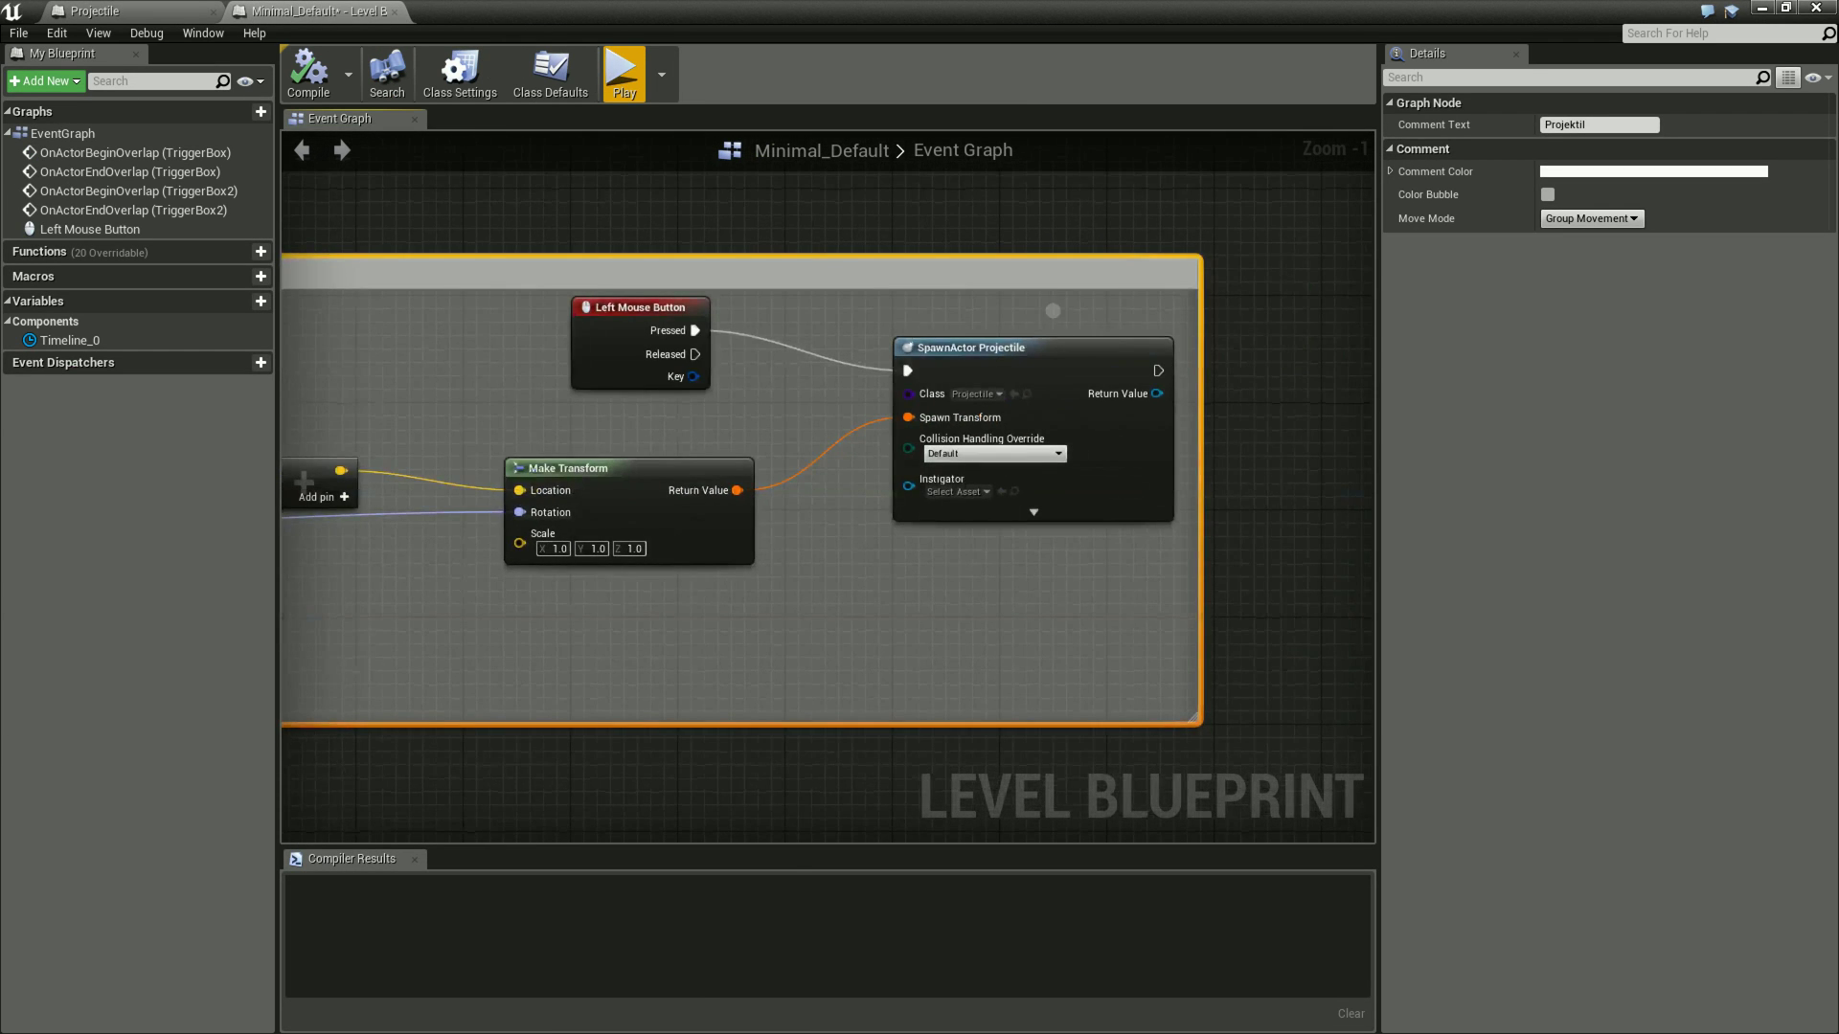
right_click_drag(663, 263, 475, 250)
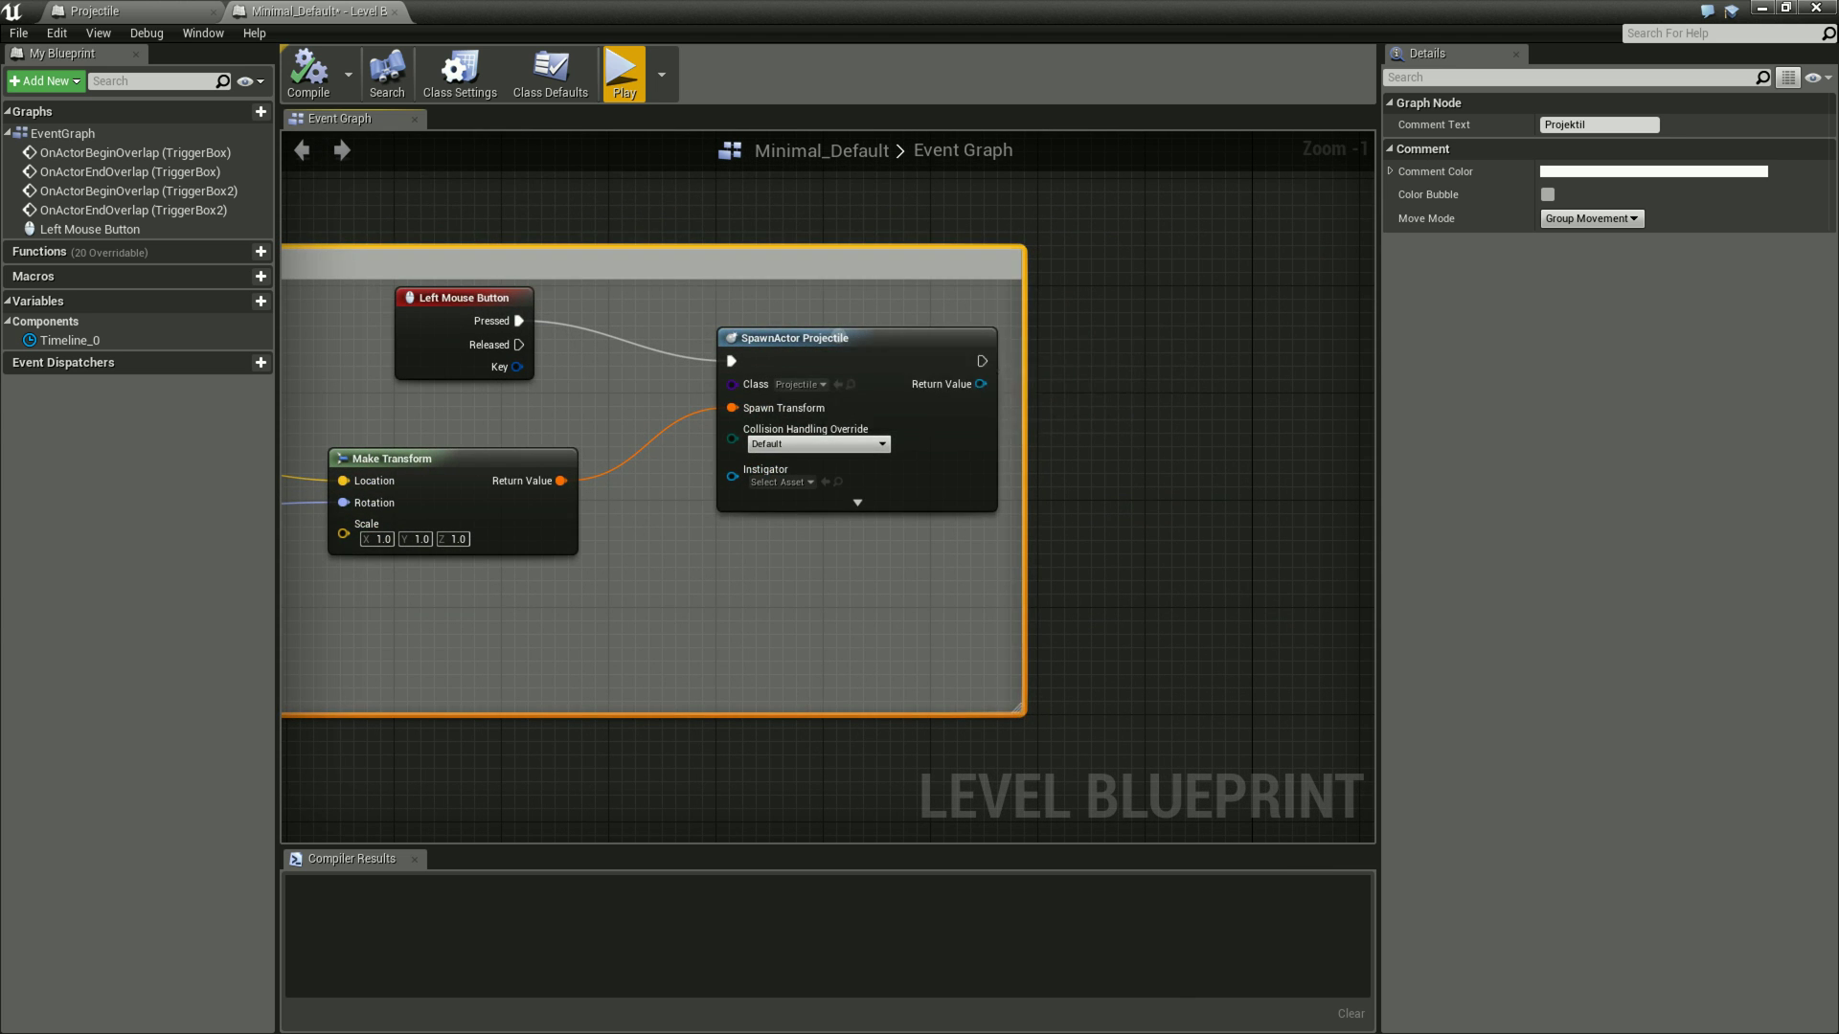
left_click(872, 354)
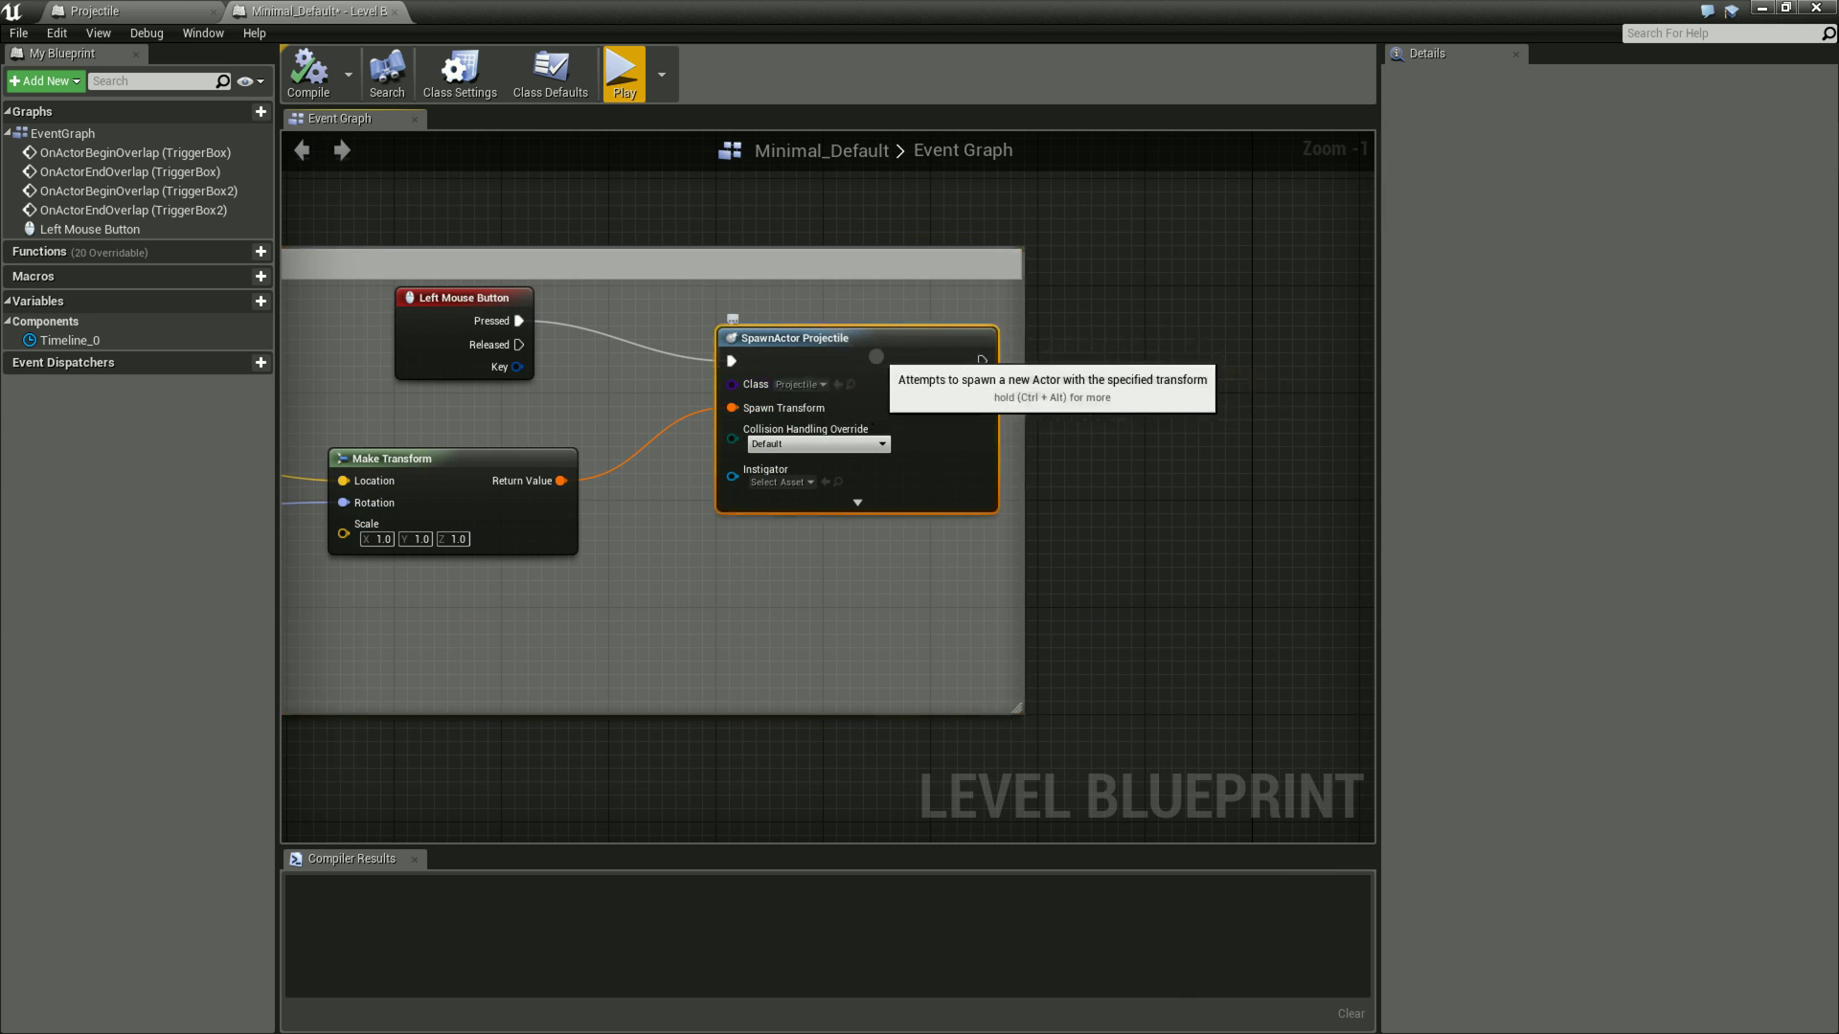
right_click_drag(875, 356, 732, 305)
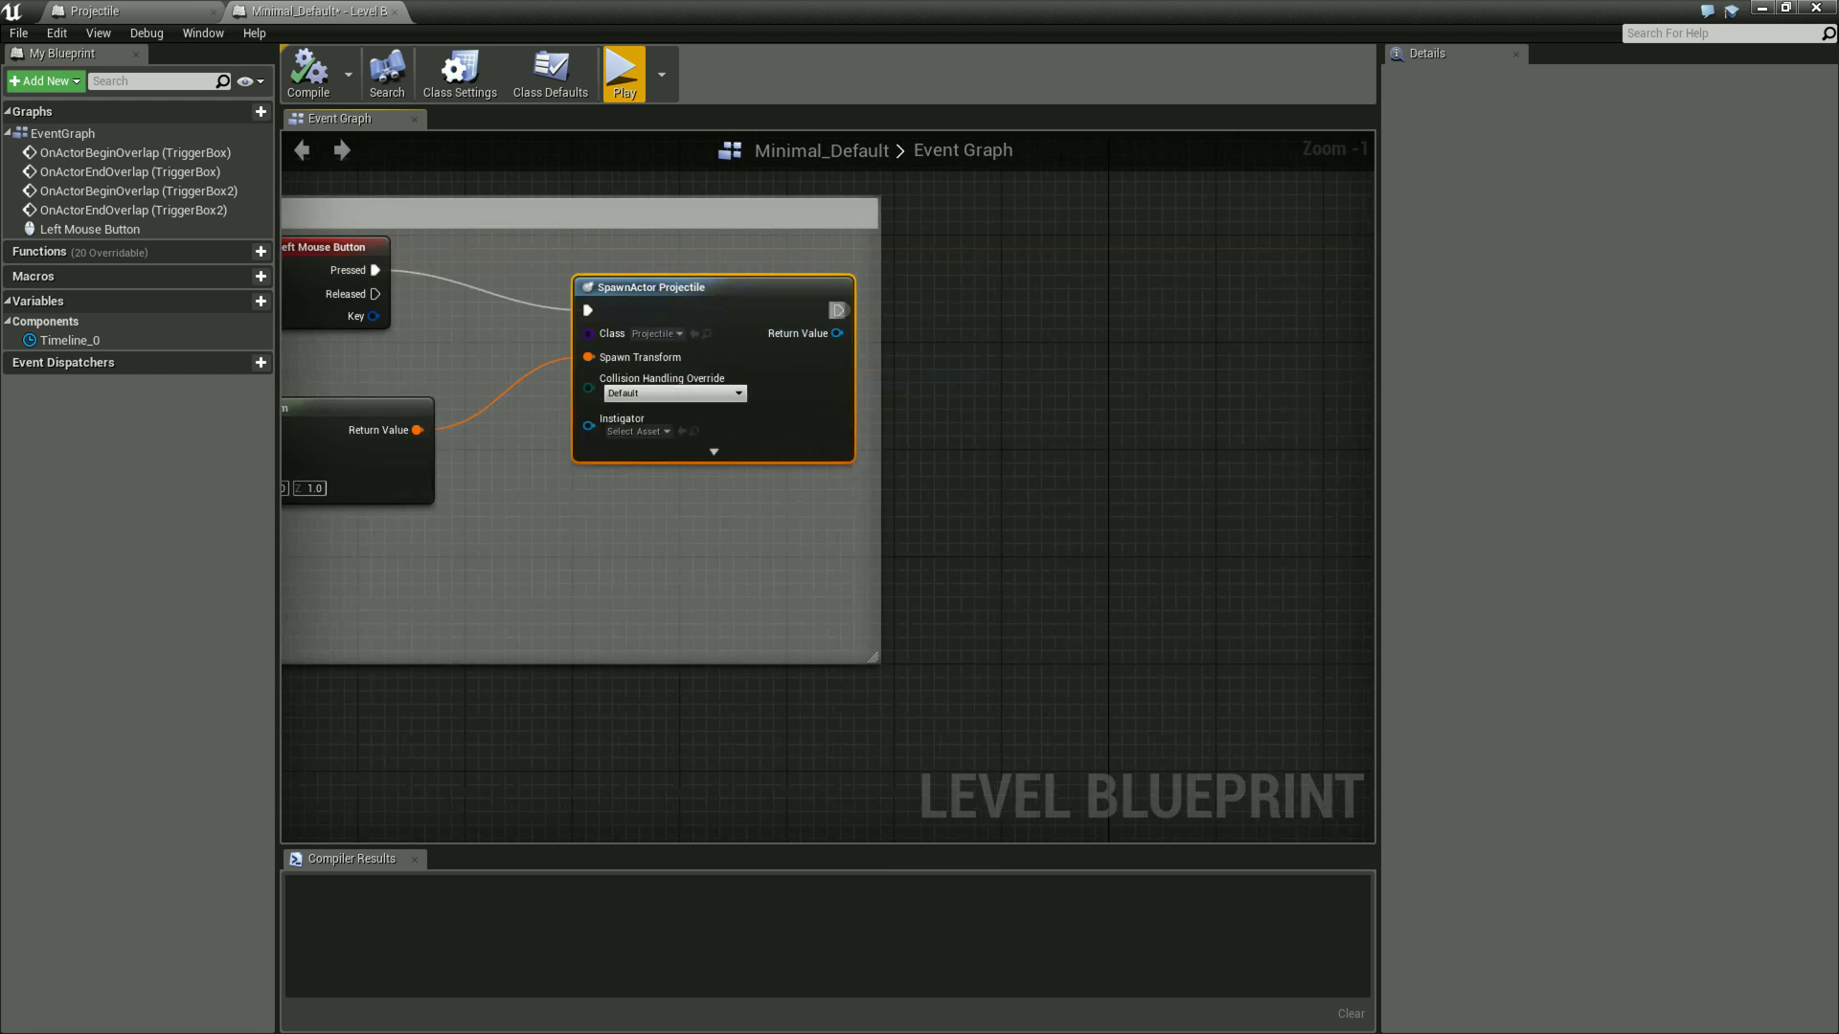
left_click_drag(841, 311, 983, 323)
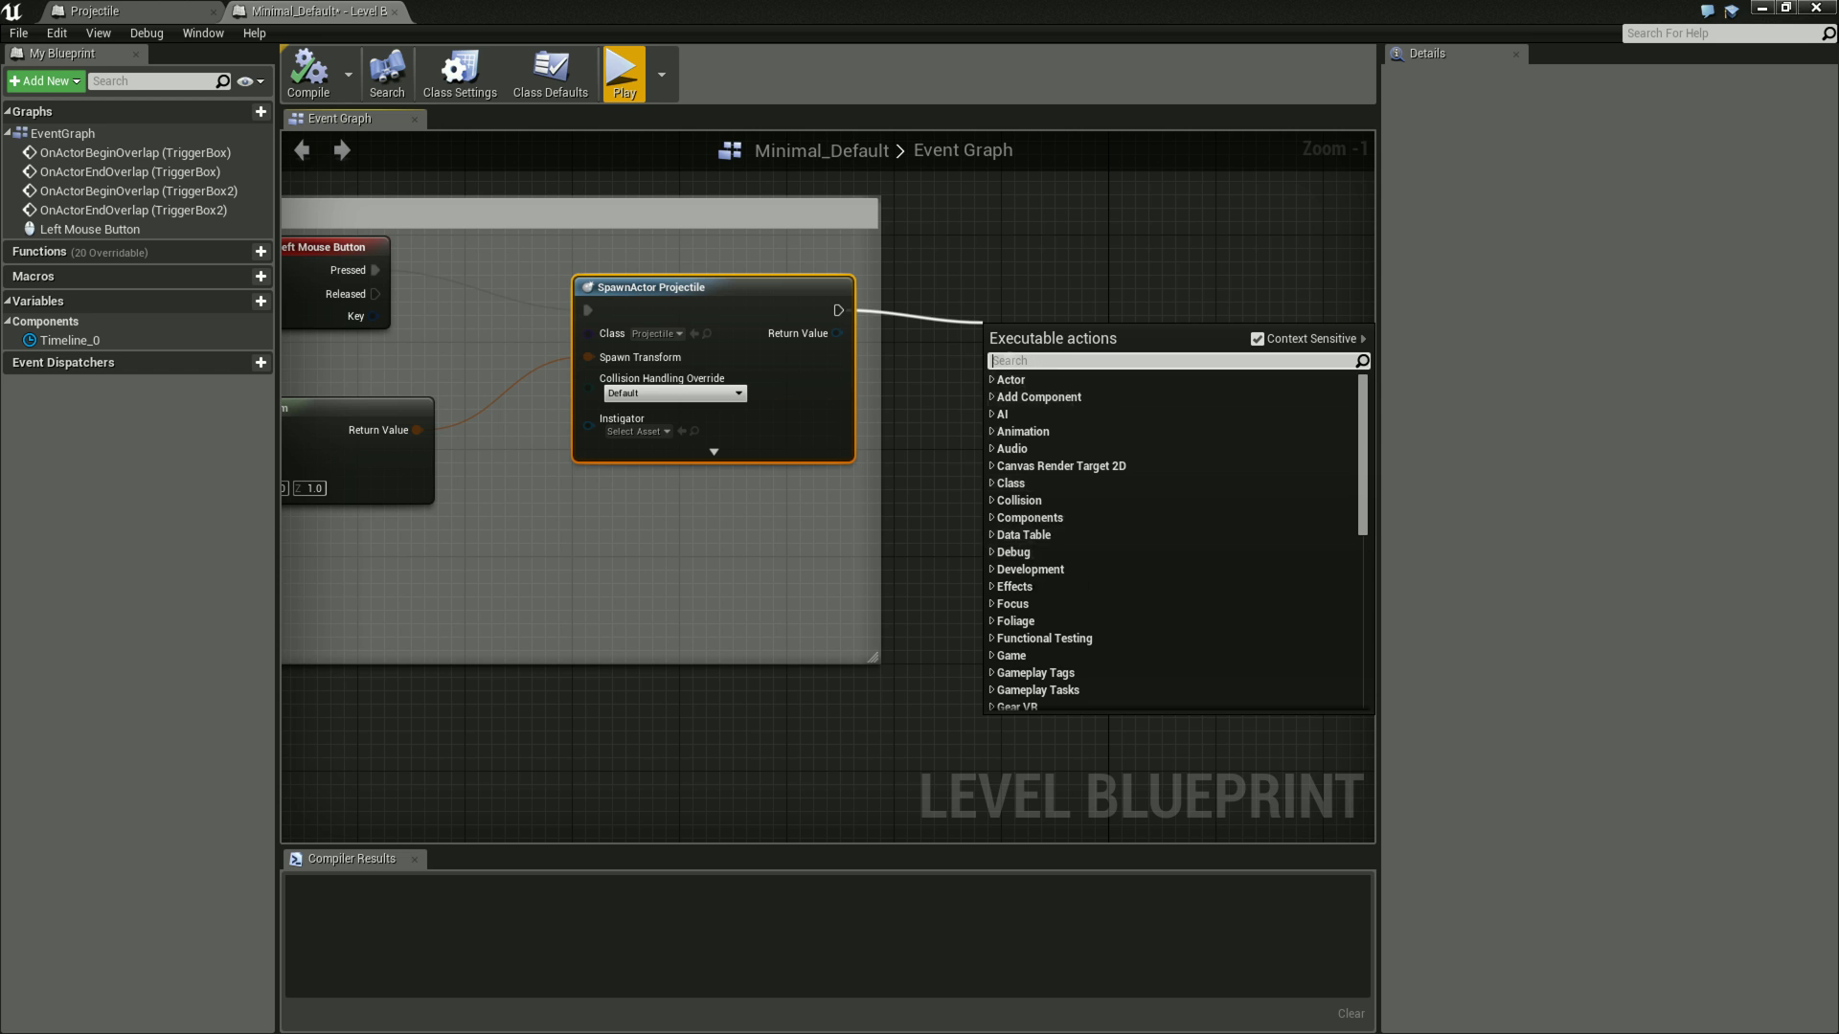
Search 'Event' in the actions list, then glance at the Projectile blueprint and return to the Level Blueprint.
type("Event")
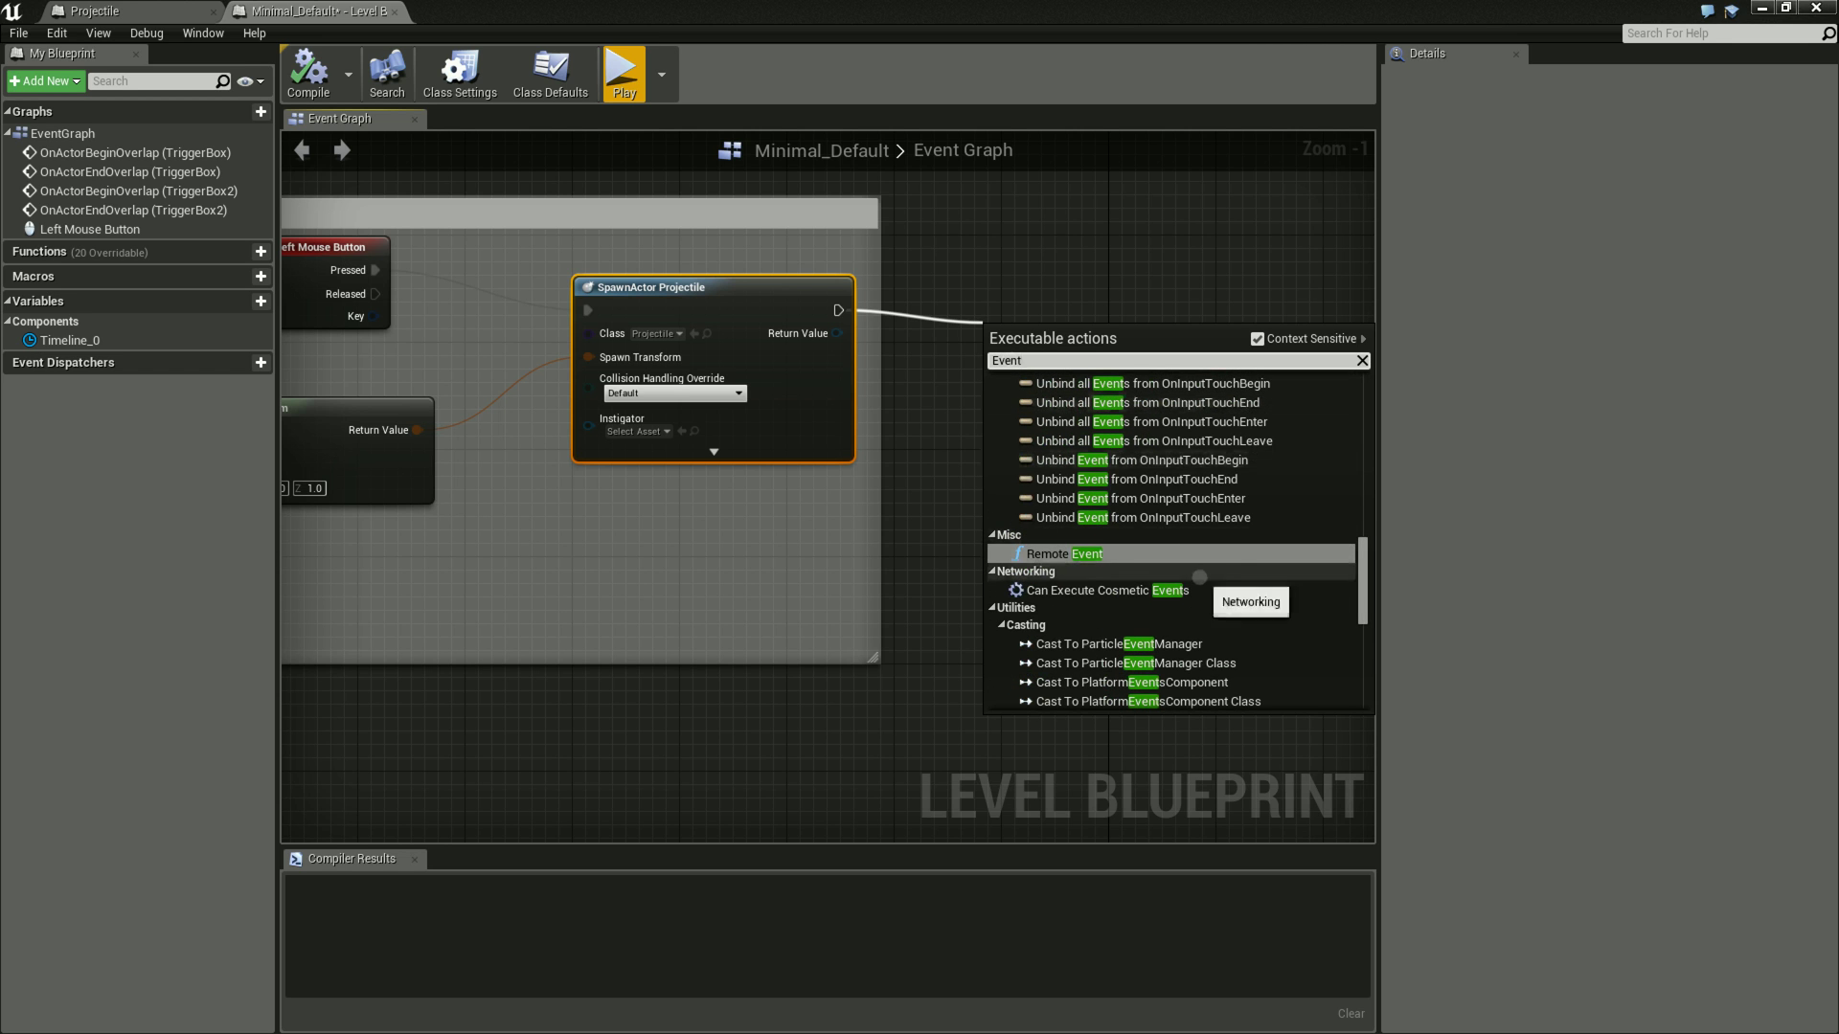
scroll(1199, 565, "up", 5)
scroll(1199, 565, "up", 4)
scroll(1199, 565, "up", 4)
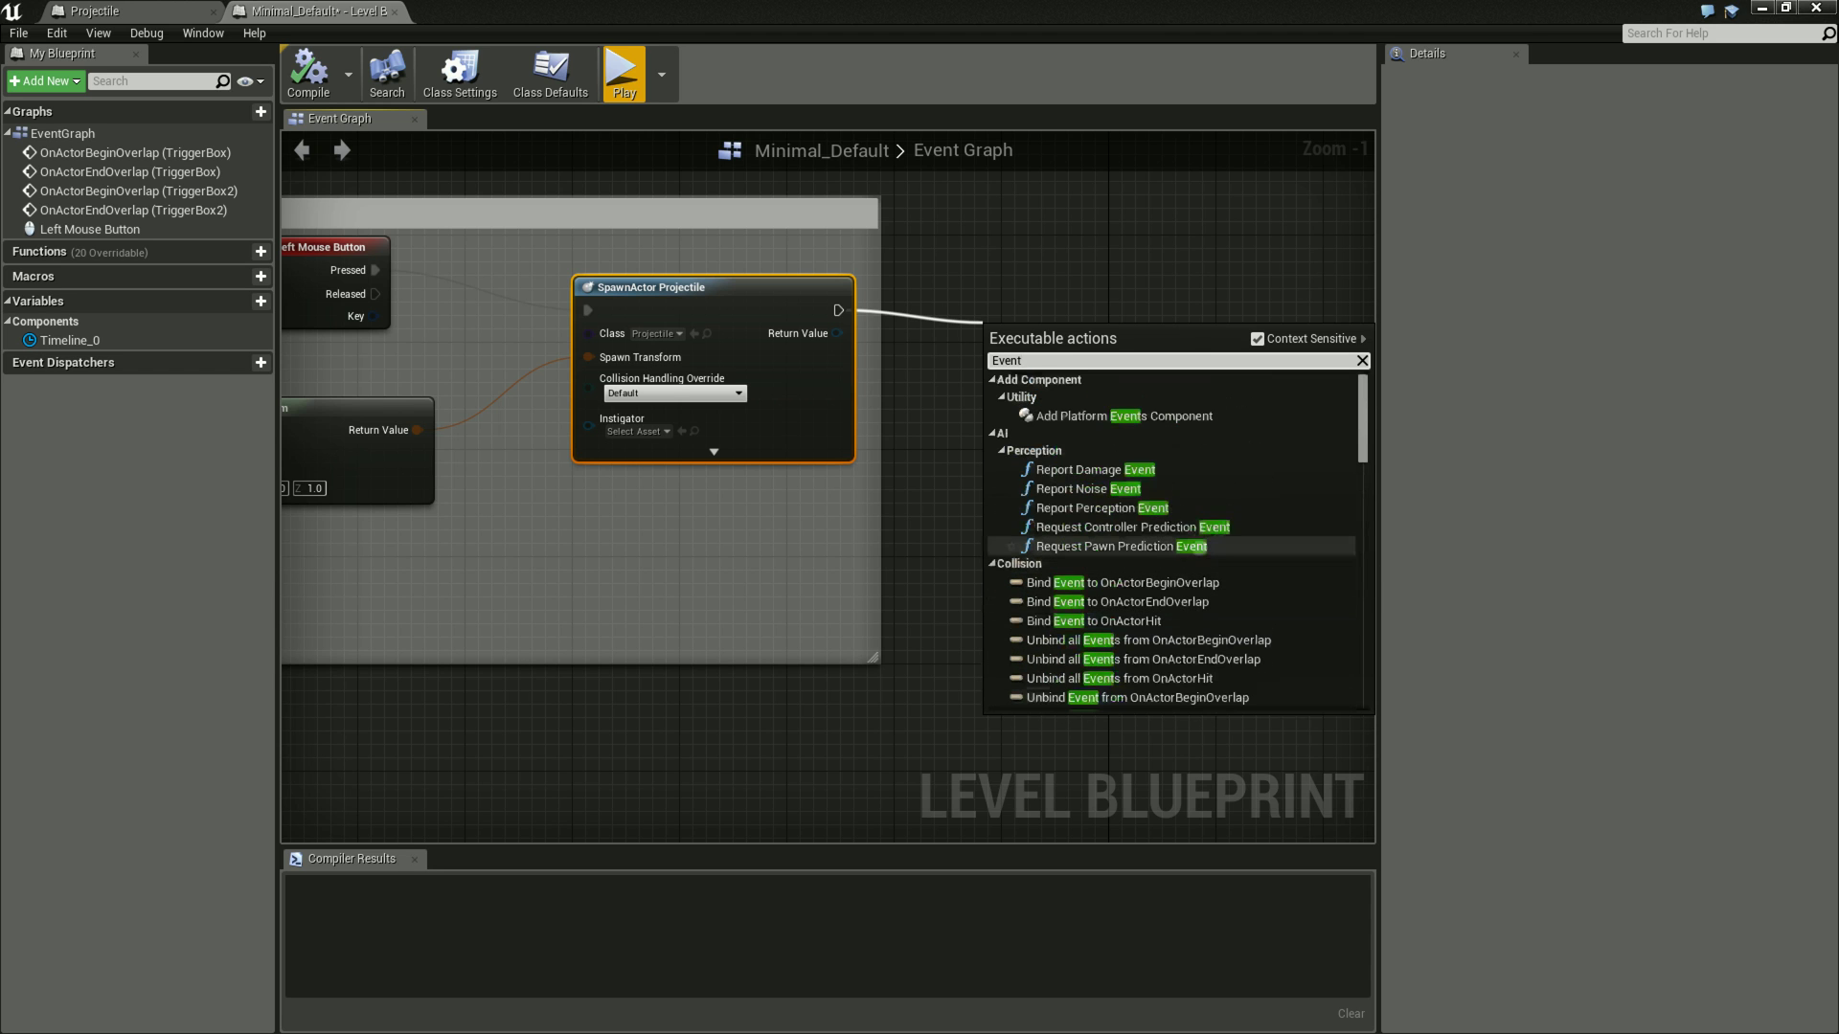
left_click_drag(1033, 357, 986, 356)
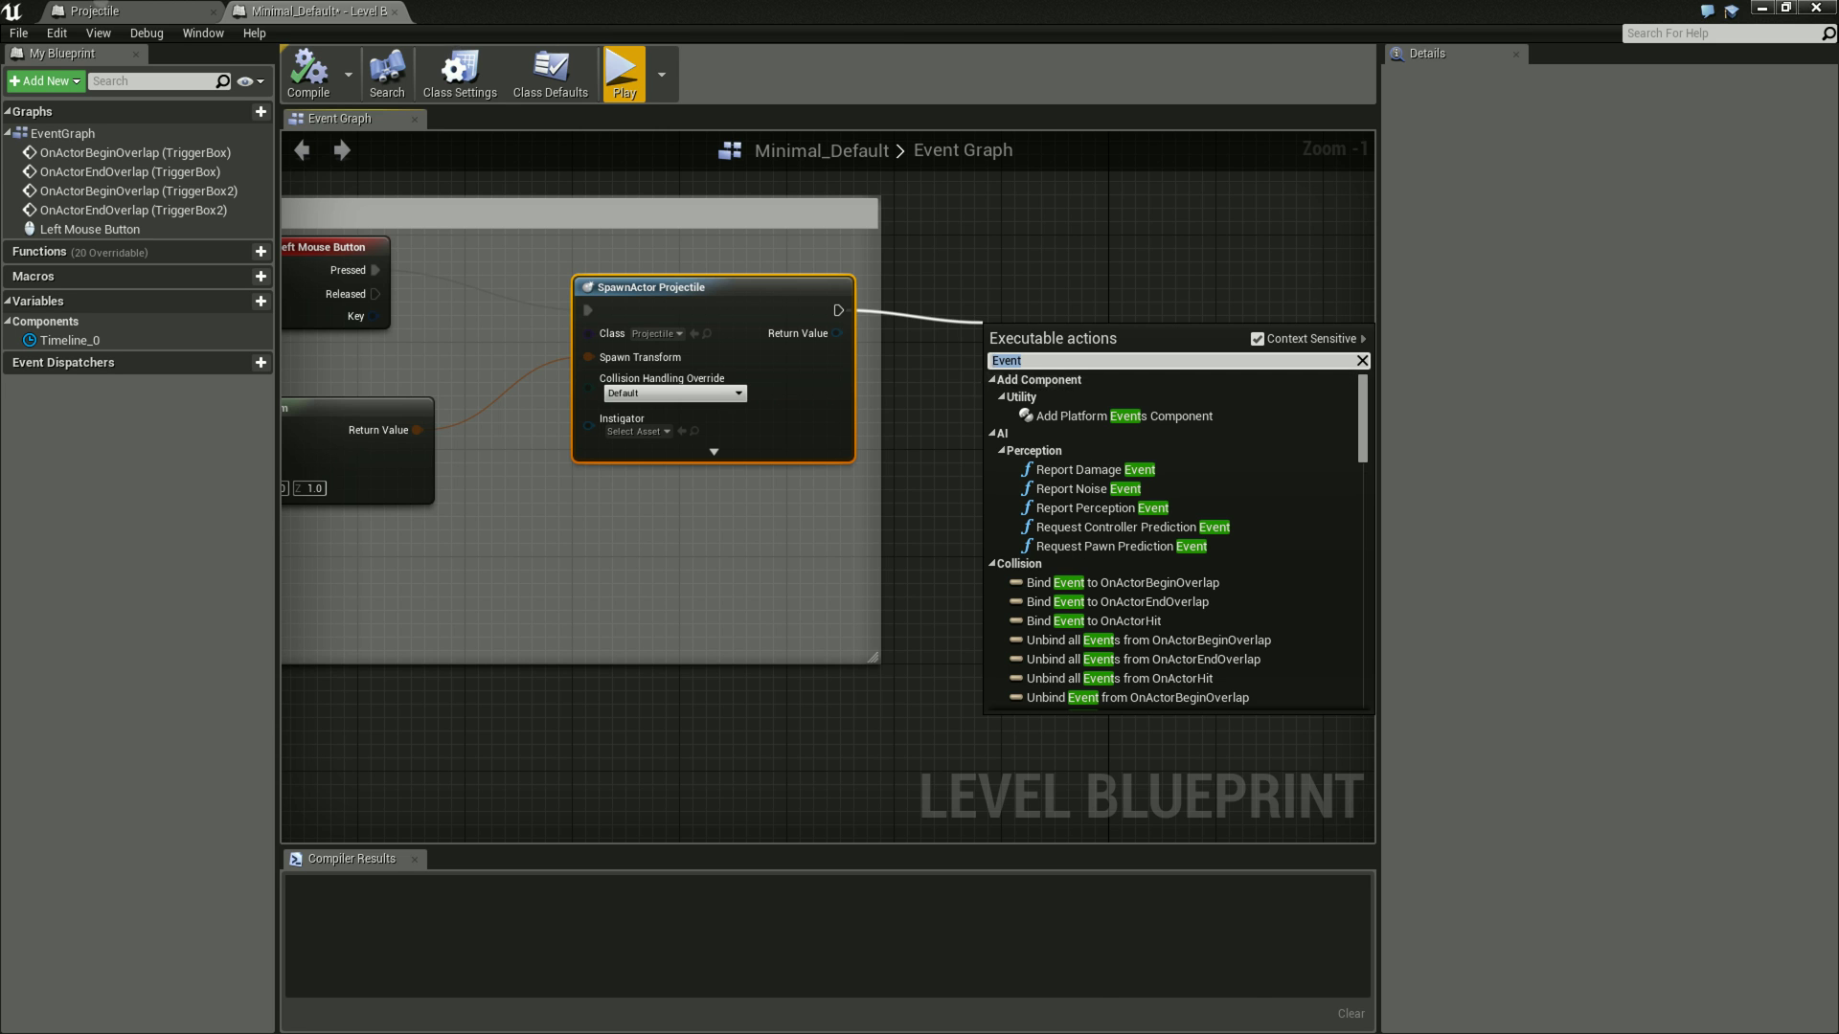
left_click(125, 11)
left_click(302, 11)
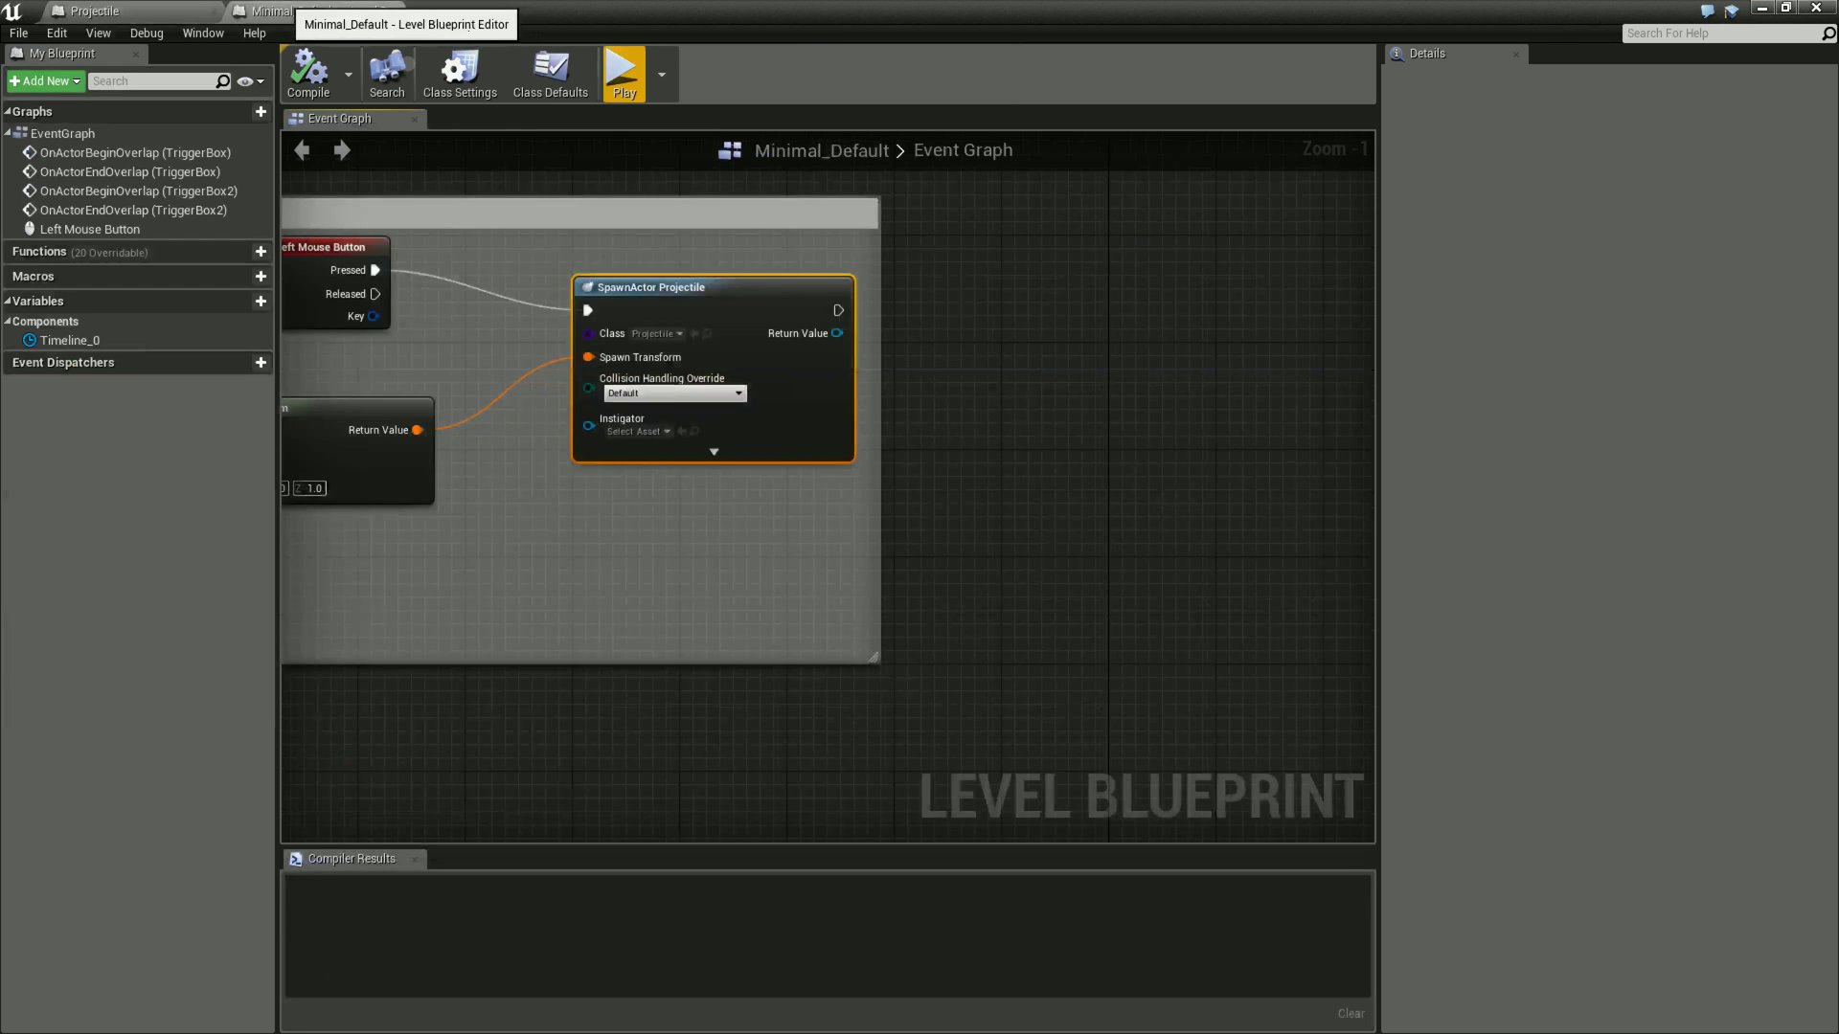
Add a Trigger Me call after SpawnActor Projectile by searching 'Trigger', and position the node.
left_click_drag(838, 310, 953, 298)
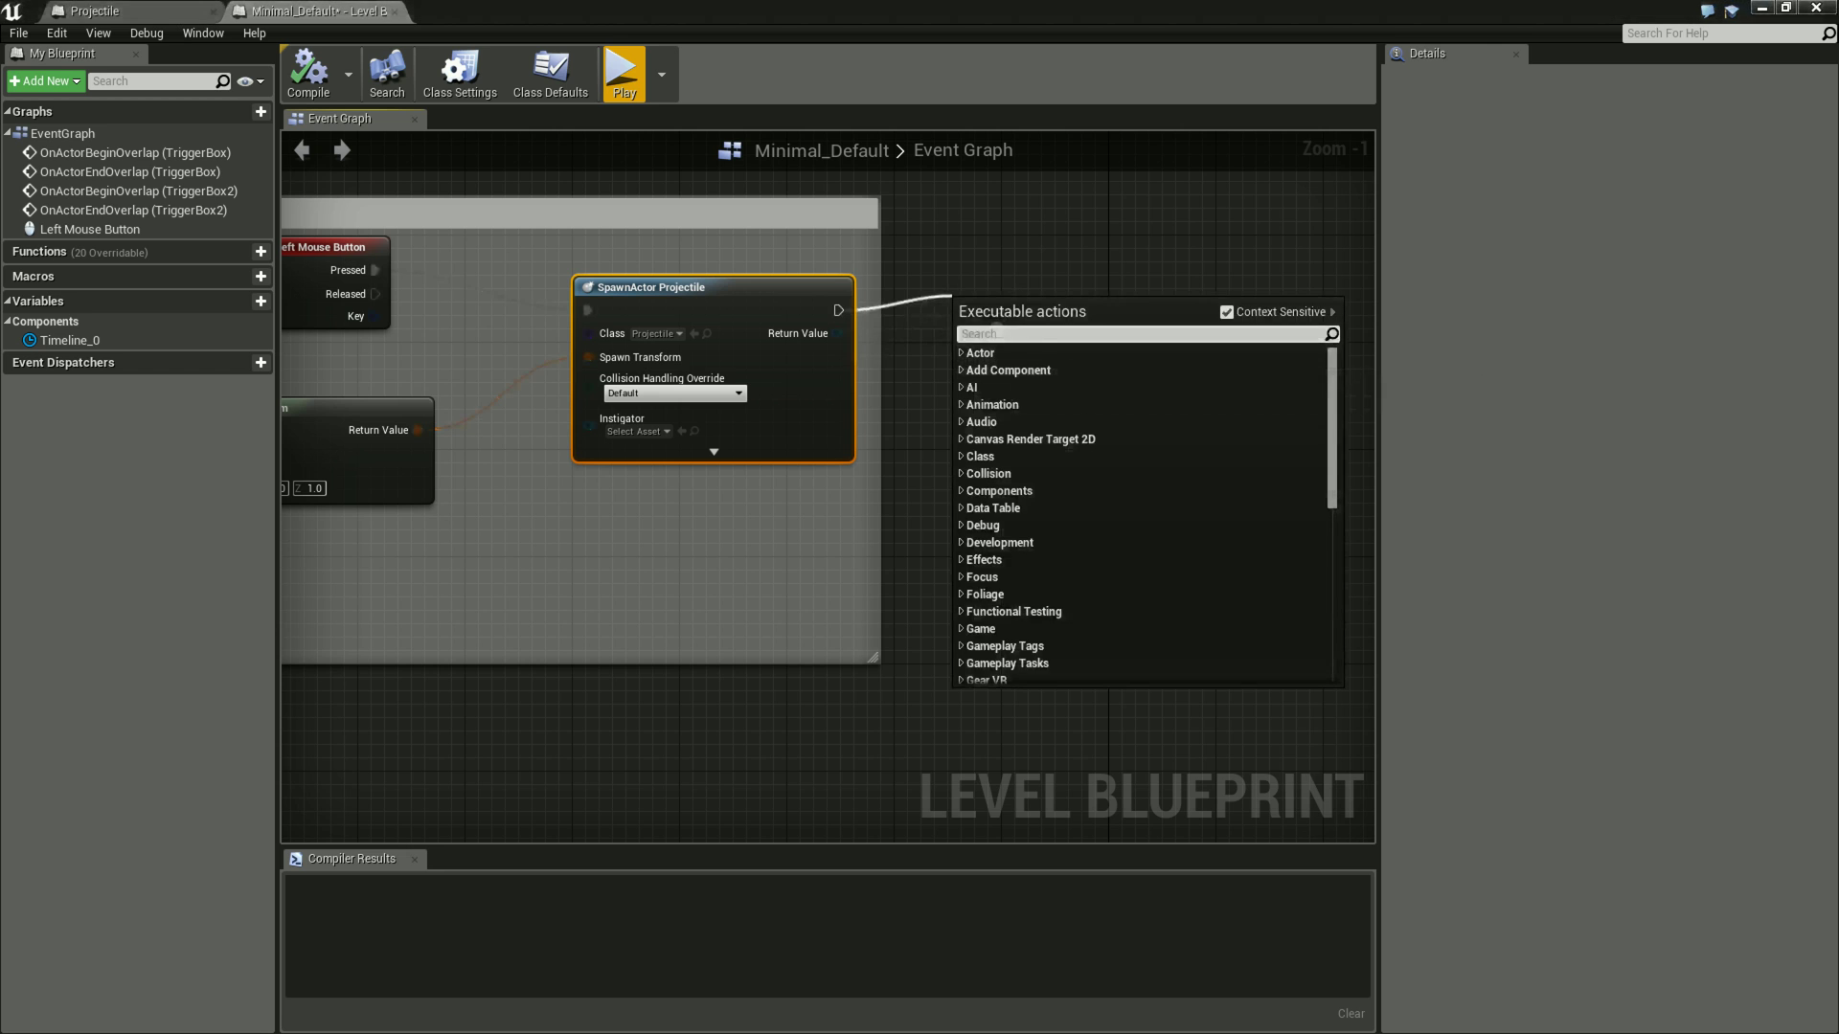
type("Trigger")
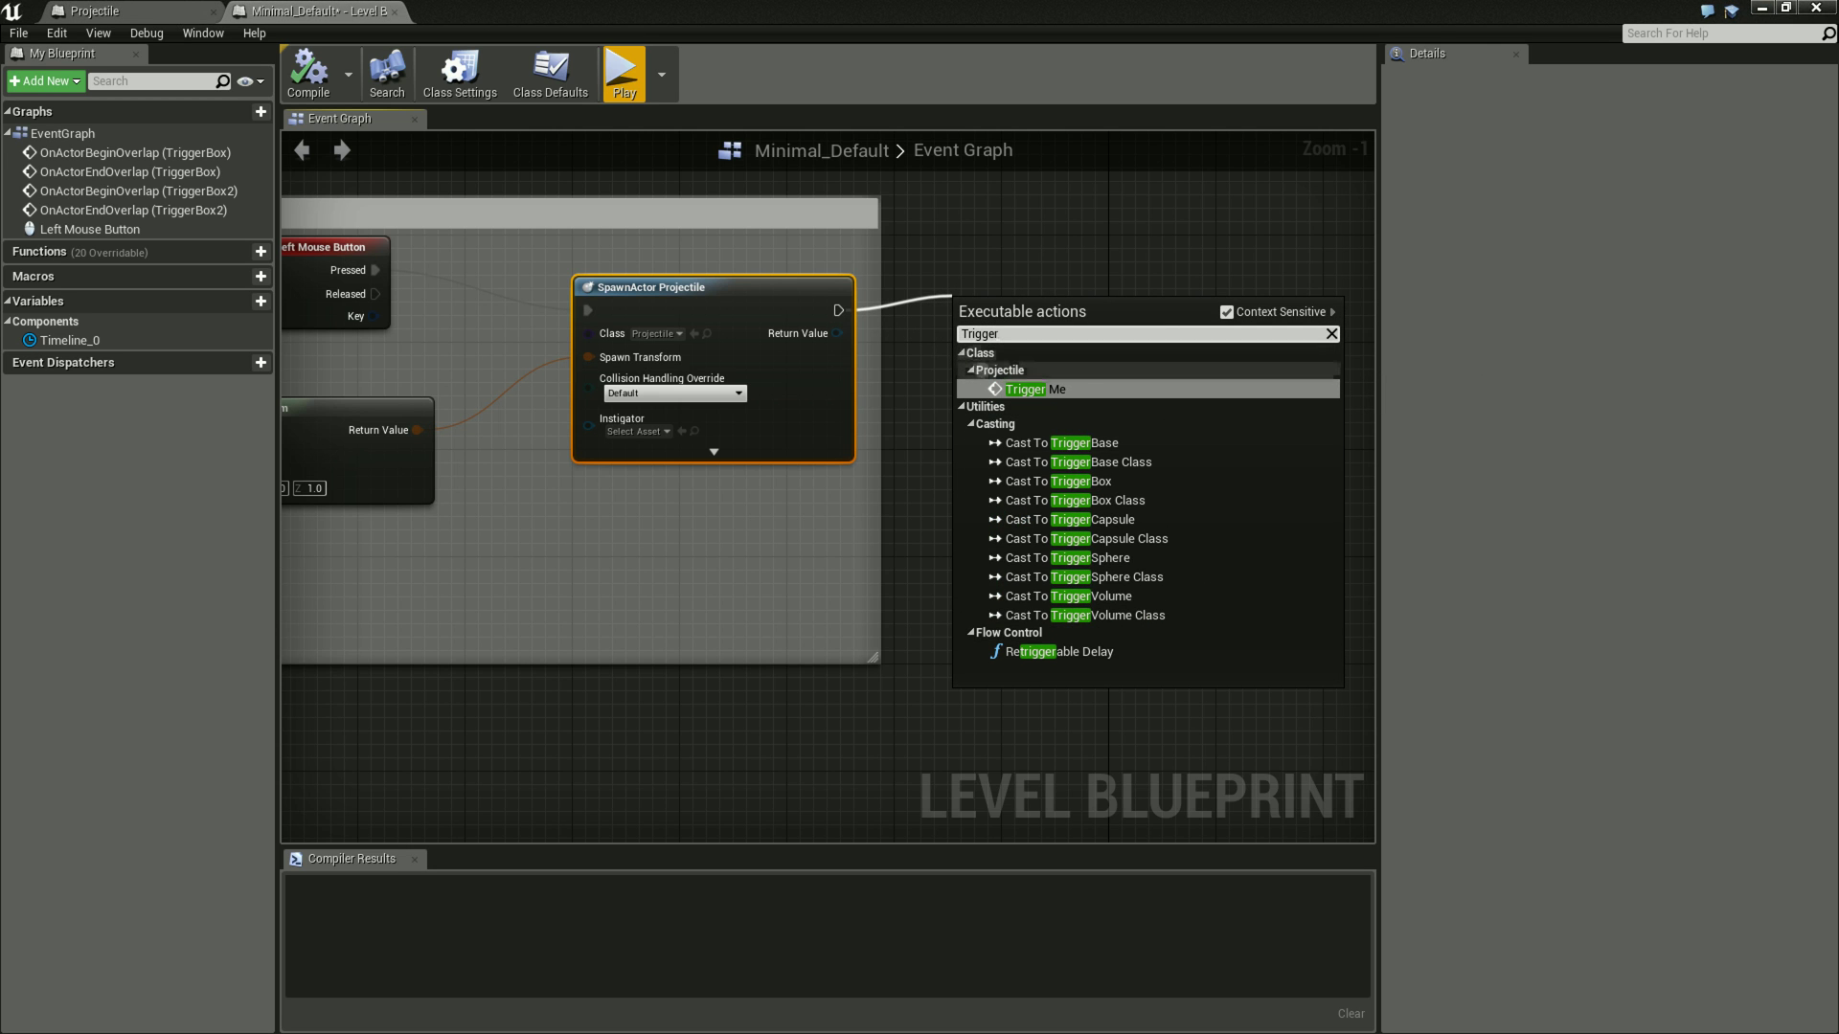
left_click(1025, 387)
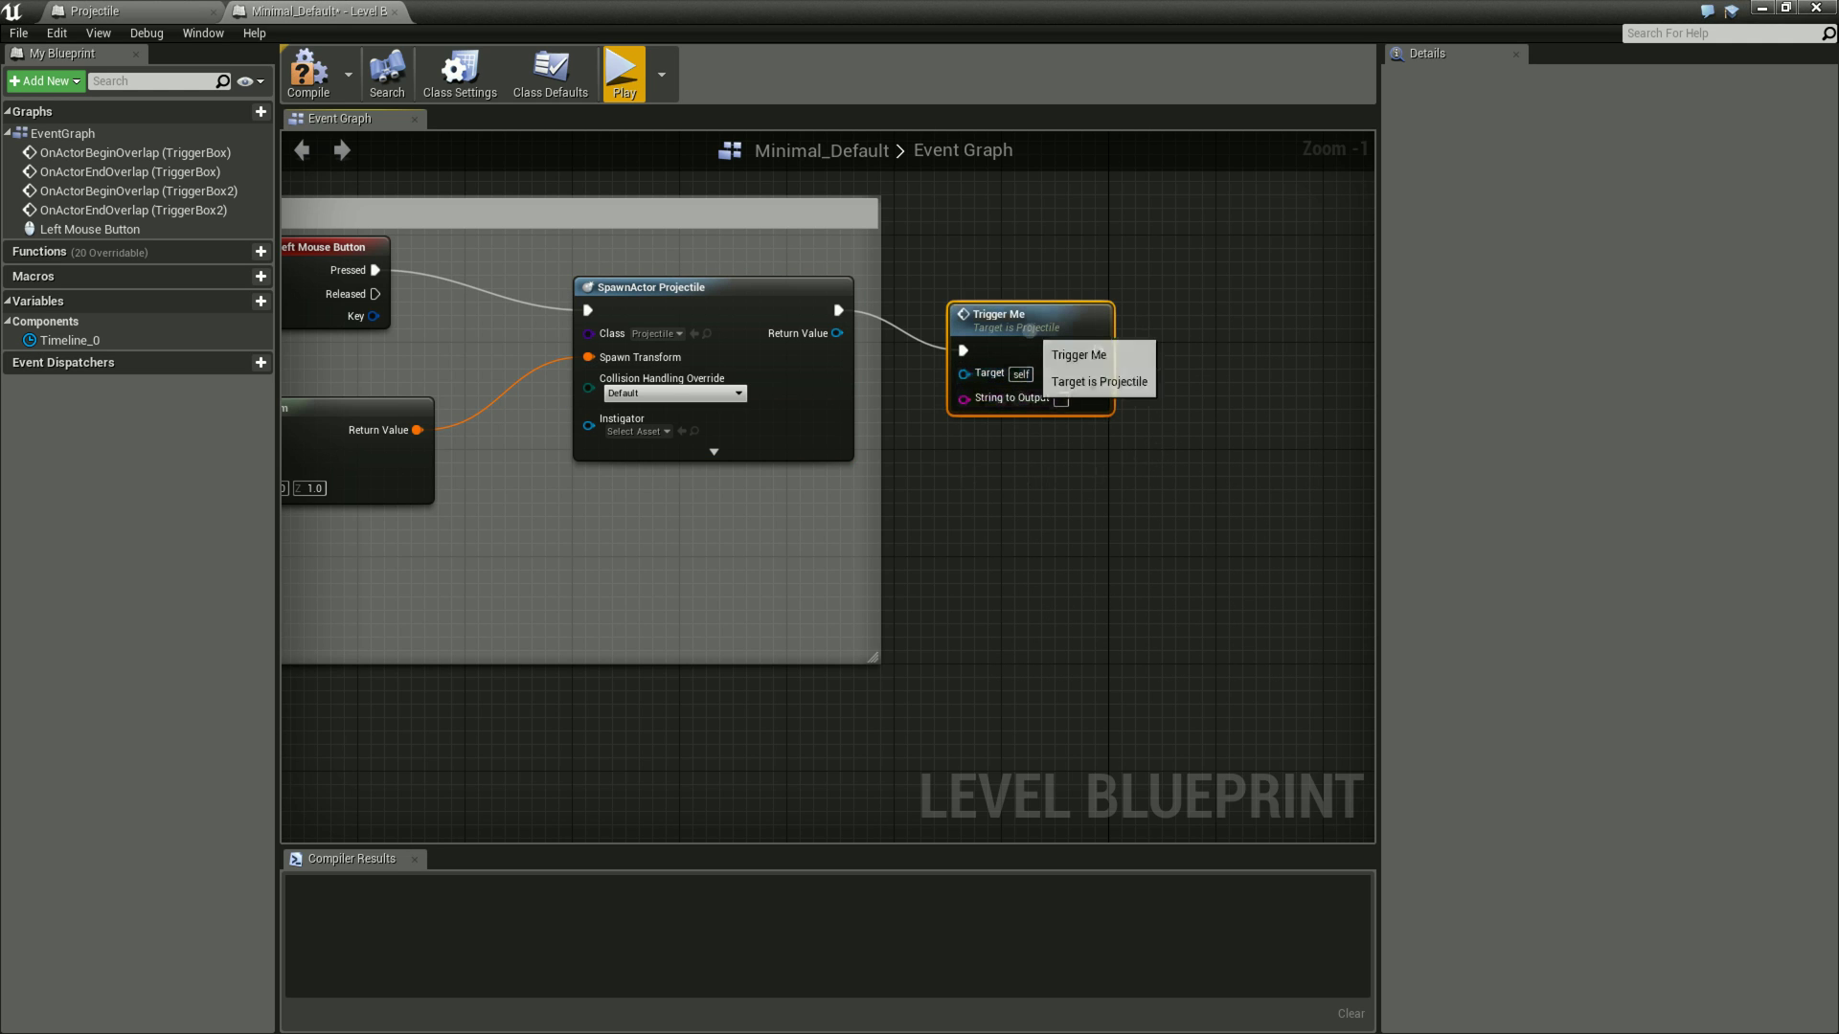
left_click_drag(1029, 330, 1056, 304)
left_click(1058, 461)
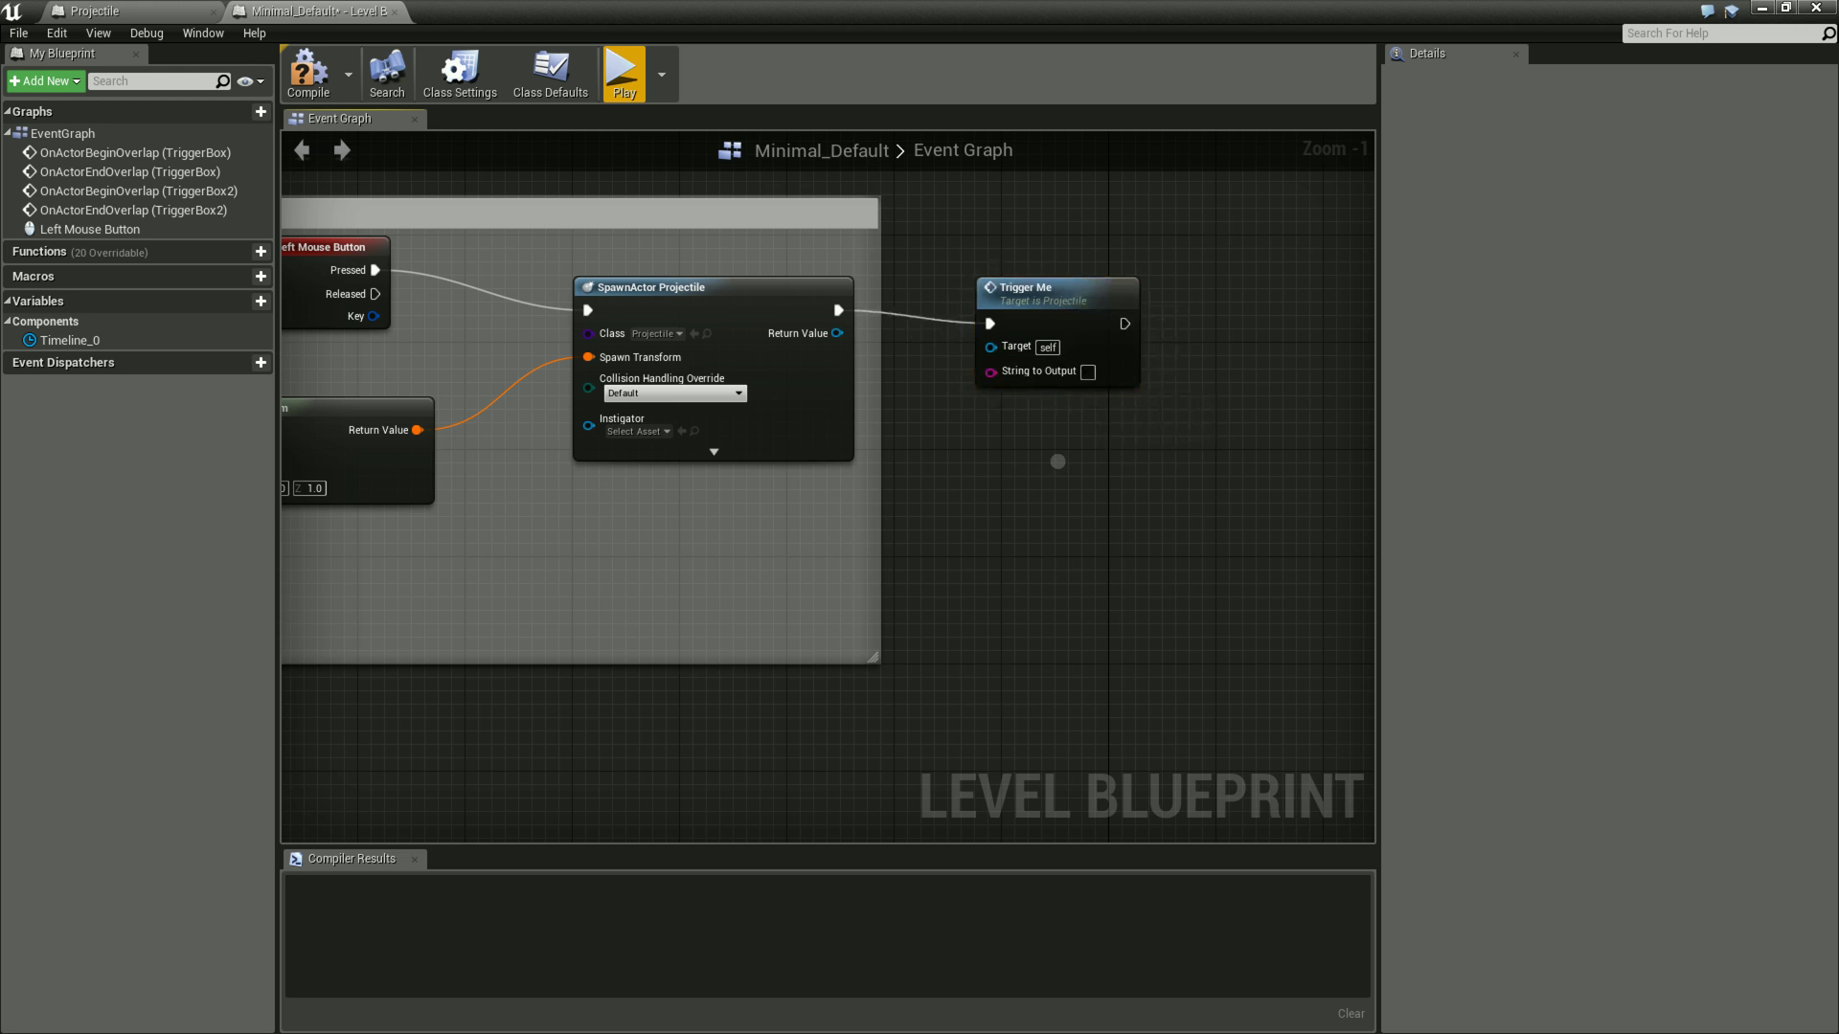
right_click_drag(1098, 471, 1034, 466)
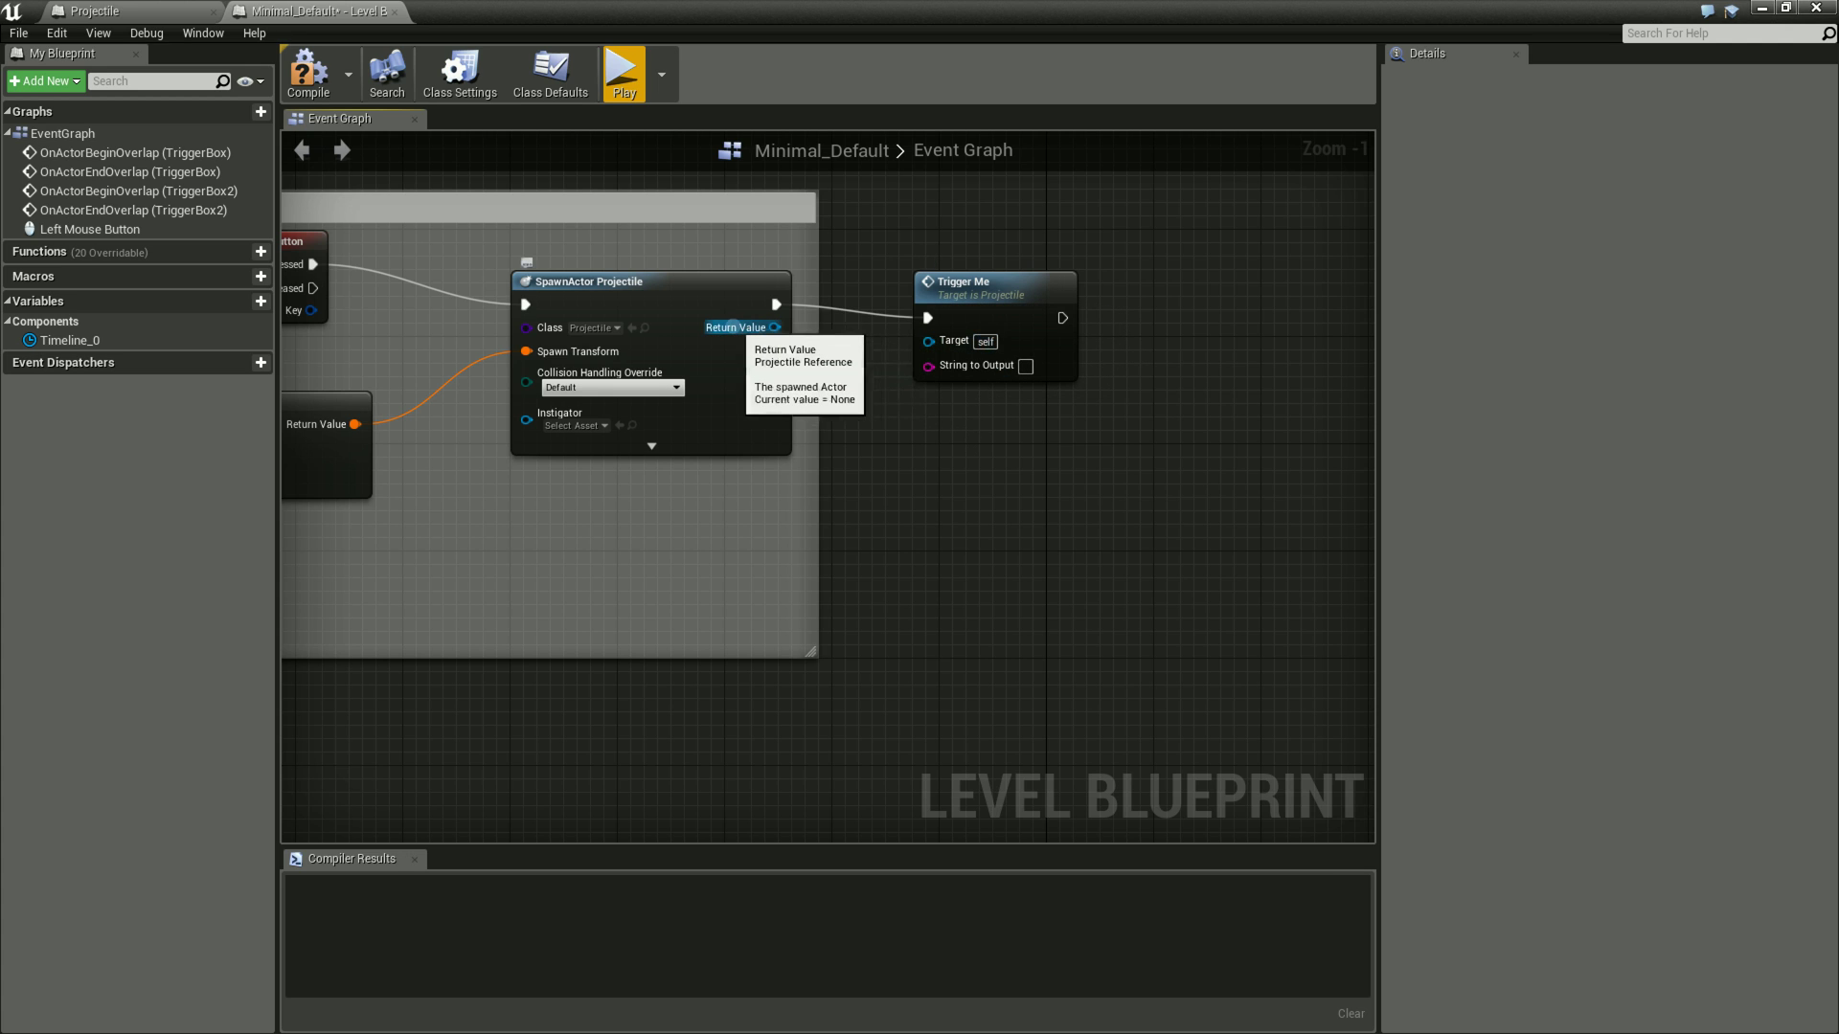
Wire SpawnActor's Return Value into Trigger Me's Target, then open the Projectile blueprint's TriggerMe event.
left_click(730, 326)
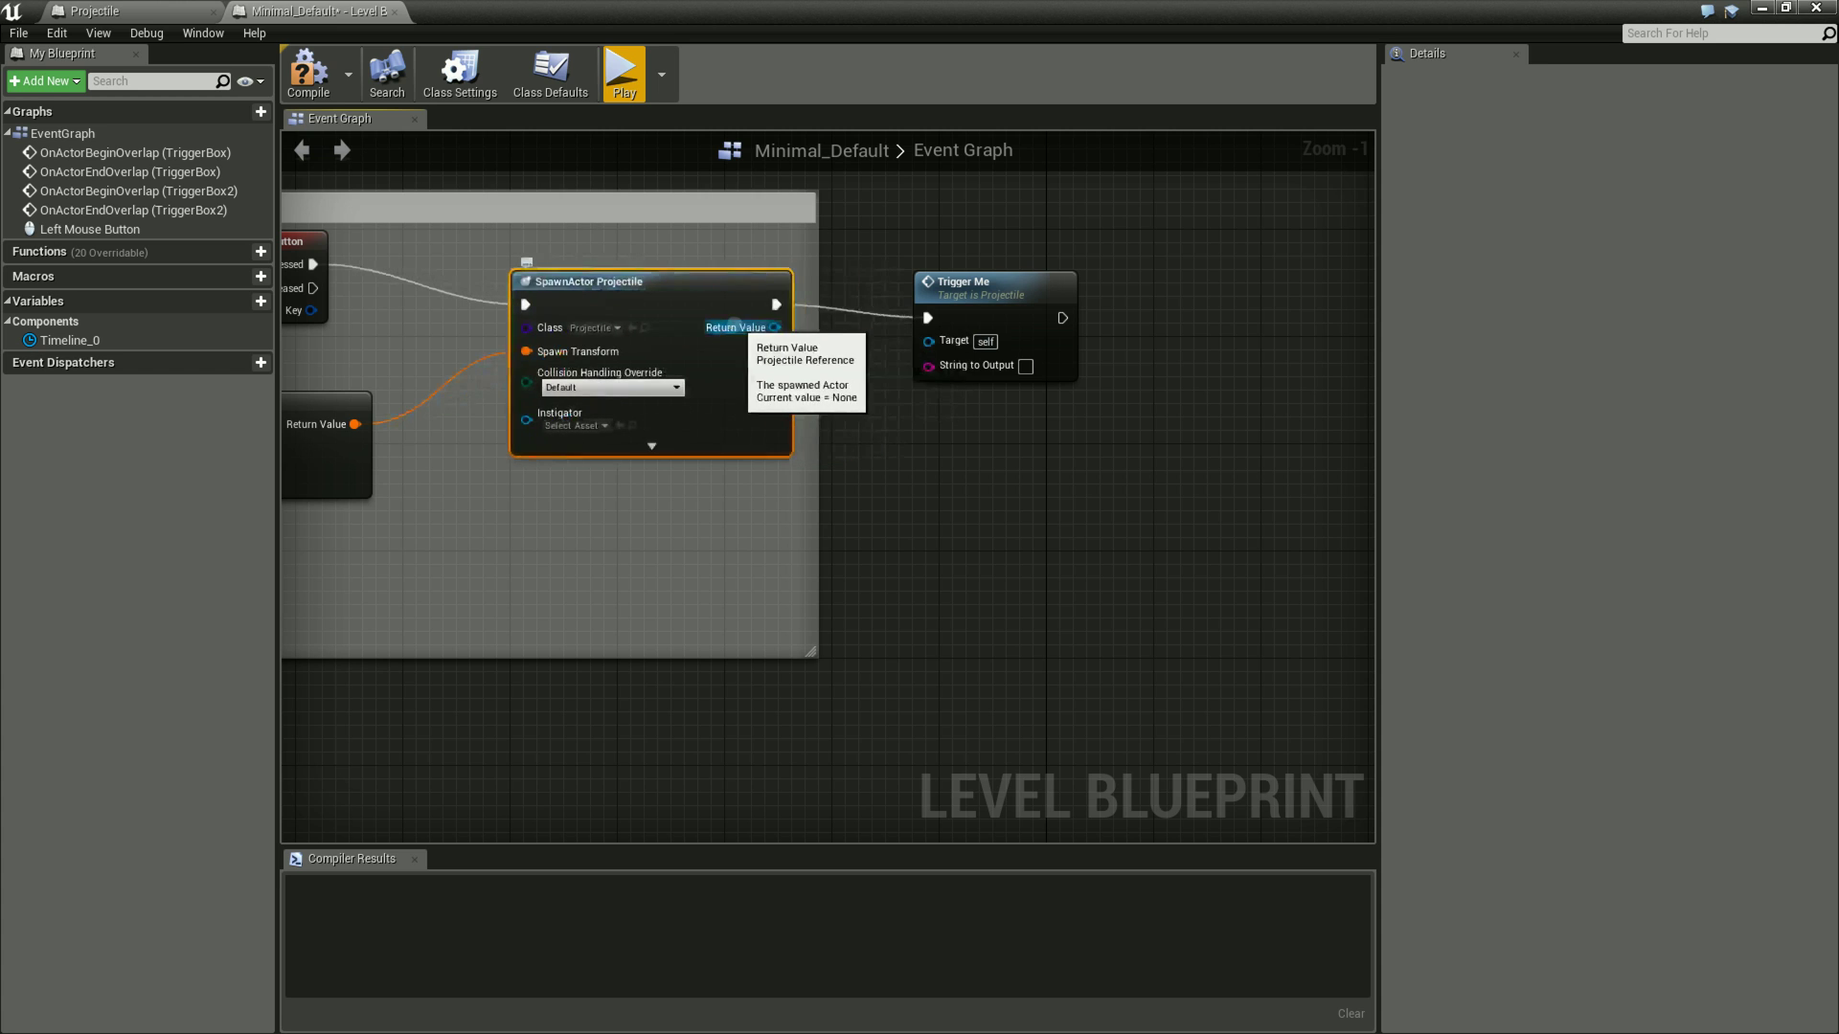
left_click_drag(774, 326, 735, 324)
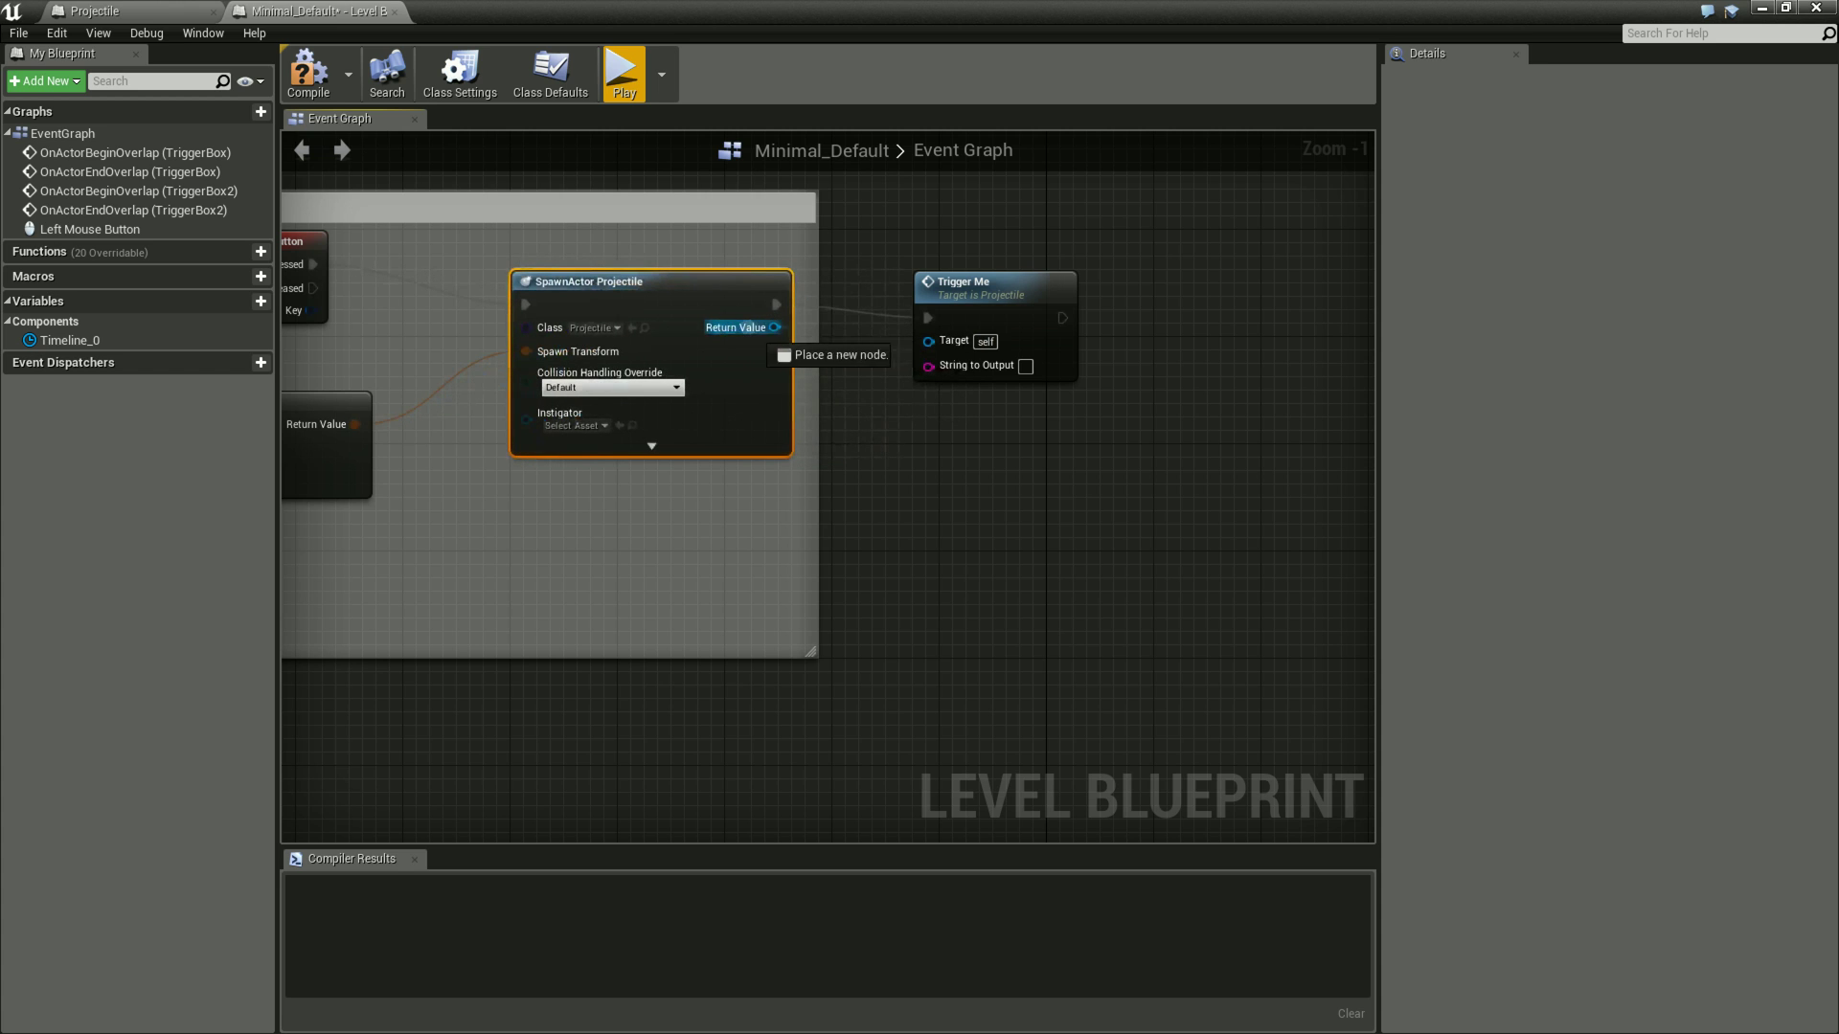
left_click_drag(735, 323, 928, 340)
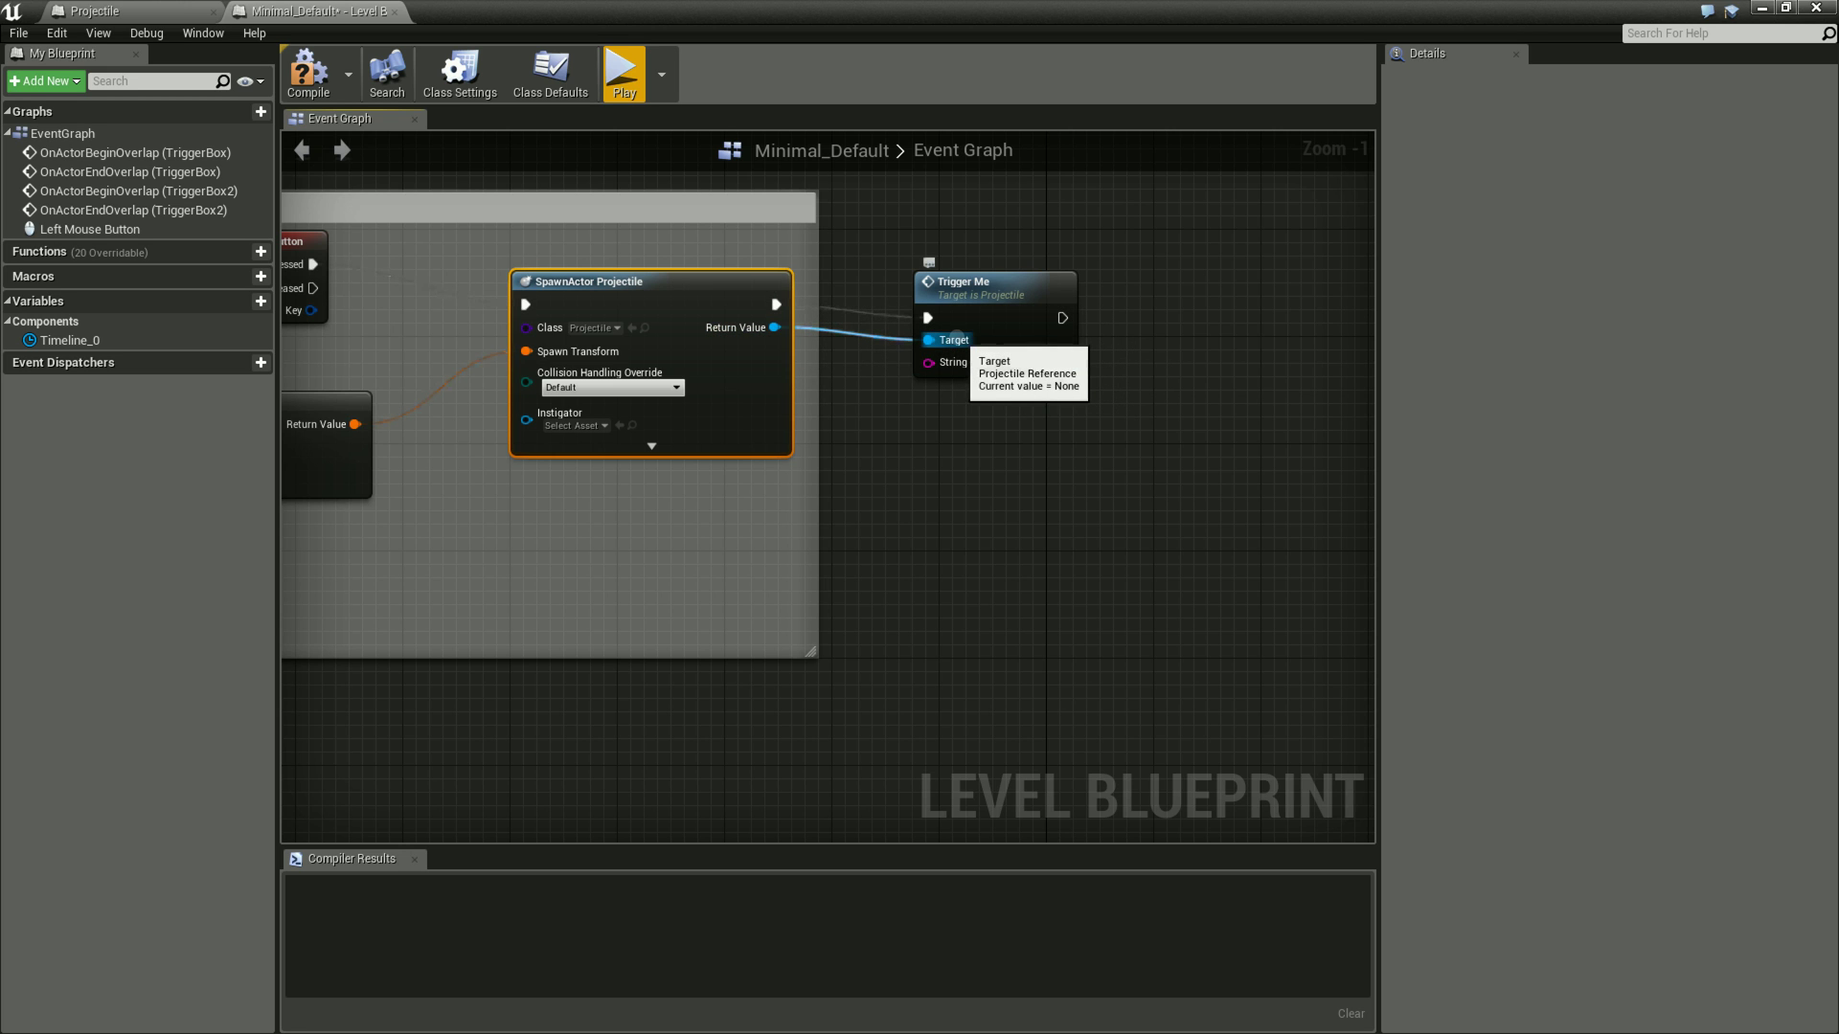
double_click(1035, 292)
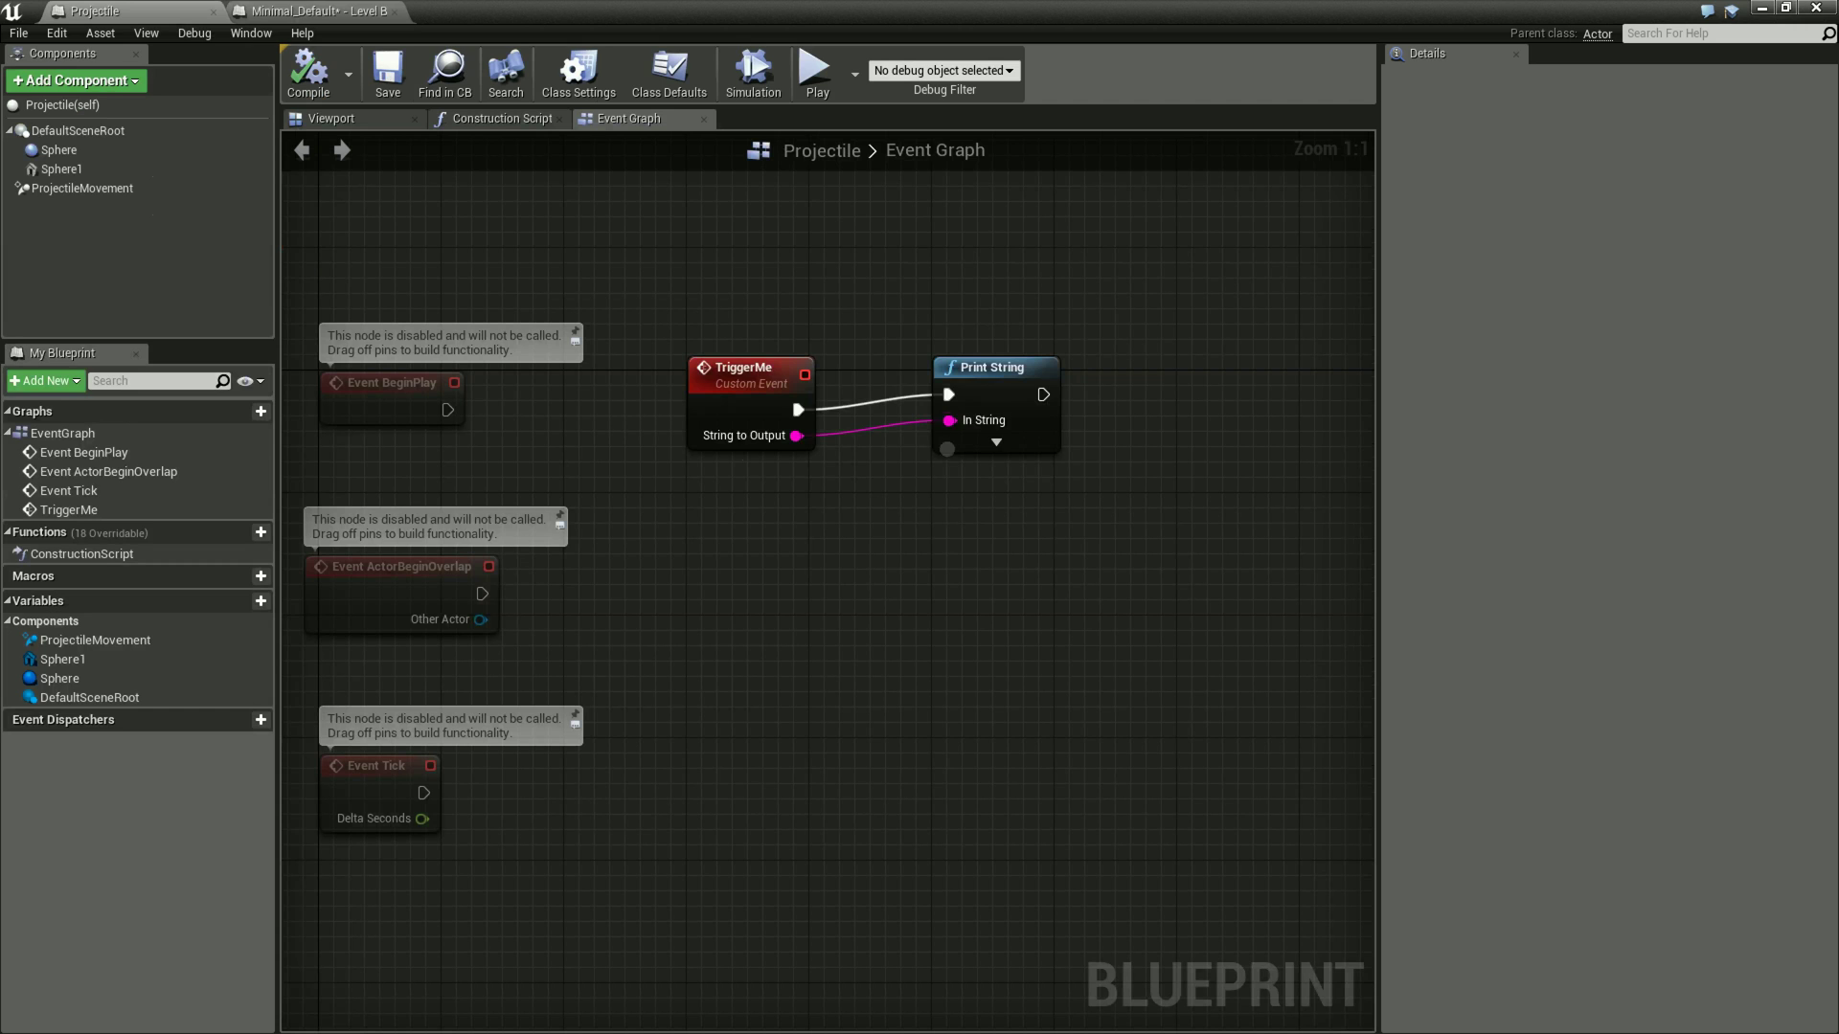
View the Projectile's sphere in its Viewport, then return to the Minimal_Default Level Blueprint graph.
right_click_drag(710, 241, 791, 255)
left_click(387, 111)
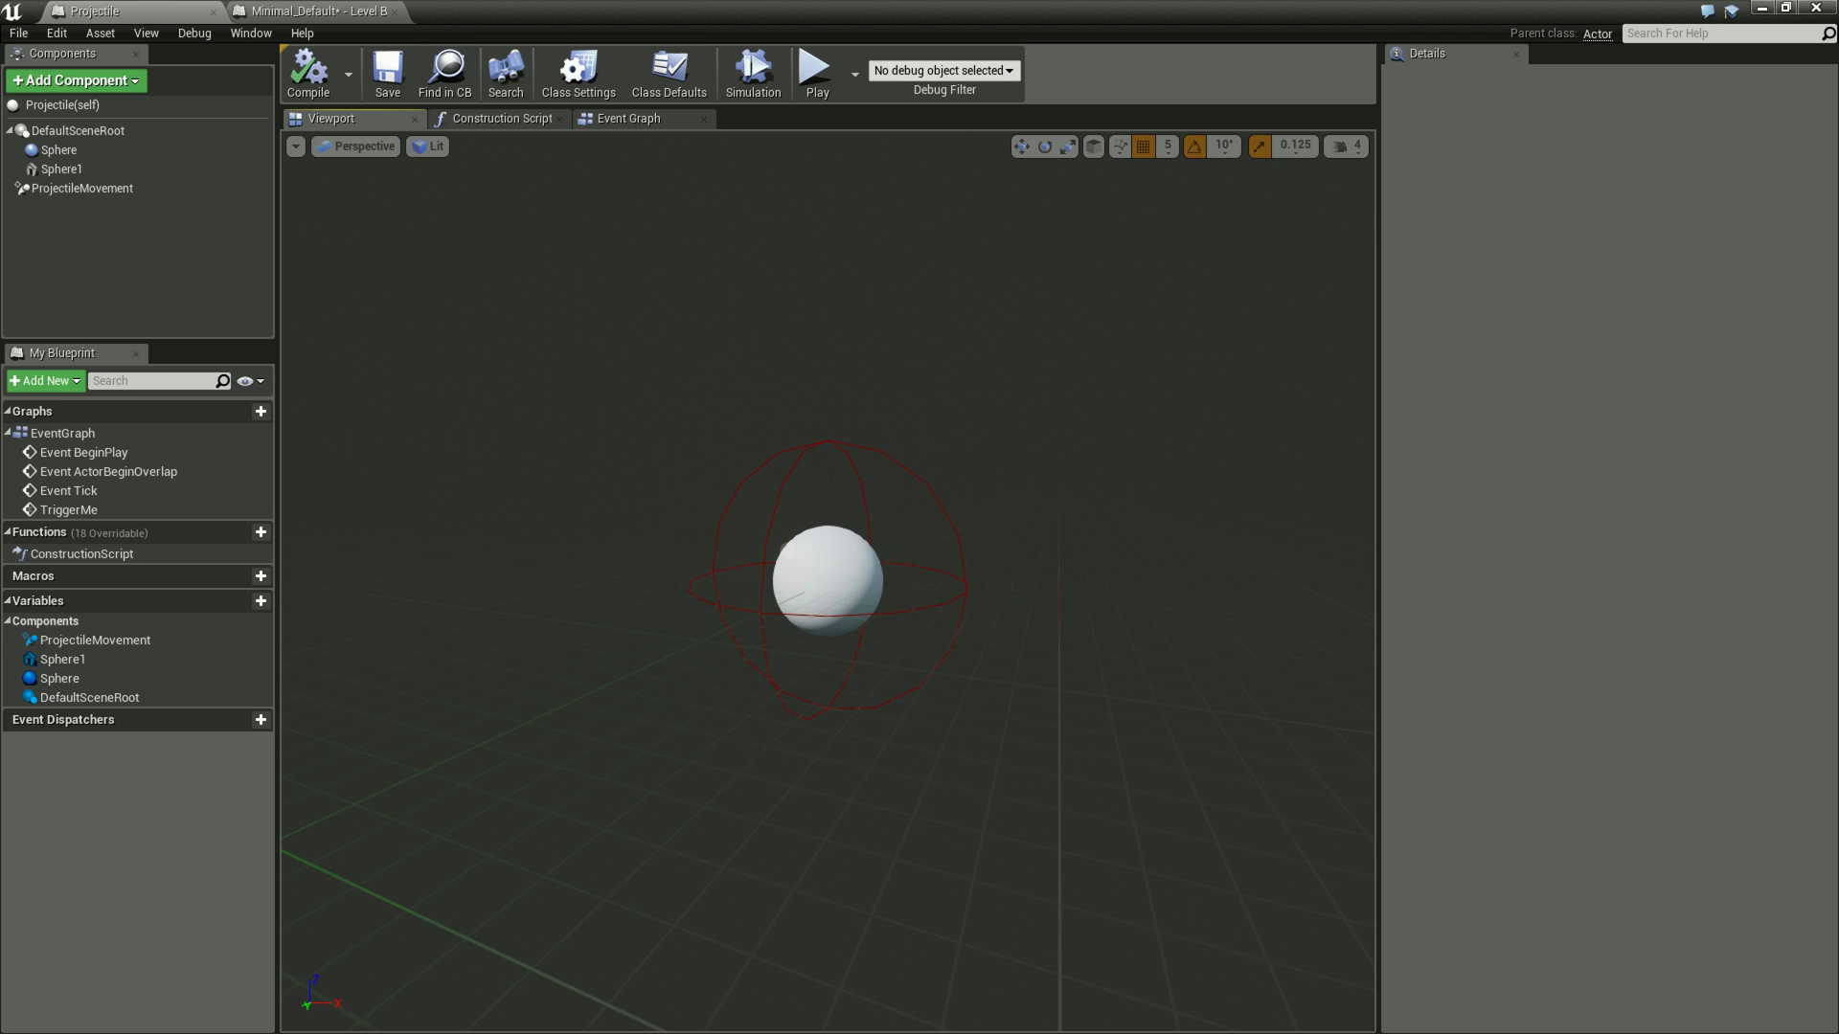
left_click(324, 9)
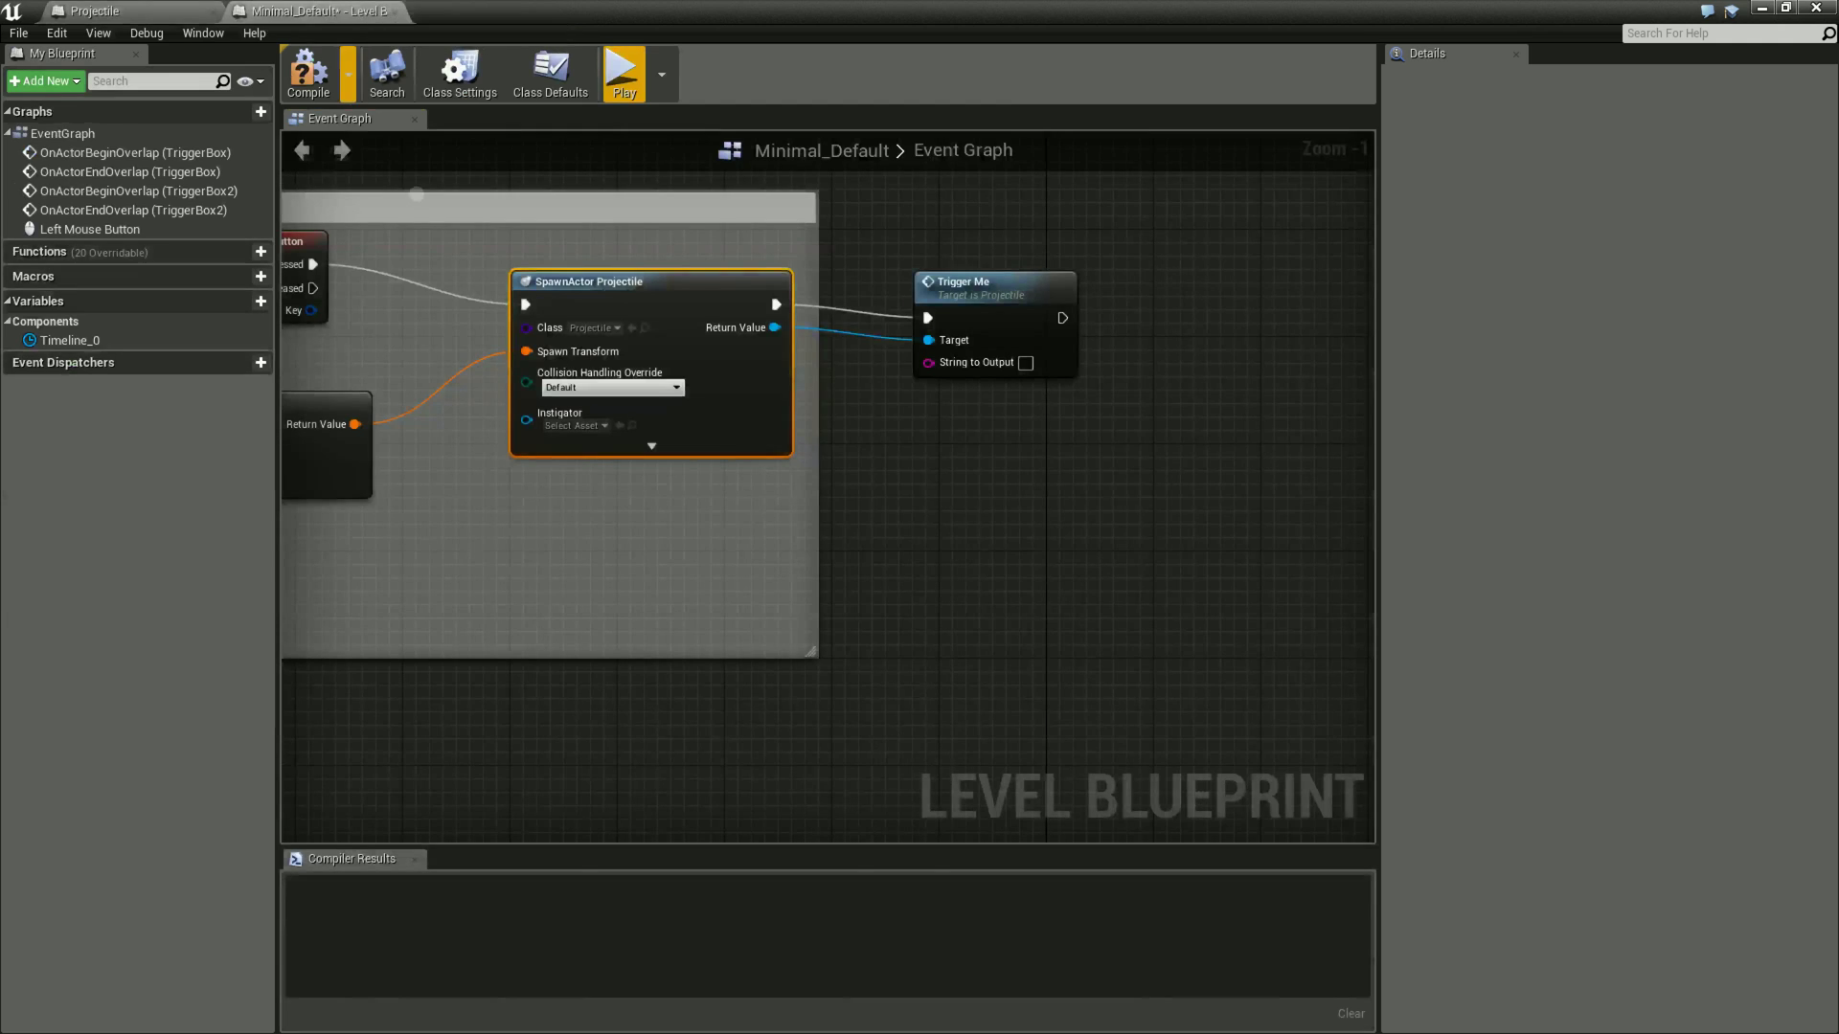
Enter BOOOOOM! as Trigger Me's String to Output in the Level Blueprint.
right_click_drag(1004, 451, 937, 454)
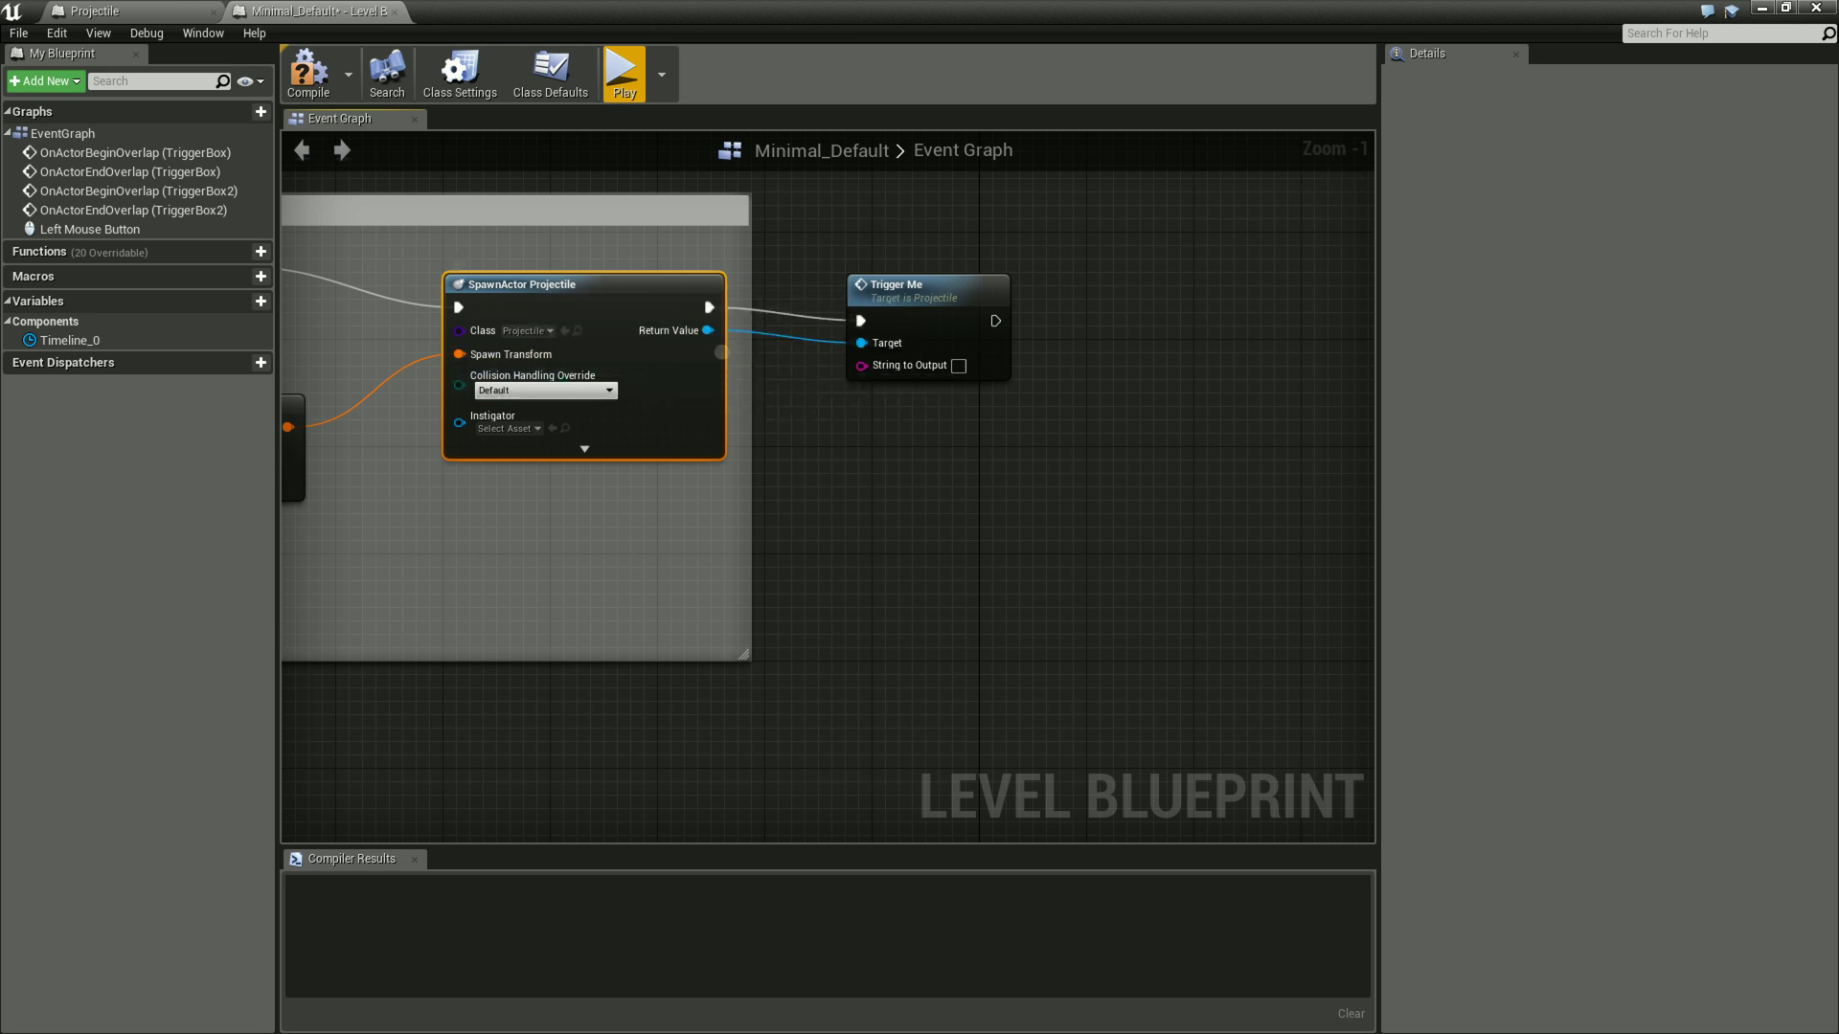
right_click_drag(832, 528, 1047, 489)
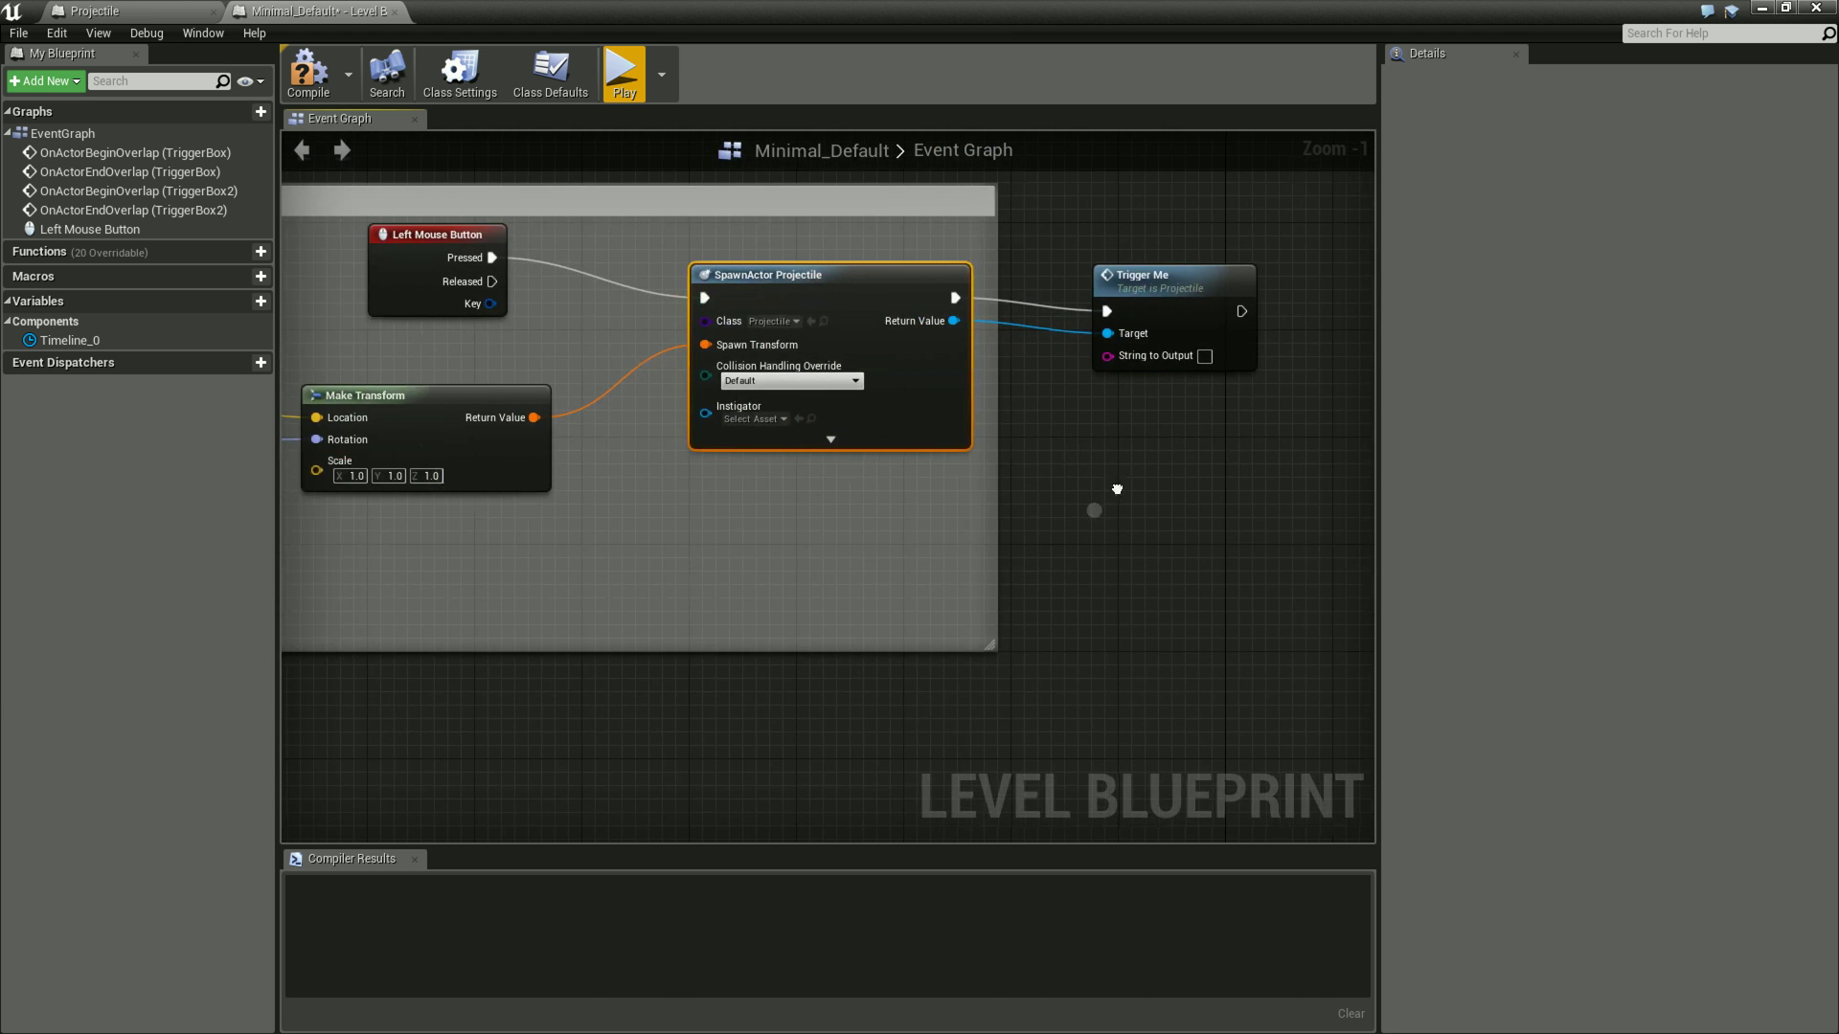
right_click_drag(1100, 505, 959, 580)
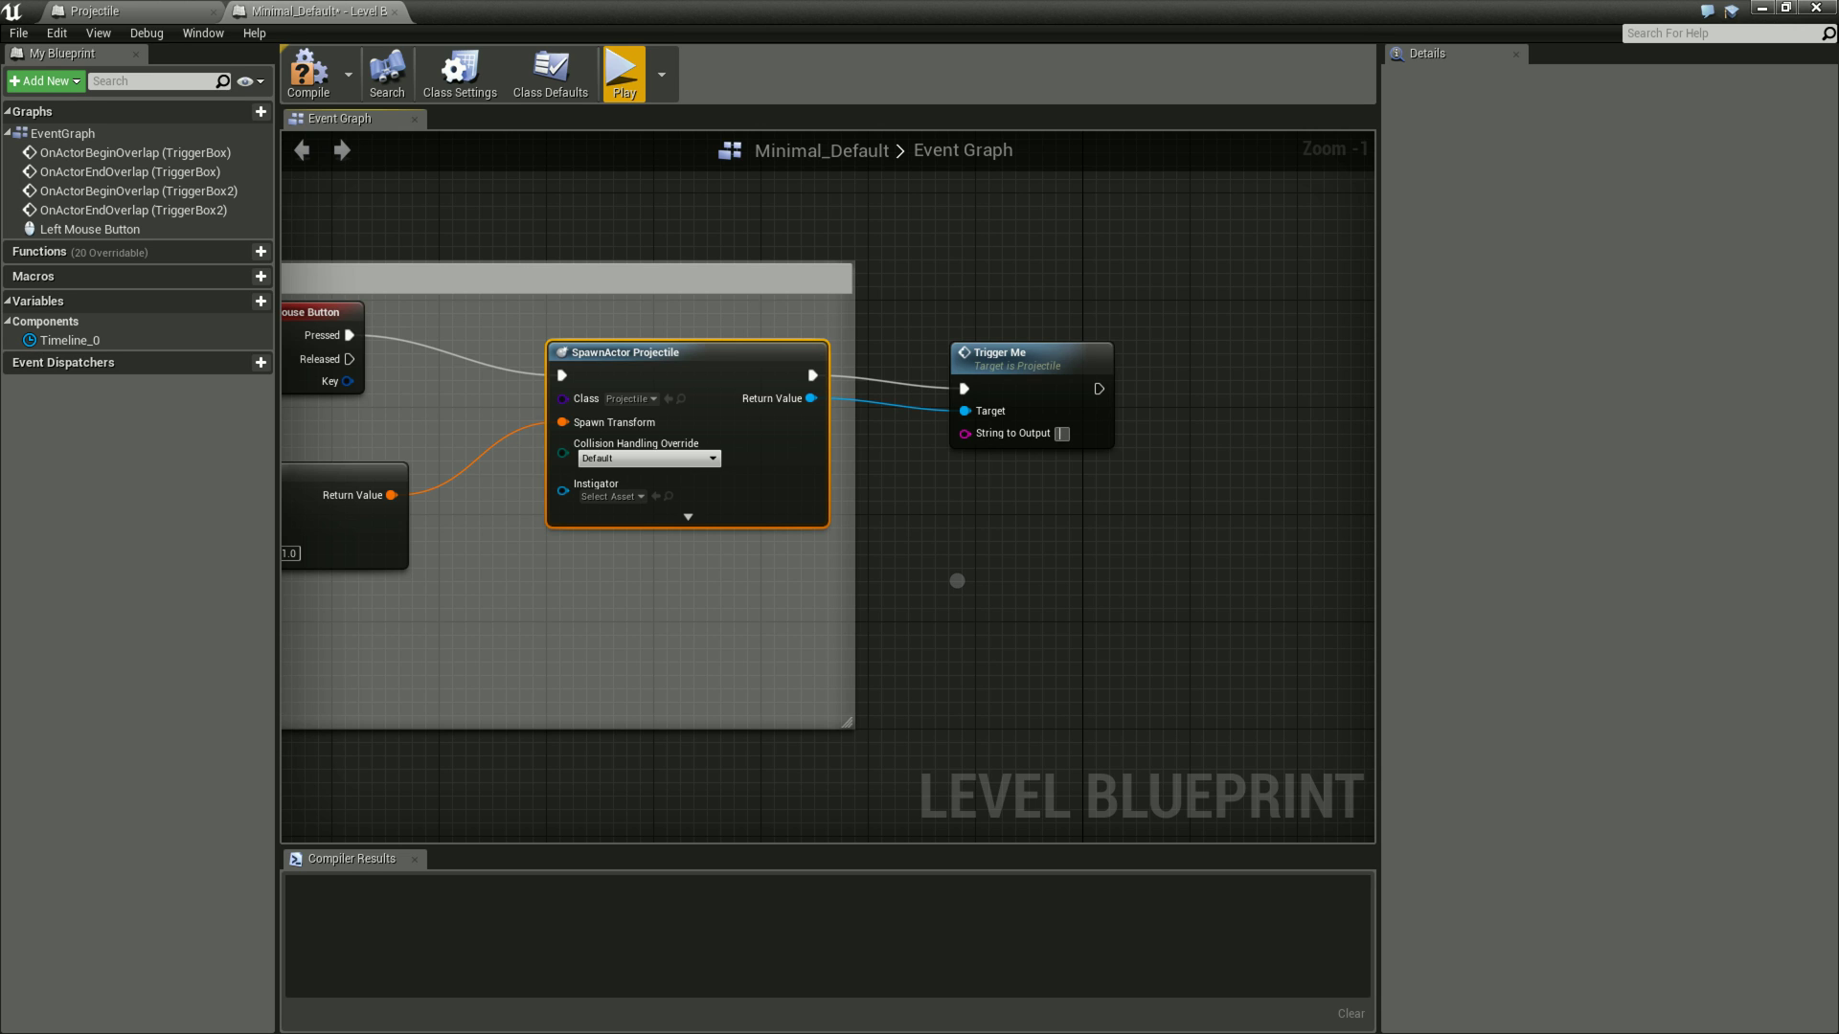
type("BOOOOOM!")
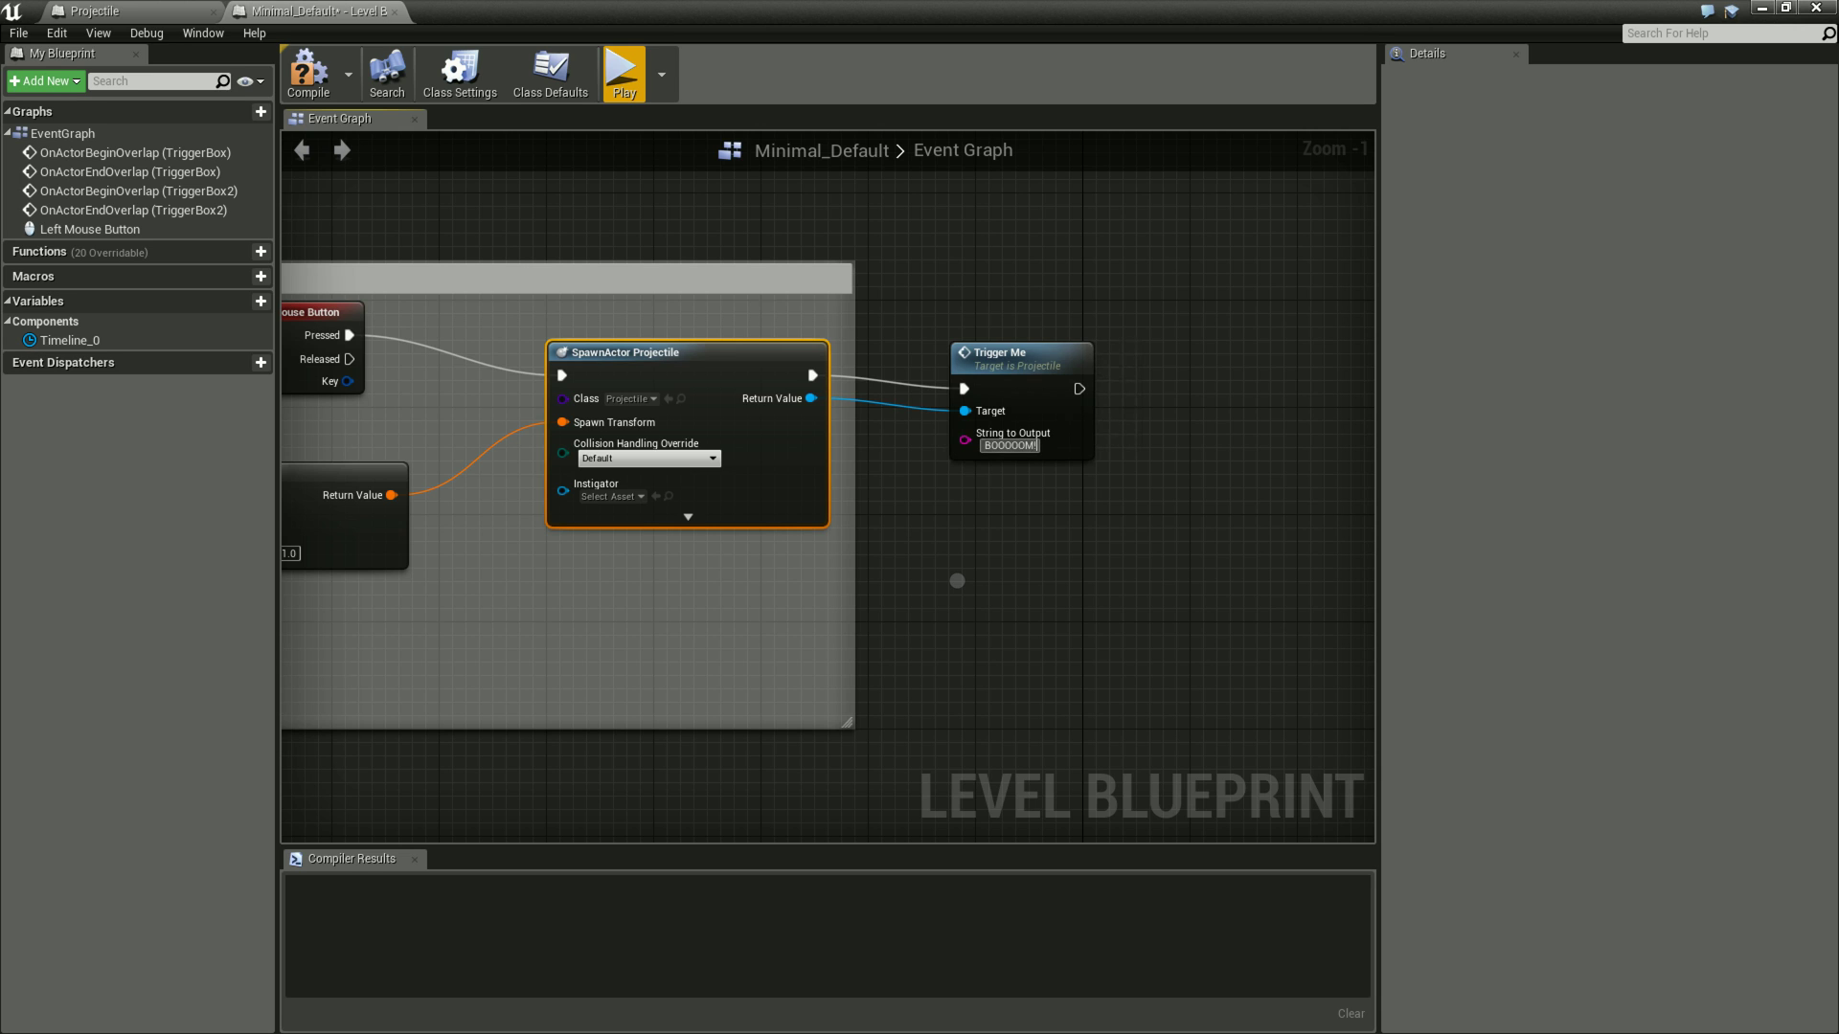
left_click(959, 575)
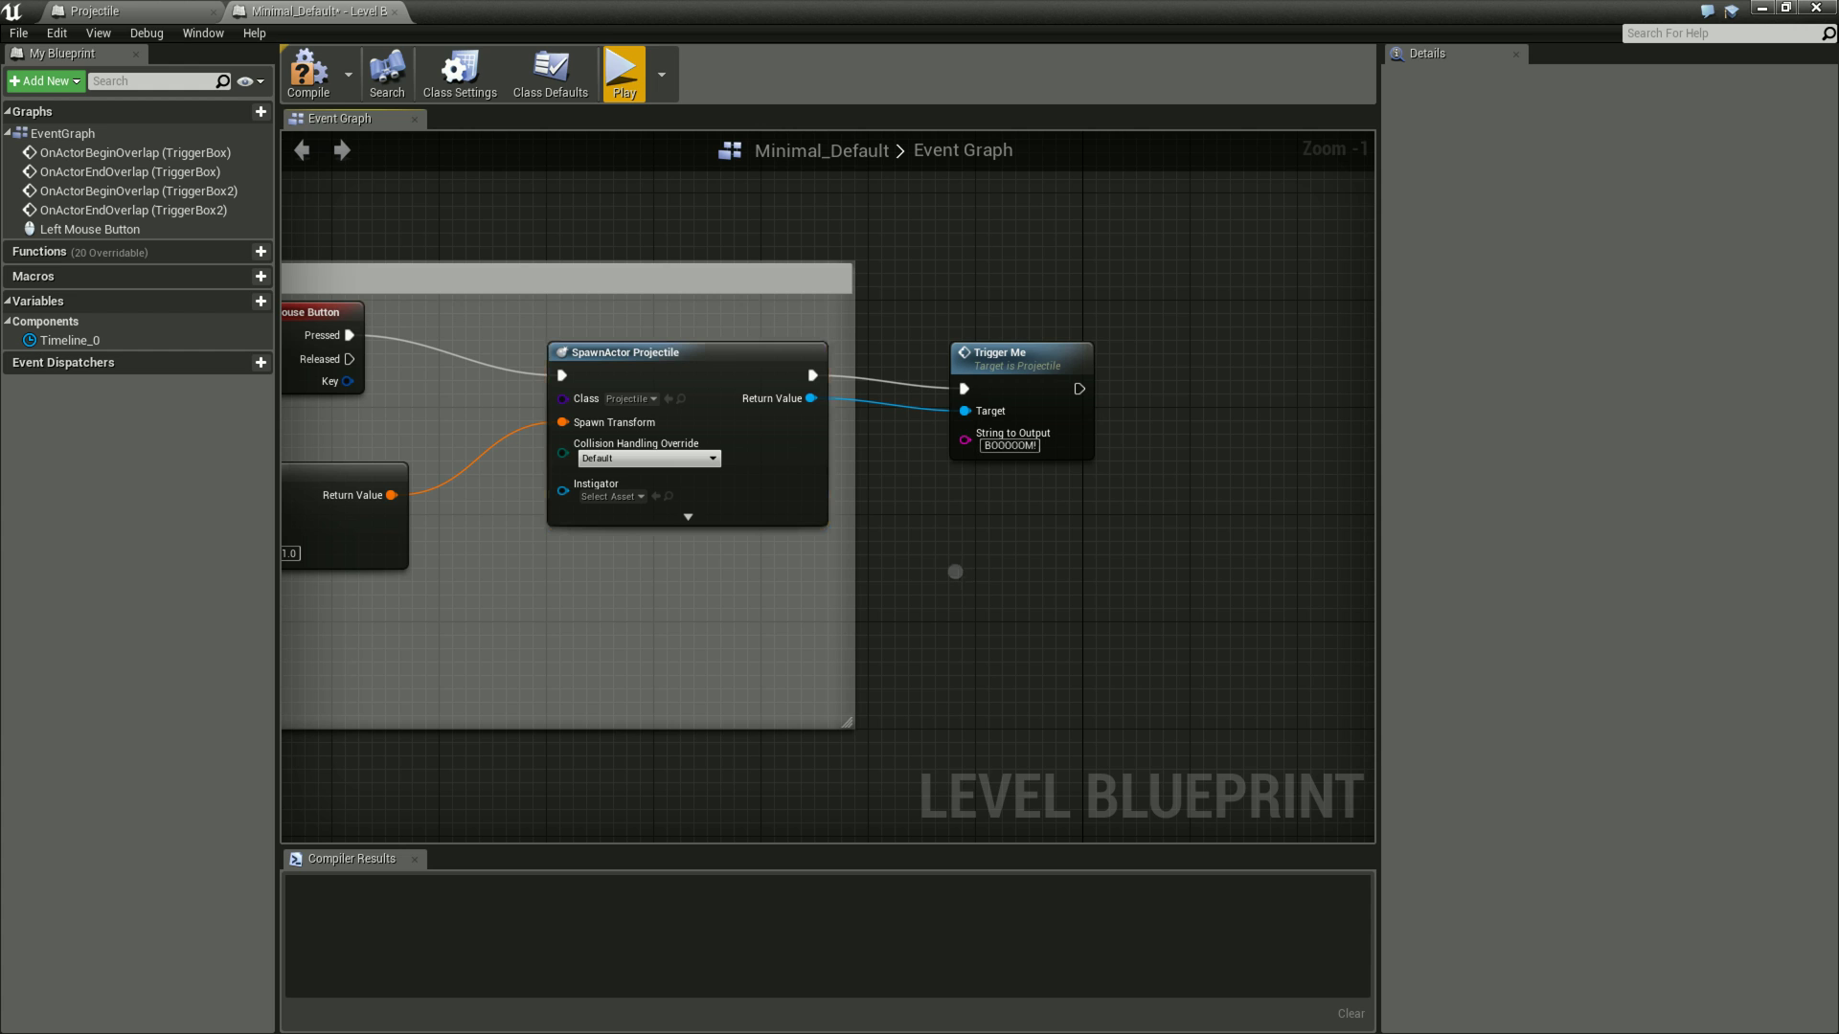
Compile the Level Blueprint and save the Minimal_Default map.
right_click_drag(955, 571, 1111, 554)
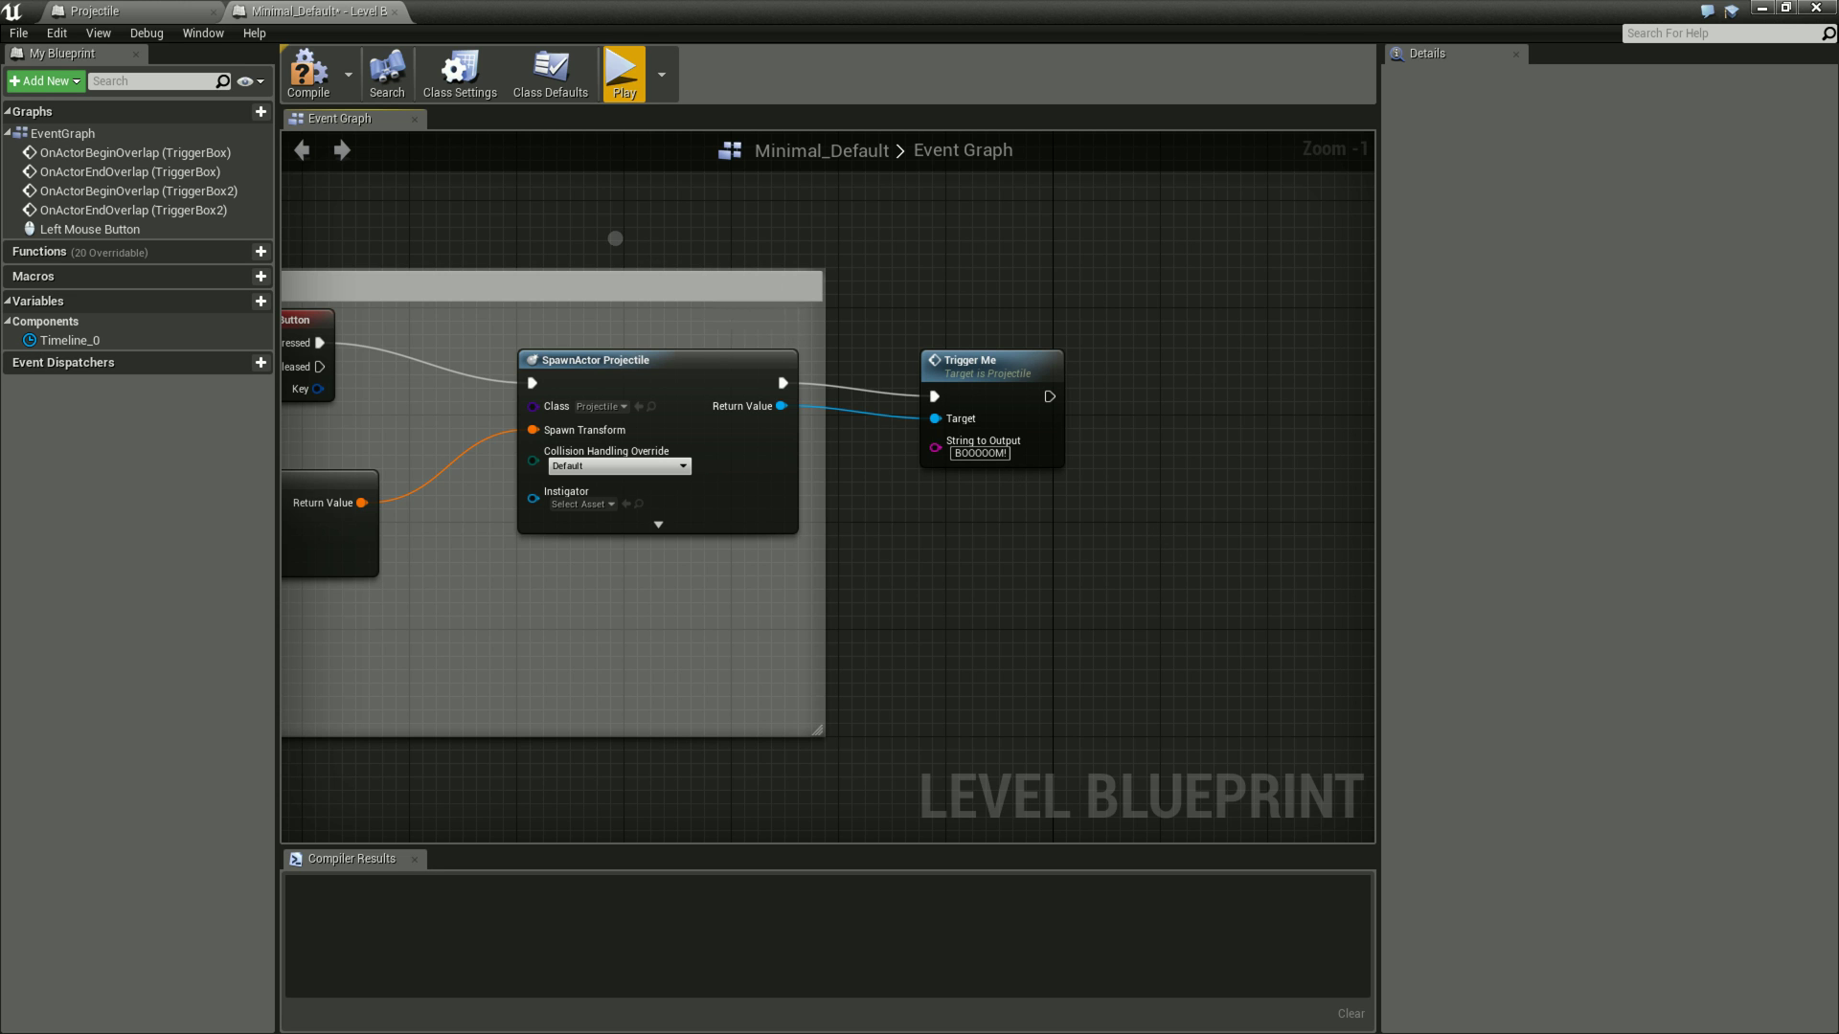
right_click_drag(610, 236, 631, 245)
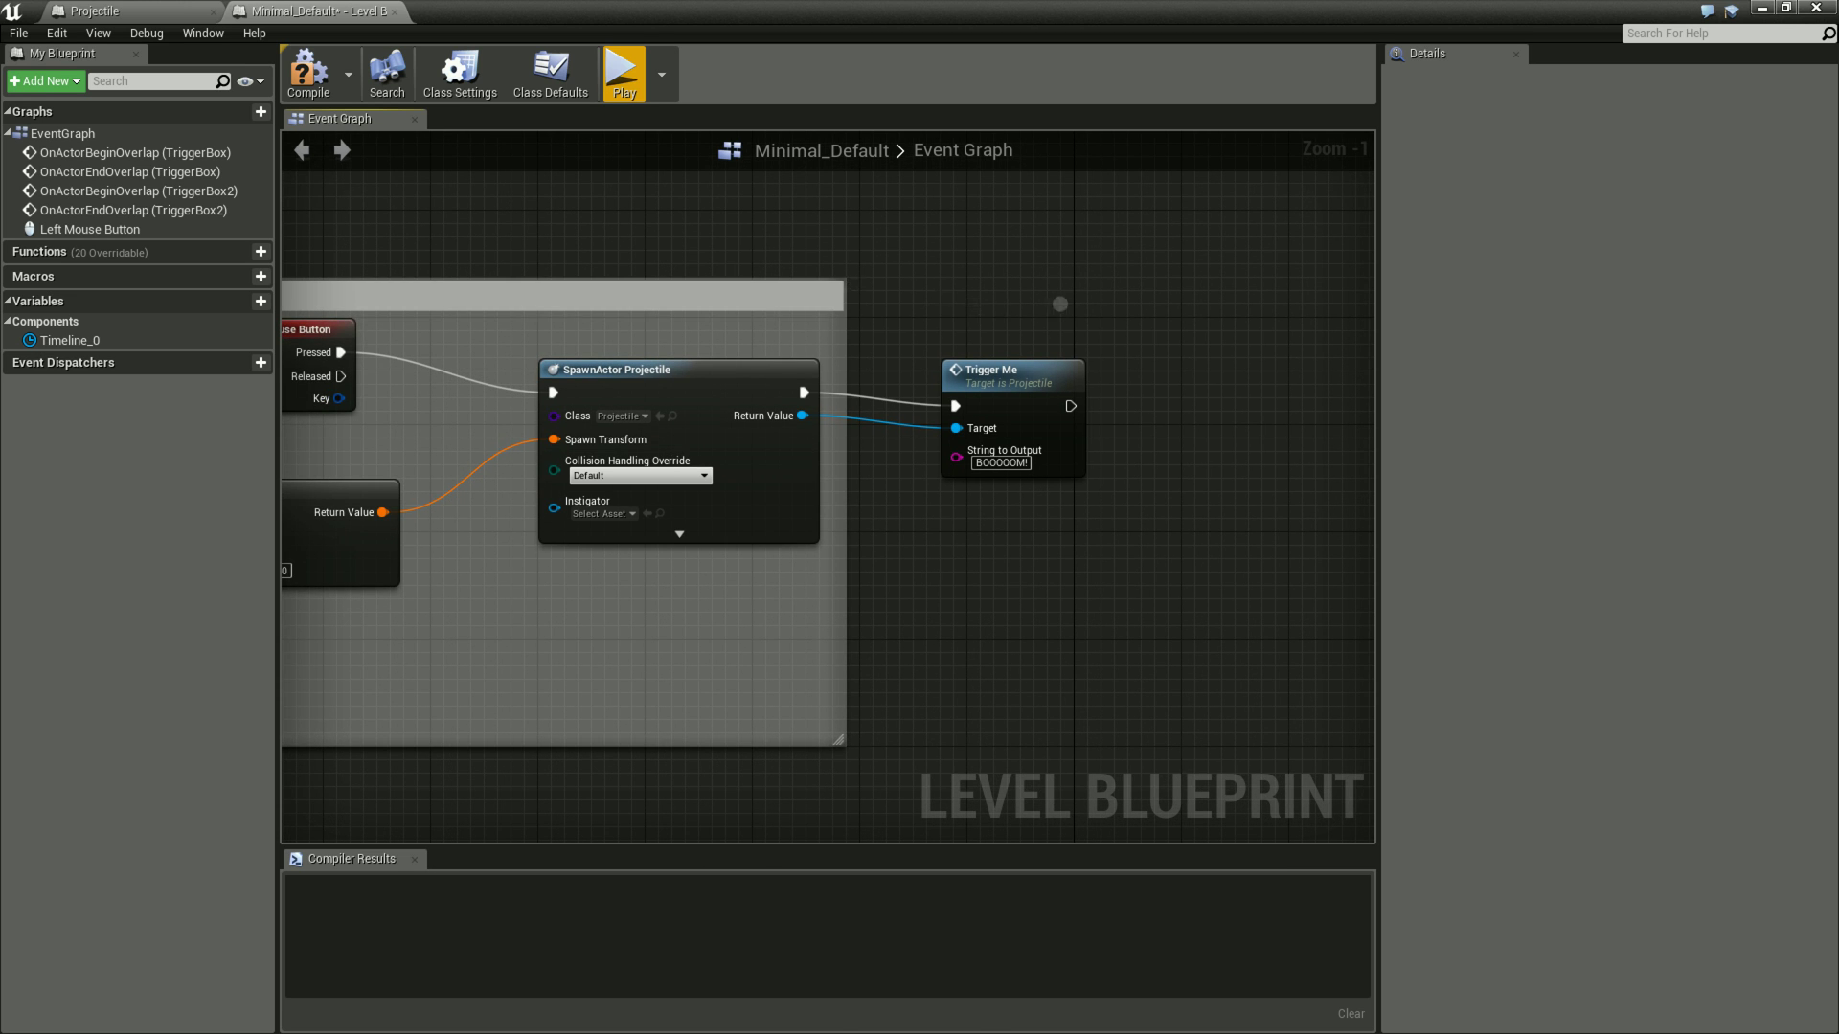
key("F7")
key("ctrl+s")
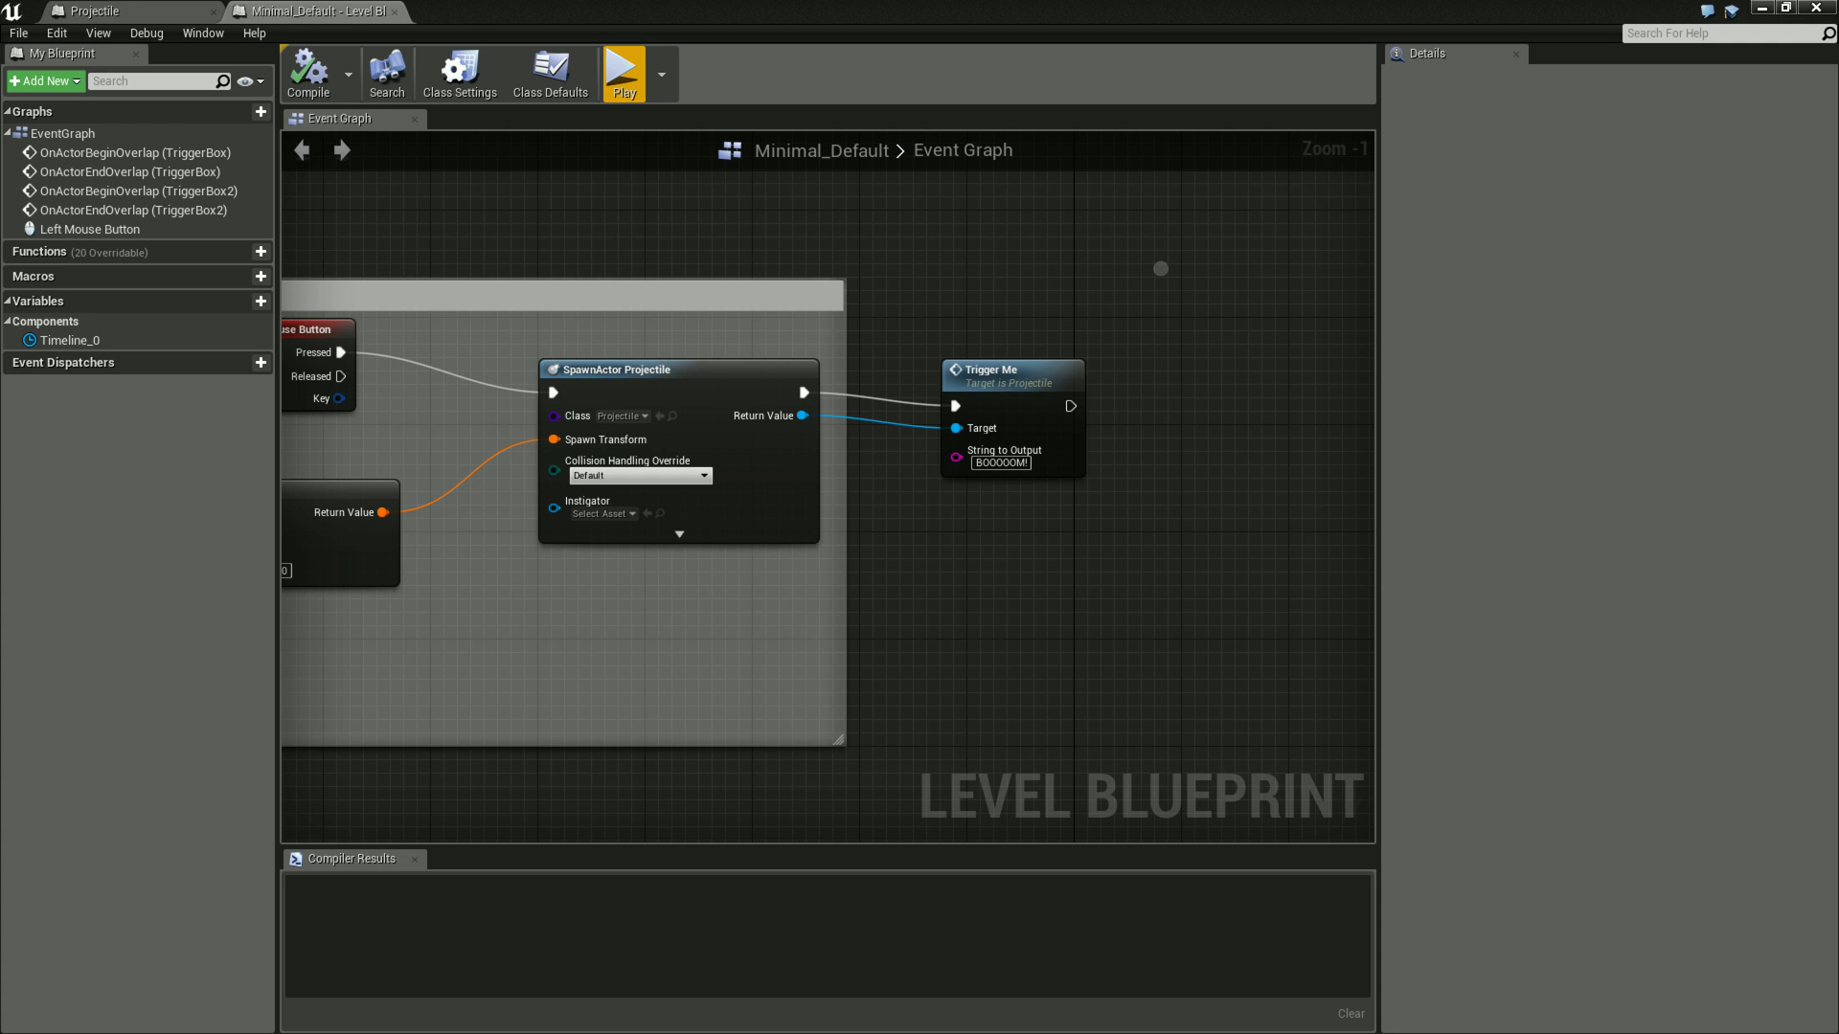
Inspect the TriggerMe event and Print String nodes in the Projectile blueprint's event graph.
left_click(1018, 397)
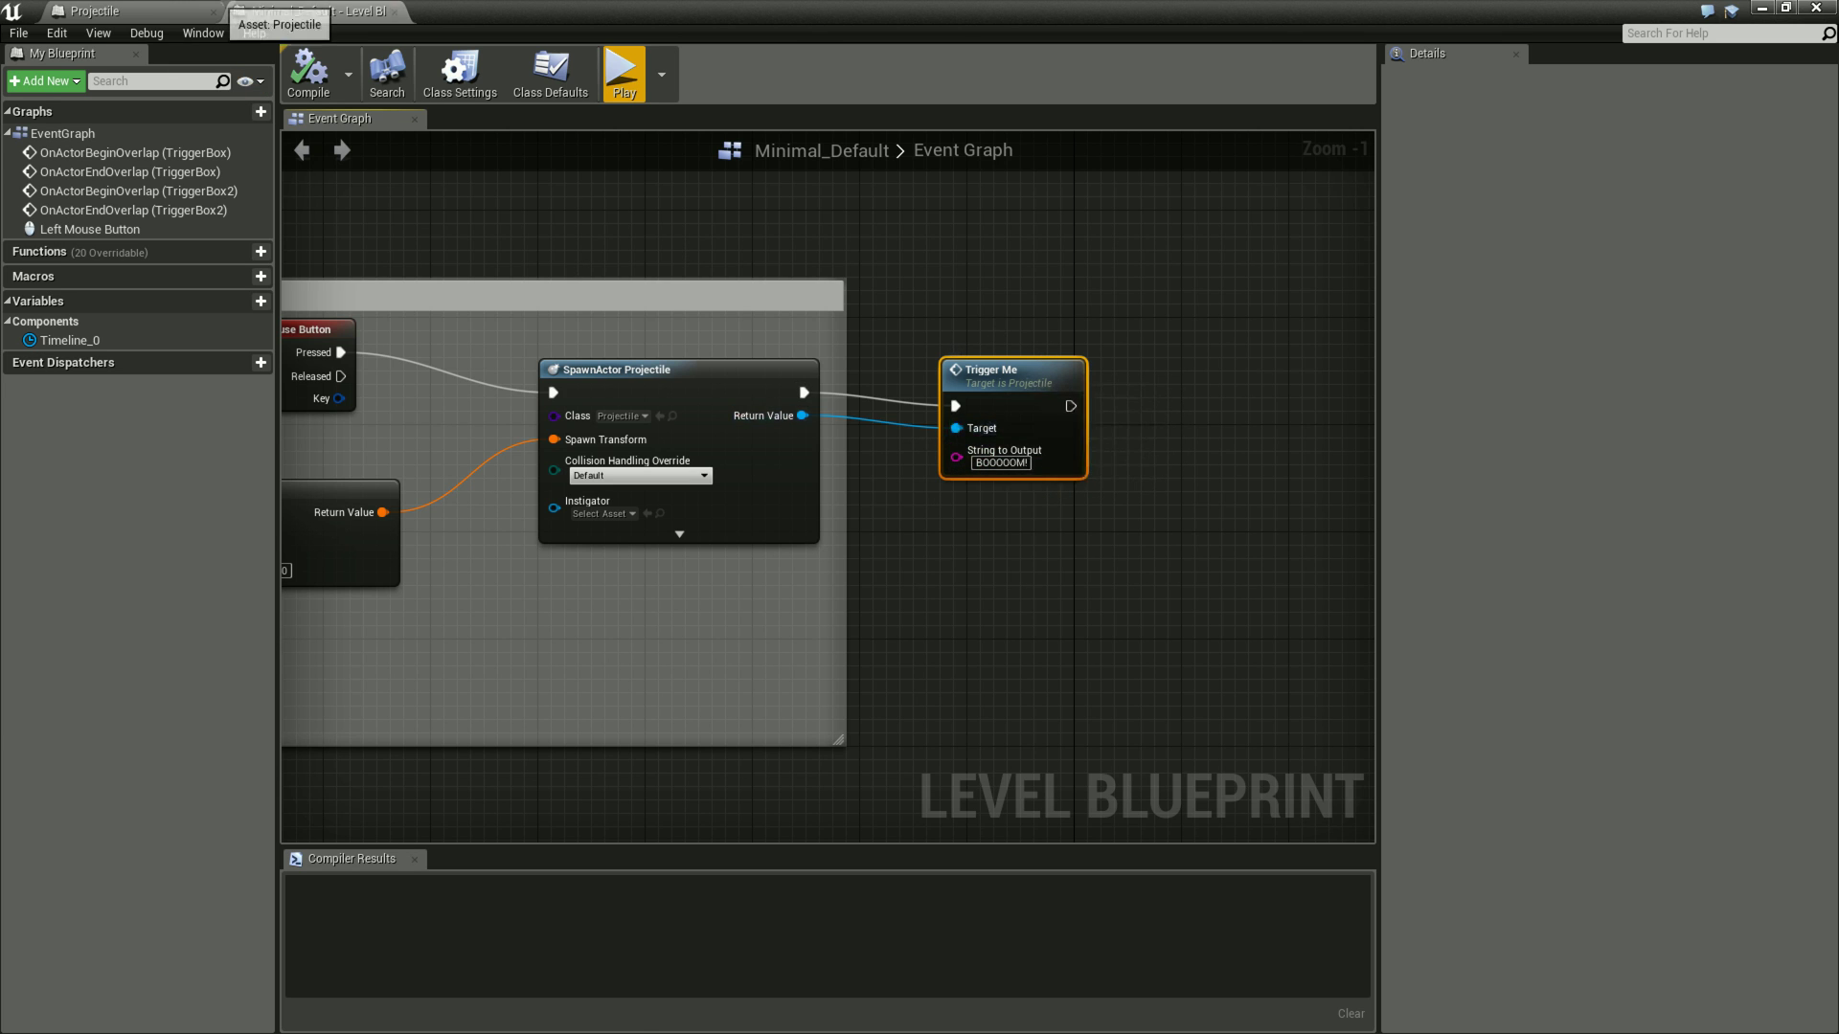
left_click(153, 8)
left_click(627, 119)
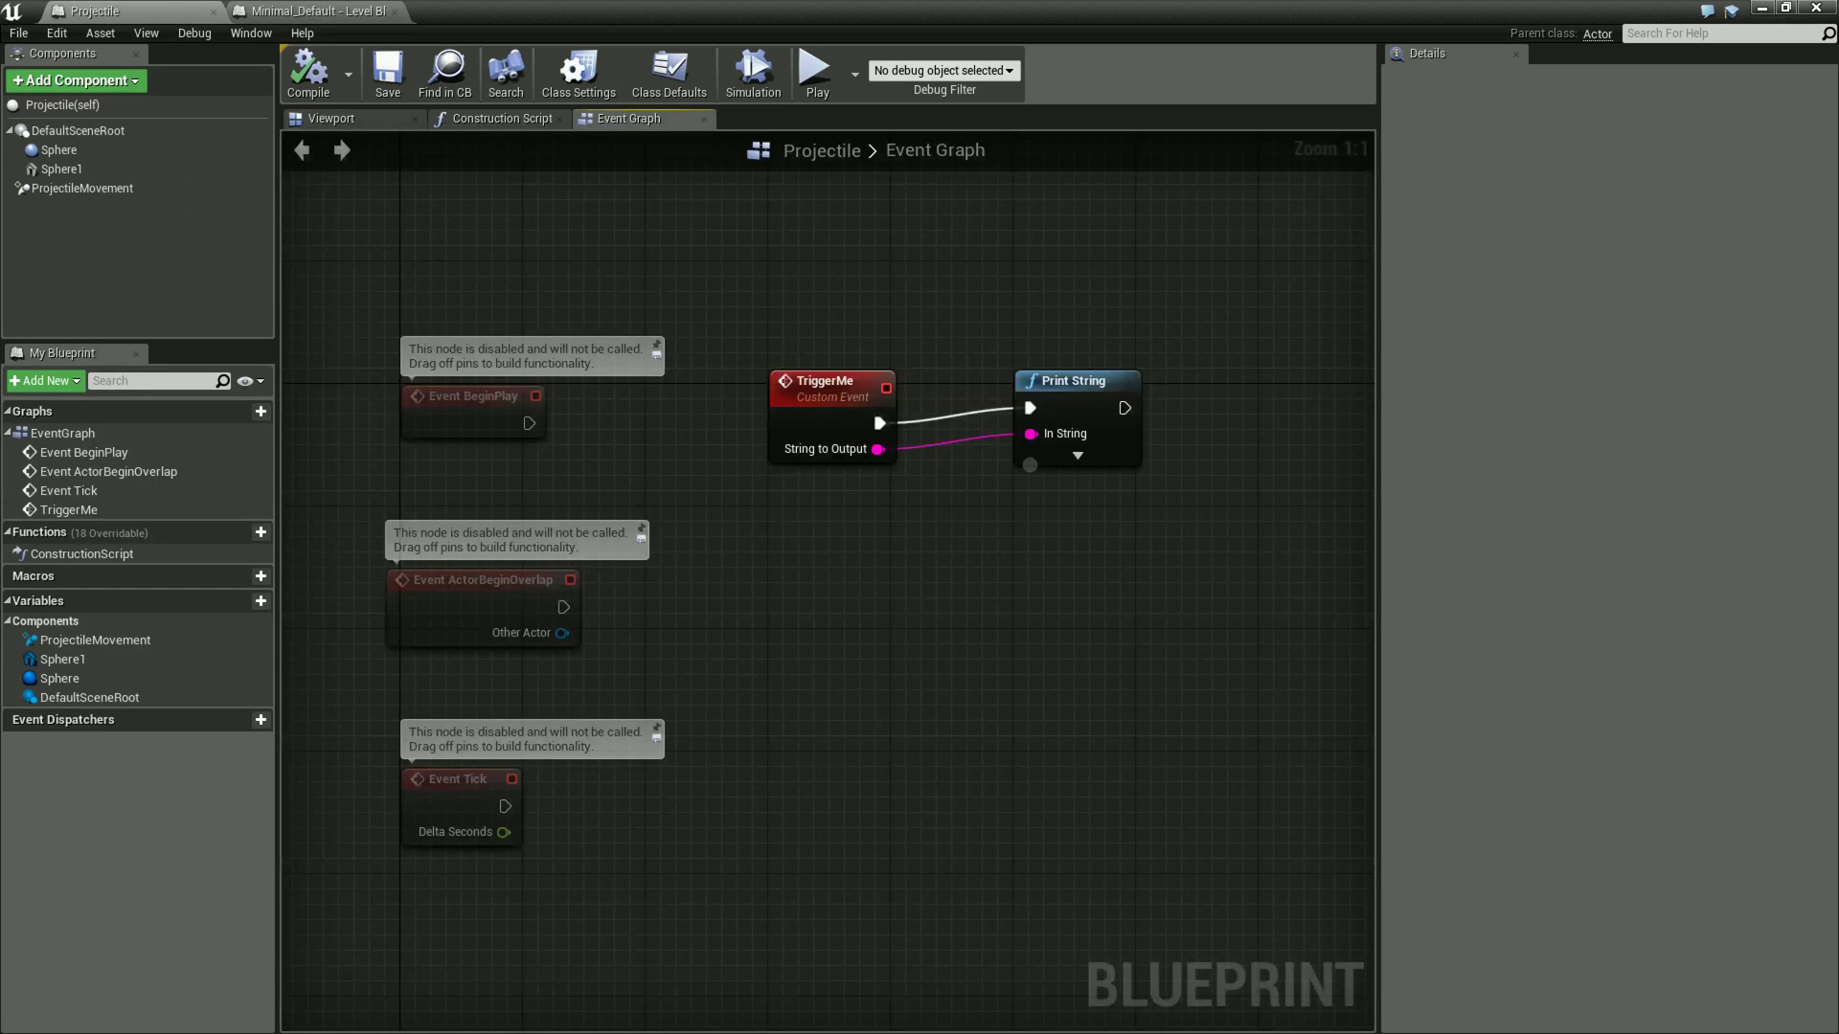
left_click(813, 403)
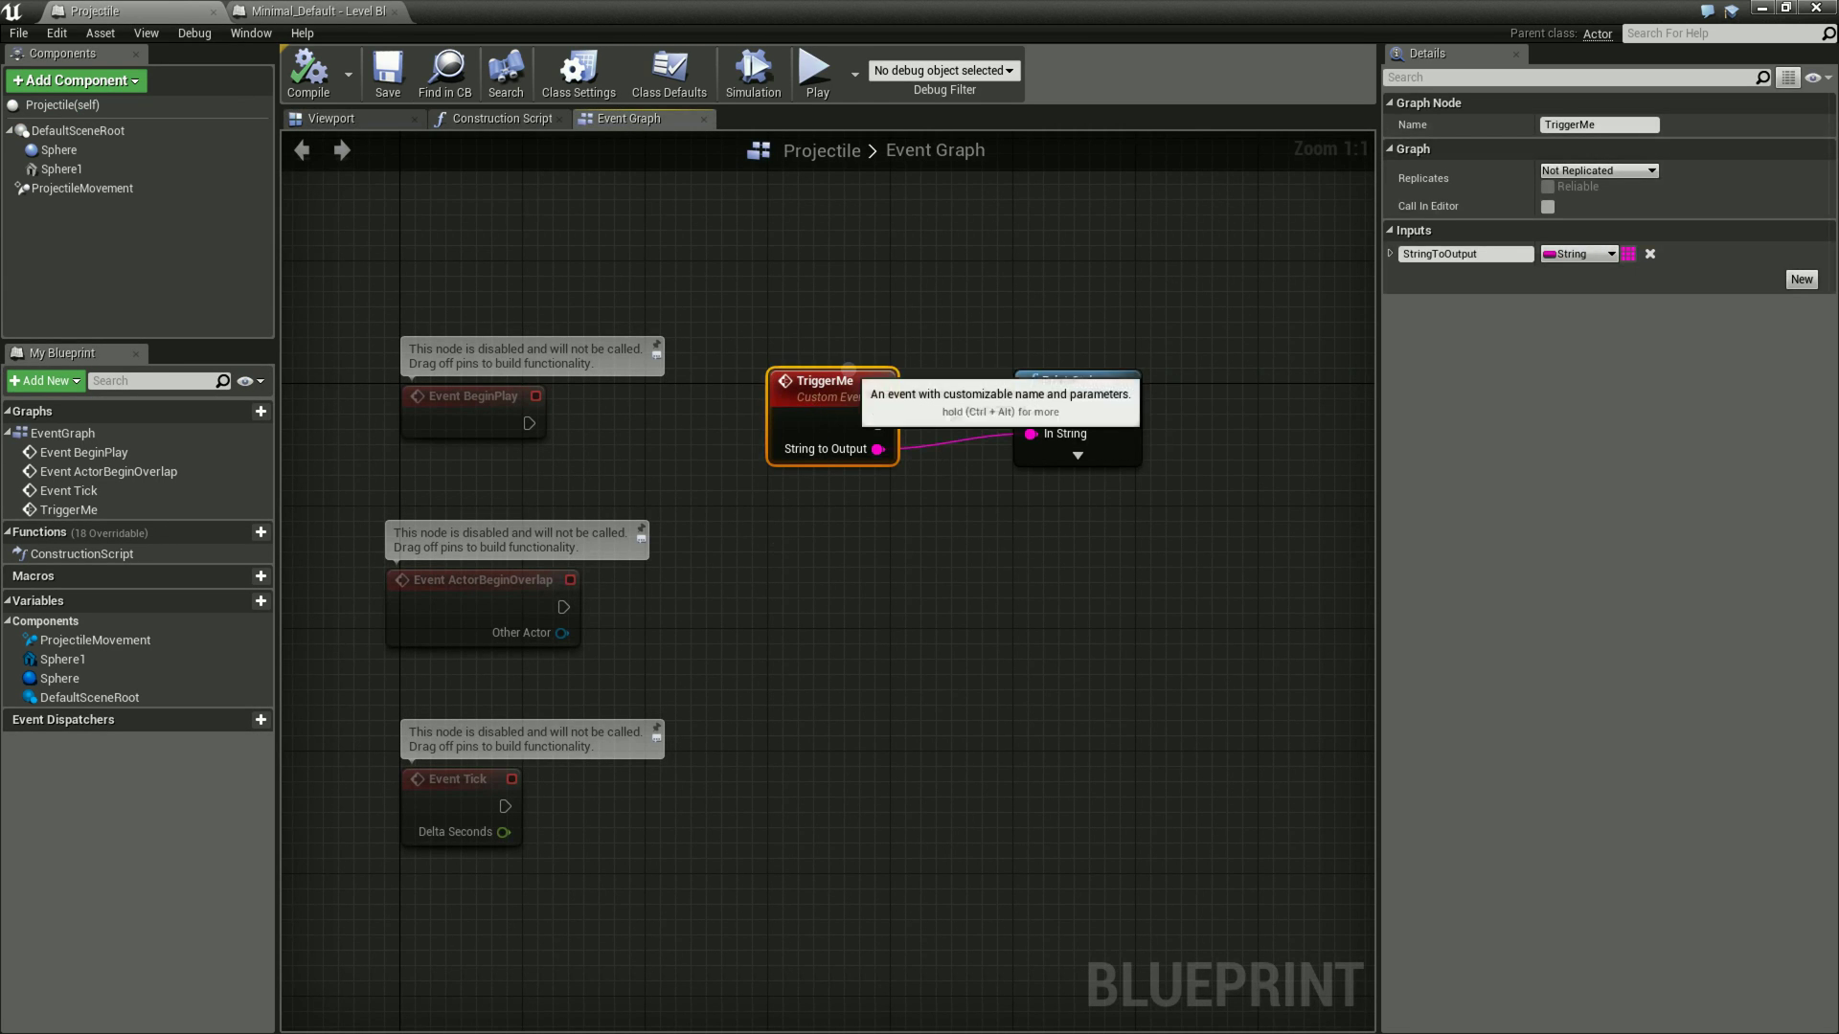
left_click(1109, 393)
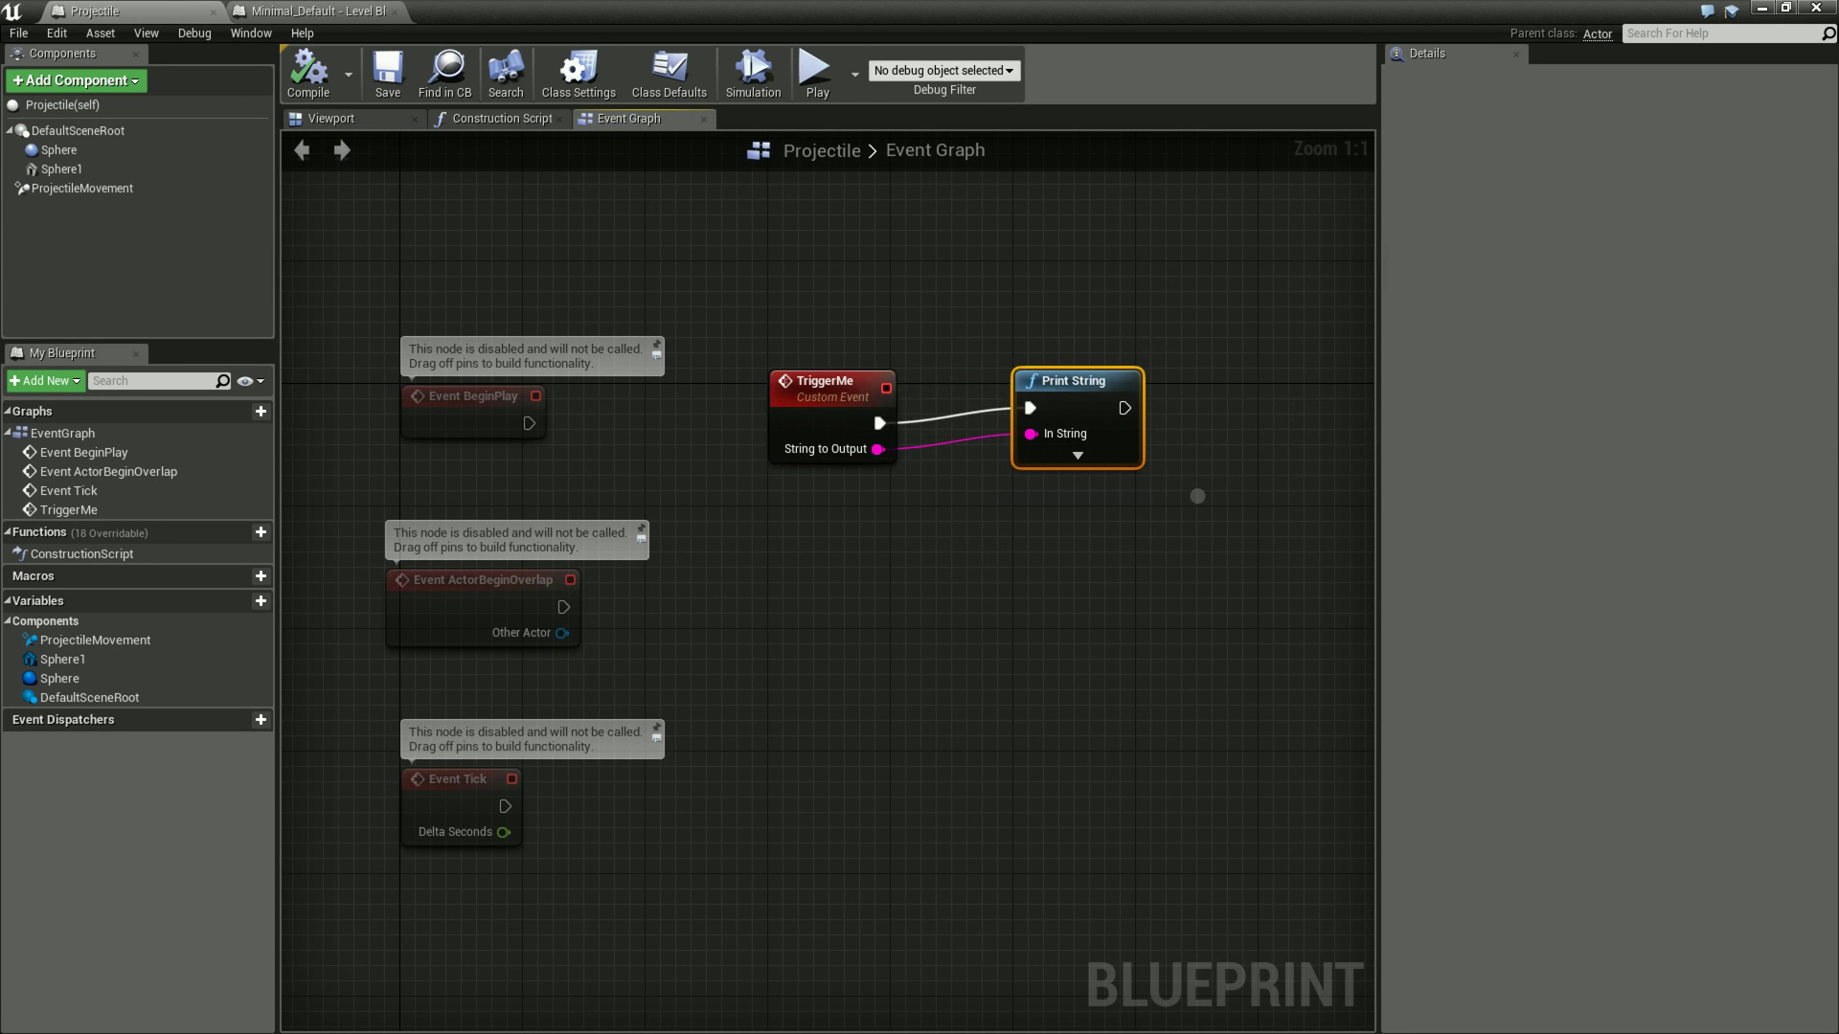
left_click(1172, 538)
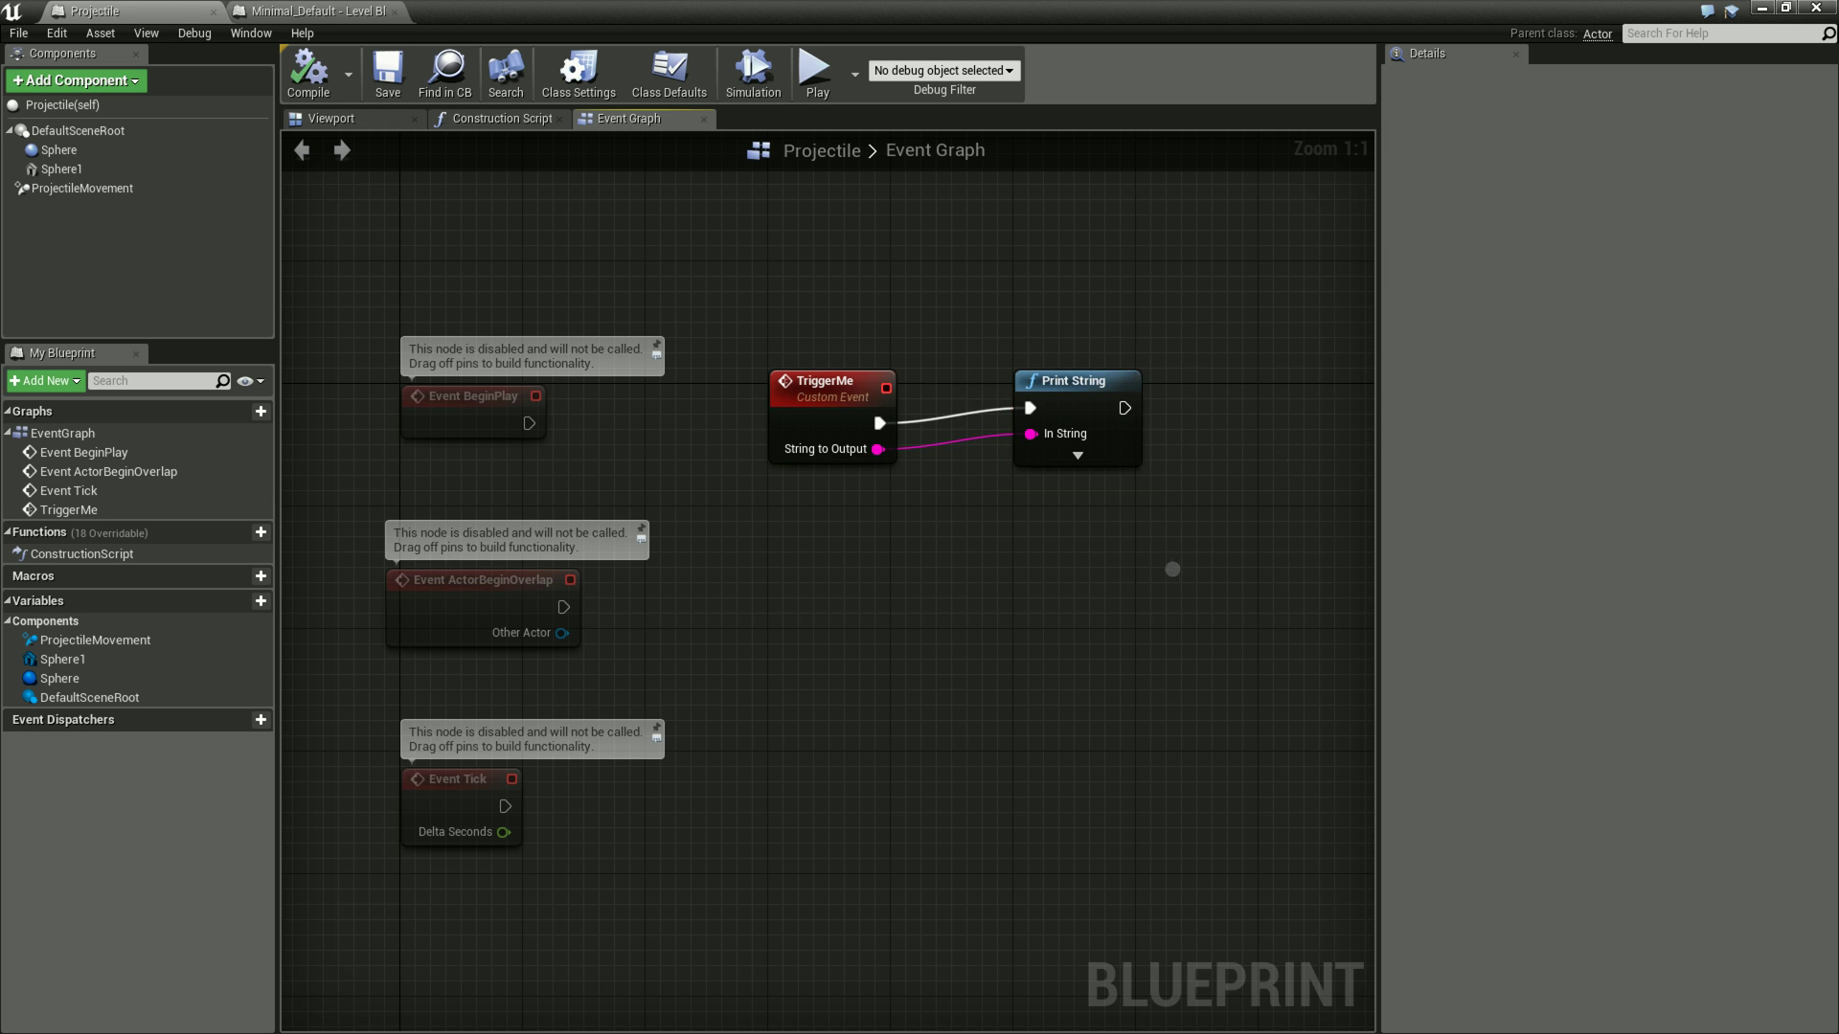
right_click_drag(1170, 563, 1081, 555)
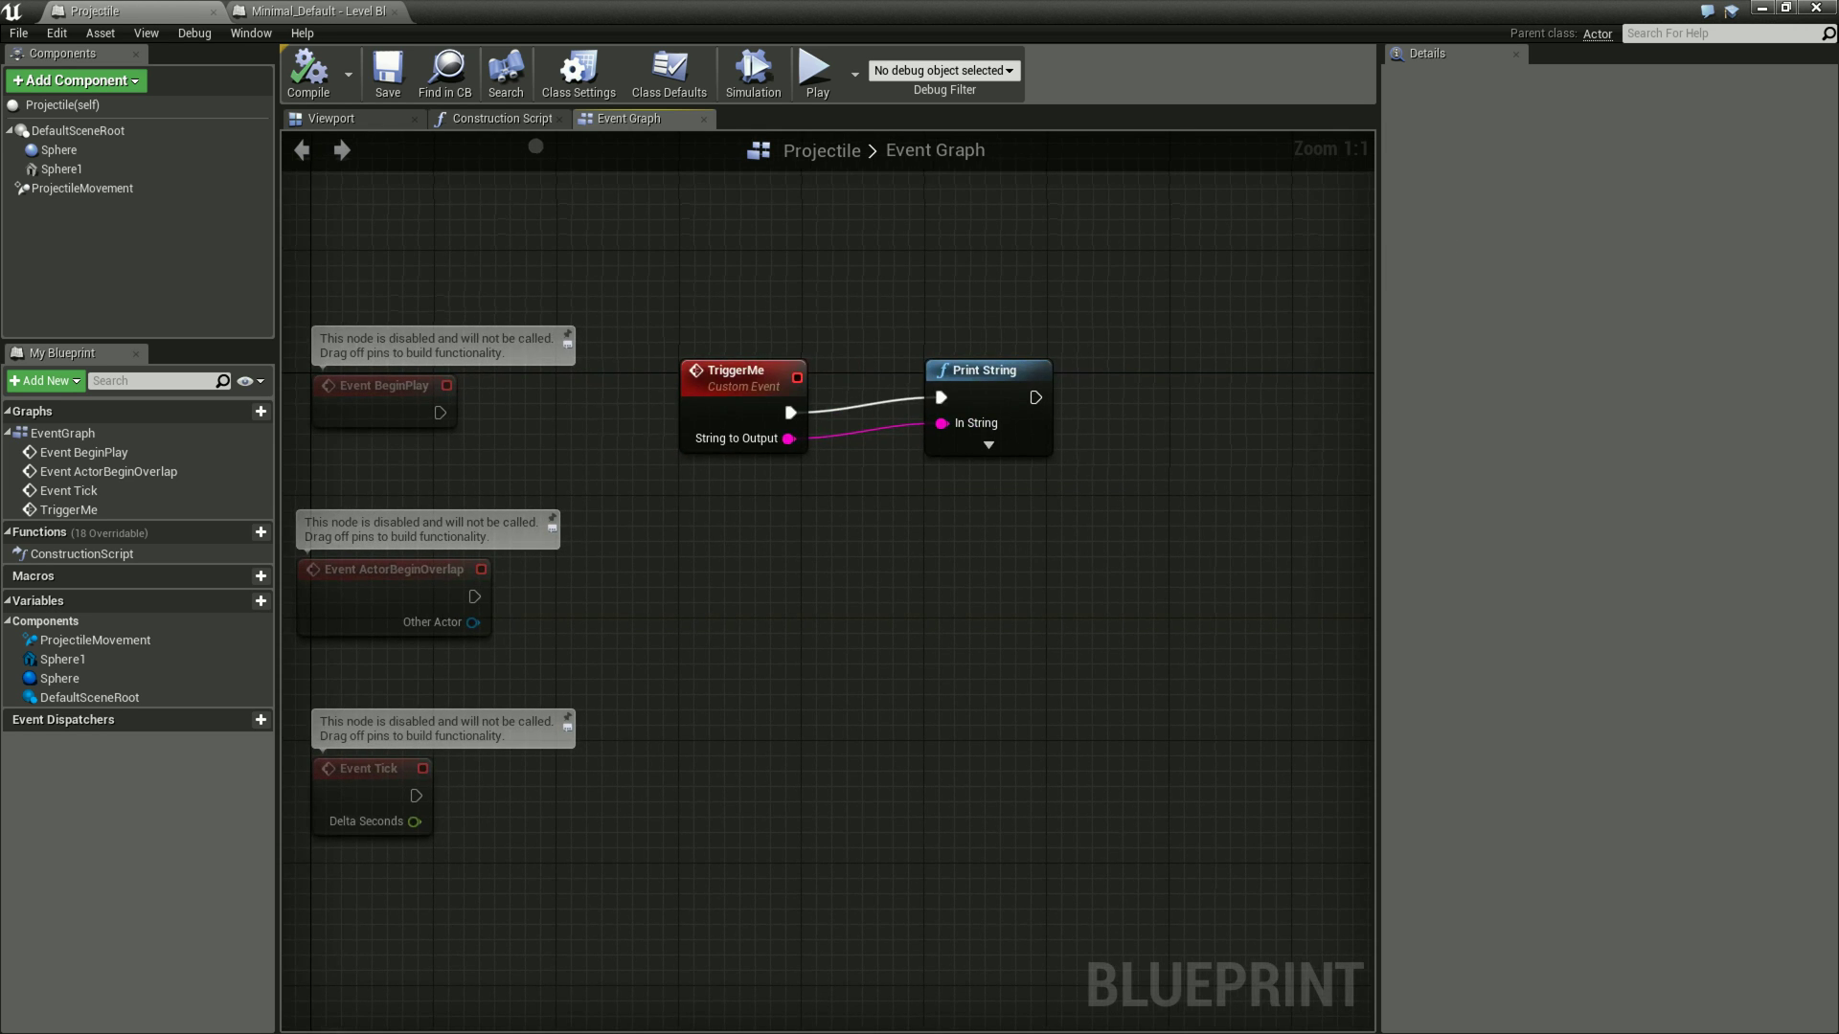
left_click_drag(1147, 308, 646, 483)
left_click(916, 623)
In the Level Blueprint, try a connection from Trigger Me's exec output, cancel it, and reframe the nodes.
left_click(316, 11)
left_click_drag(1070, 406, 1218, 419)
left_click(1053, 481)
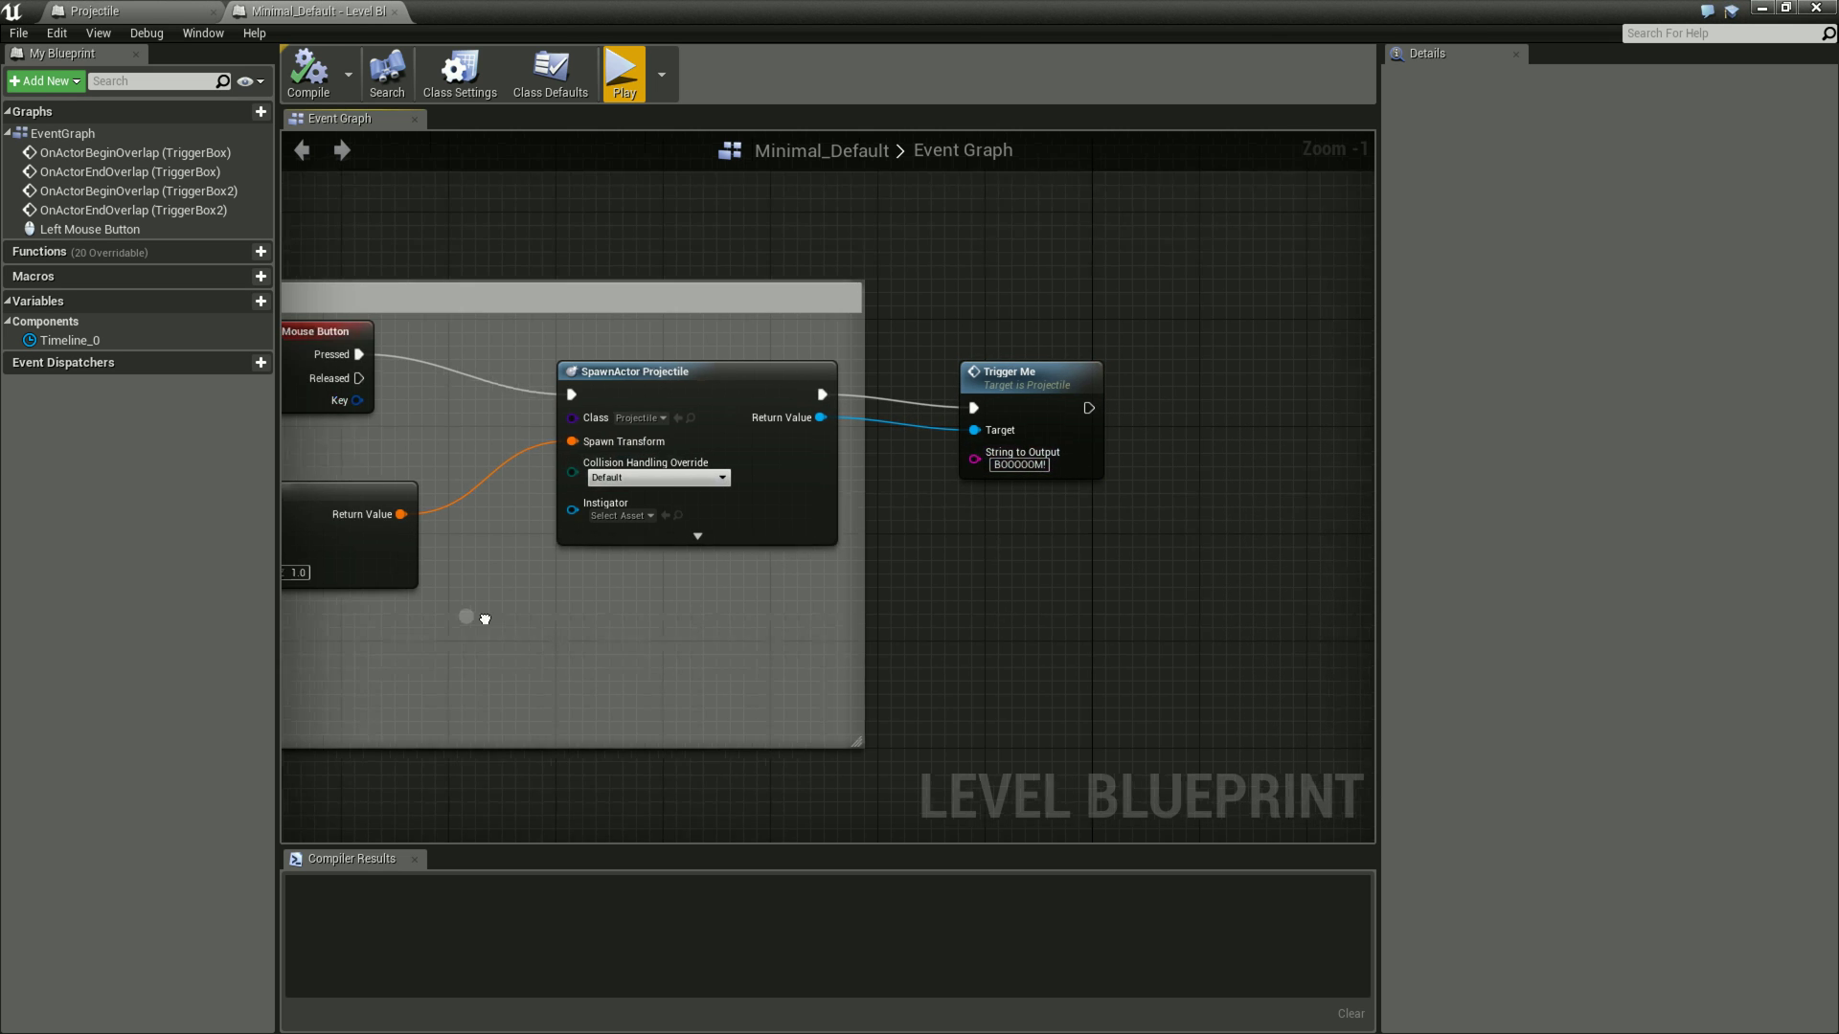
right_click_drag(480, 616, 982, 636)
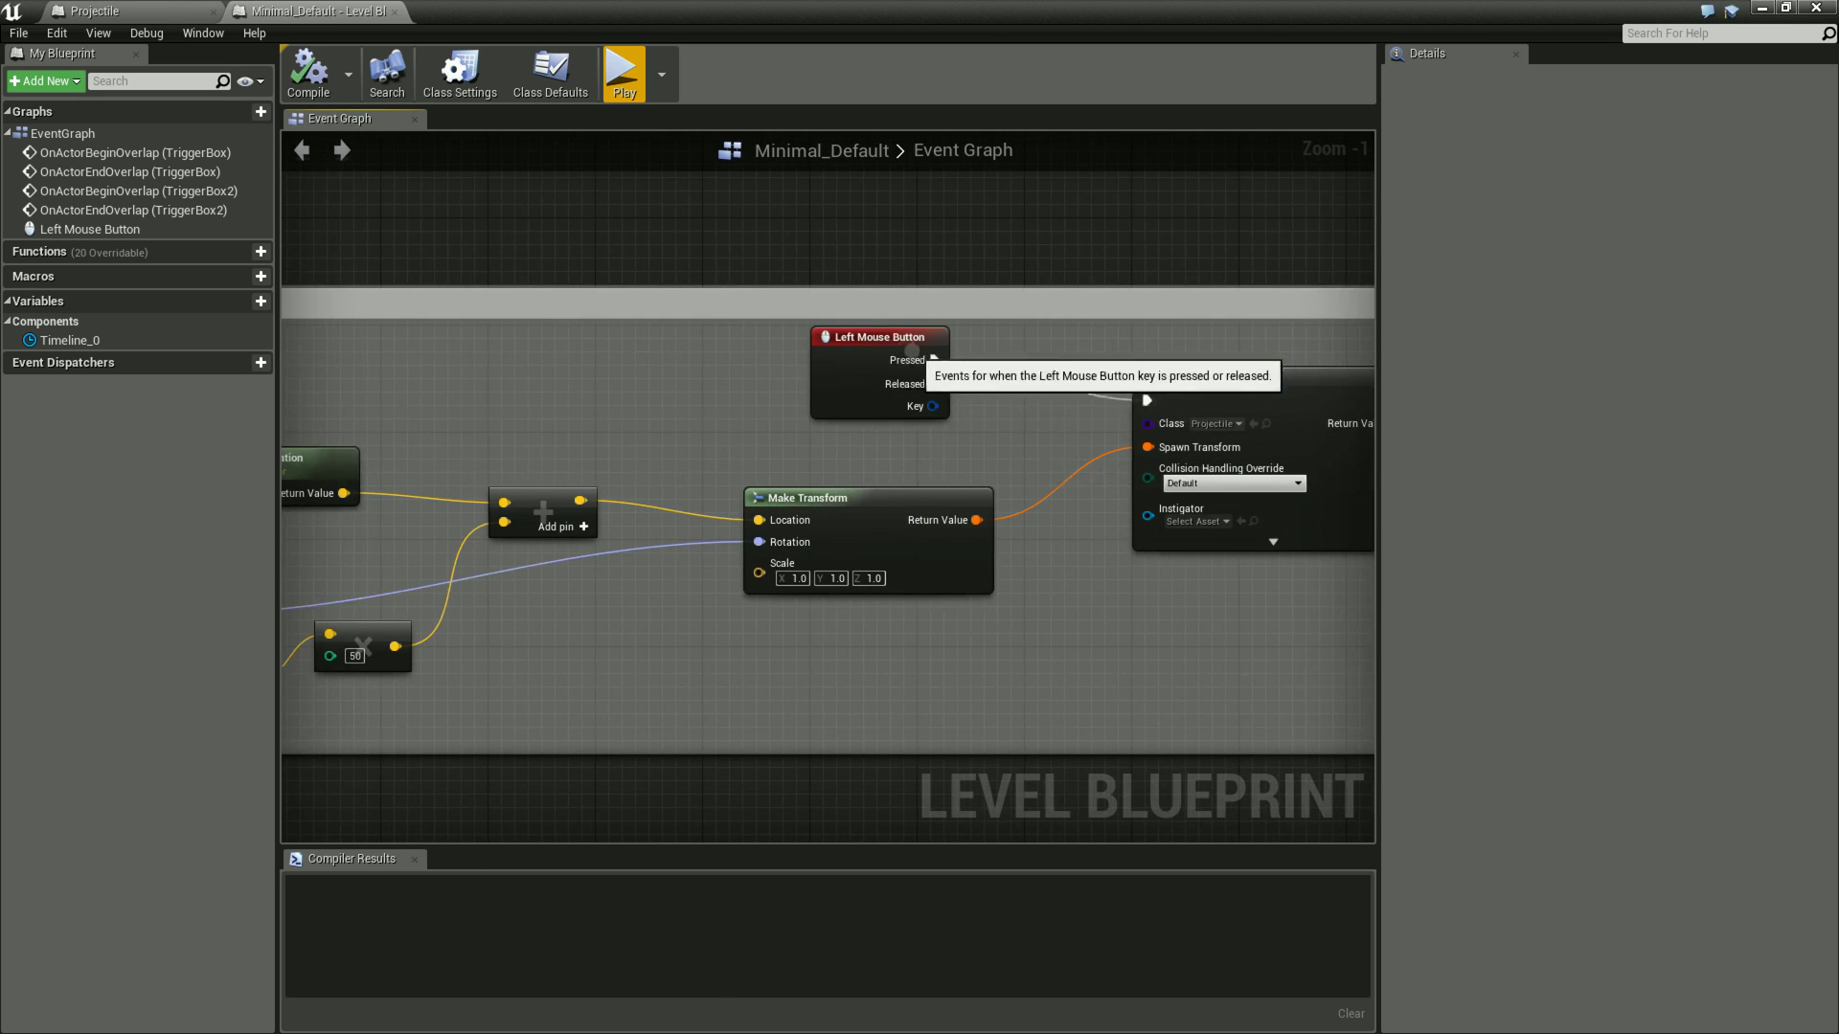
right_click_drag(1132, 613, 797, 565)
right_click_drag(1126, 471, 871, 516)
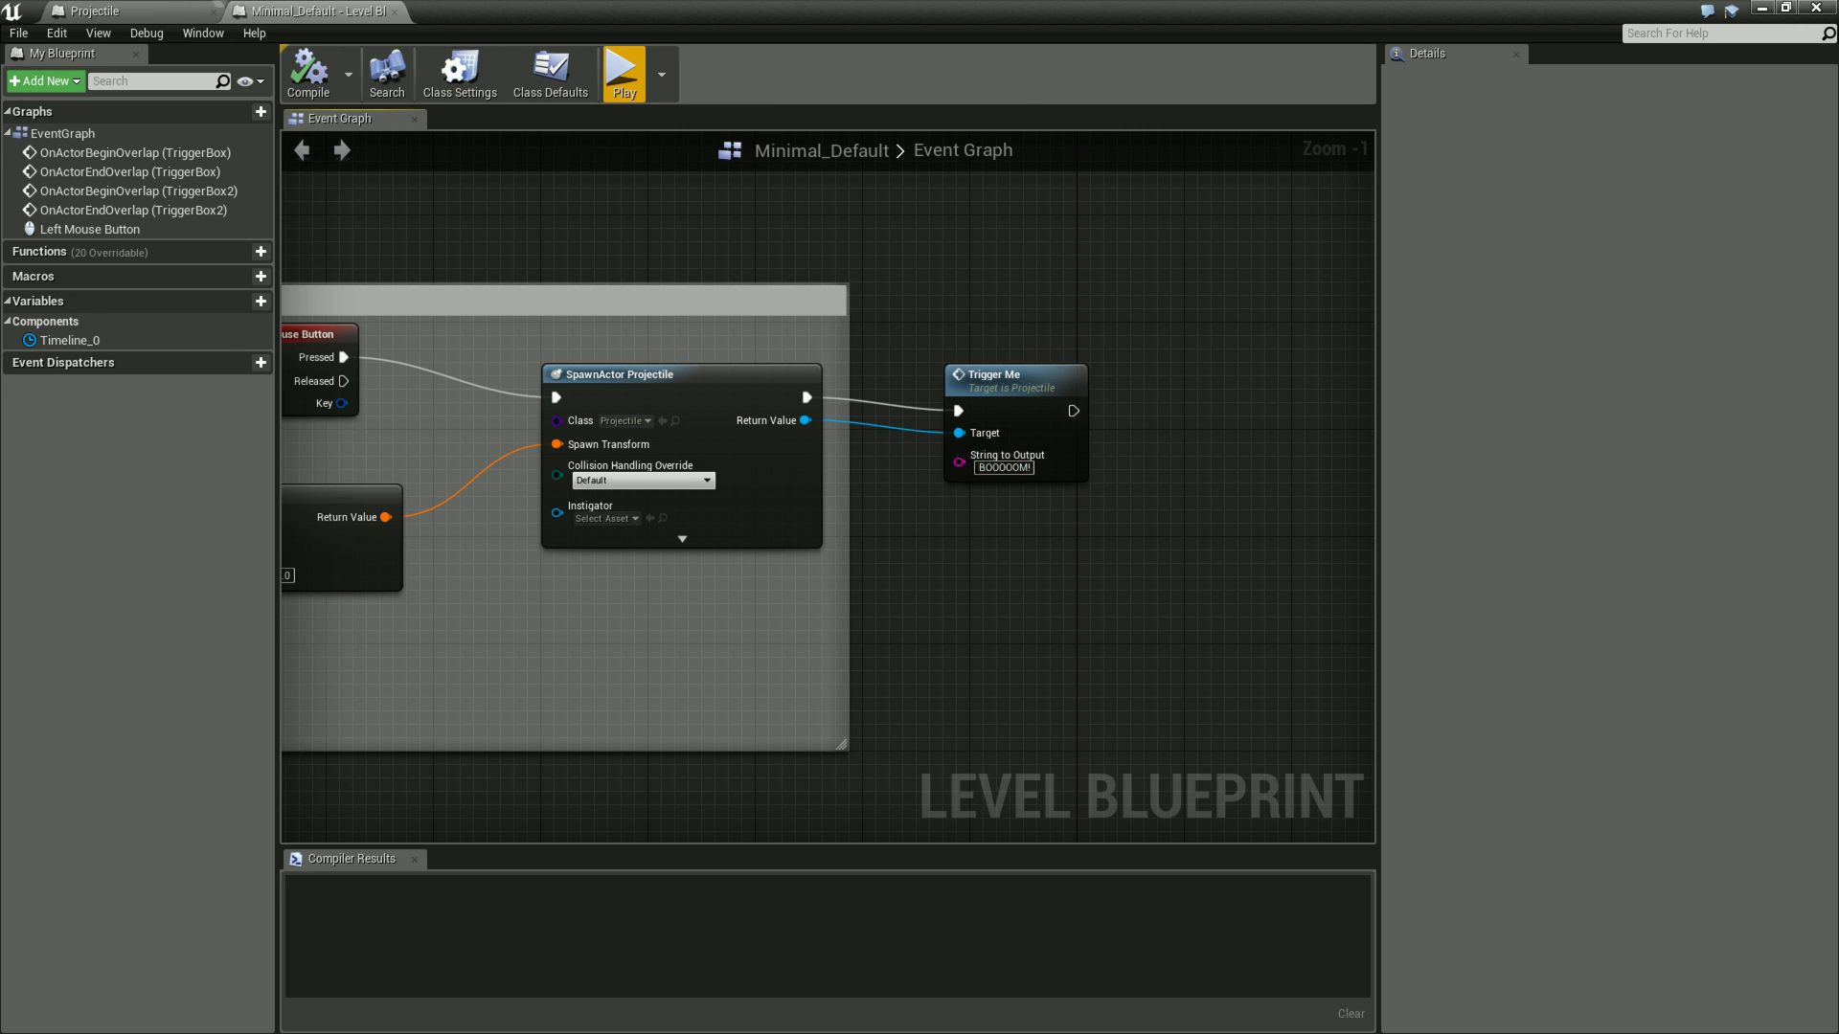
In the Projectile graph, select TriggerMe and Print String and probe Print String's output without adding nodes.
left_click(134, 10)
right_click_drag(832, 577, 895, 575)
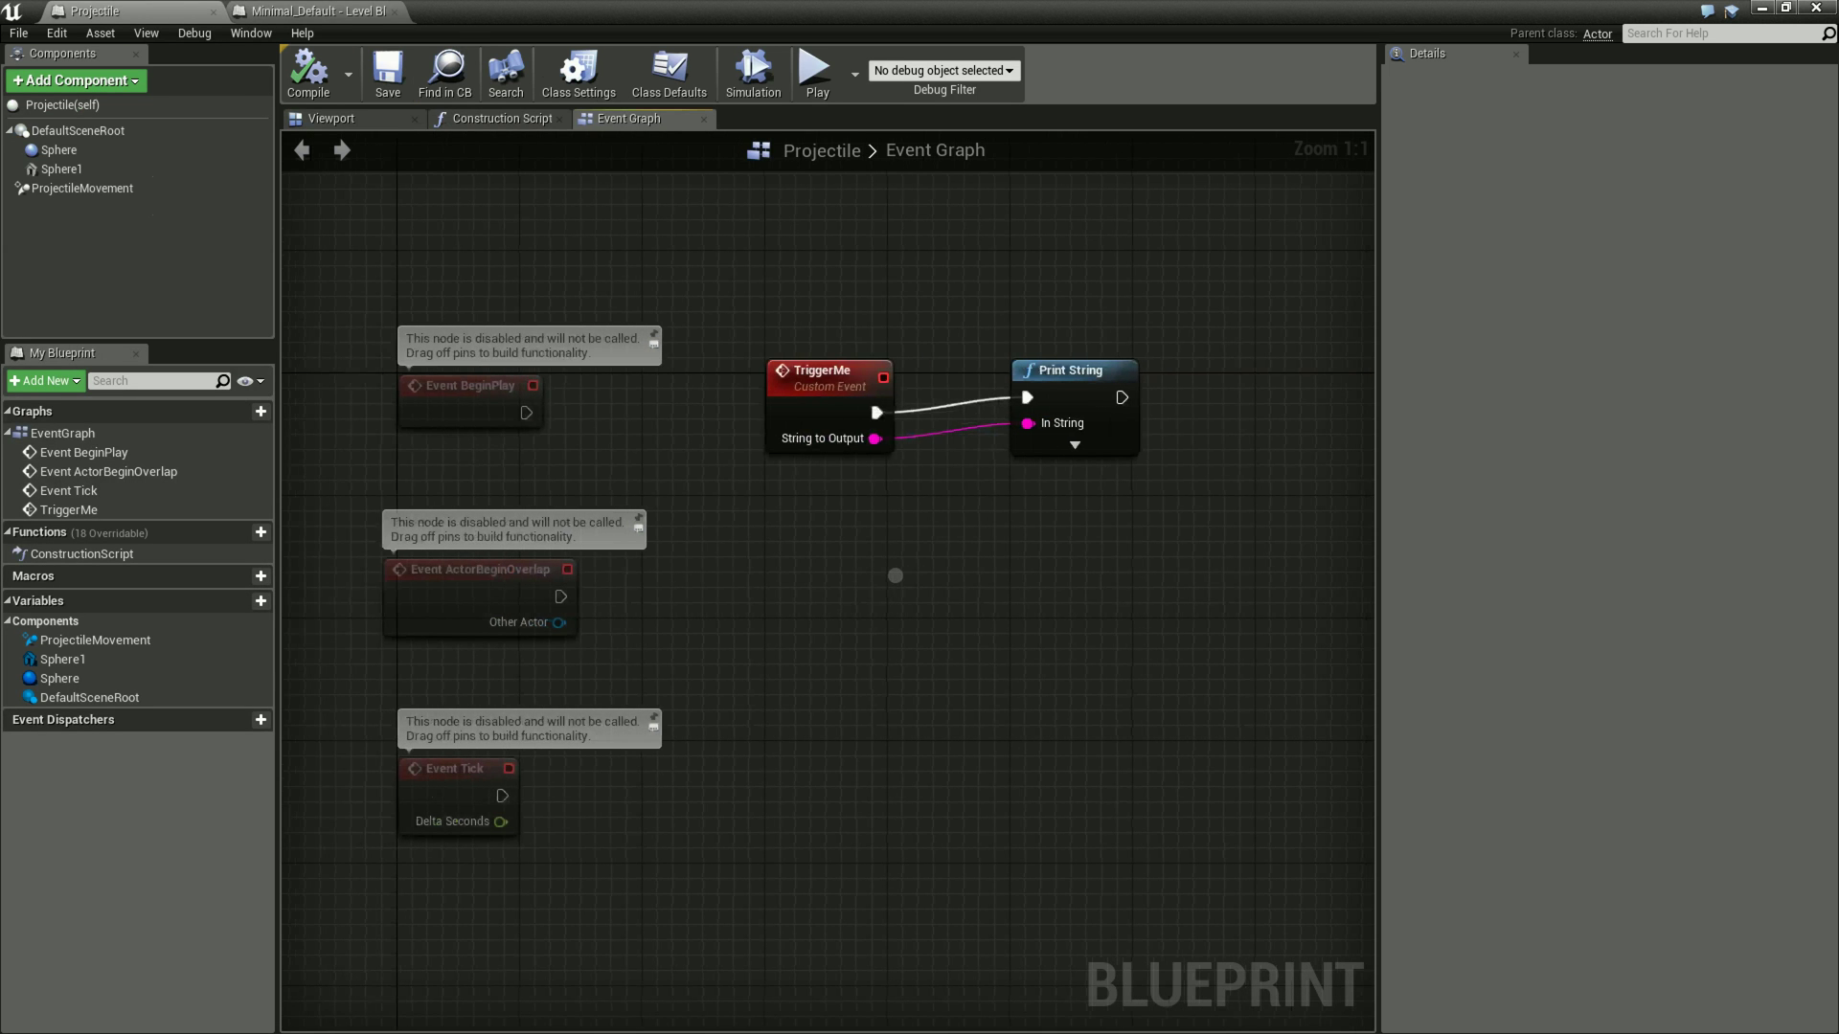
left_click_drag(915, 313, 720, 521)
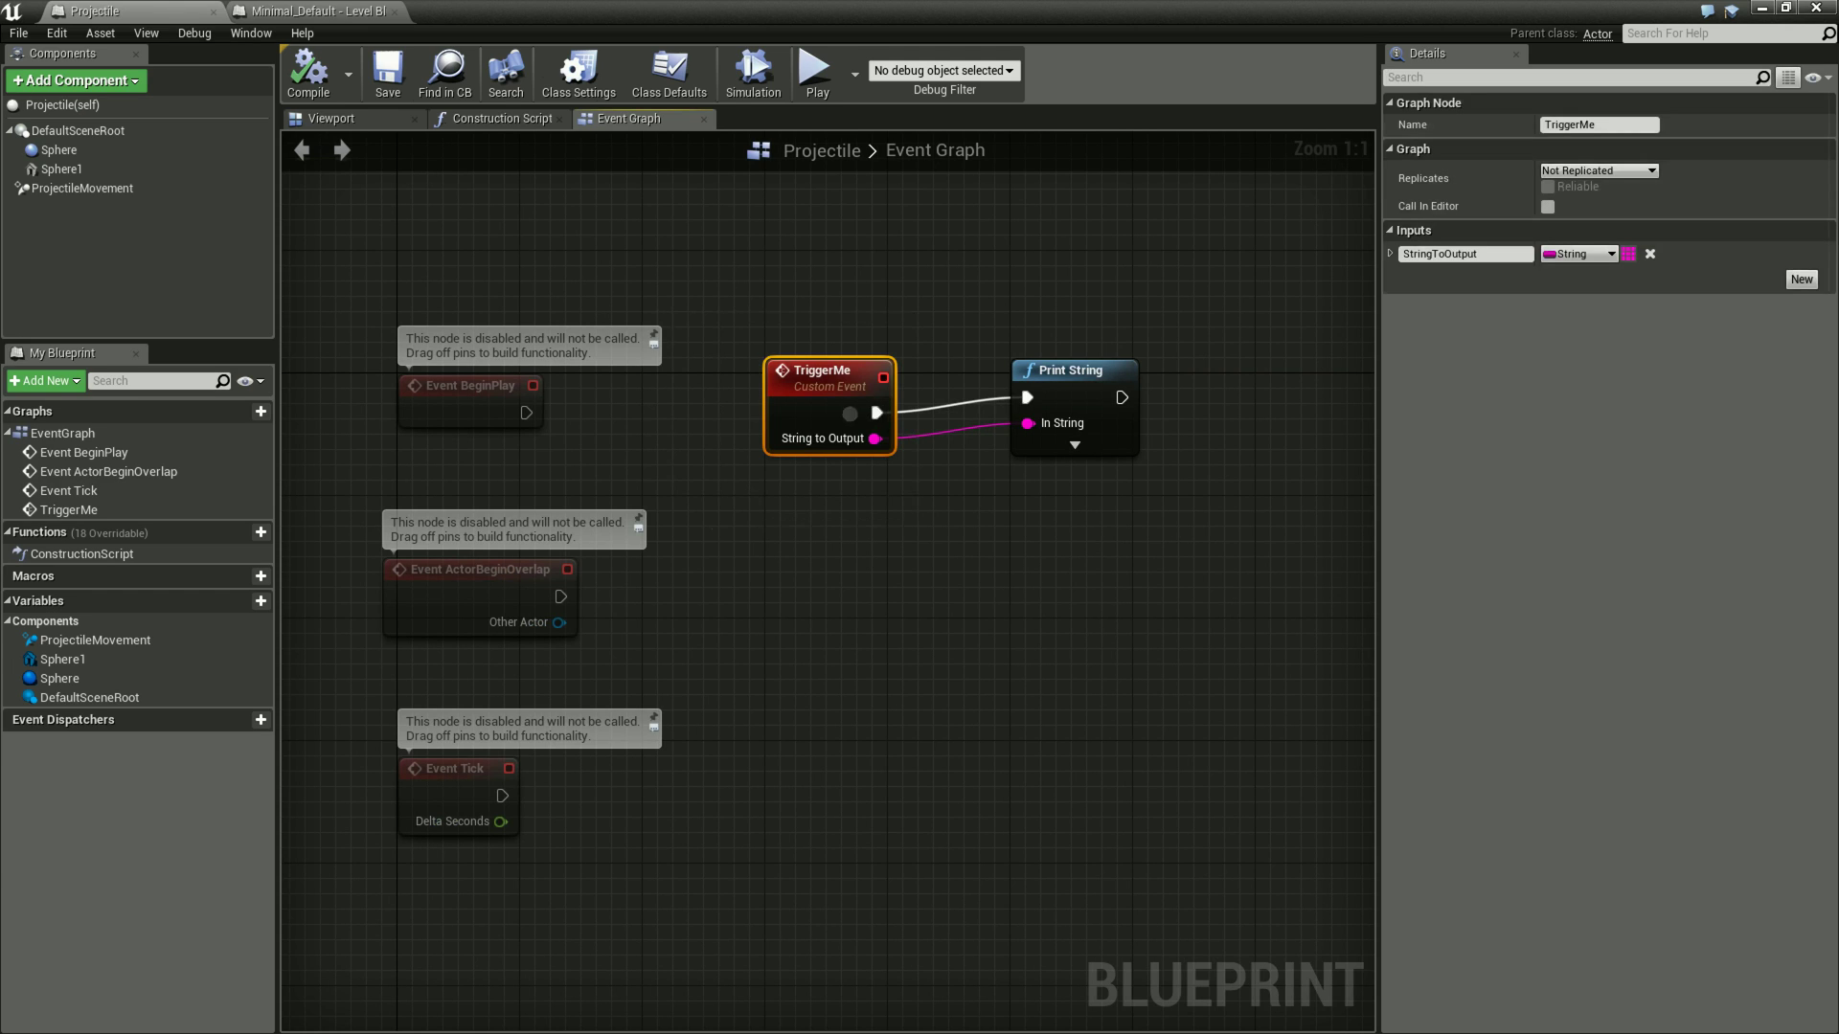
left_click_drag(1194, 328, 999, 503)
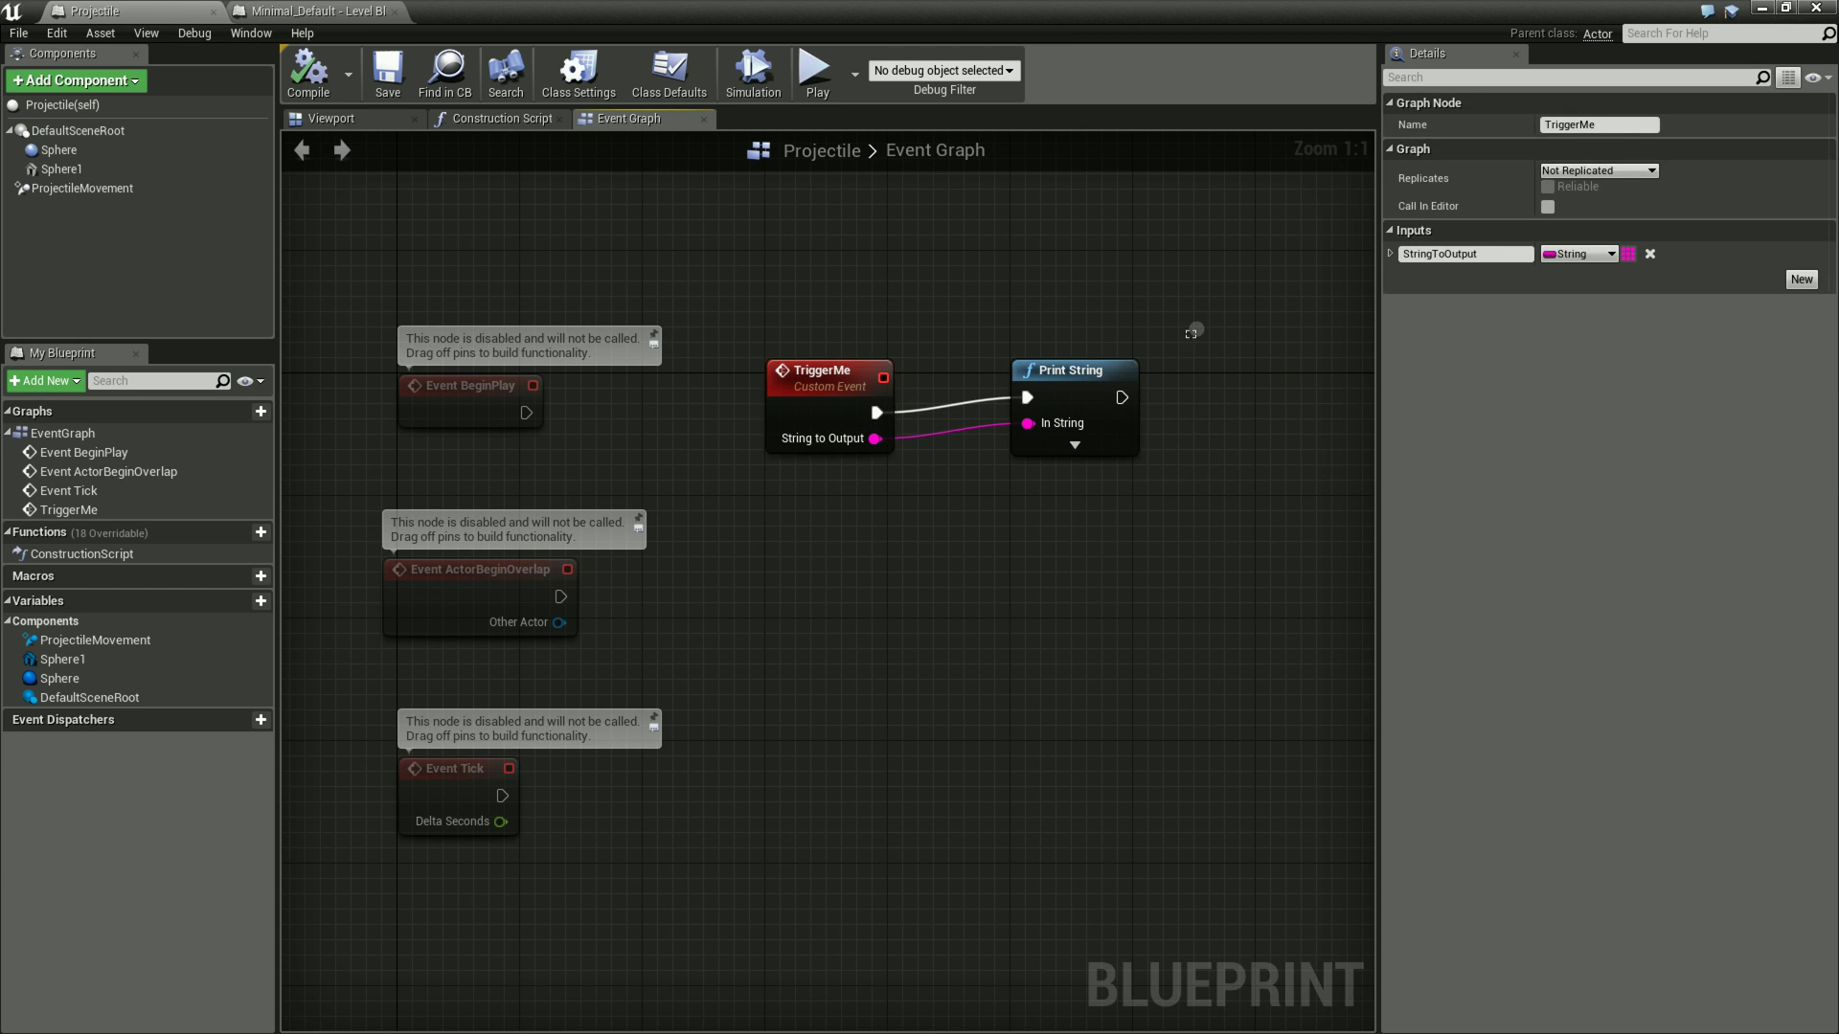
left_click_drag(1119, 396, 1206, 396)
left_click(1115, 661)
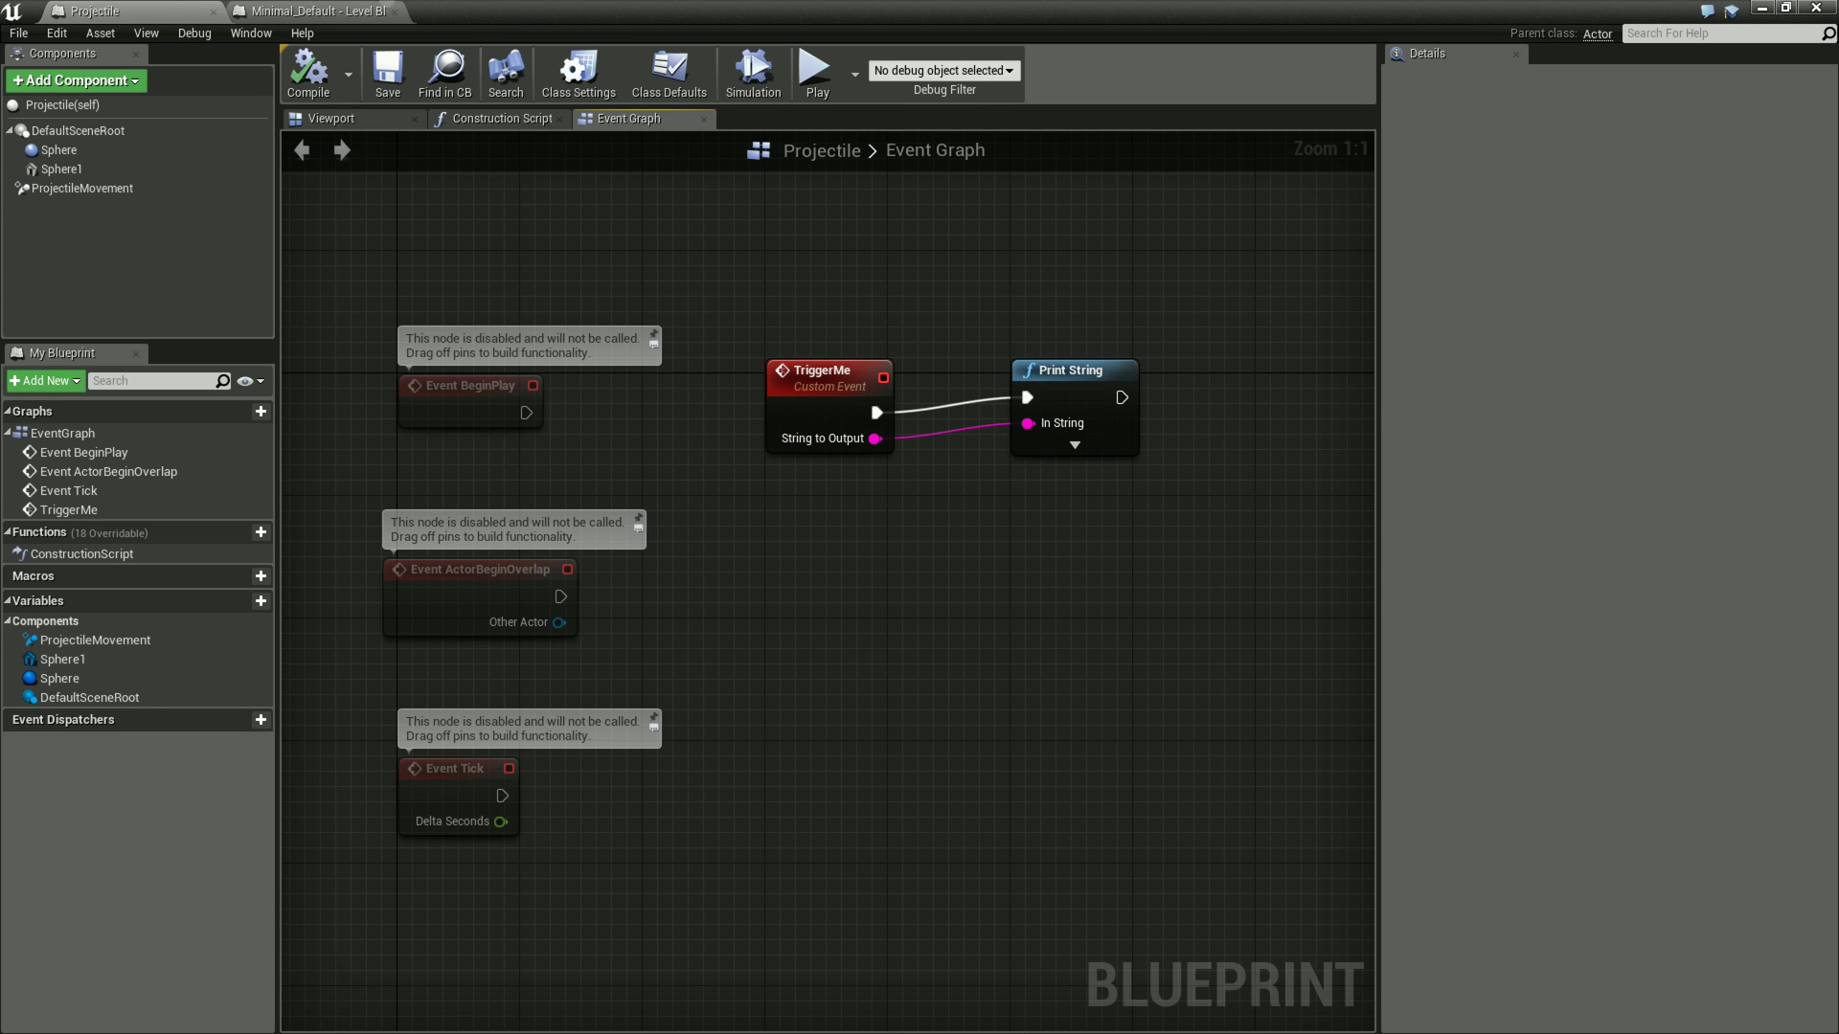
Back in the Level Blueprint, drag from Trigger Me's output and dismiss the node list unchanged.
left_click(316, 10)
left_click_drag(1074, 411, 1202, 412)
left_click(995, 601)
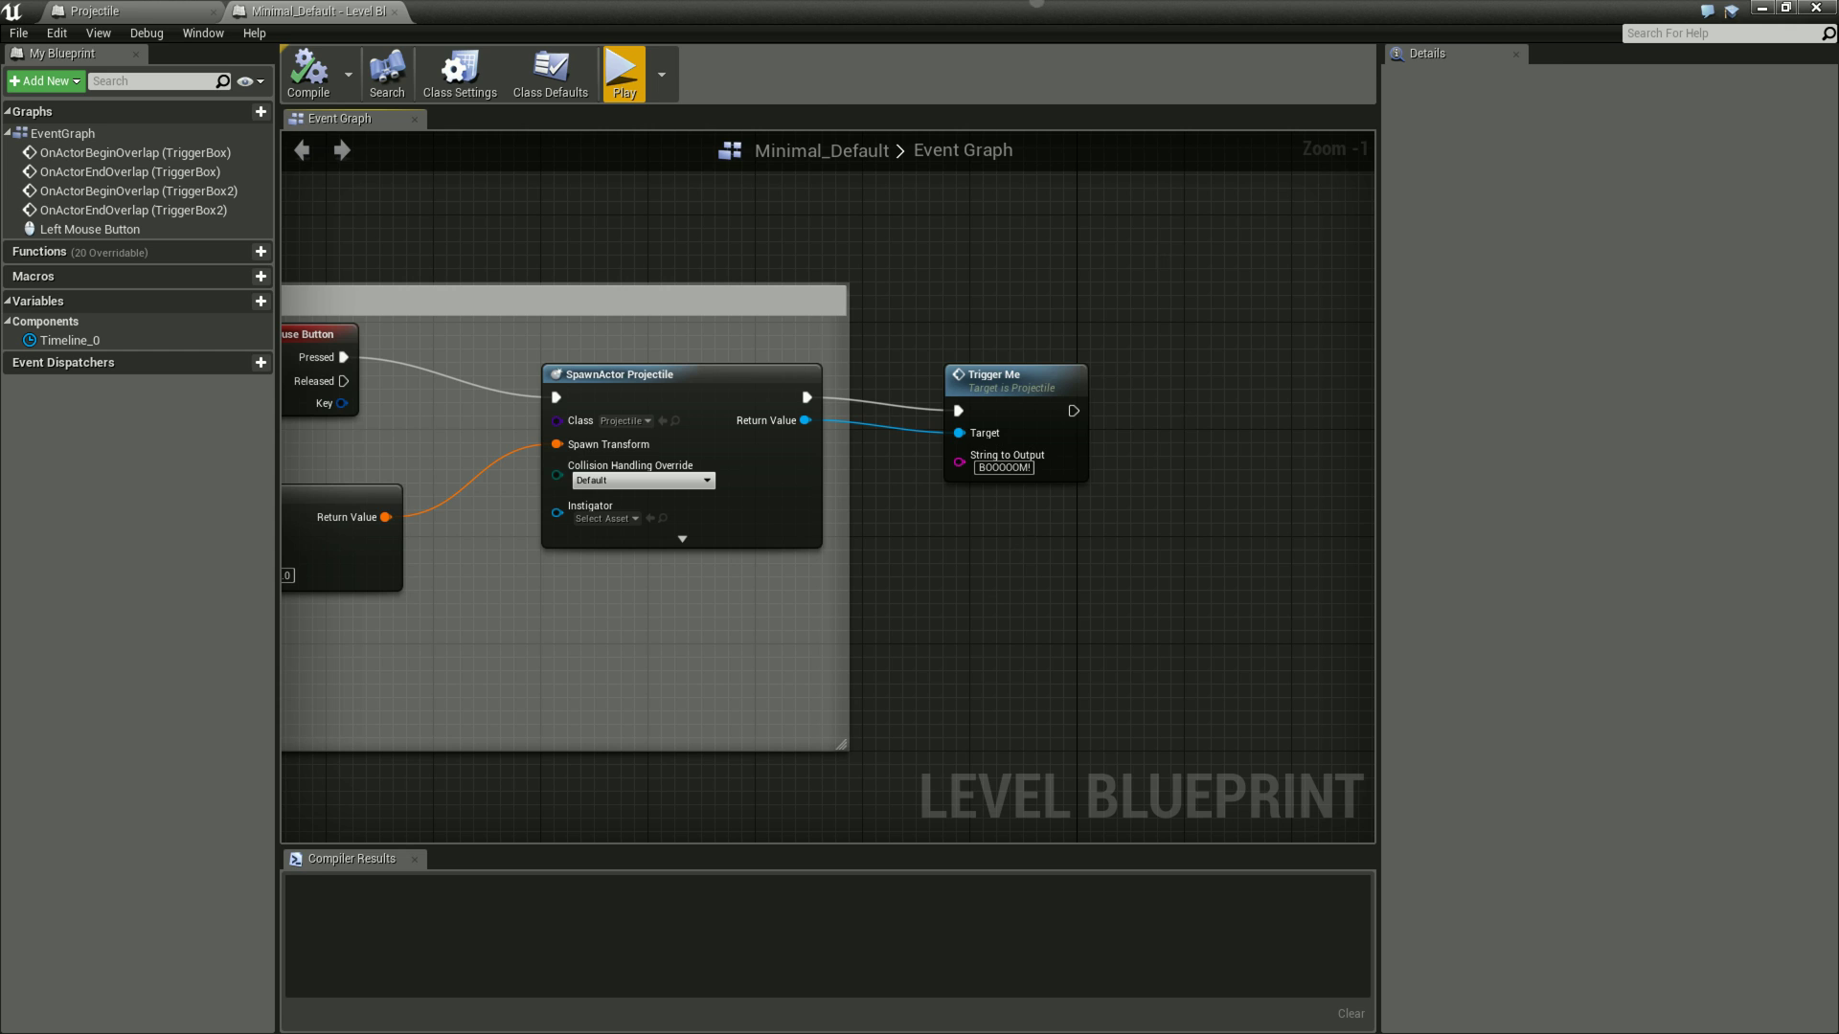
Play the level, walk toward the door, and fire nine projectile spheres at it.
key("super+Down")
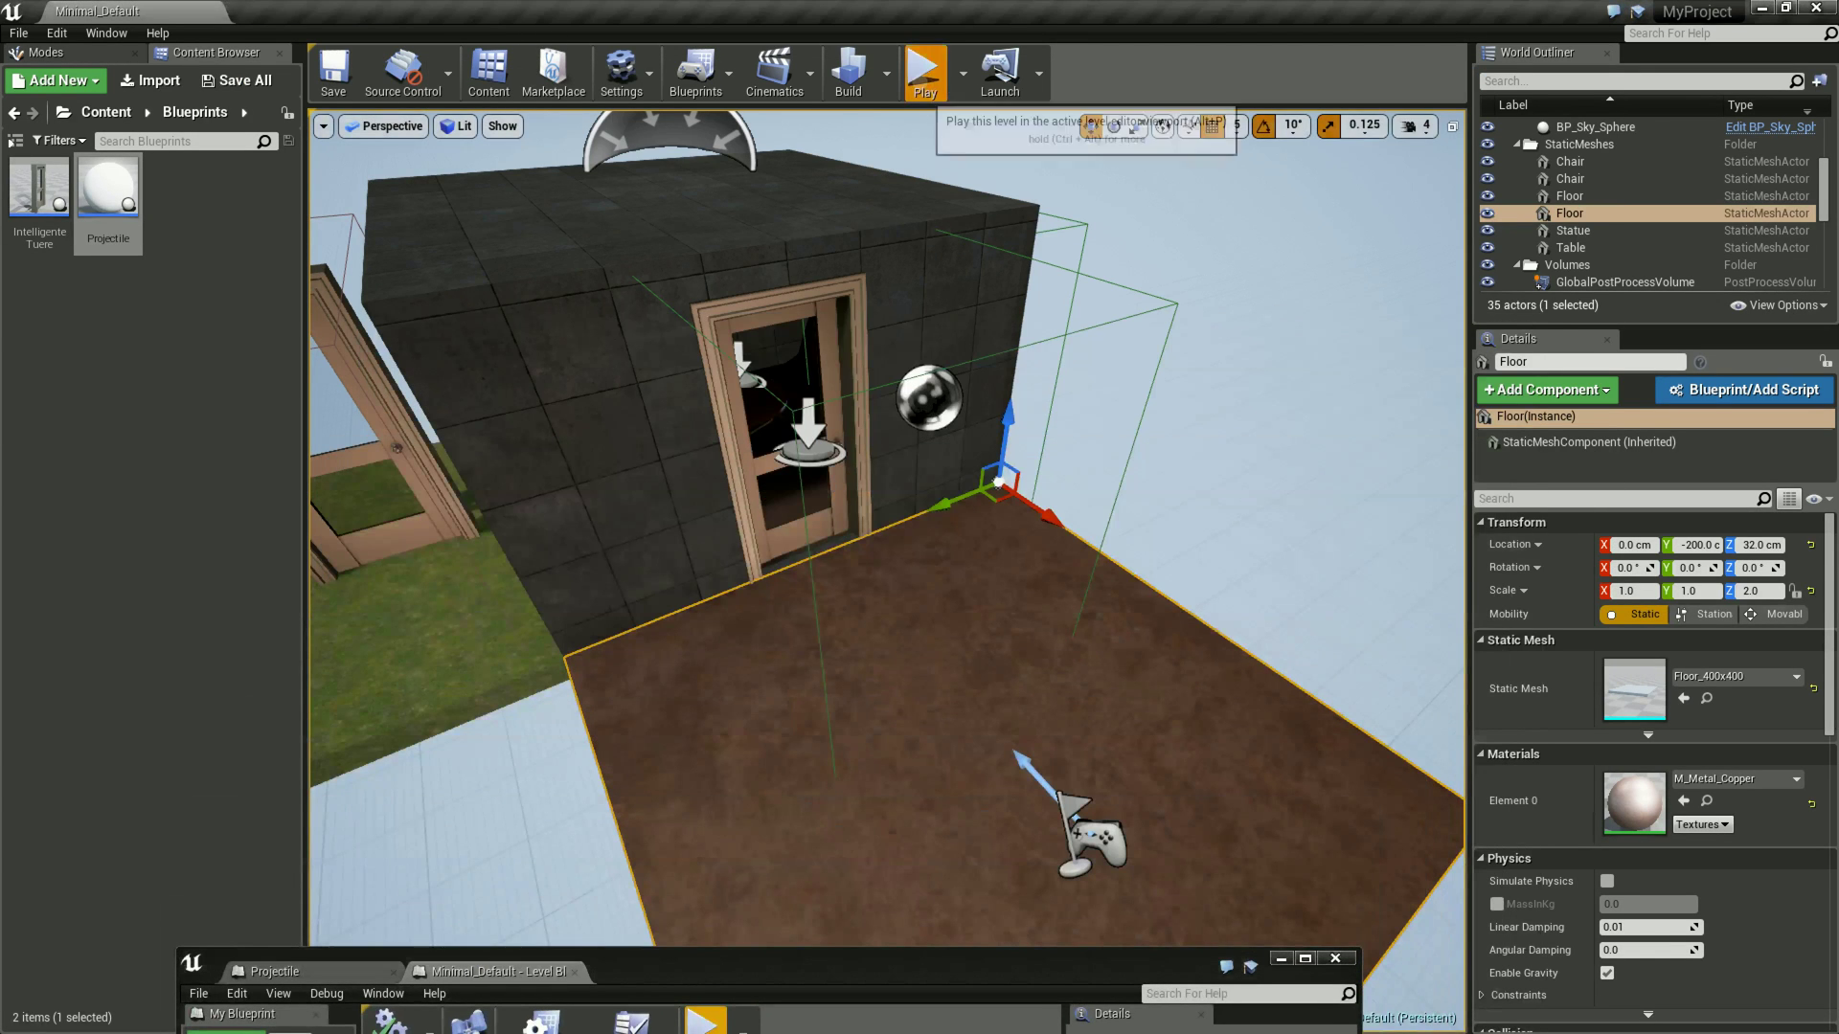
key("alt+p")
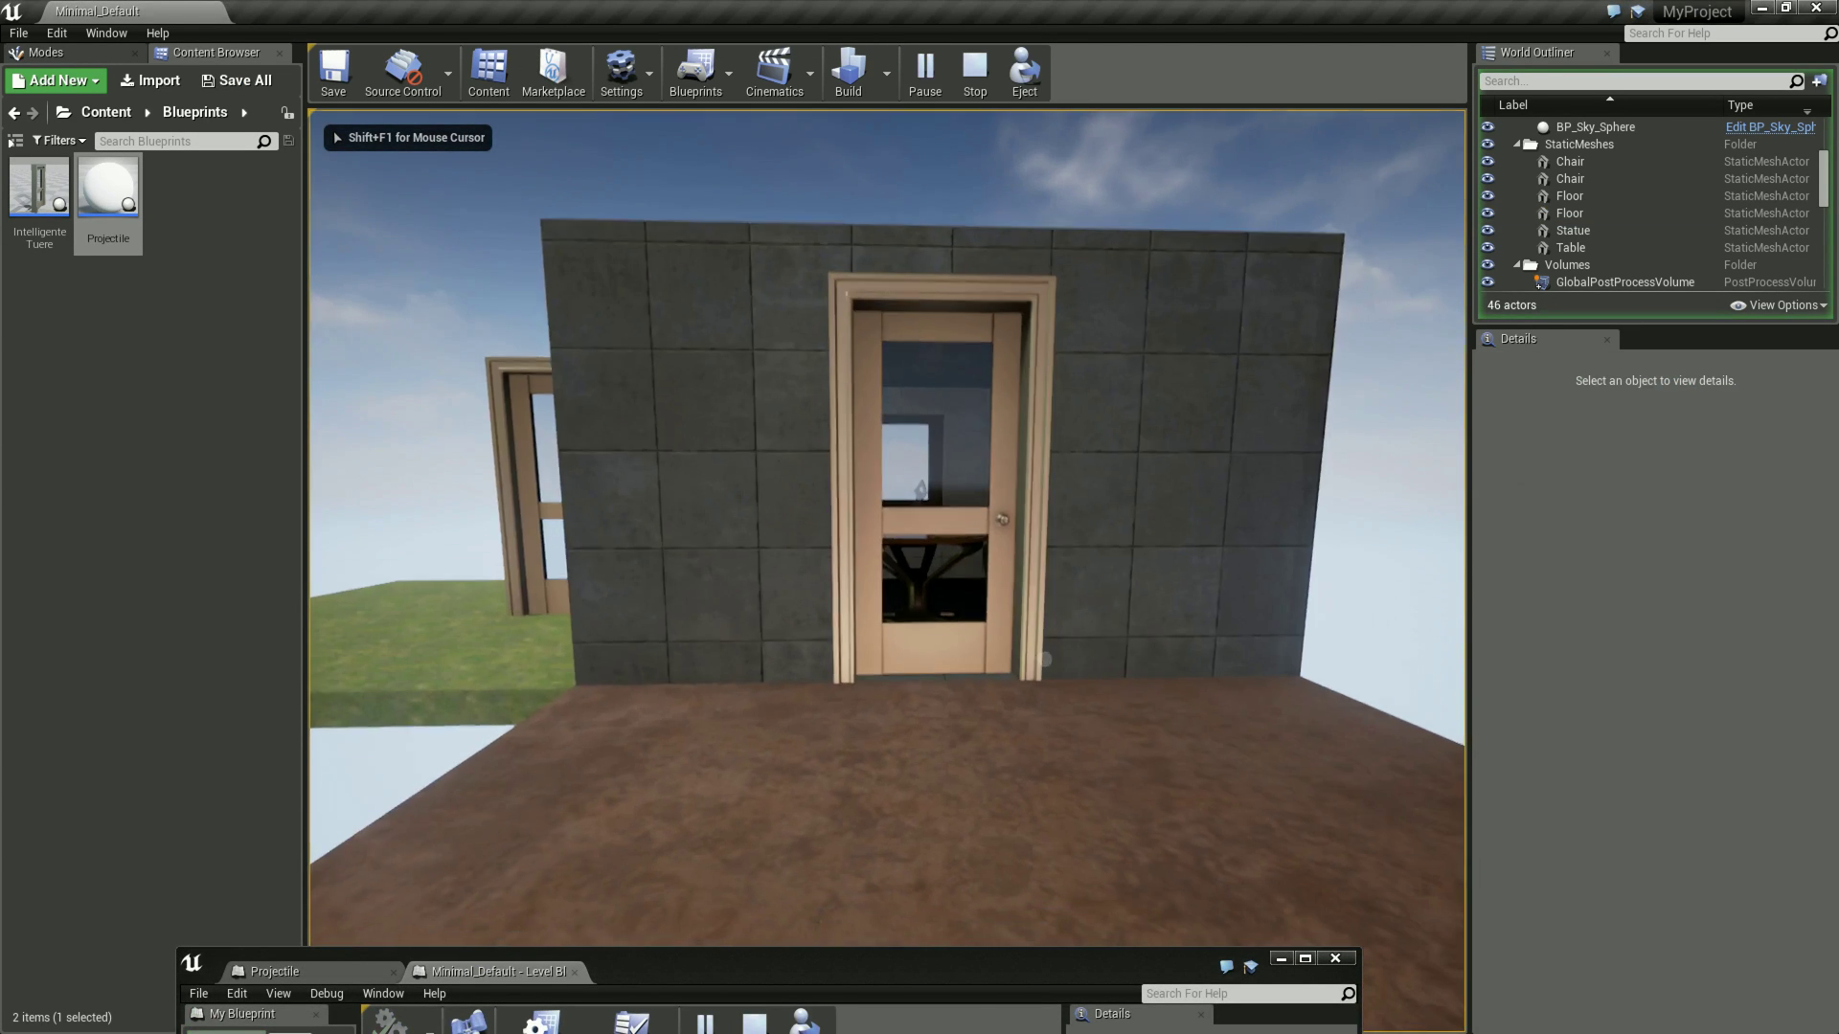
key("w")
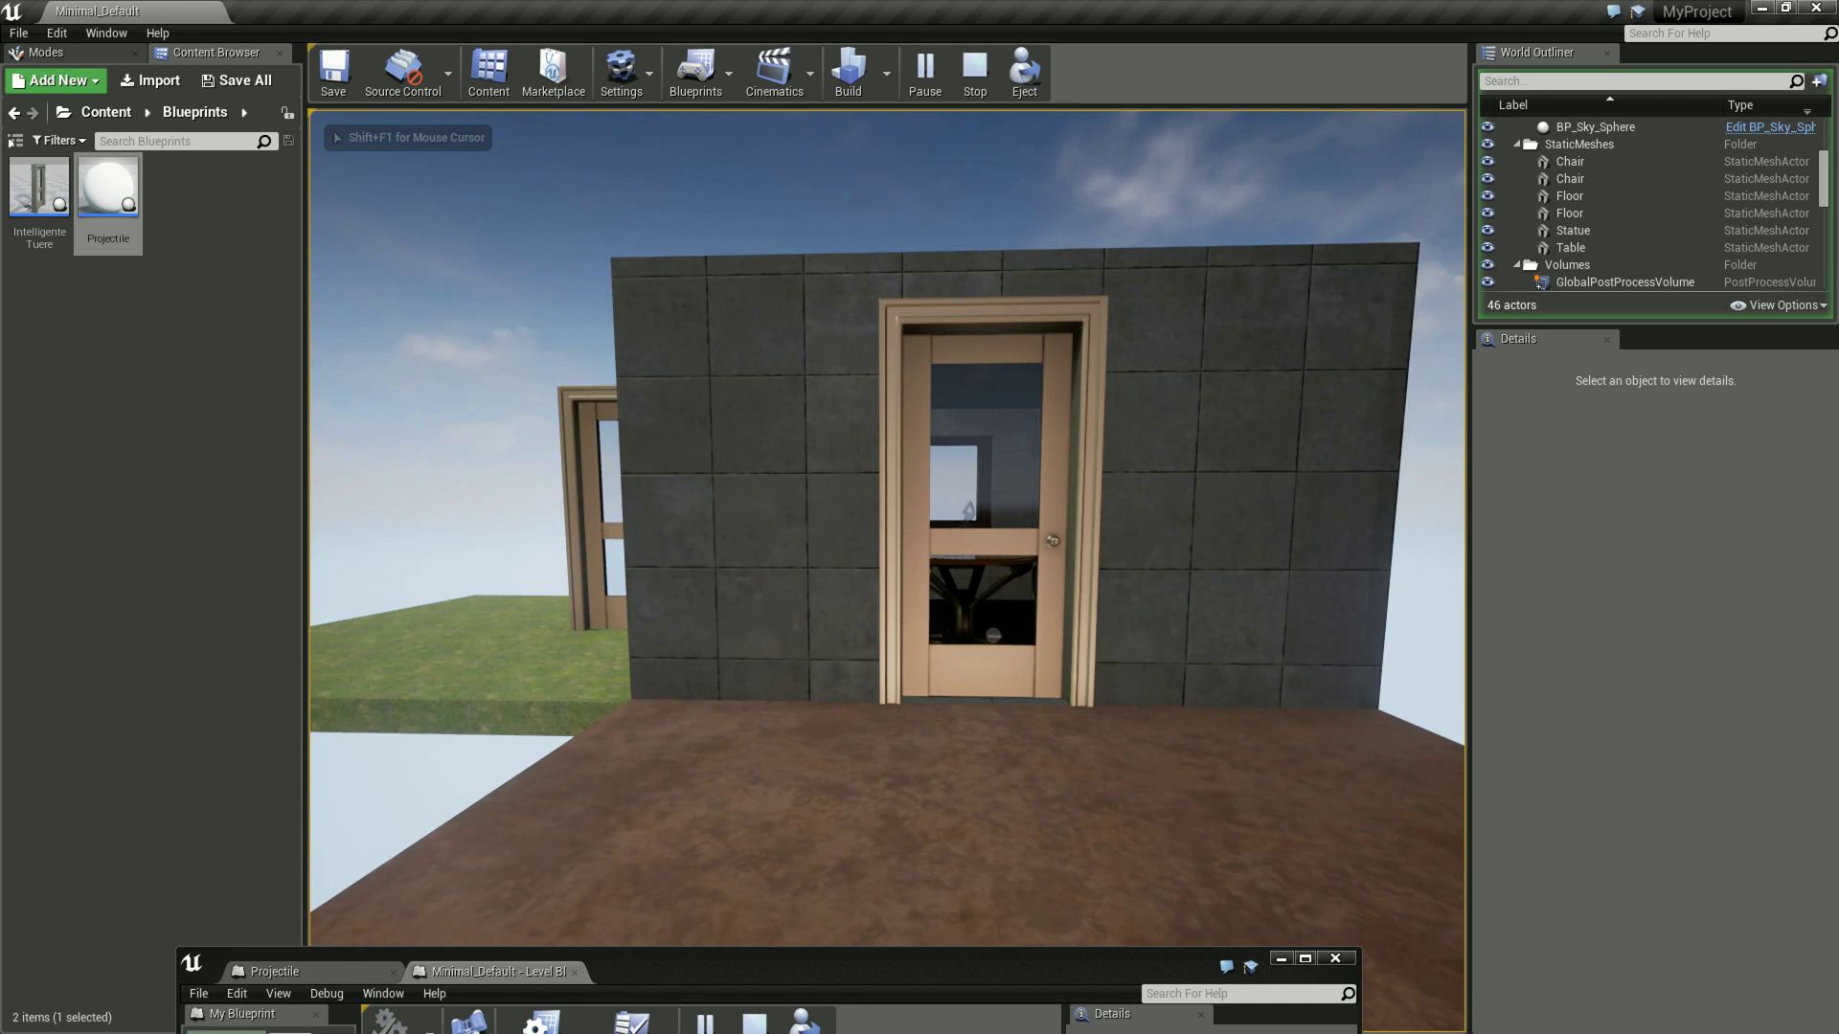
left_click(888, 567)
left_click(888, 567)
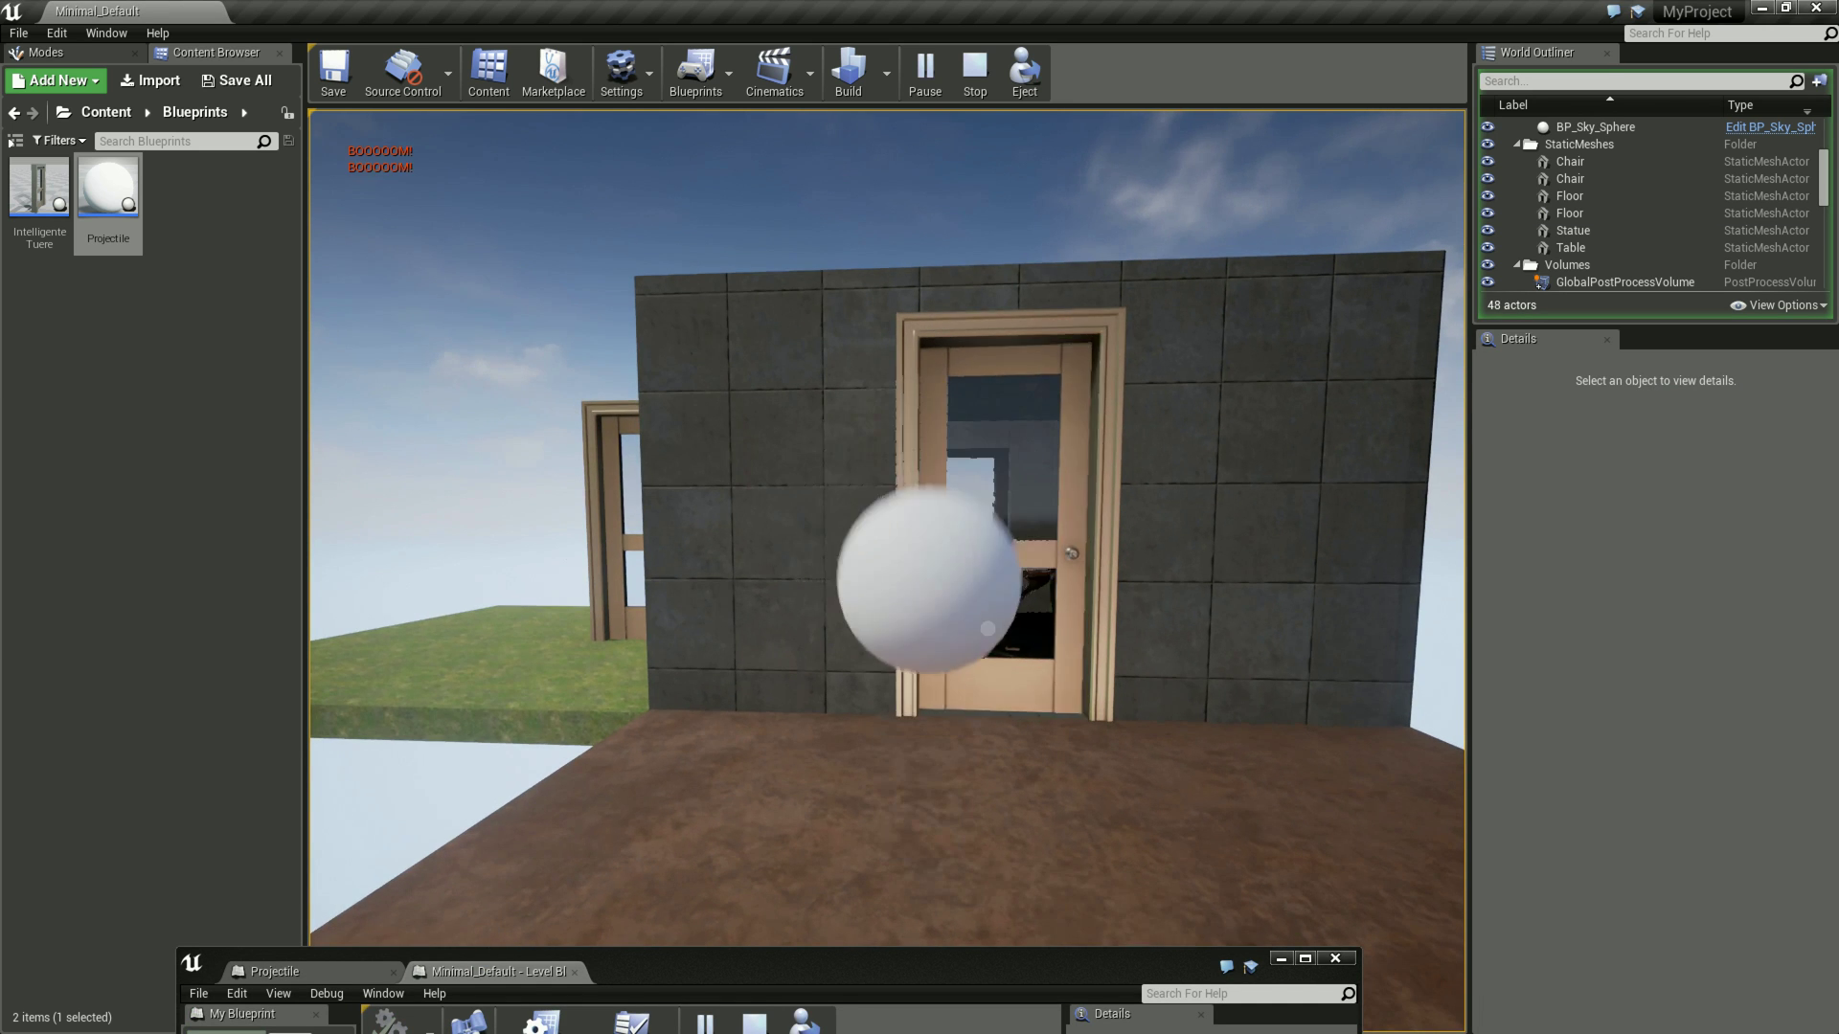
left_click(887, 567)
left_click(888, 567)
left_click(887, 567)
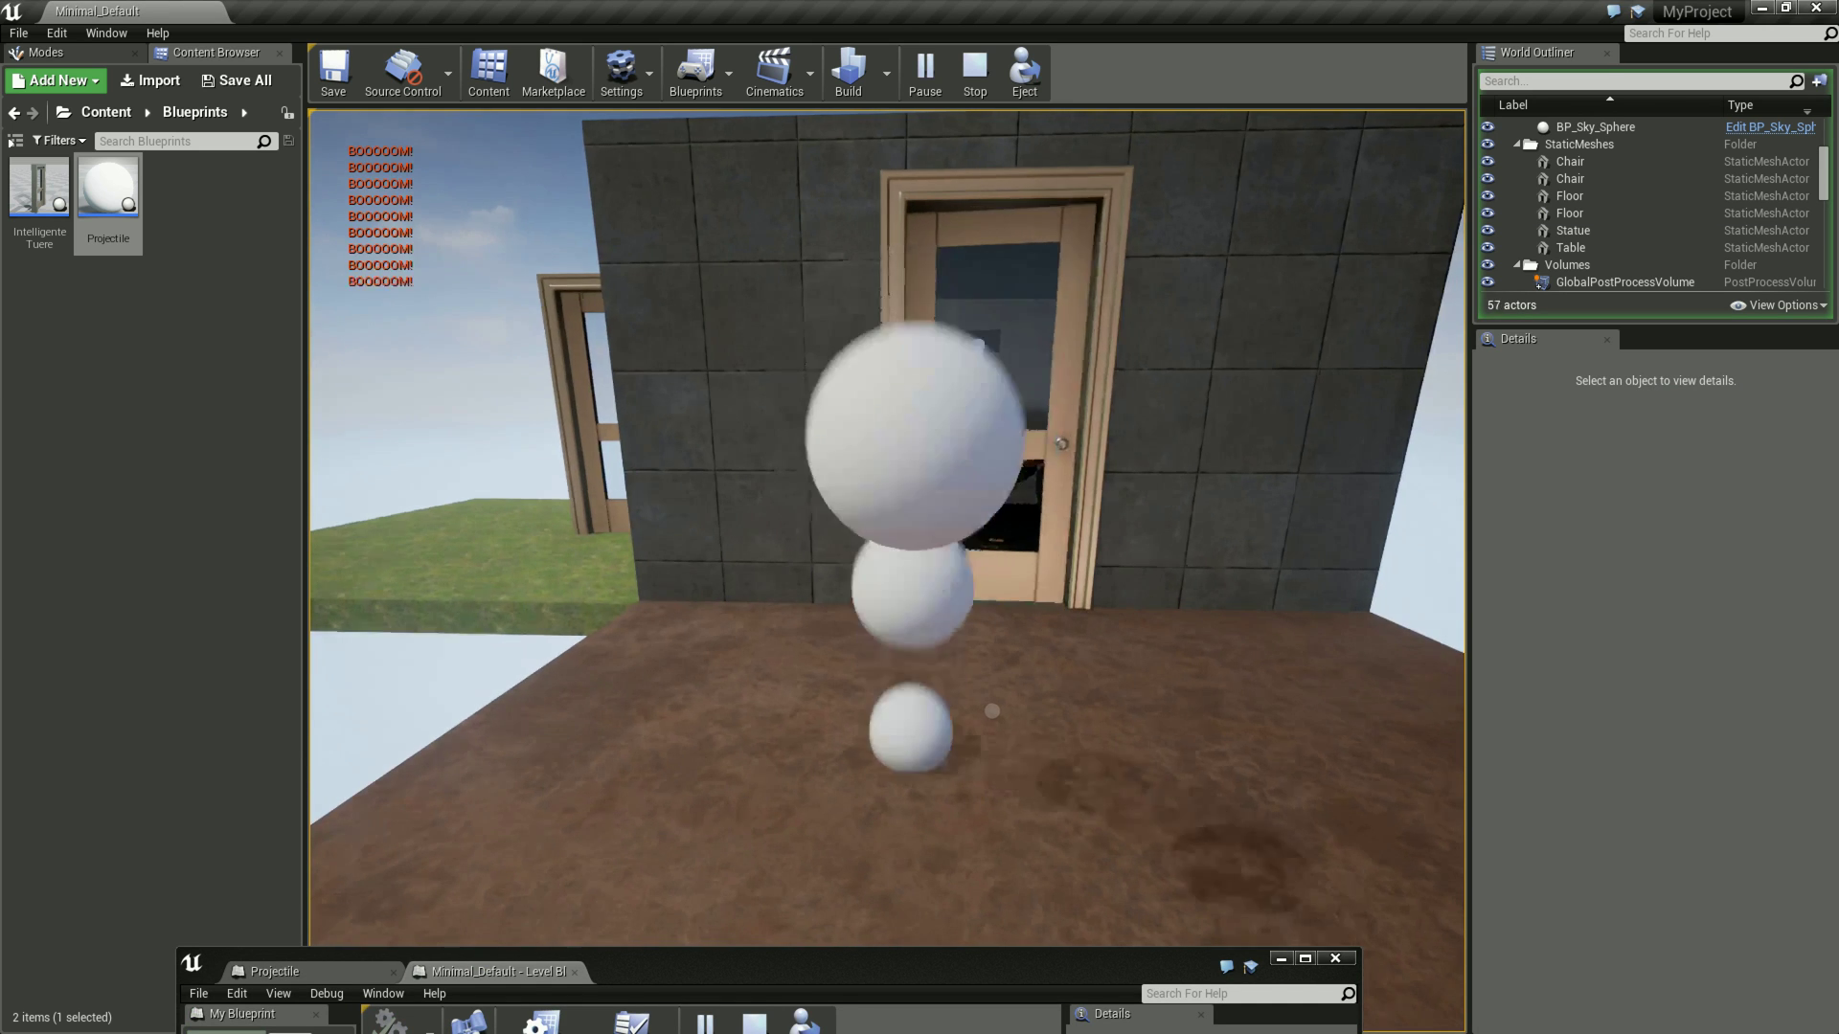
left_click(887, 567)
left_click(993, 708)
left_click(993, 707)
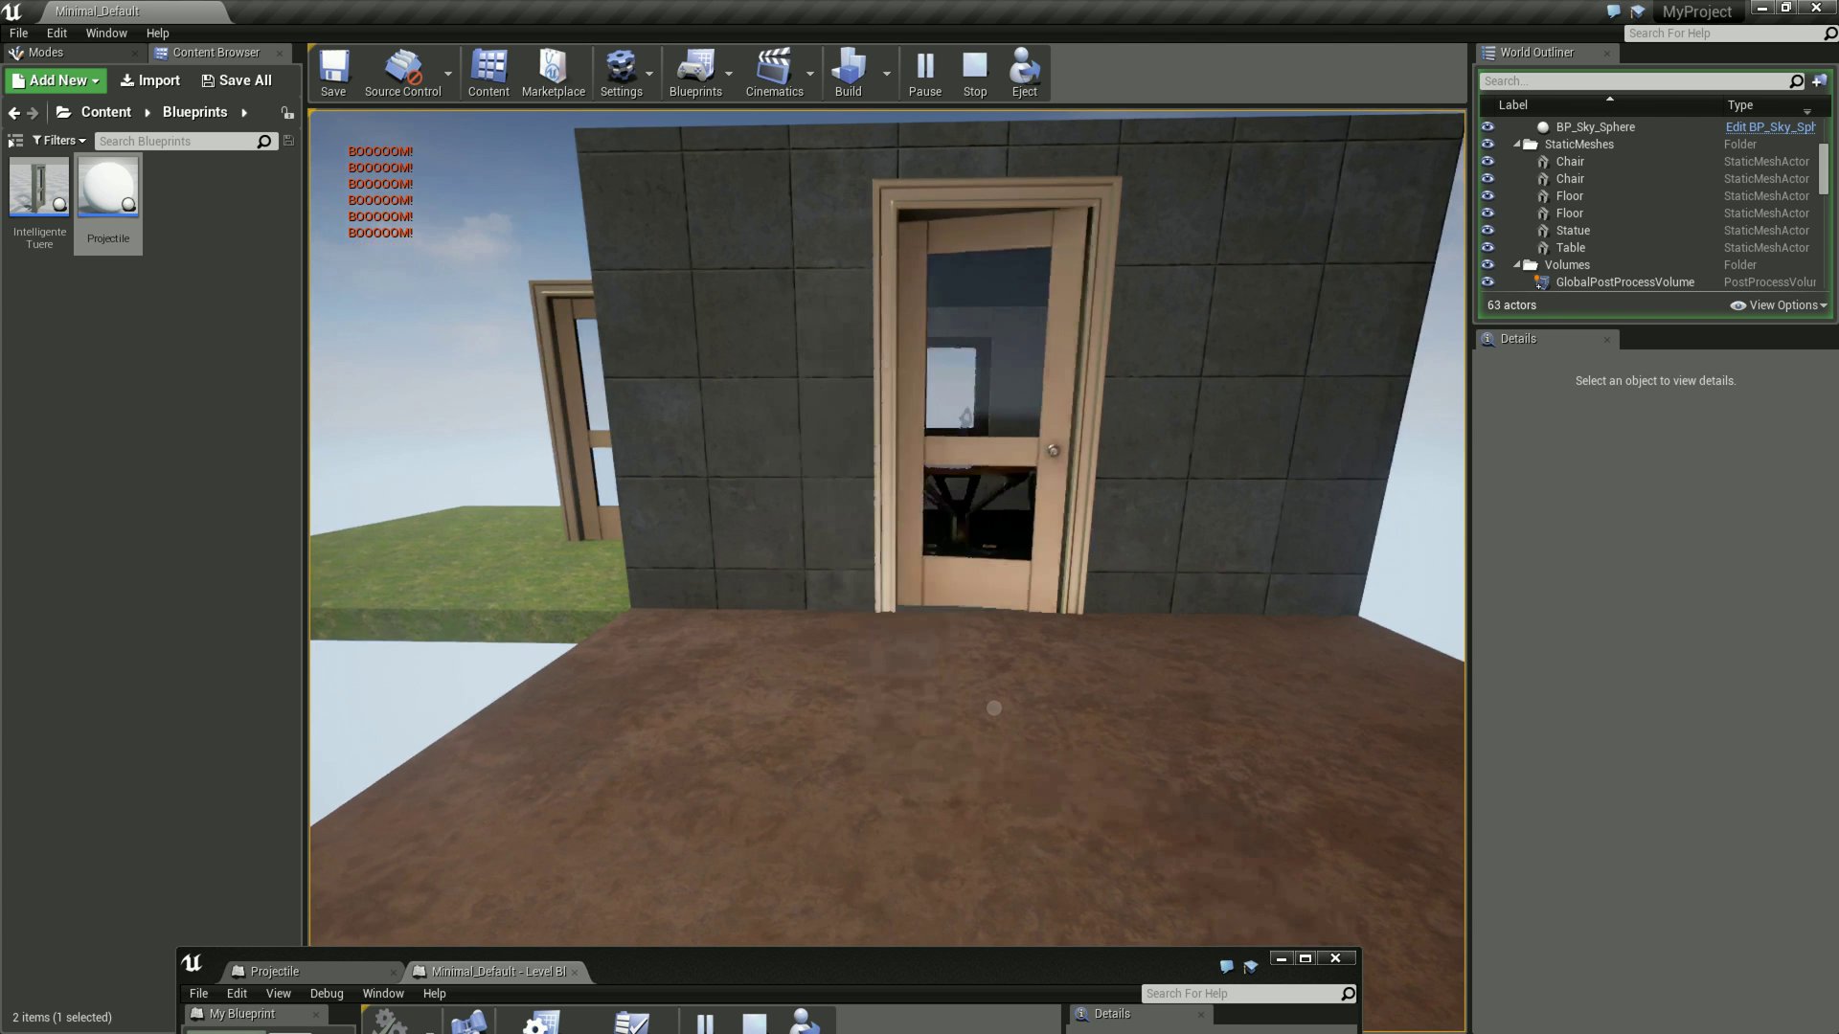
left_click(993, 707)
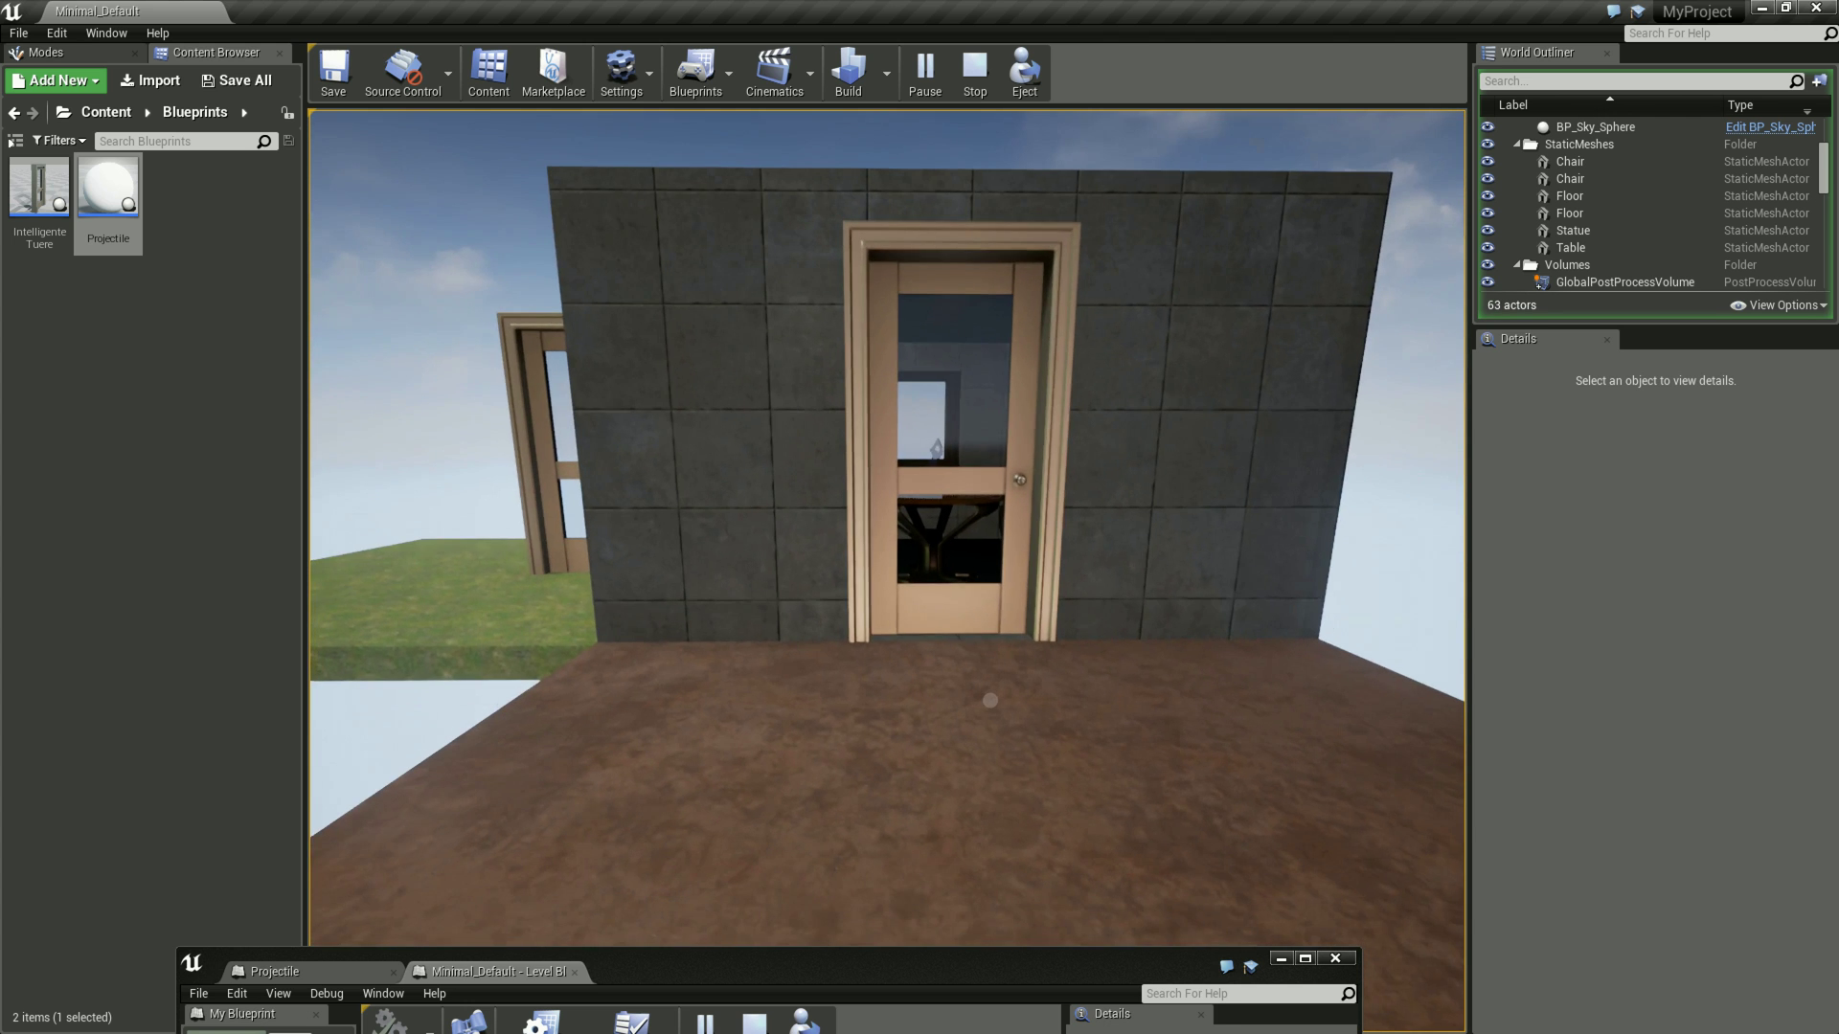
Back away, stop the play session, and restore the Level Blueprint window to full size.
key("s")
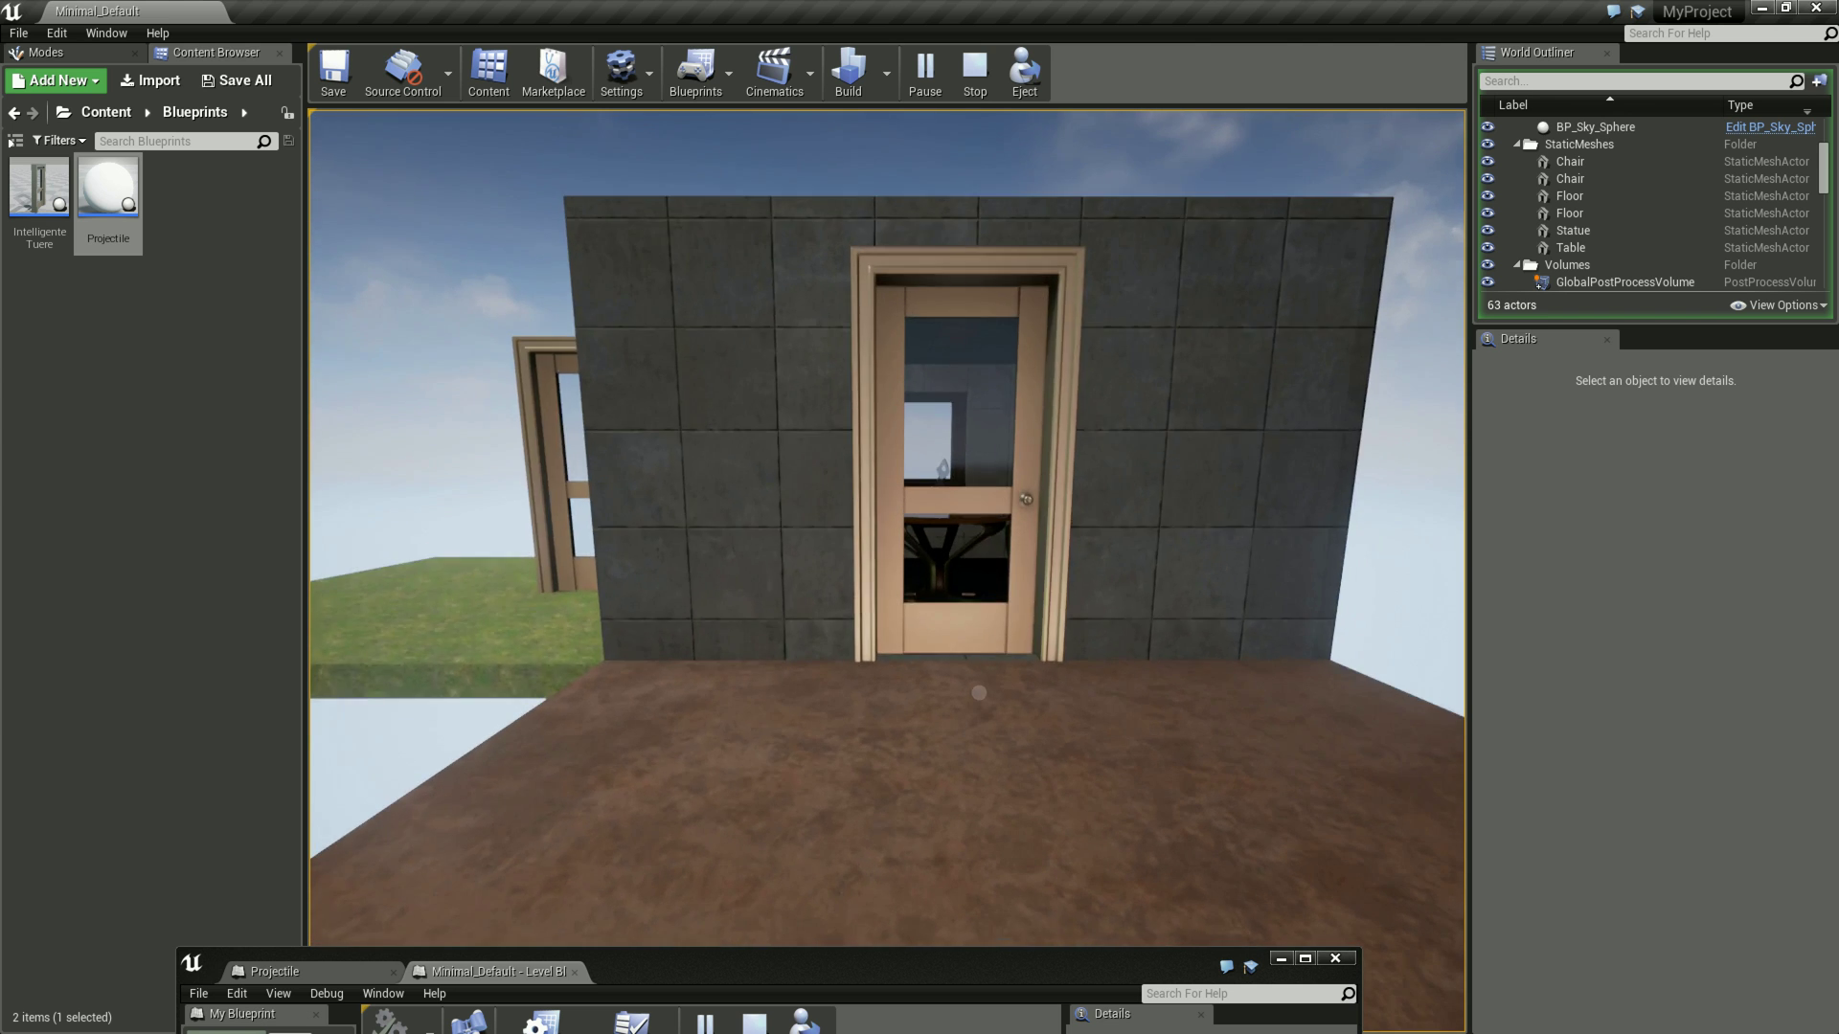
key("Escape")
left_click(935, 819)
double_click(909, 971)
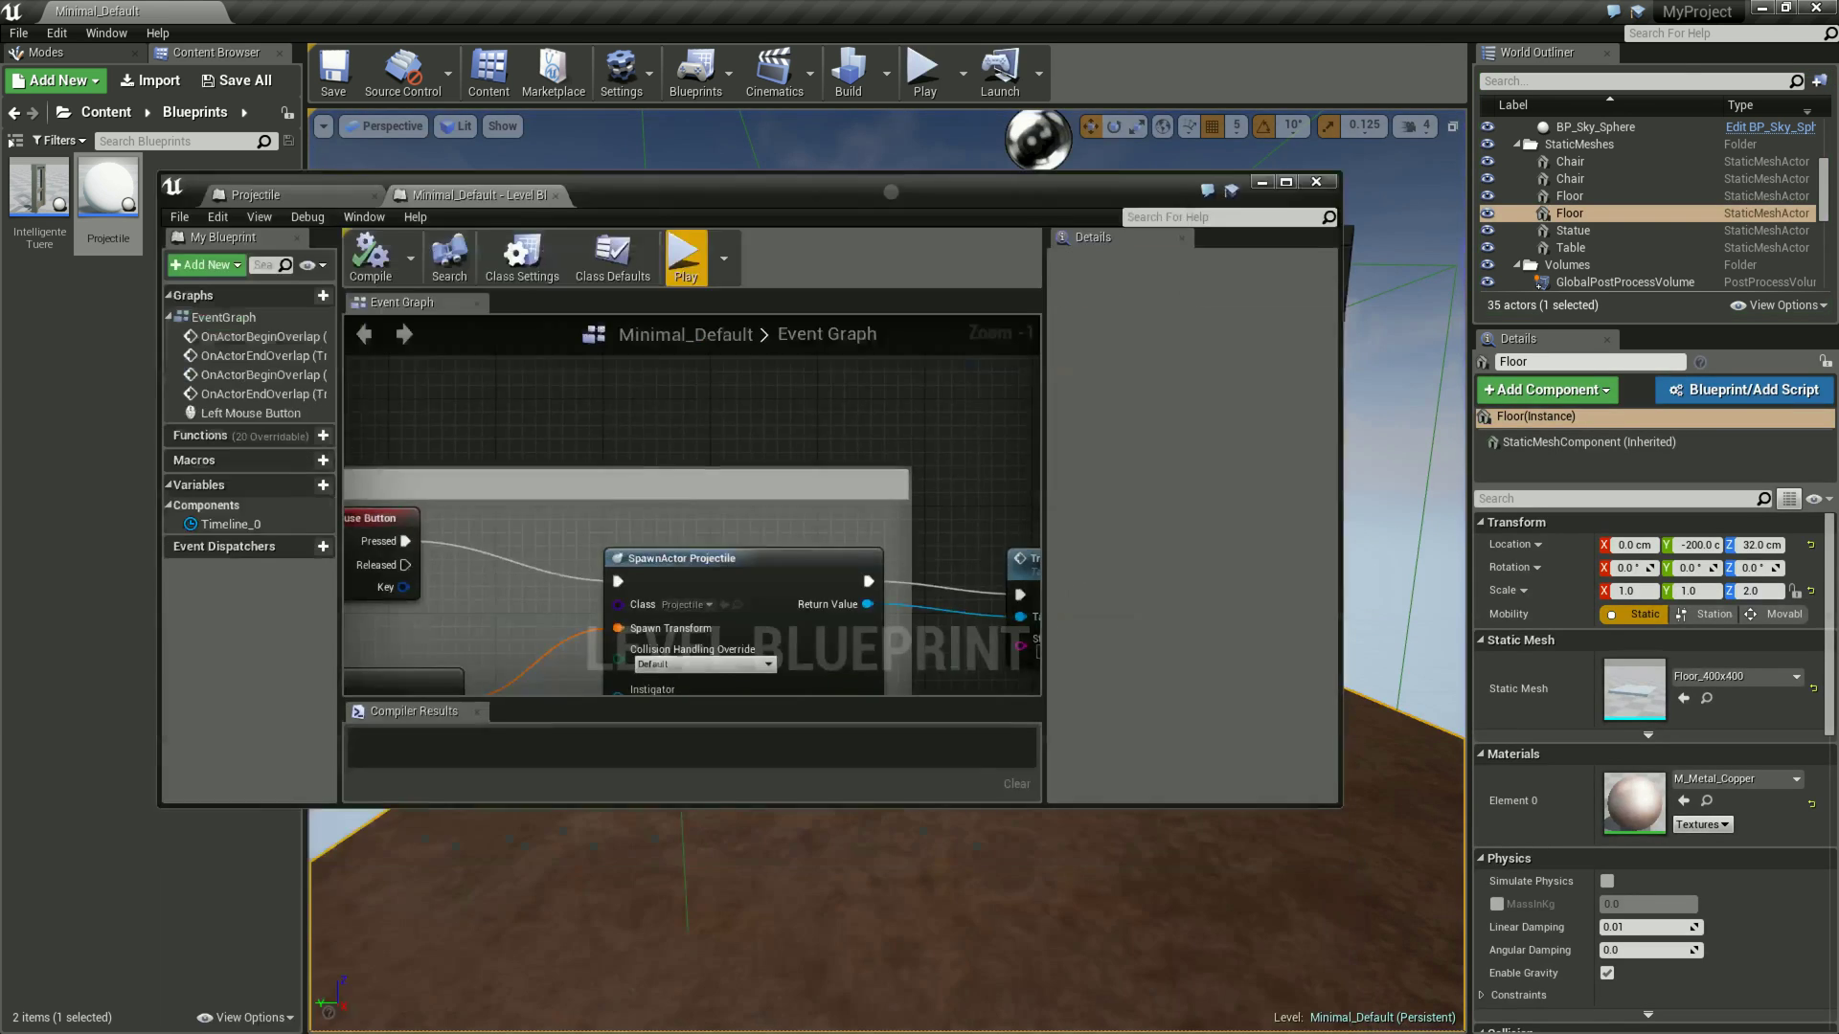
Set the Projectile's ProjectileMovement Initial Speed from 250 to 1000.
left_click(95, 12)
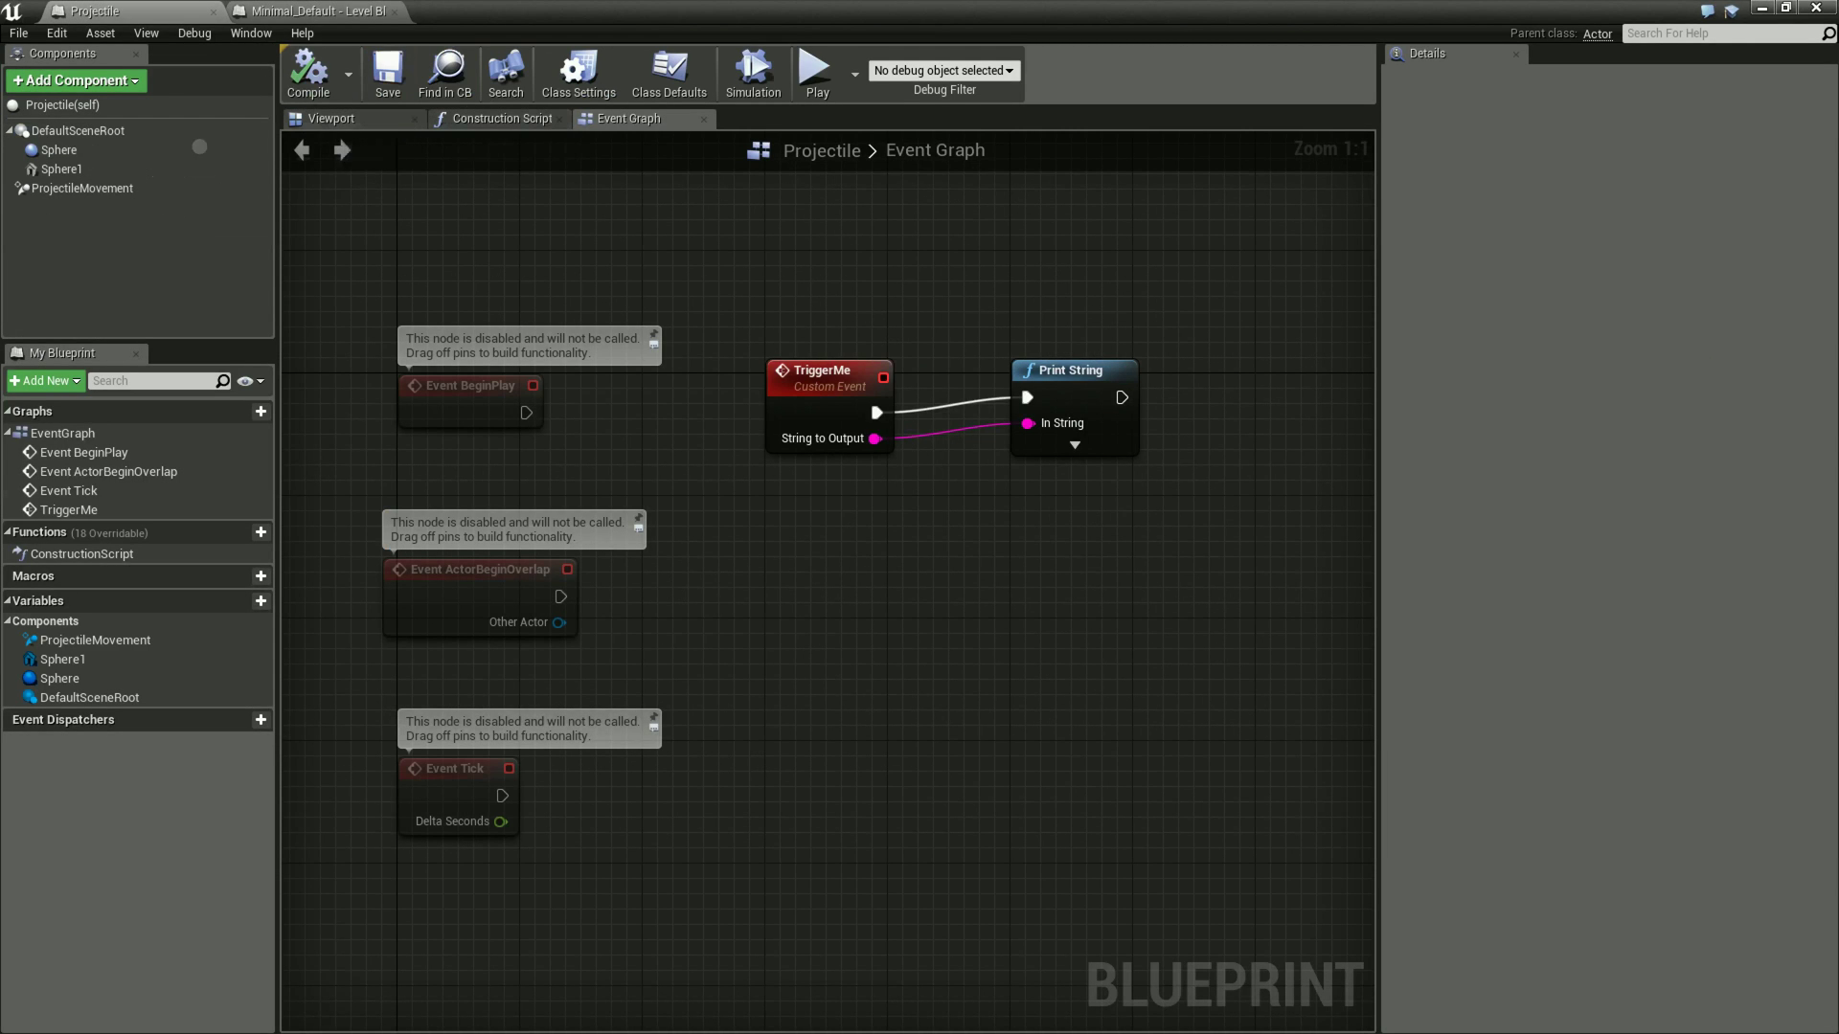
left_click(145, 150)
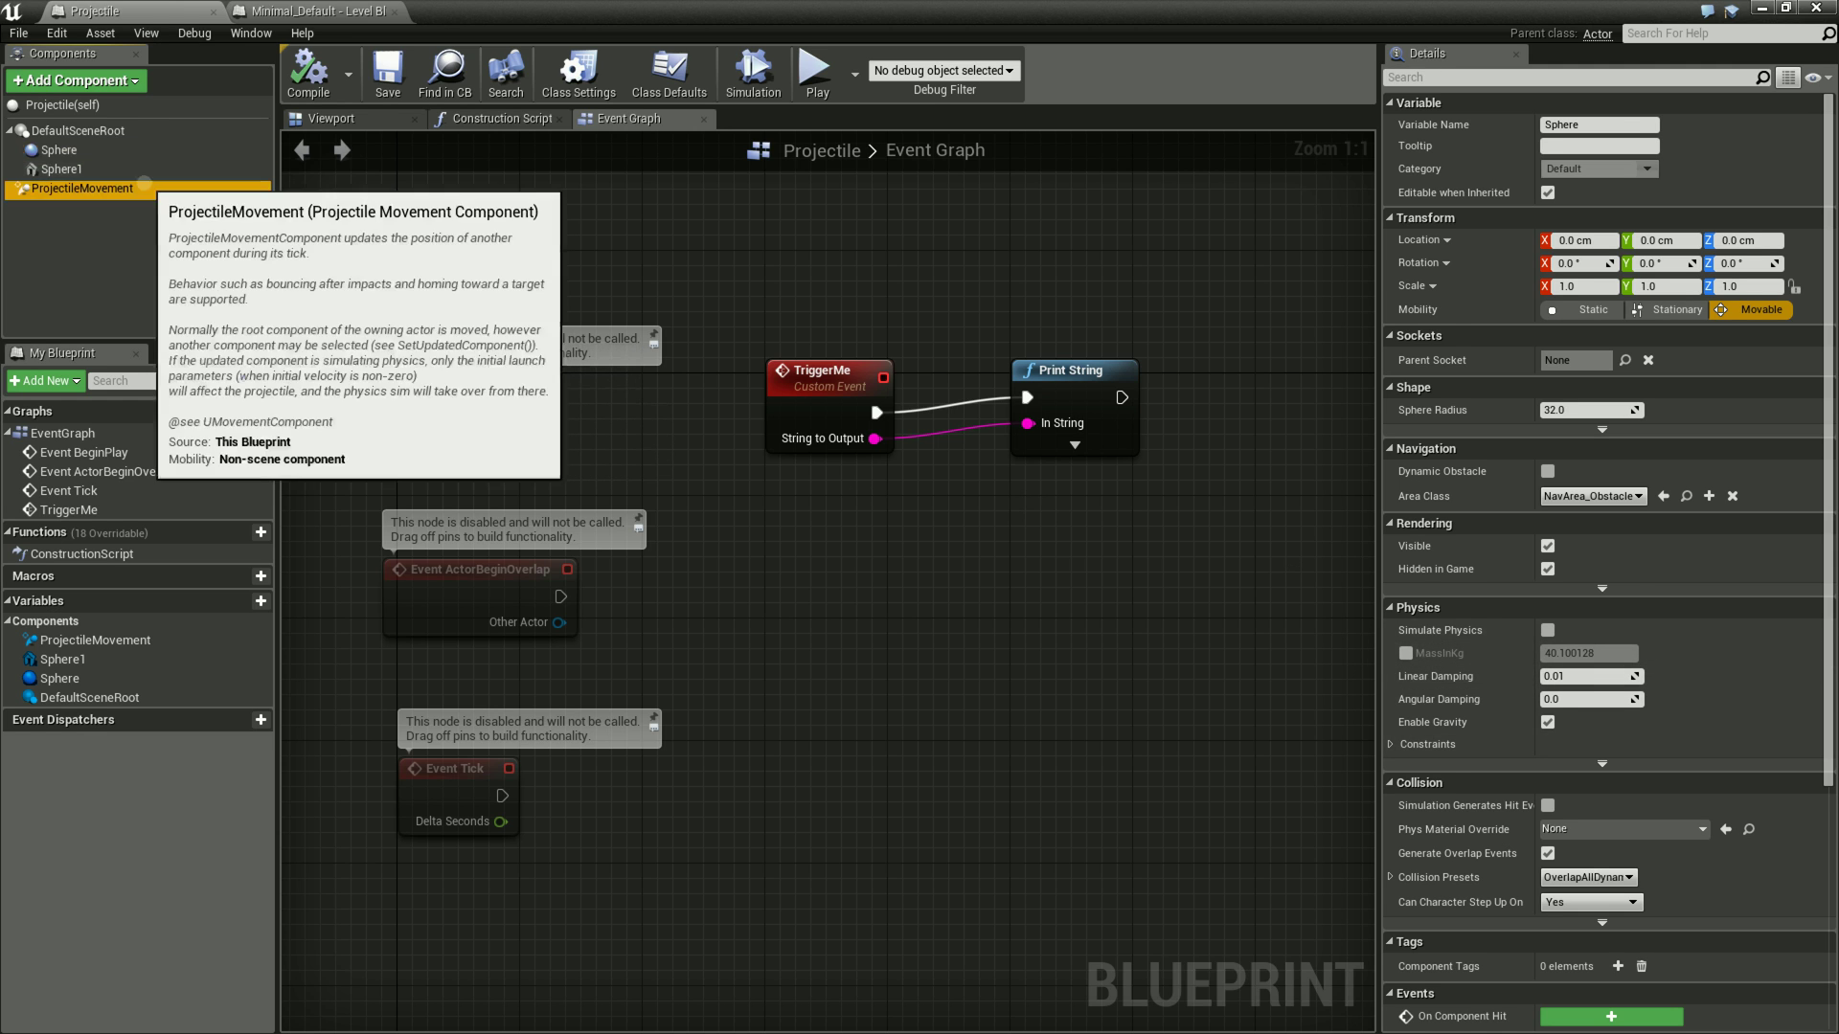
left_click(86, 188)
mouse_move(1432, 292)
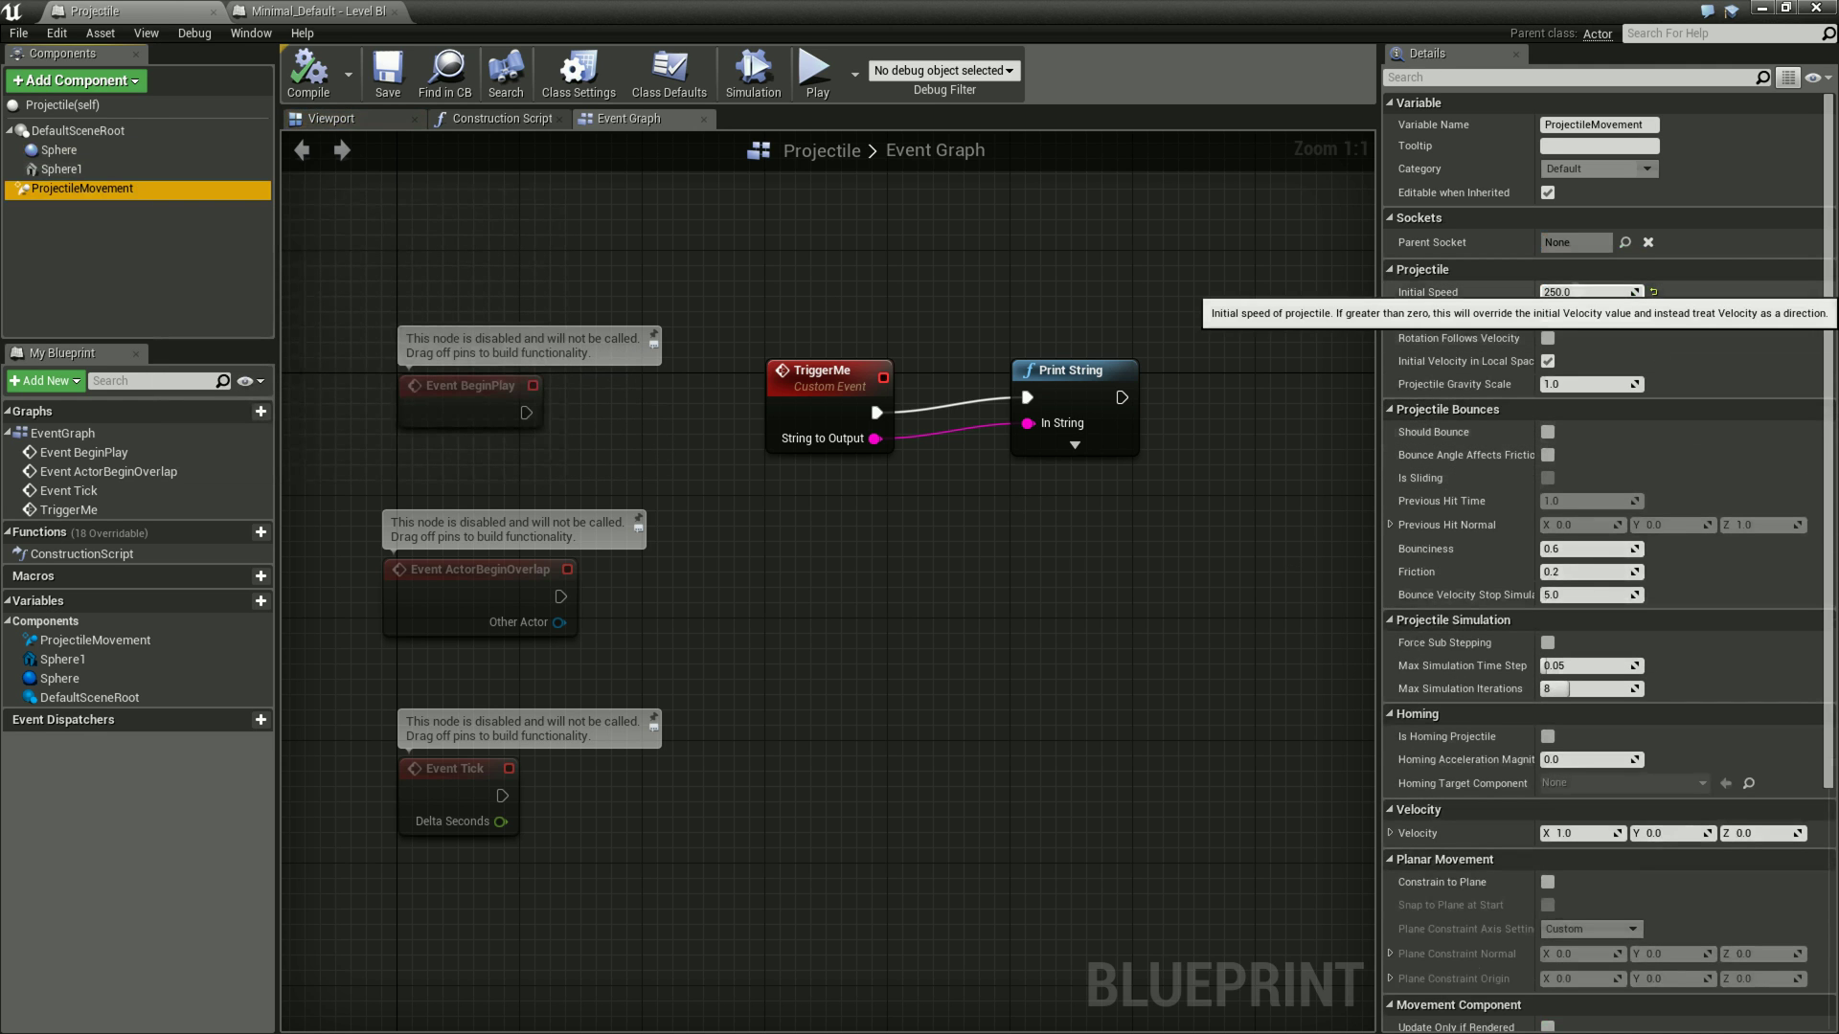
left_click(1580, 292)
type("1000")
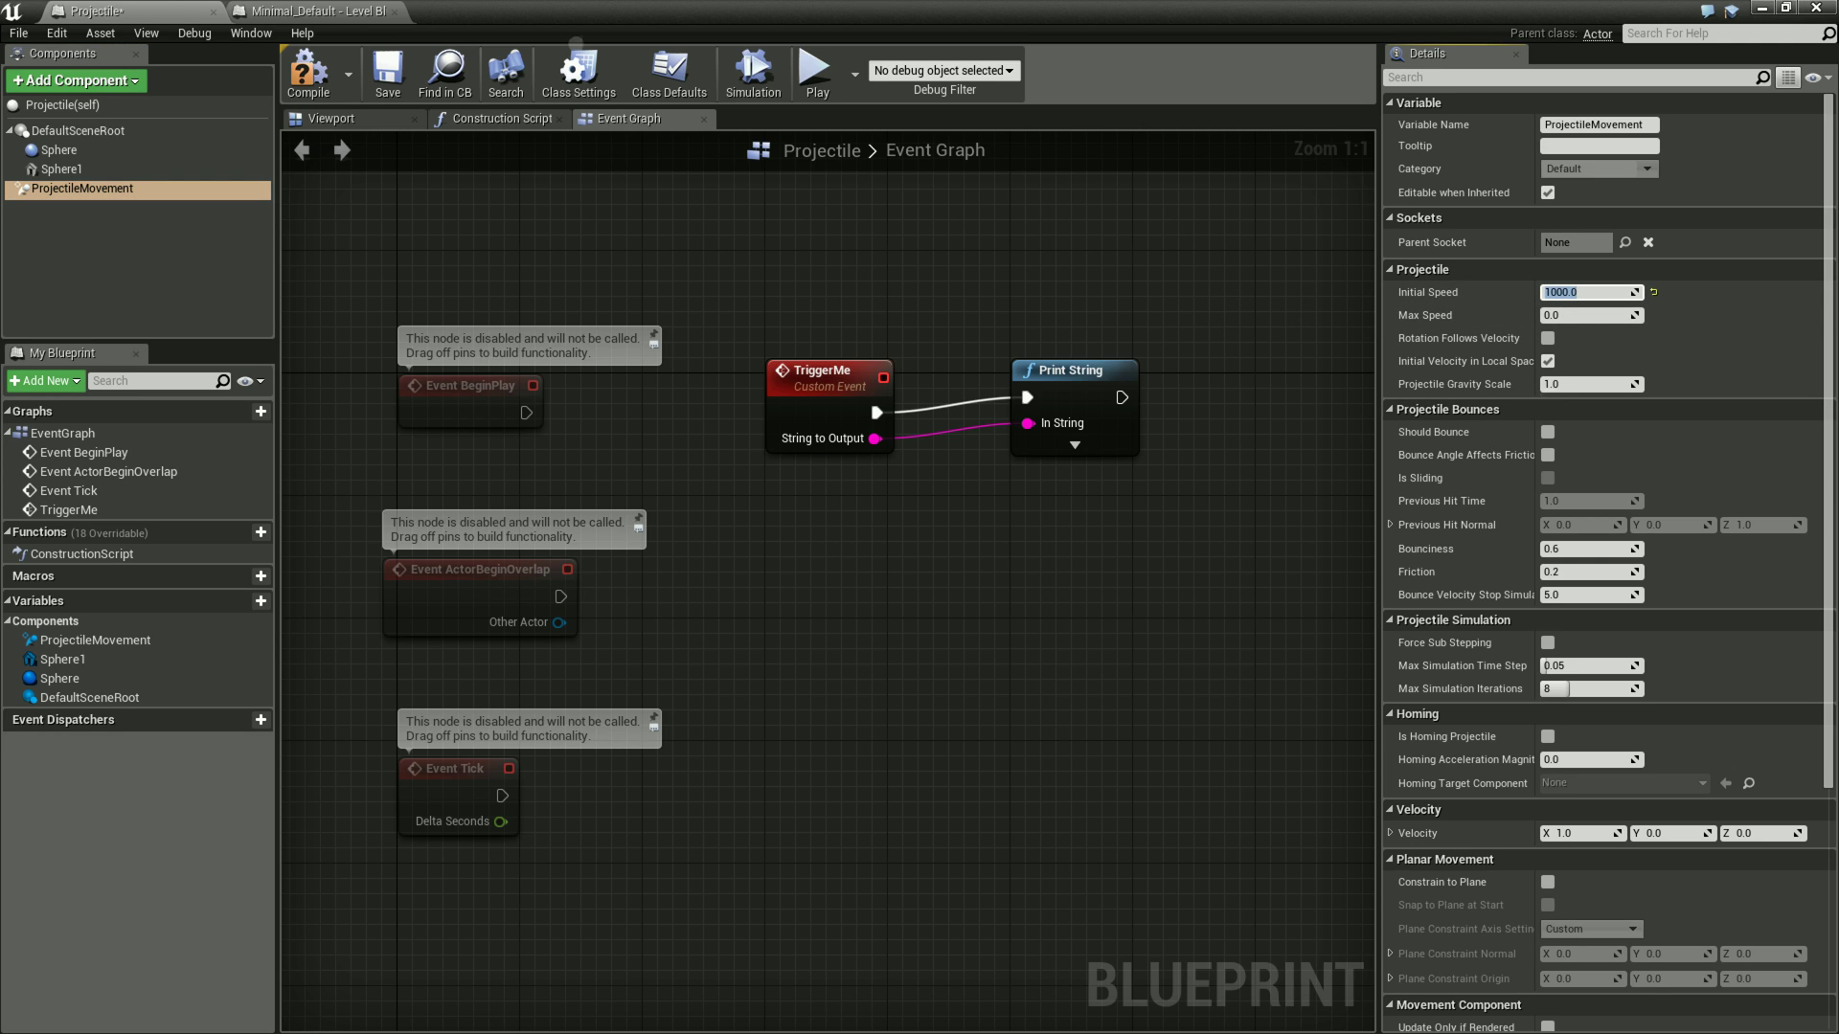
Compile and save the Projectile blueprint, then return to the level editor.
left_click(308, 72)
left_click(388, 77)
left_click(316, 11)
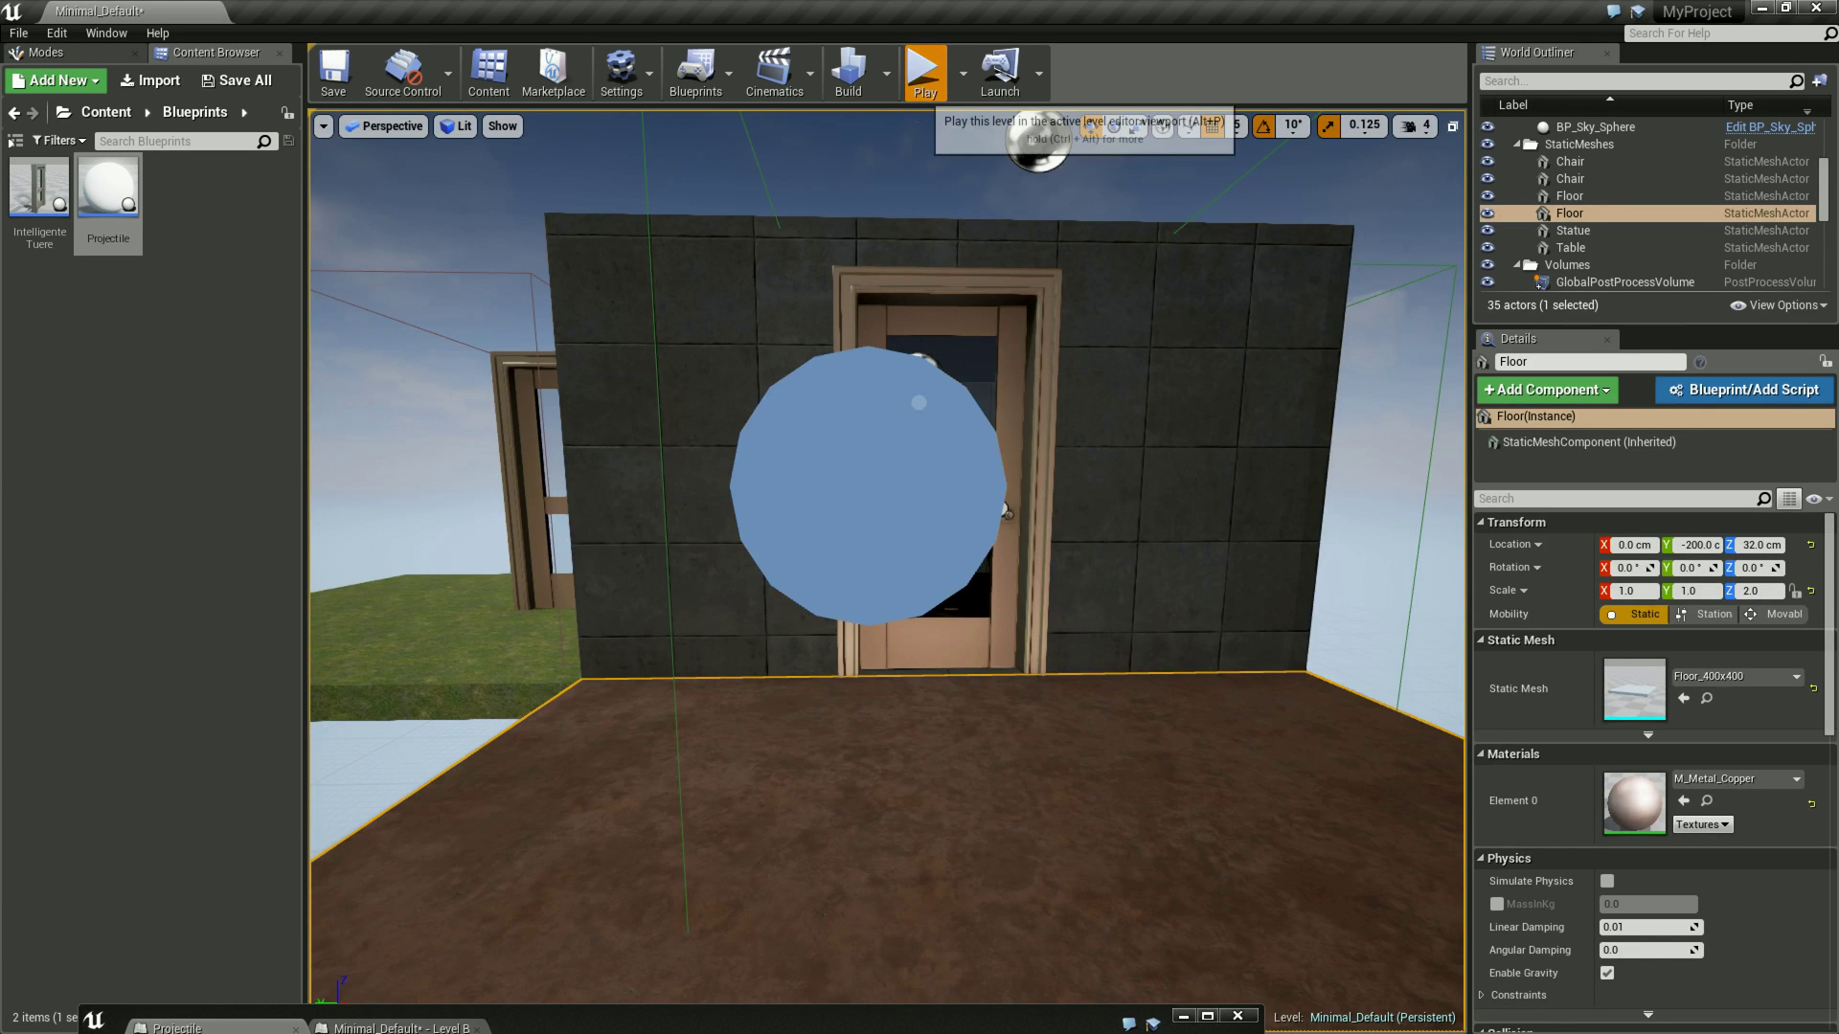
left_click(924, 72)
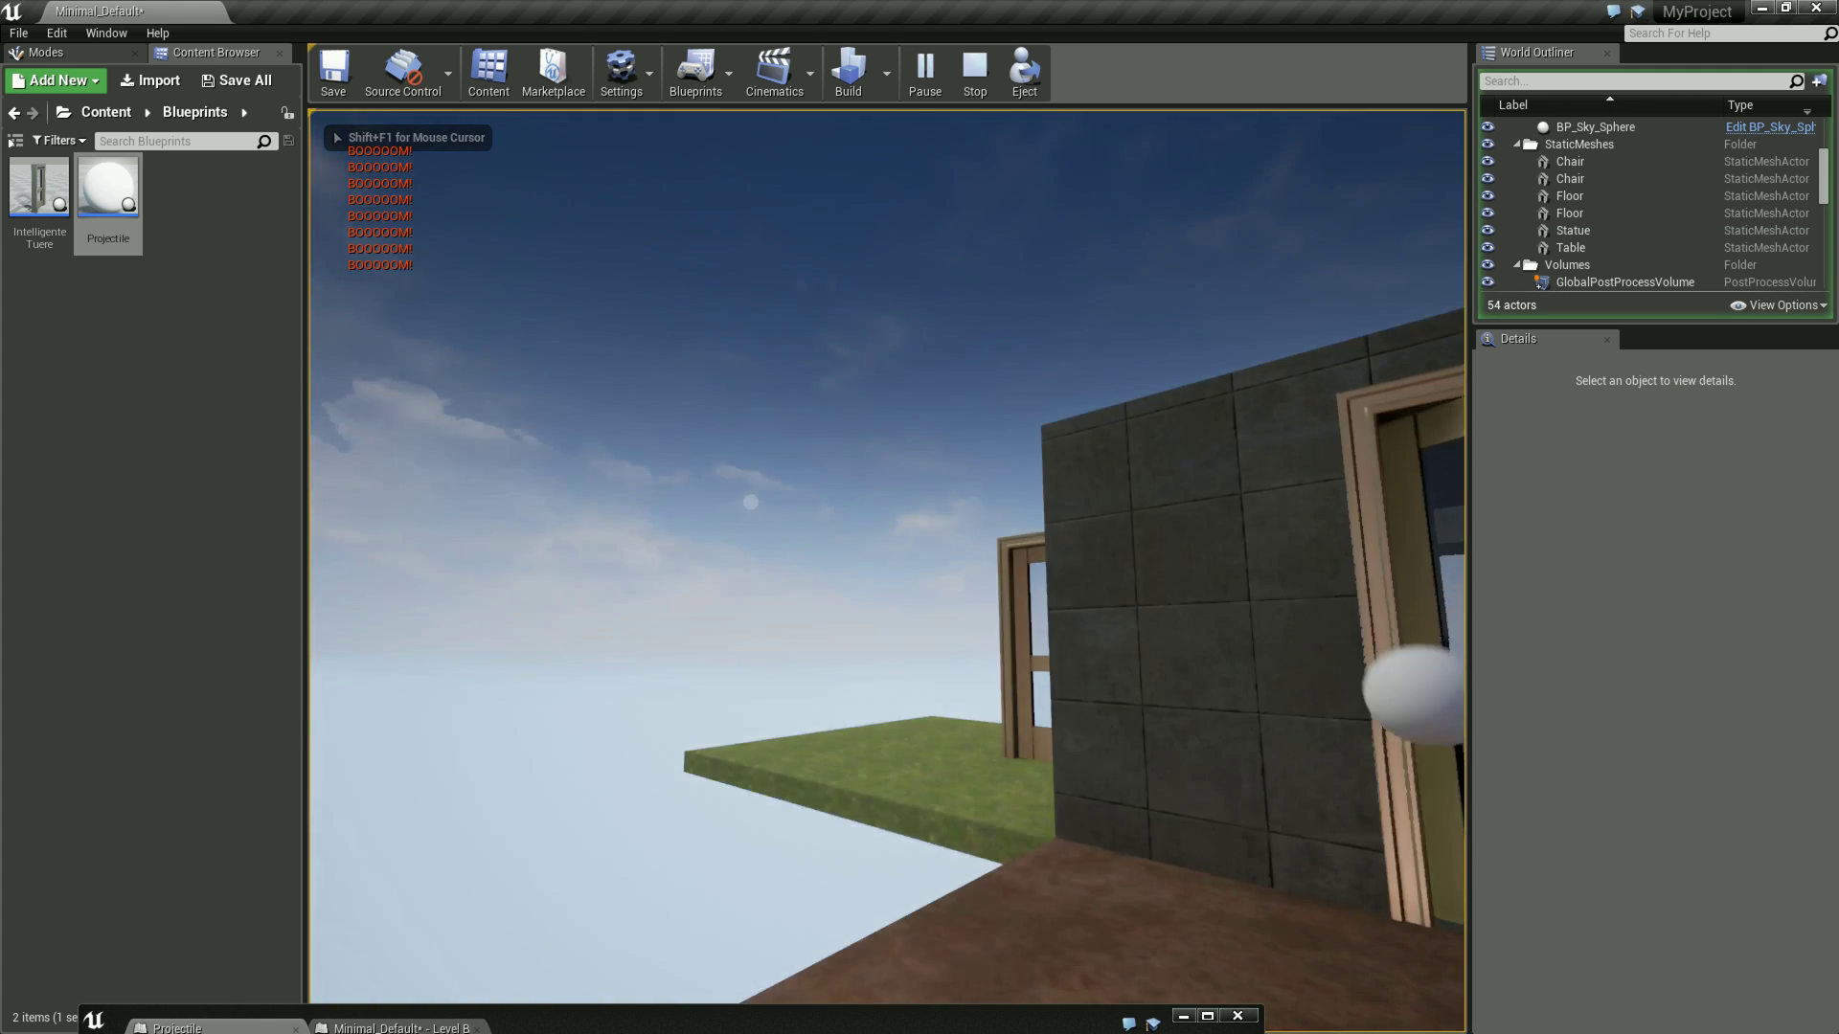
left_click(886, 555)
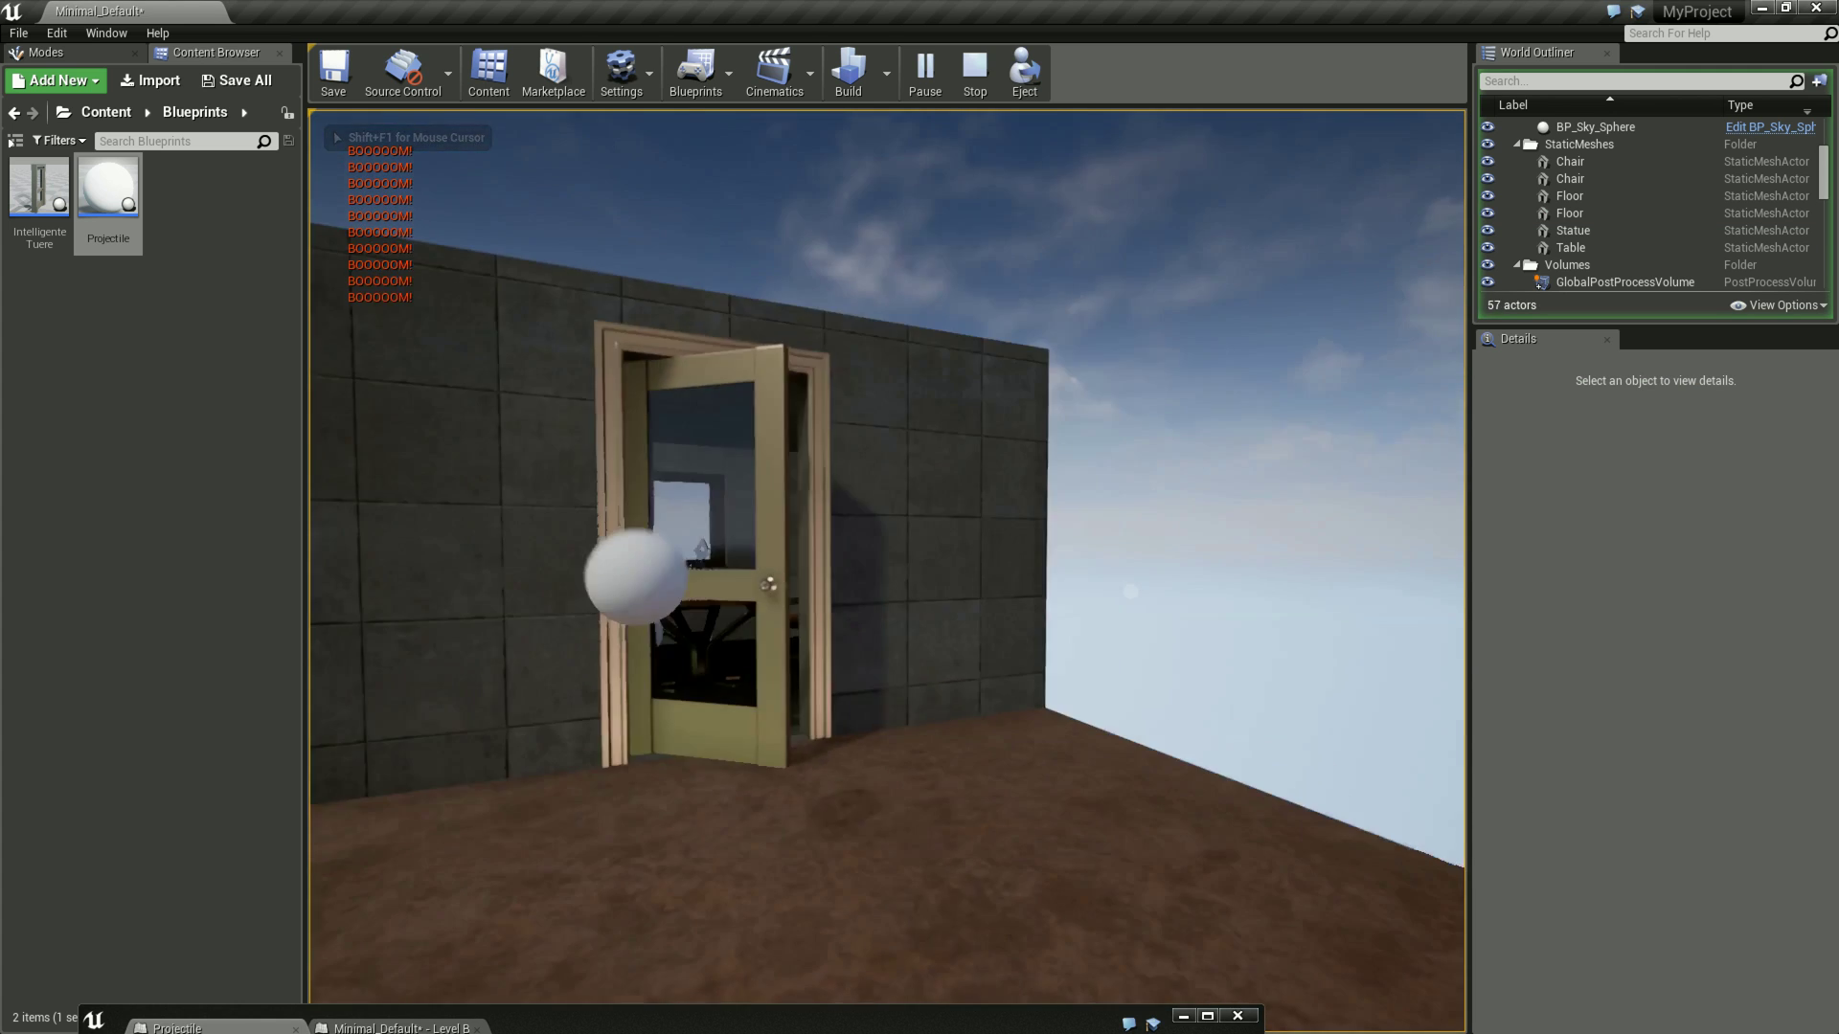
key("s")
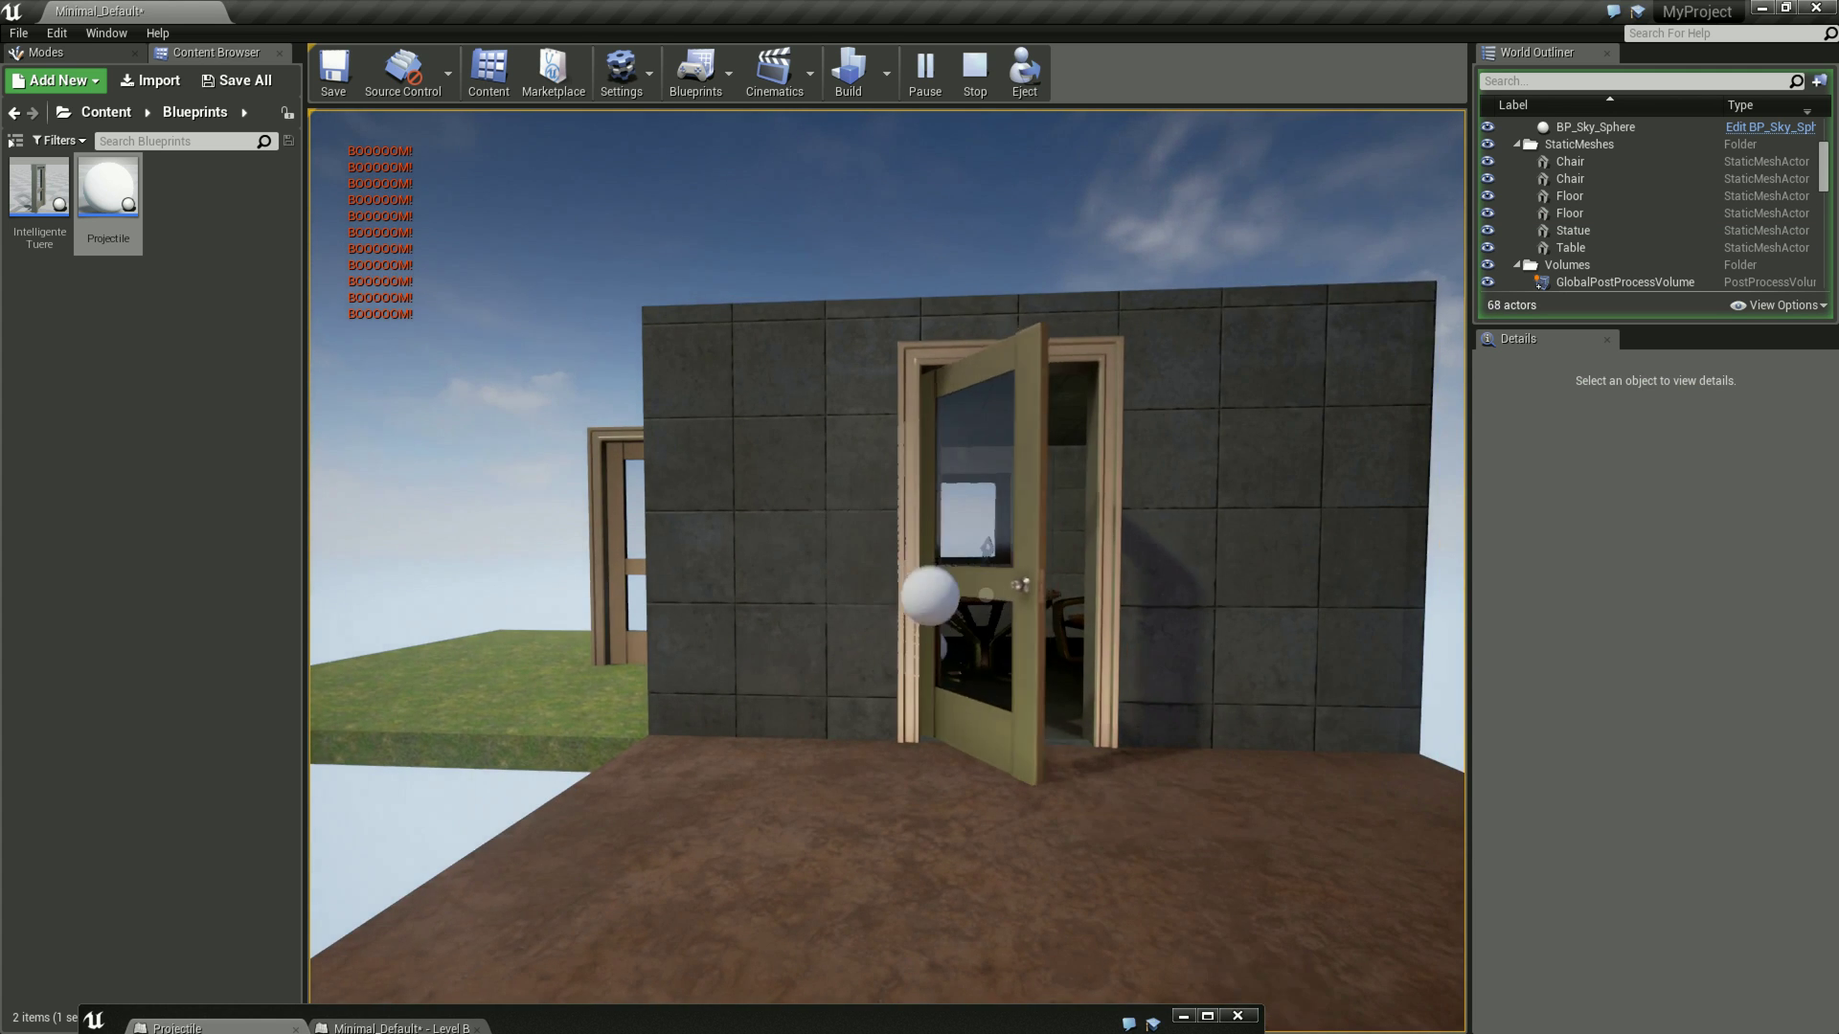
left_click(887, 556)
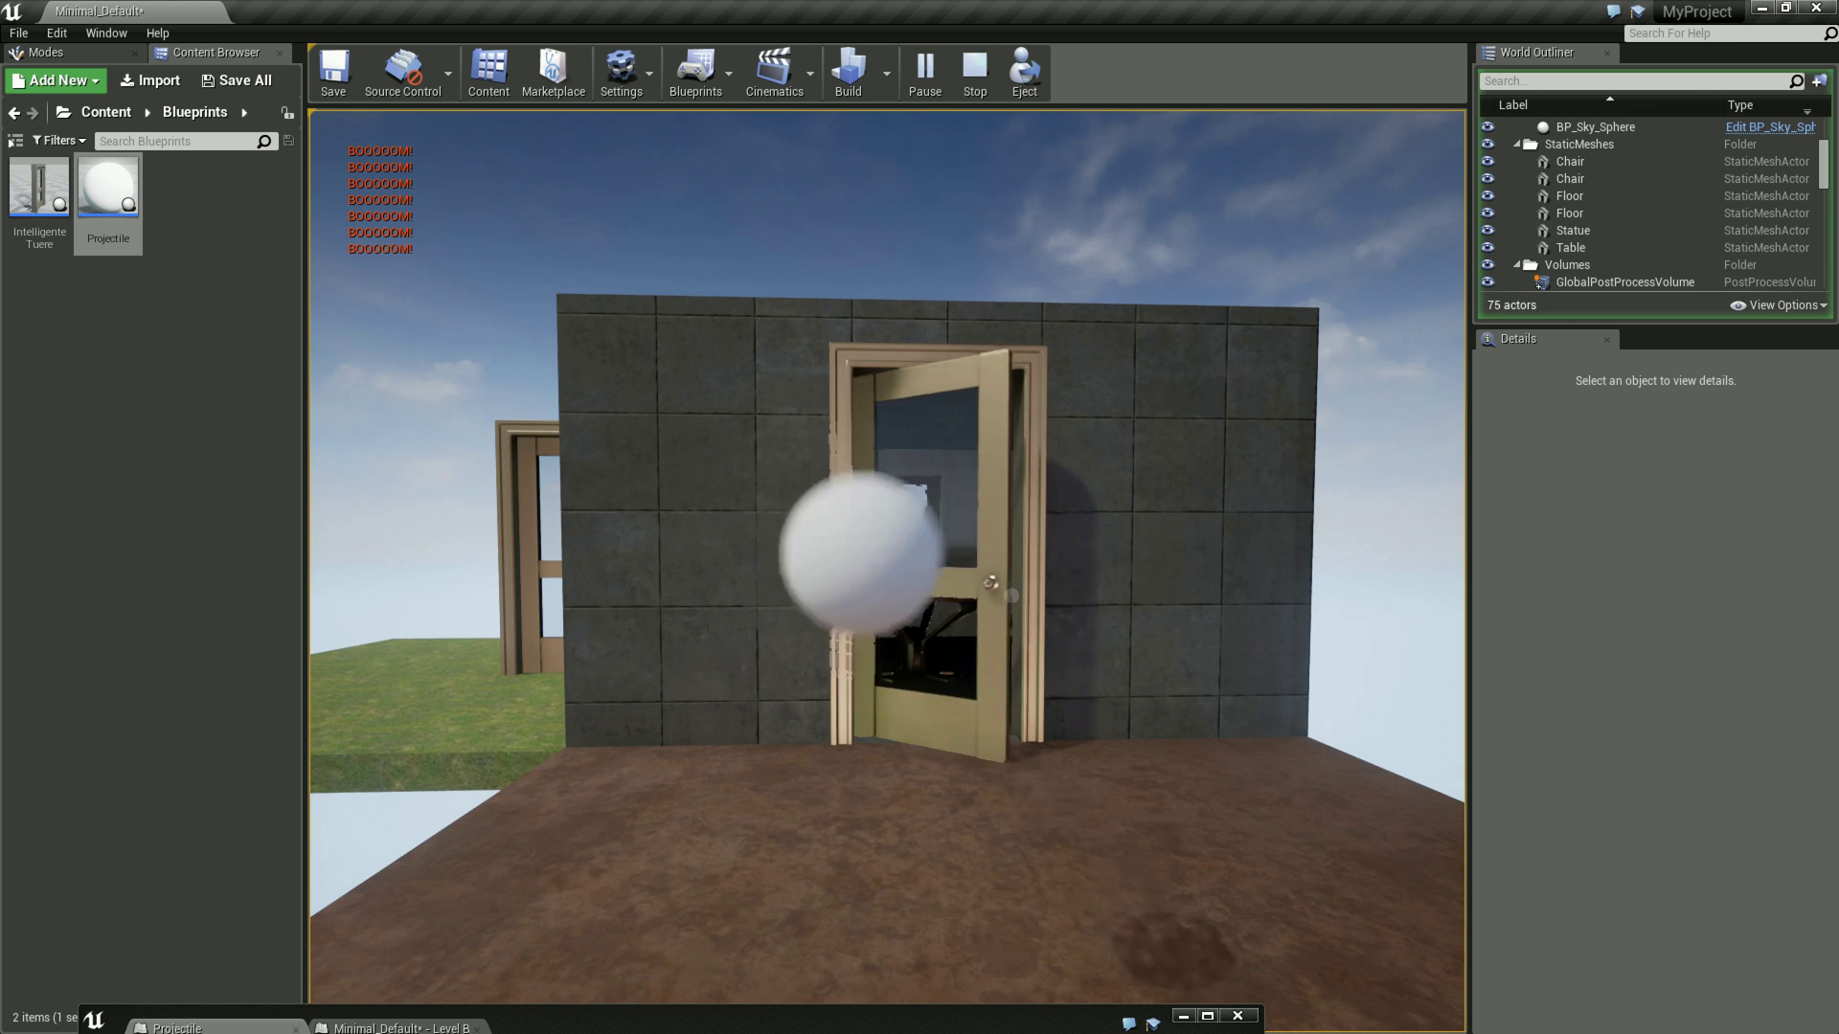
left_click(887, 555)
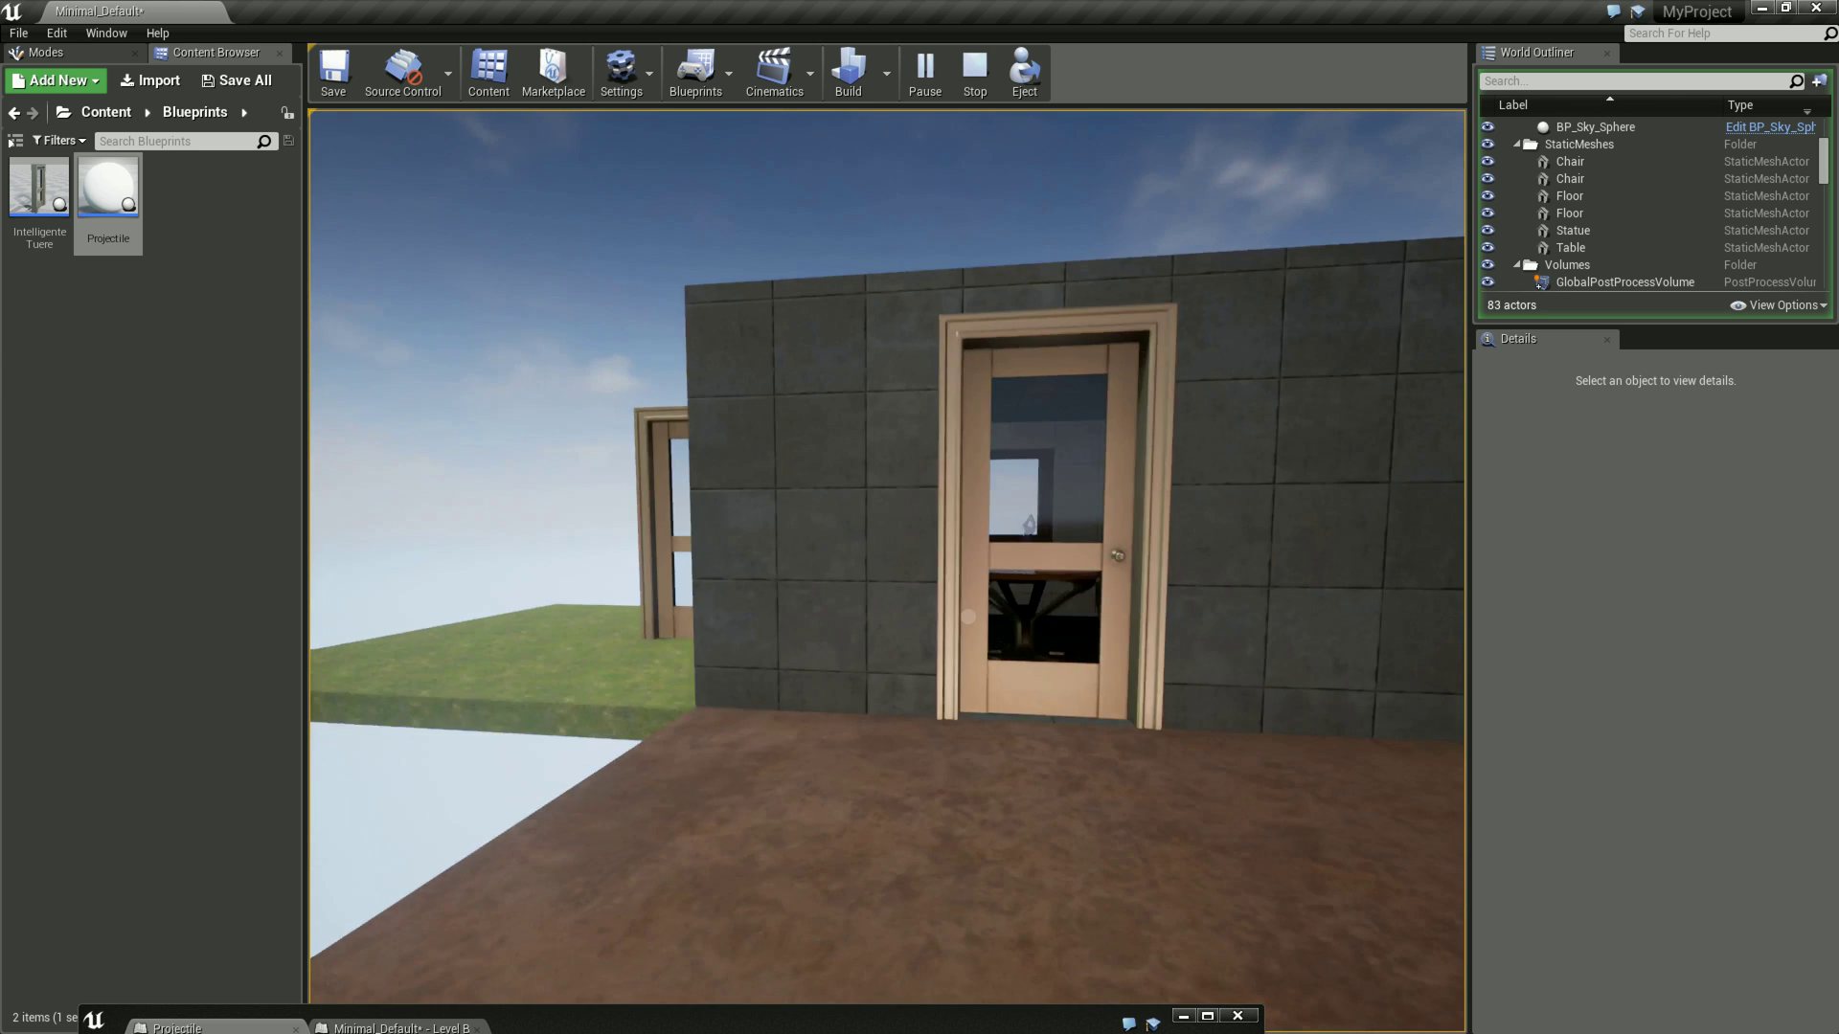
left_click(887, 555)
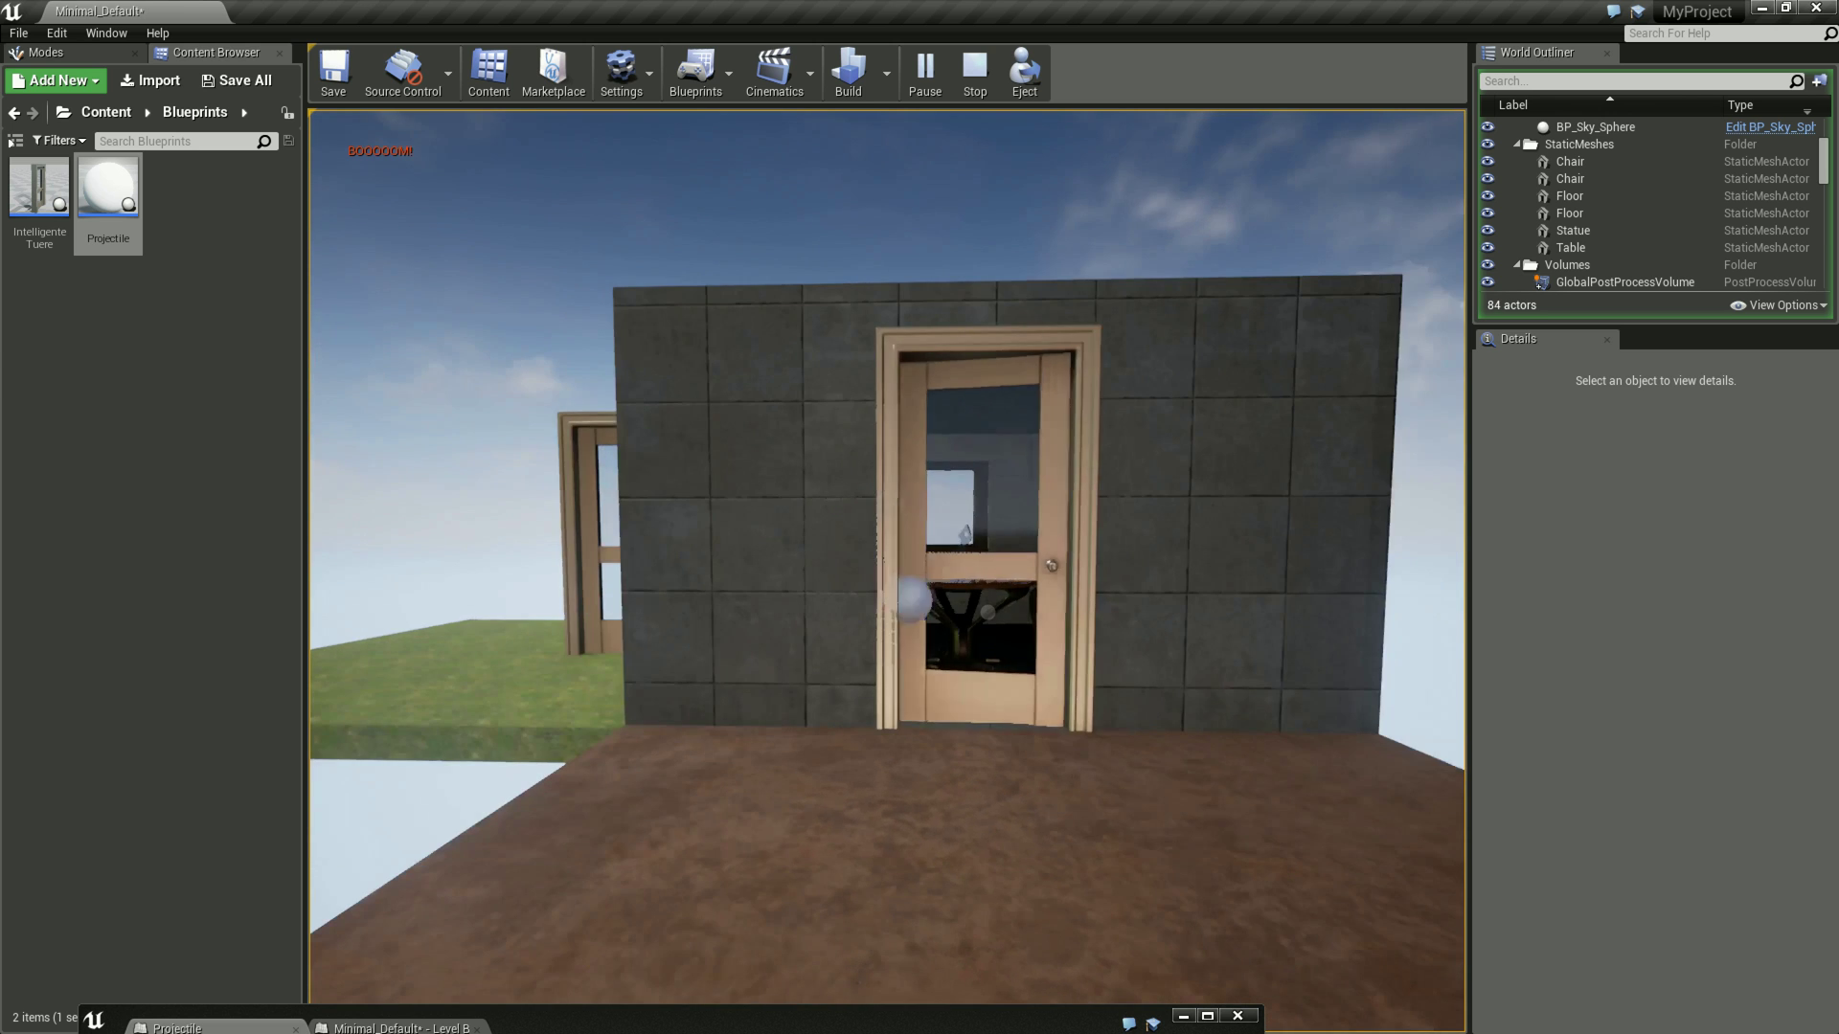
key("s")
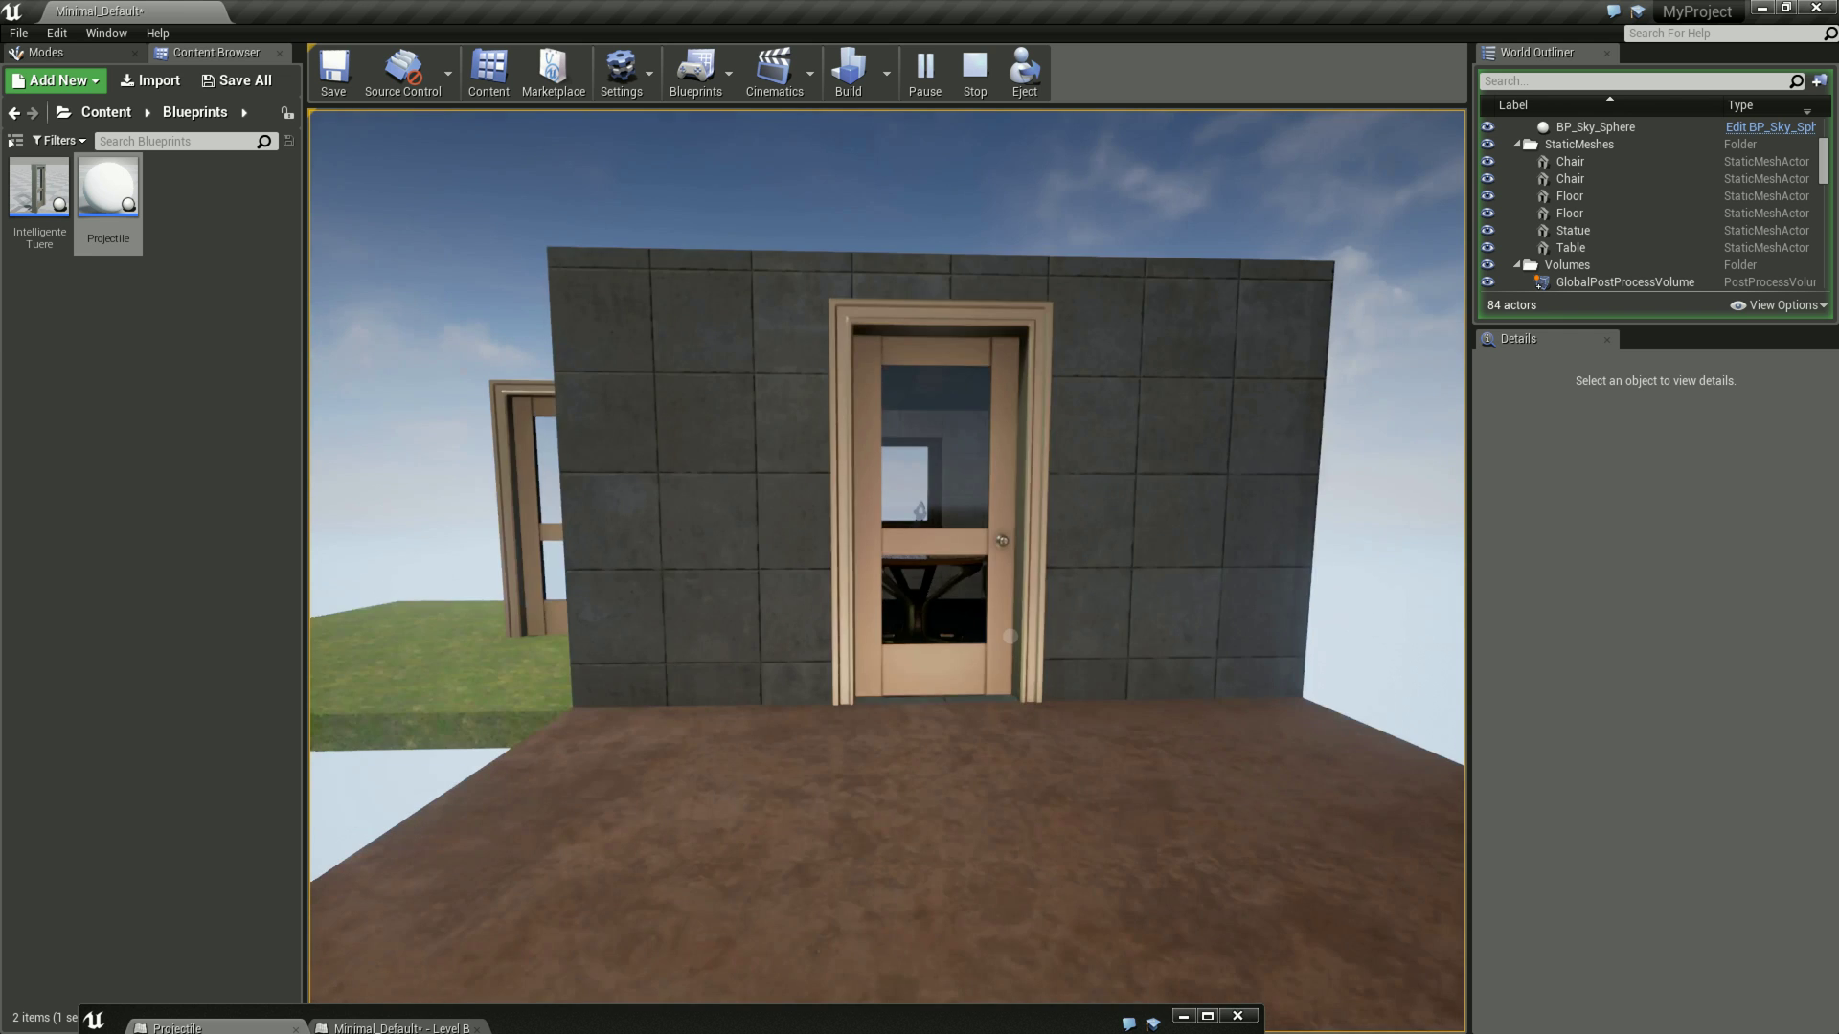
left_click(886, 555)
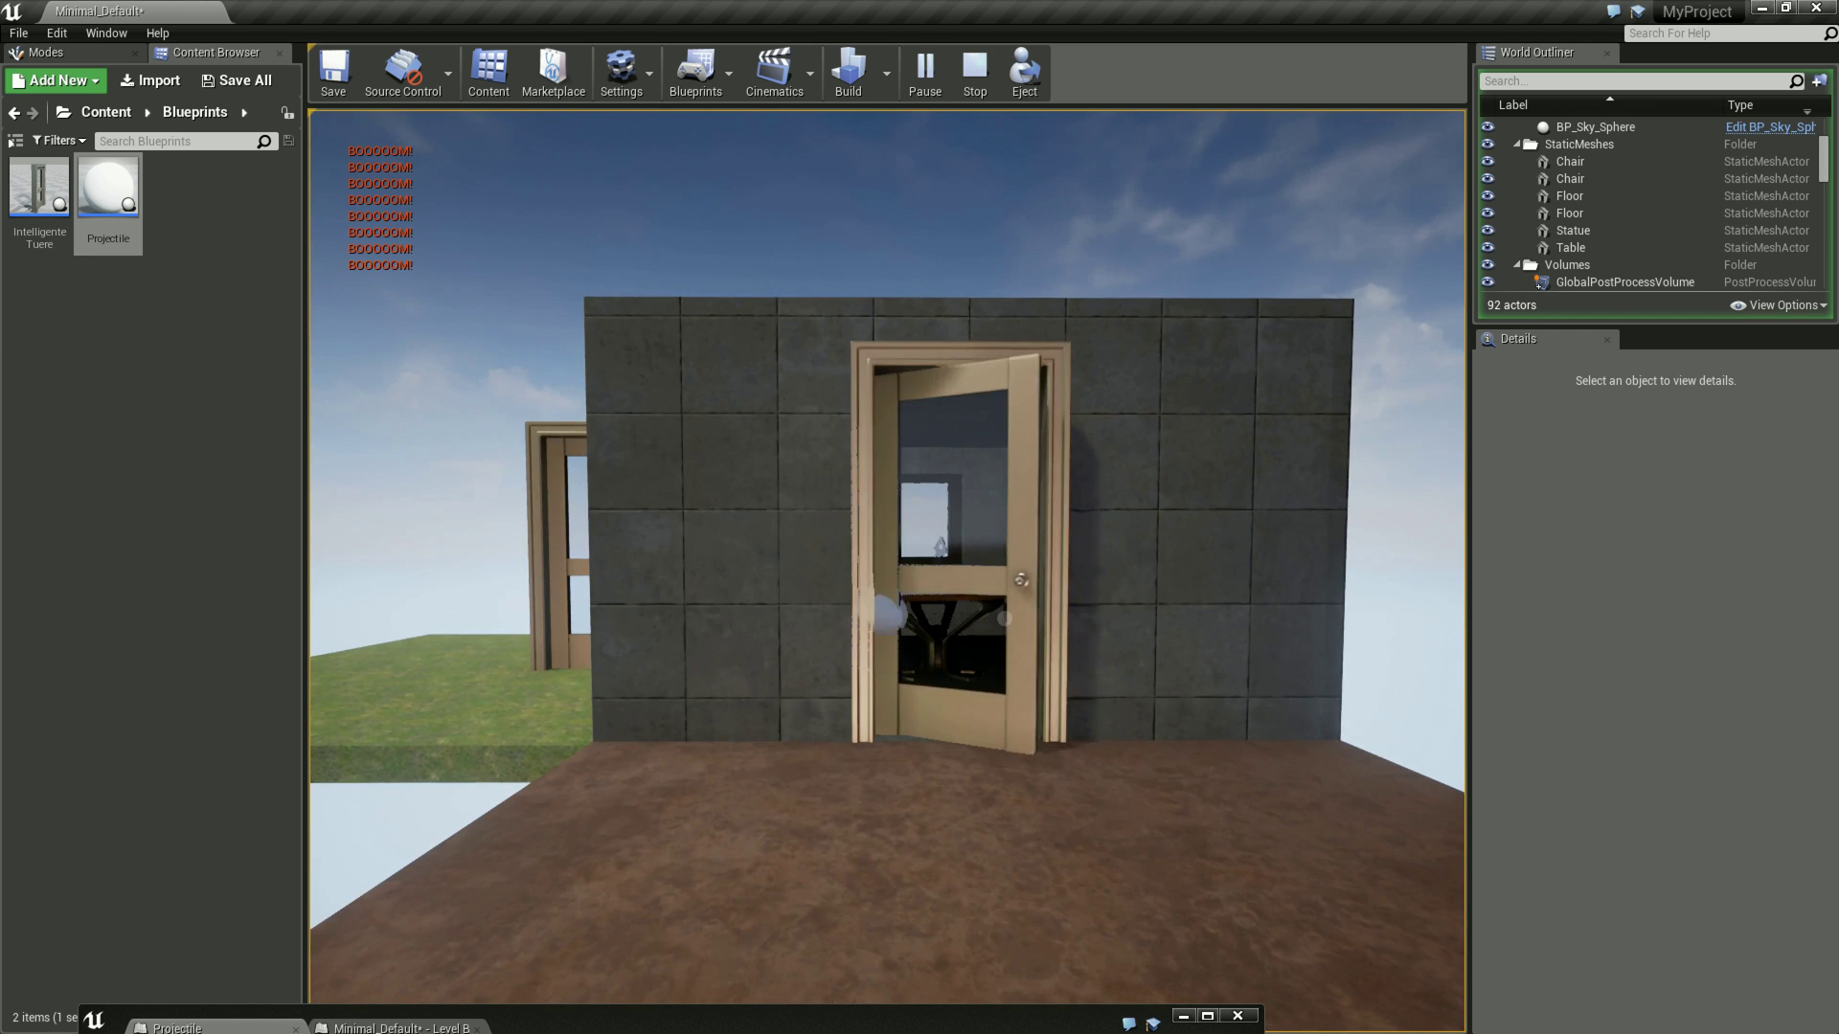
key("Escape")
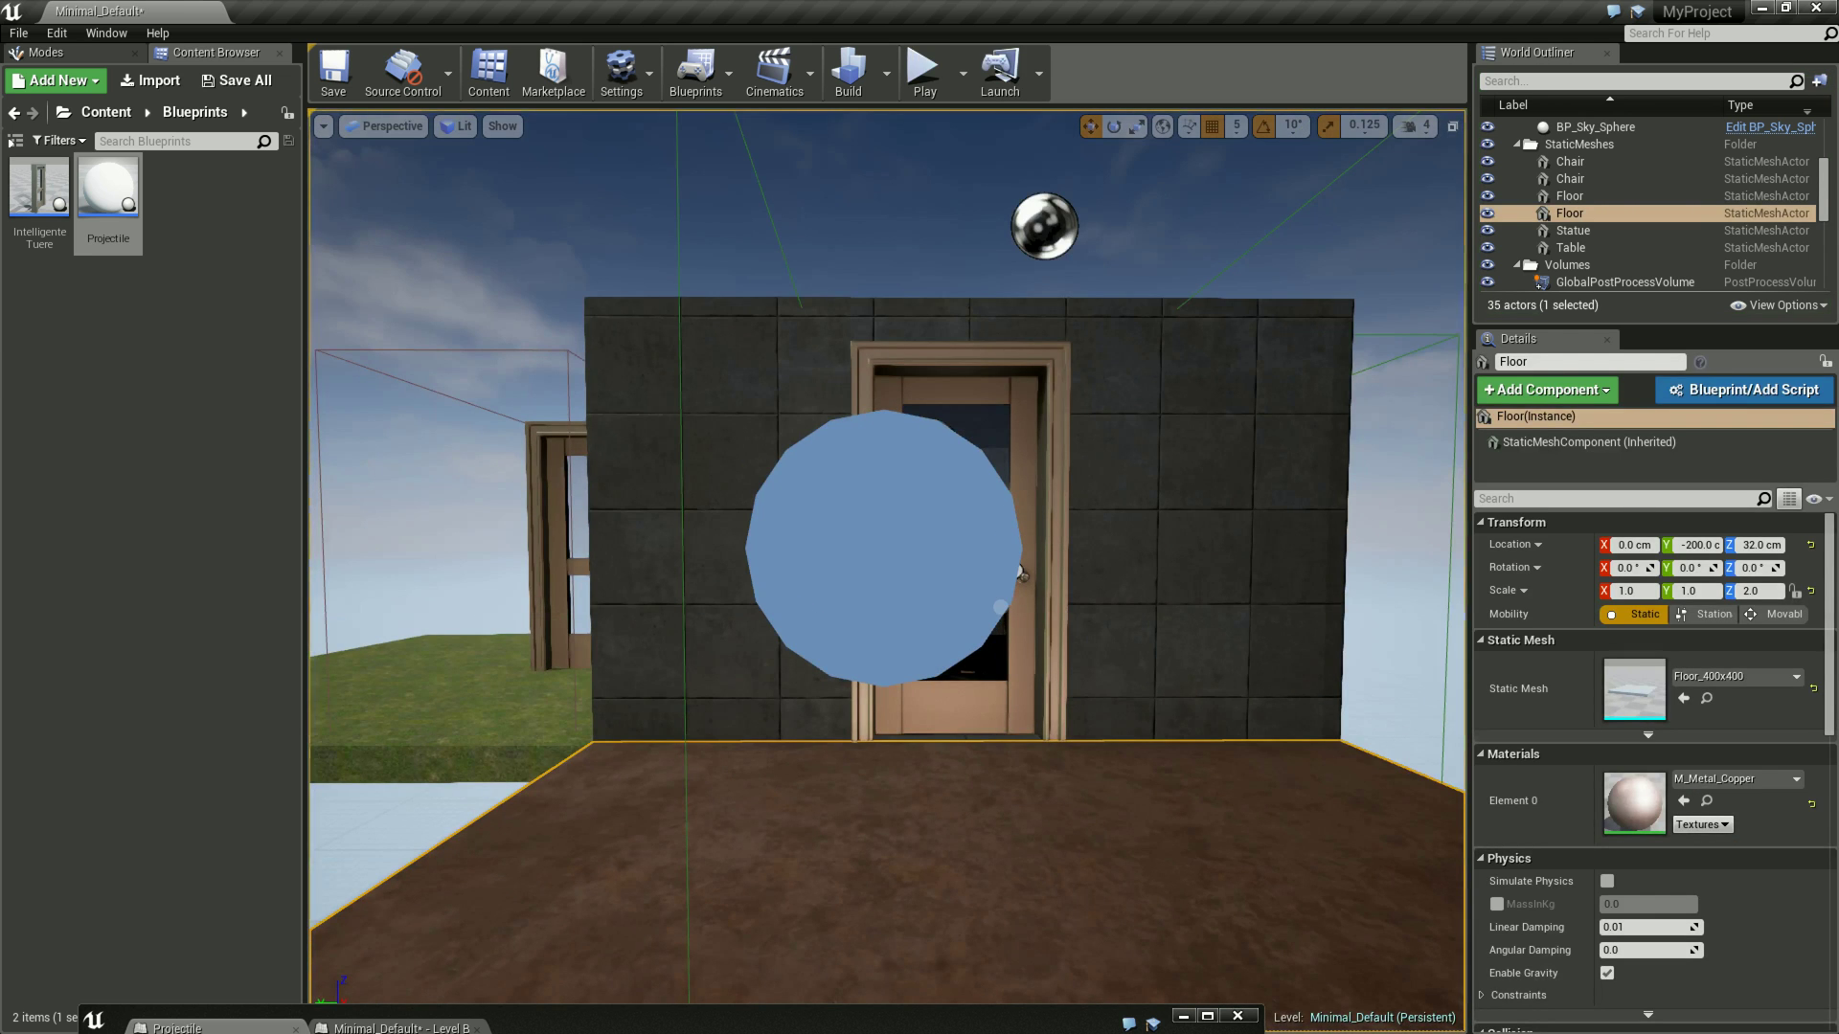